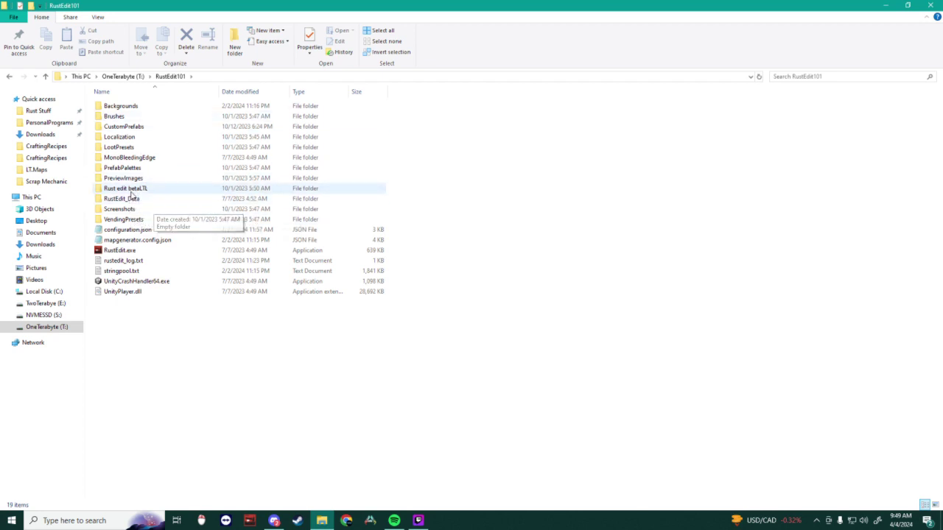
Step: Look inside the Rust edit betaLTL folder, then launch RustEdit.exe from RustEdit101
double_click(126, 189)
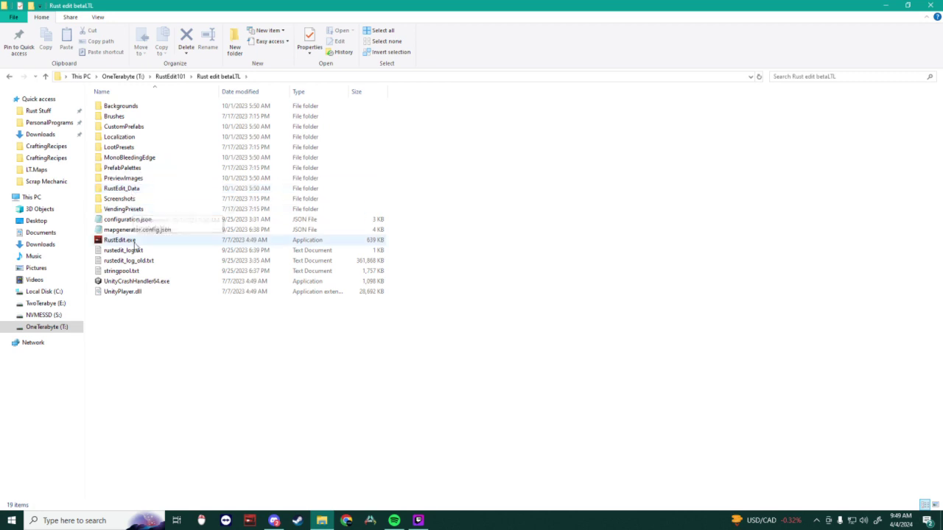
right_click(132, 243)
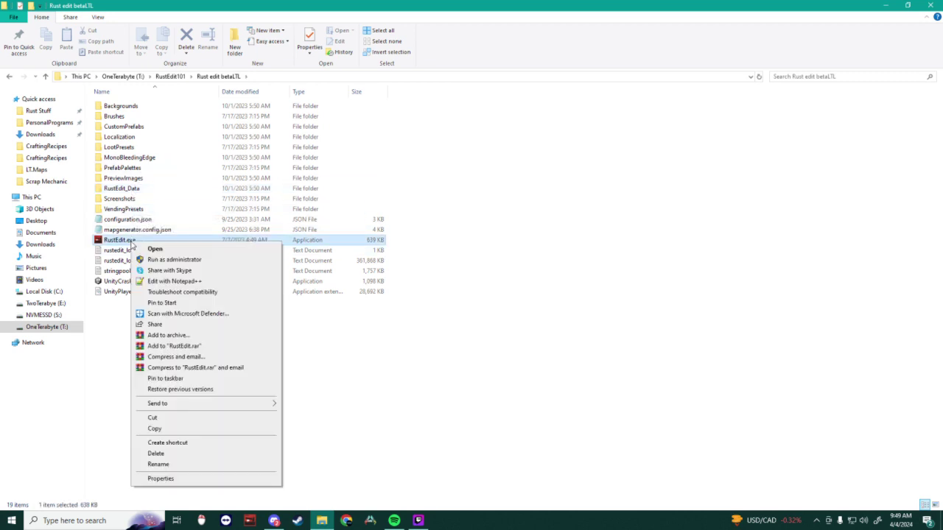
left_click(140, 259)
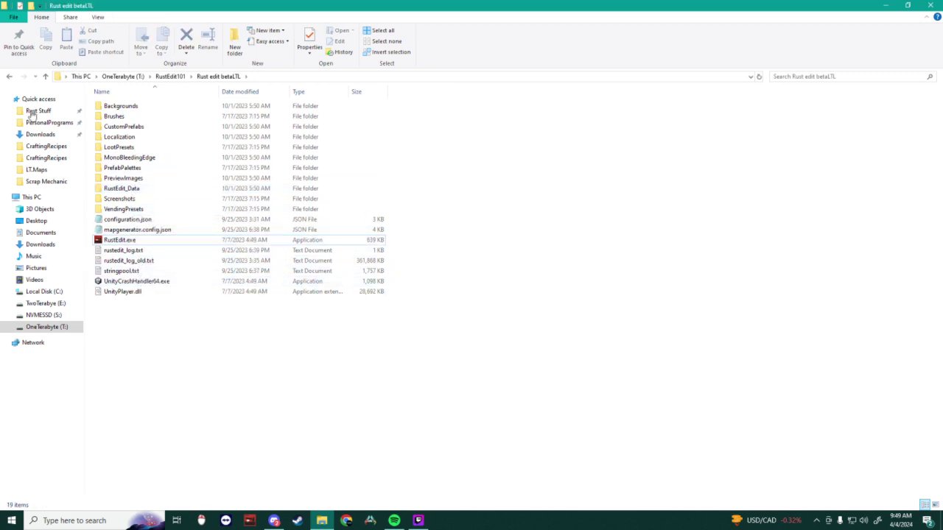
left_click(8, 76)
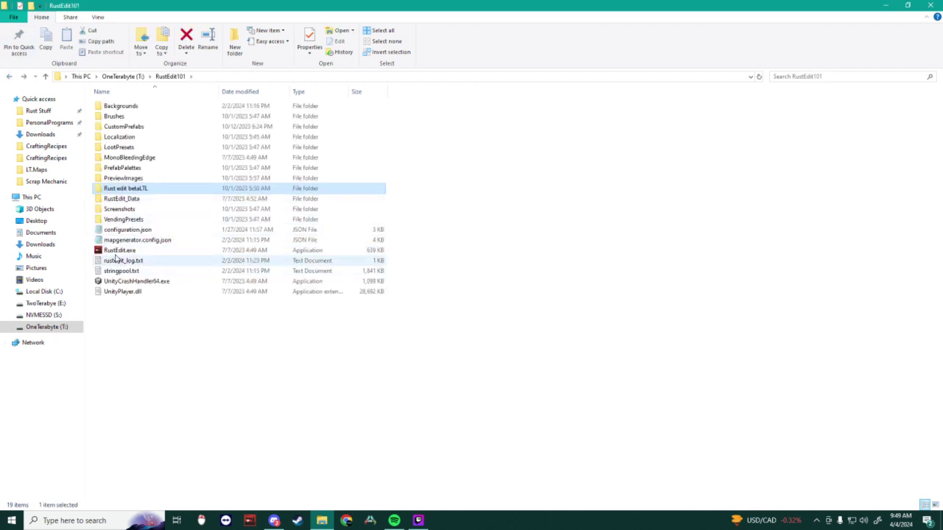
double_click(115, 251)
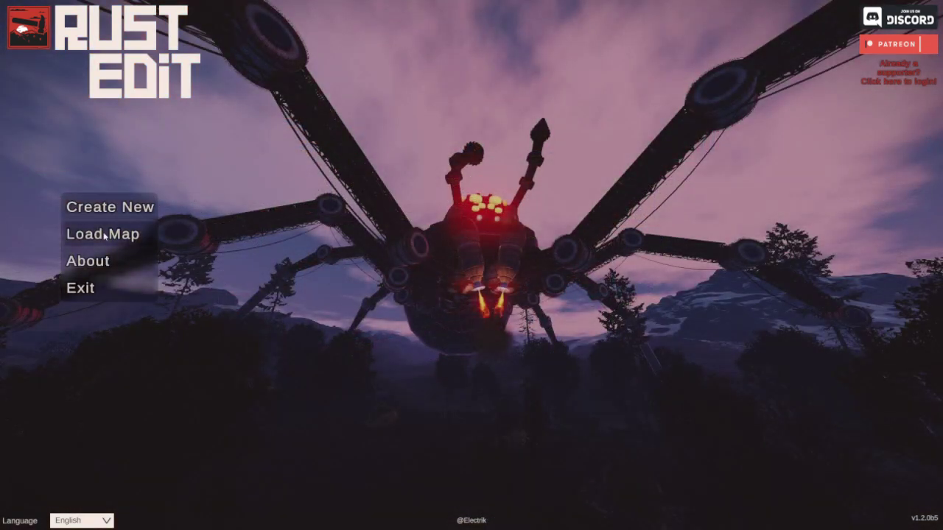
Step: Start Load Map, open the file browser and expand the NVMESSD (S:) drive
left_click(105, 233)
left_click(206, 239)
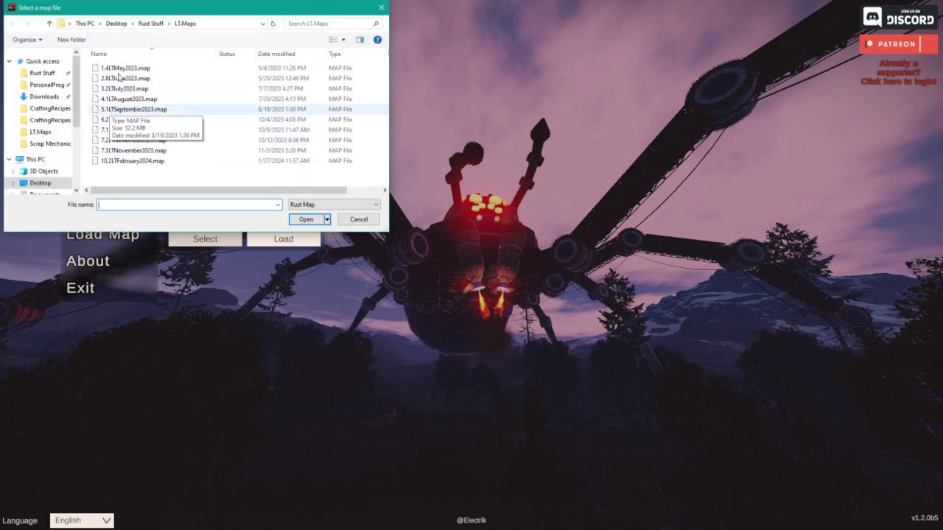
scroll(48, 153, "down", 1)
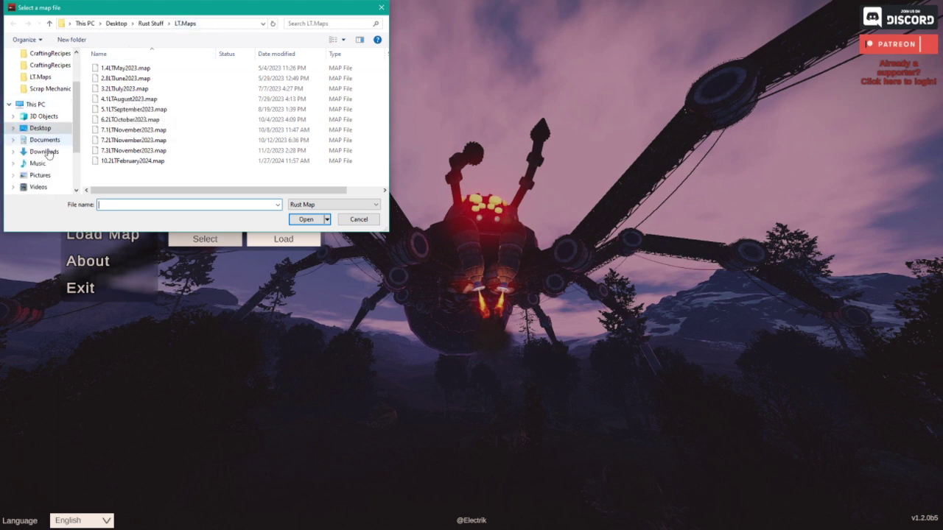
scroll(48, 152, "down", 1)
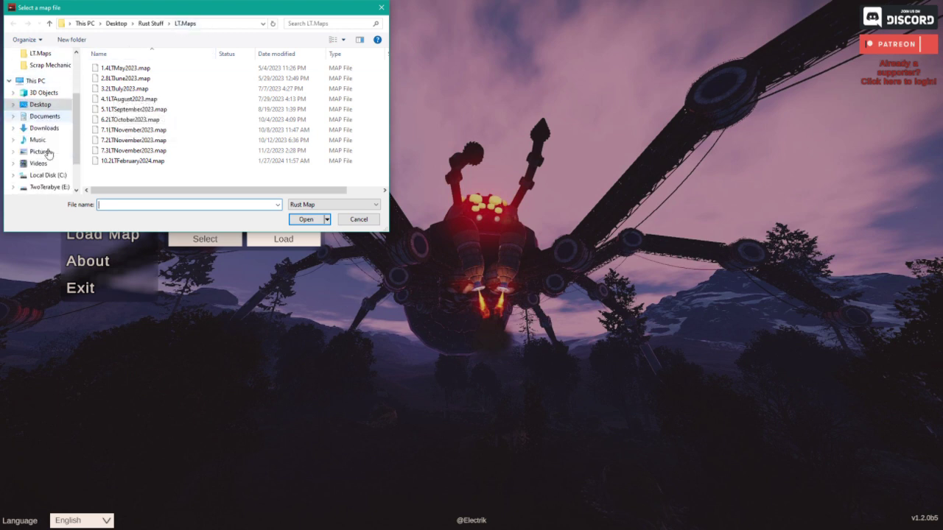
scroll(48, 152, "down", 1)
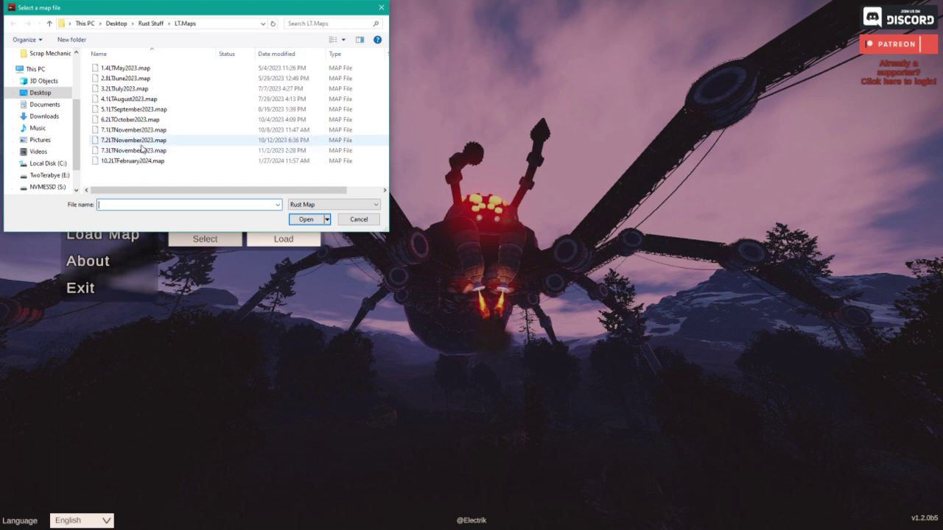
scroll(33, 174, "down", 1)
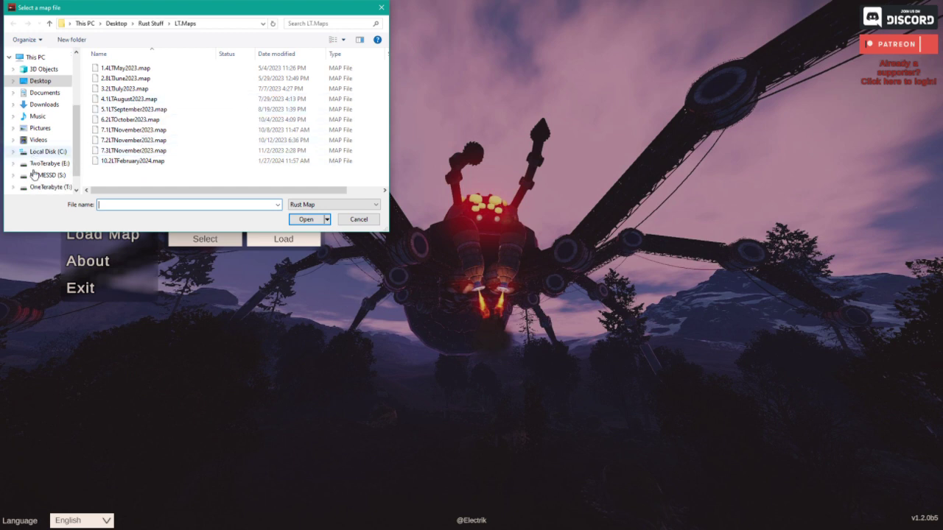
scroll(33, 174, "down", 1)
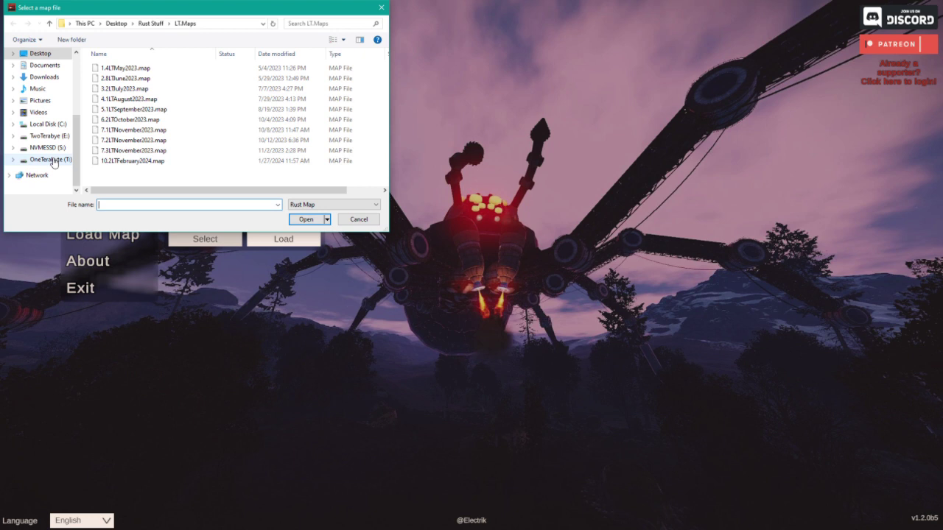
left_click(51, 136)
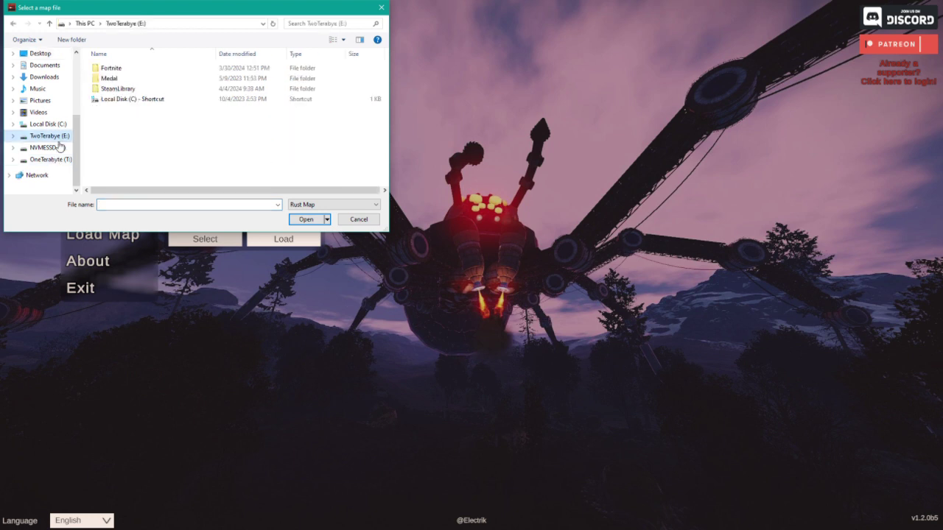
left_click(60, 146)
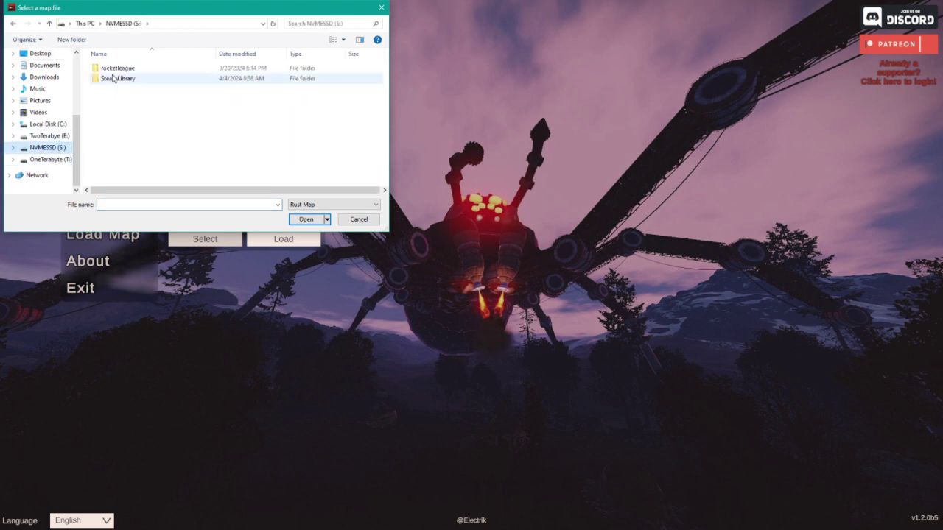
Step: Navigate to SteamLibrary\steamapps\common\Rust\maps
left_click(113, 79)
double_click(113, 79)
double_click(113, 68)
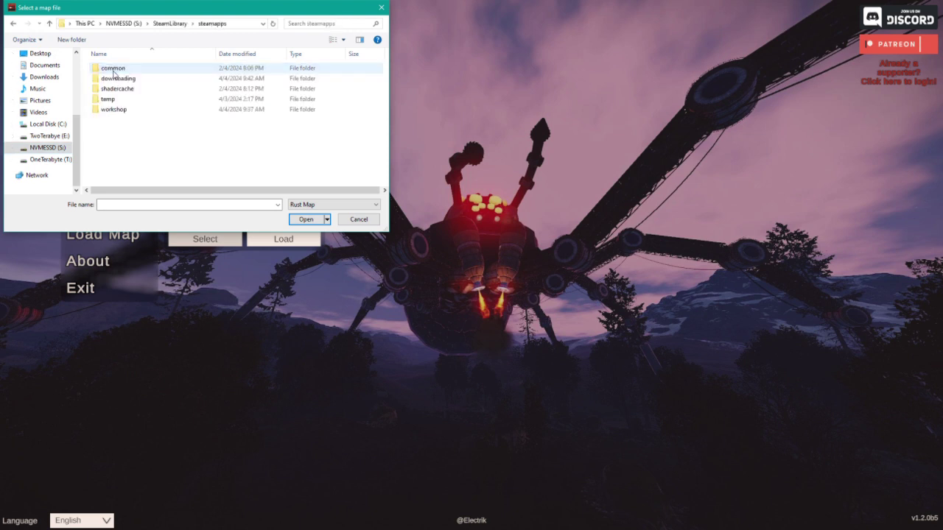
double_click(114, 68)
double_click(109, 79)
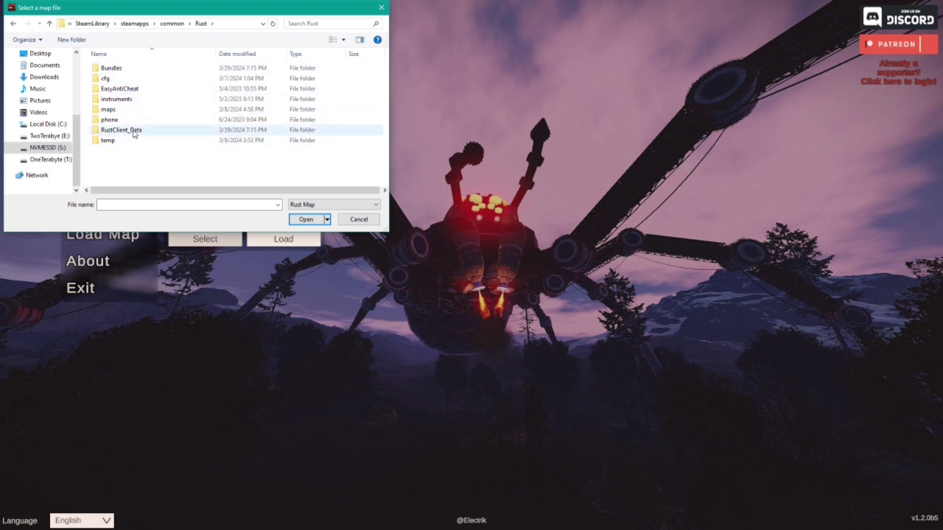
double_click(118, 111)
Step: Choose proceduralmap.3000.1258096327.247.map and load it into the editor
scroll(135, 159, "down", 3)
scroll(137, 162, "down", 1)
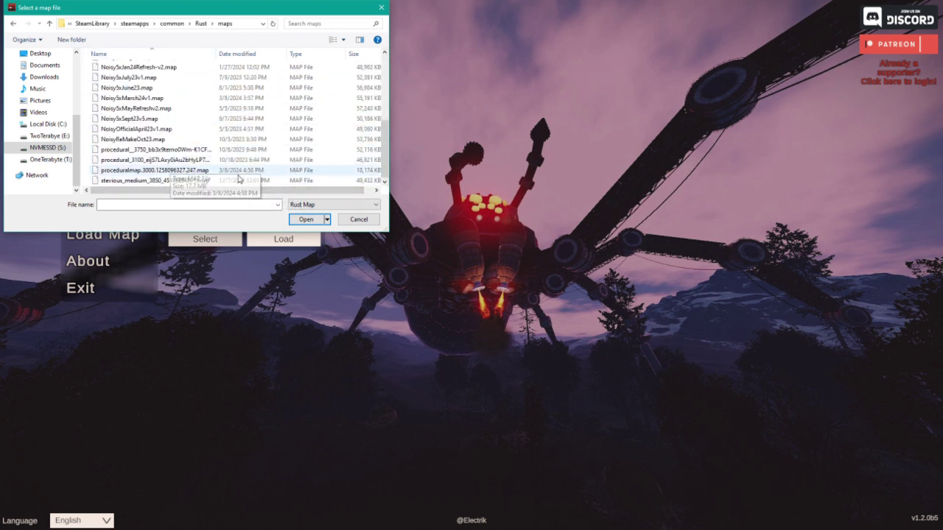
left_click(221, 170)
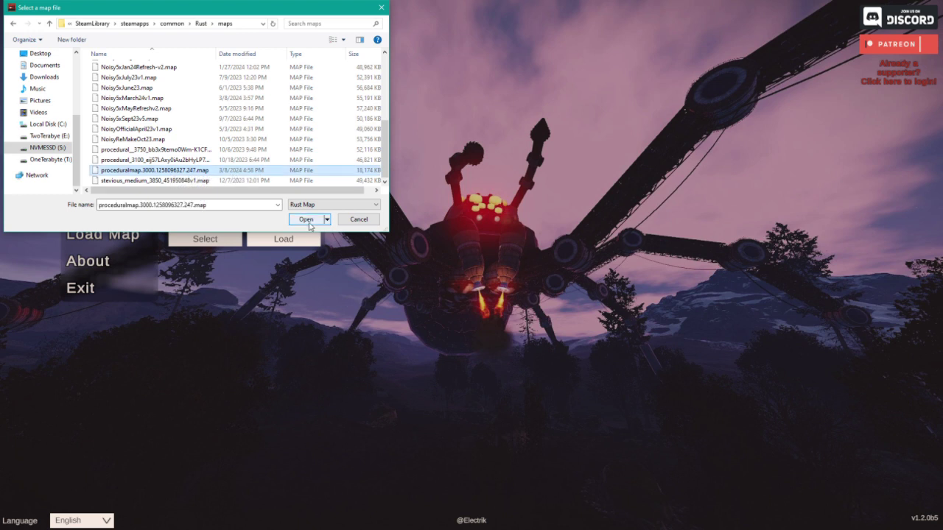
left_click(306, 218)
left_click(276, 240)
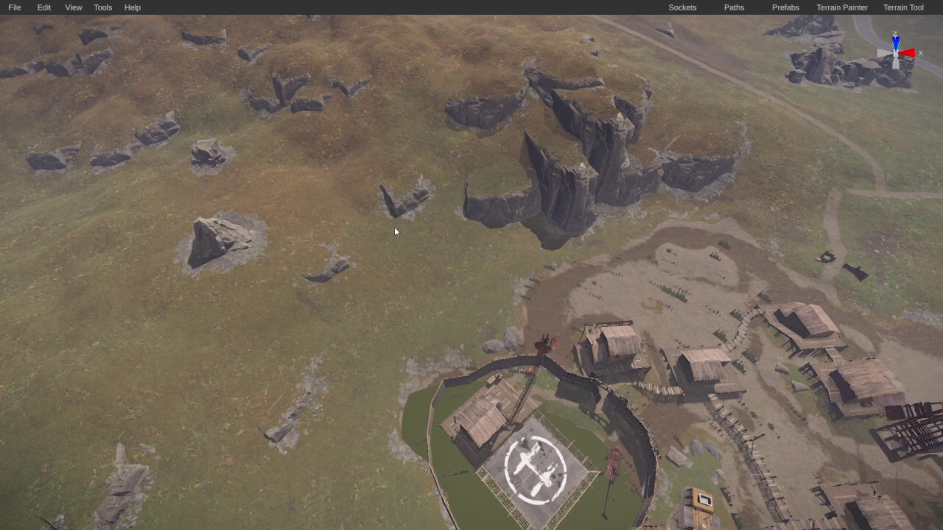
Step: Show the 2-D overview map and pan it between the snowy north and the south
right_click_drag(394, 231, 168, 263)
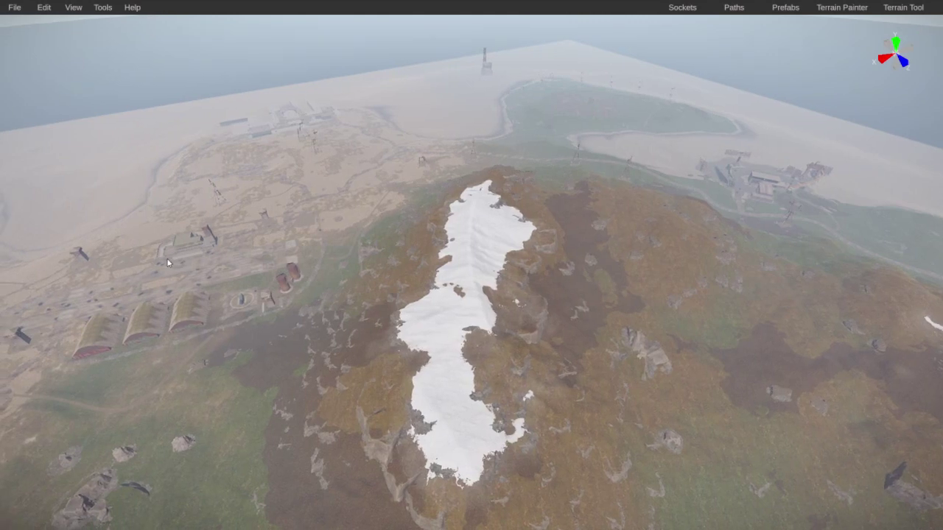
key("m")
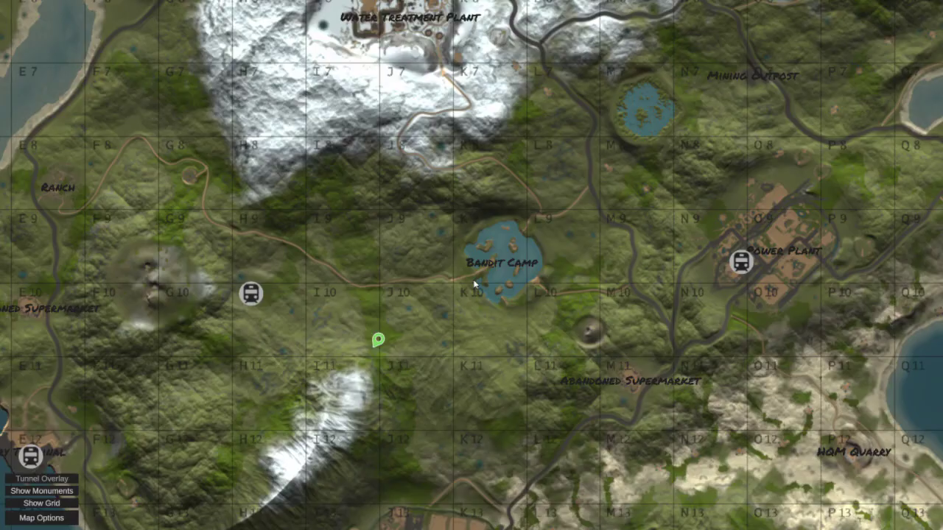
scroll(601, 280, "down", 2)
key("s")
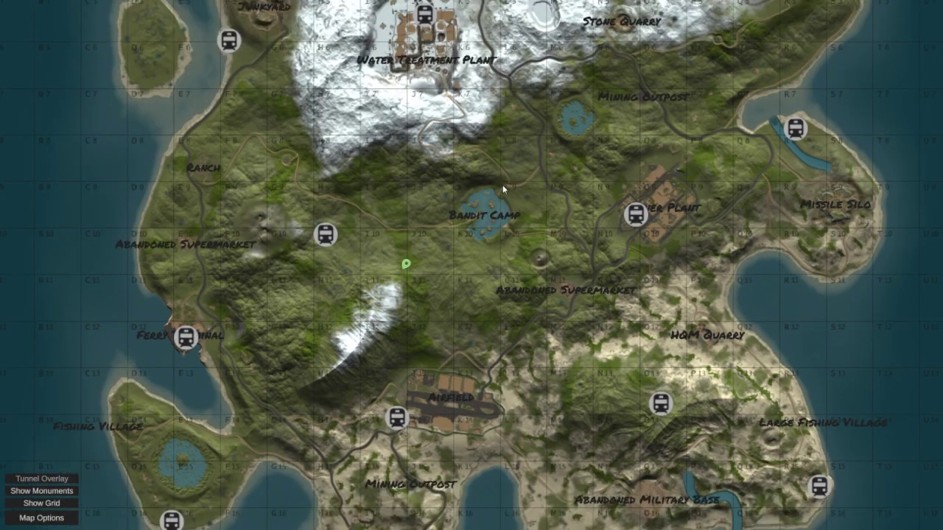
key("w")
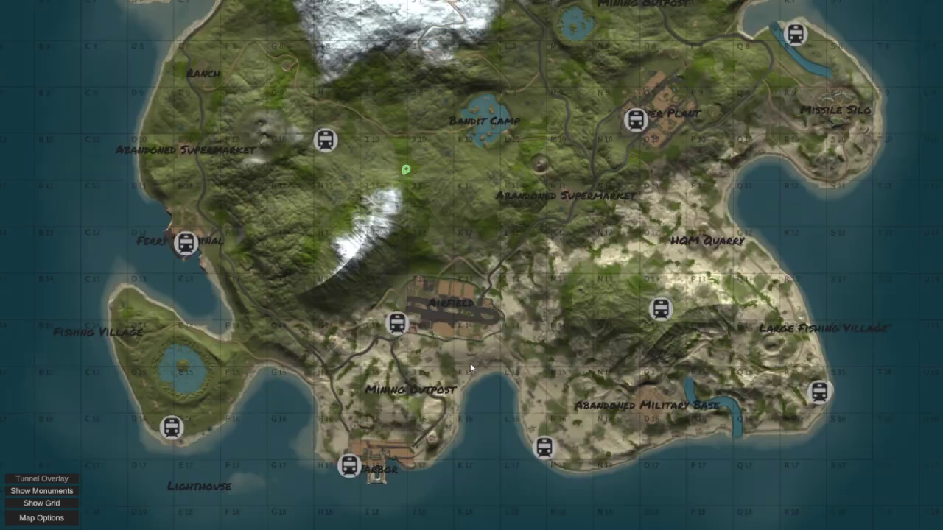
key("s")
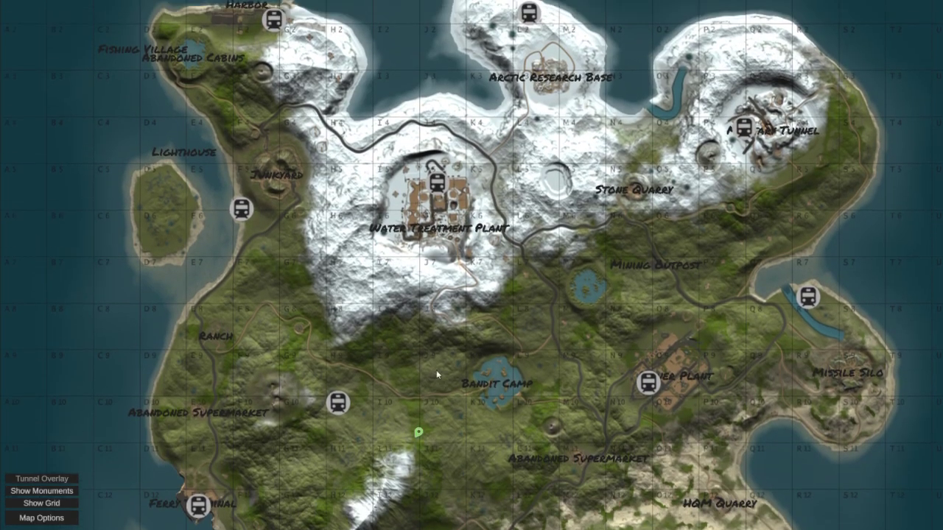
key("w")
key("s")
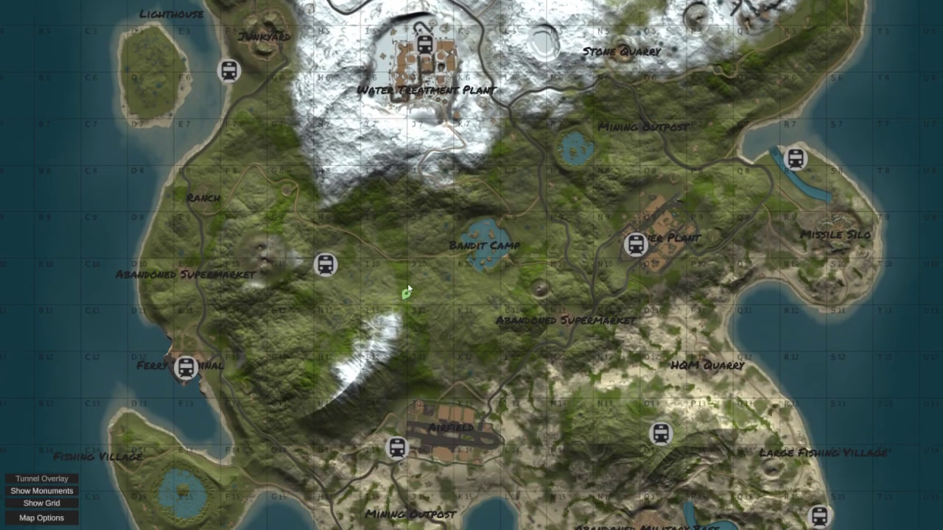
key("s")
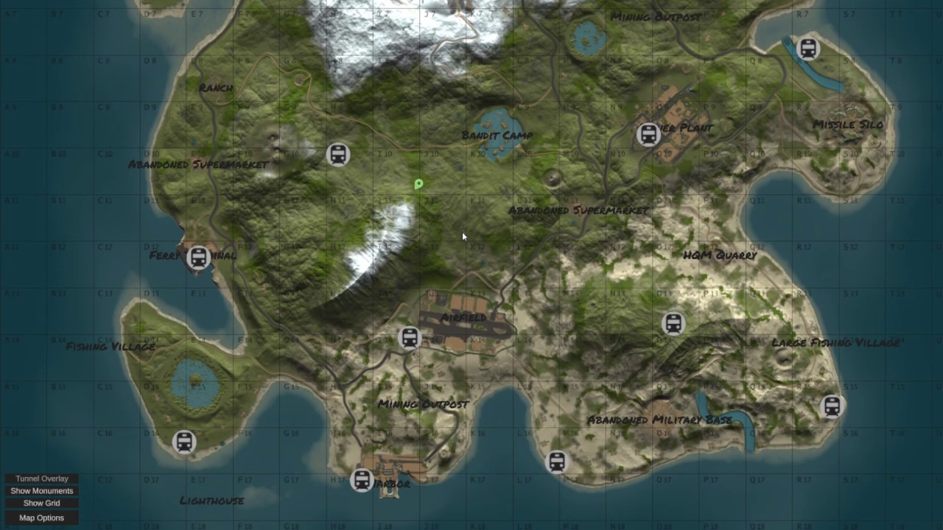
key("w")
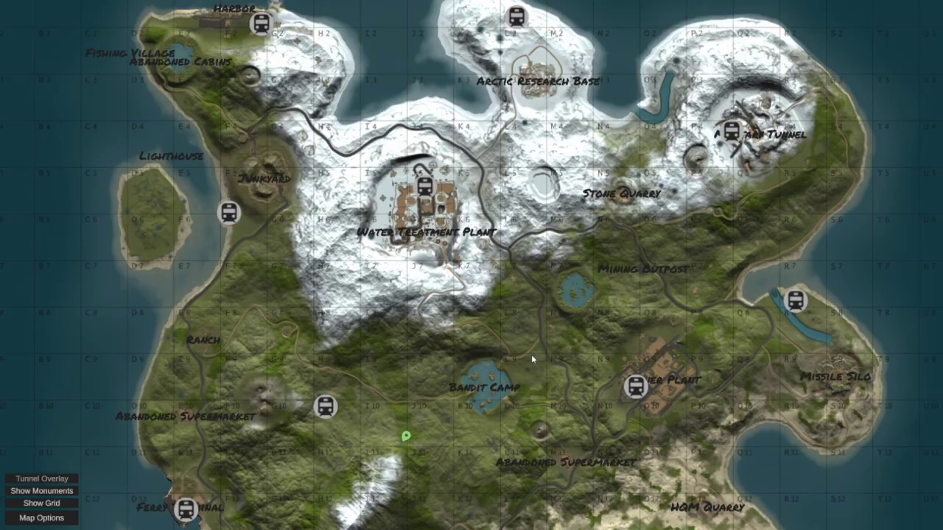
key("s")
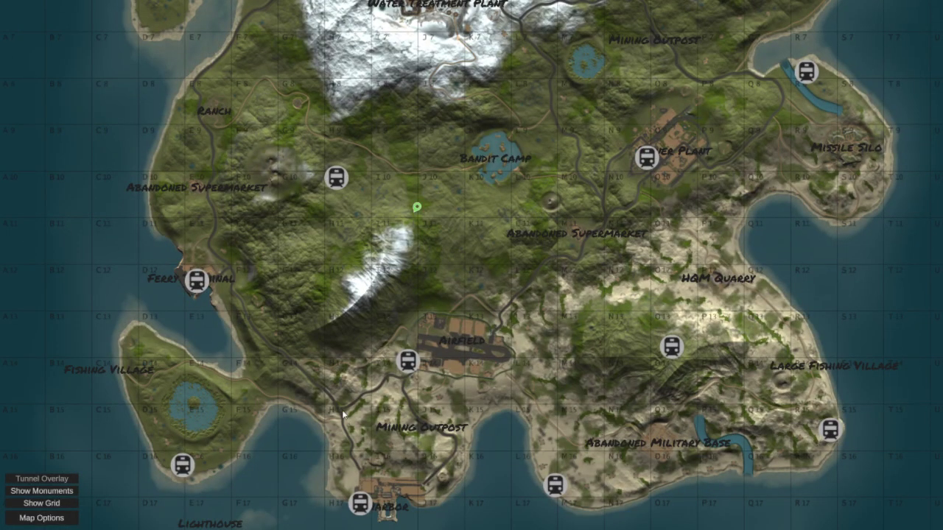
key("w")
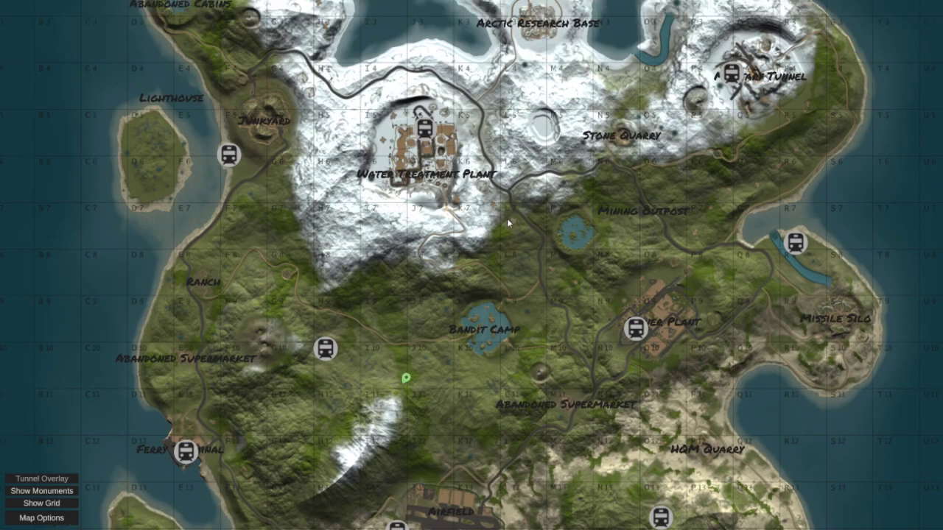
key("s")
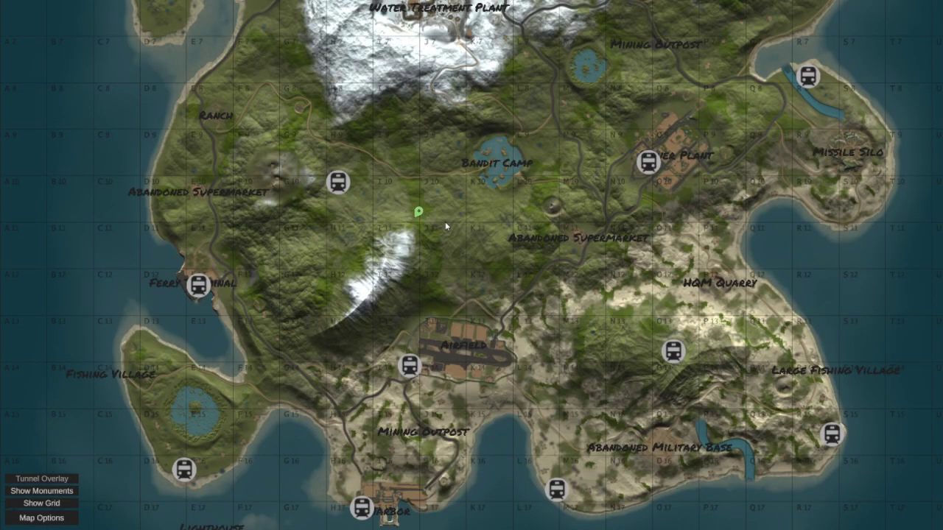
Step: Fine-tune the overview map position, then close it and fly down over the hillside
left_click_drag(494, 150, 490, 201)
key("w")
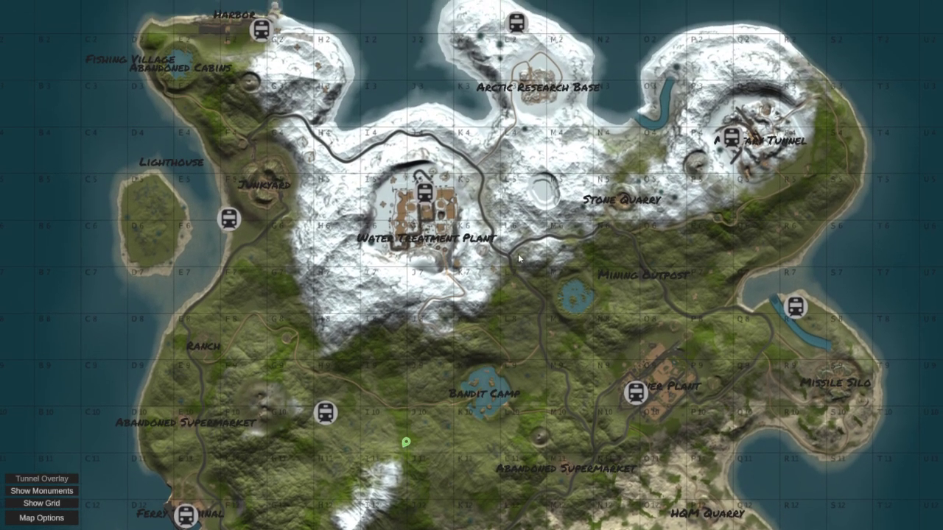
key("s")
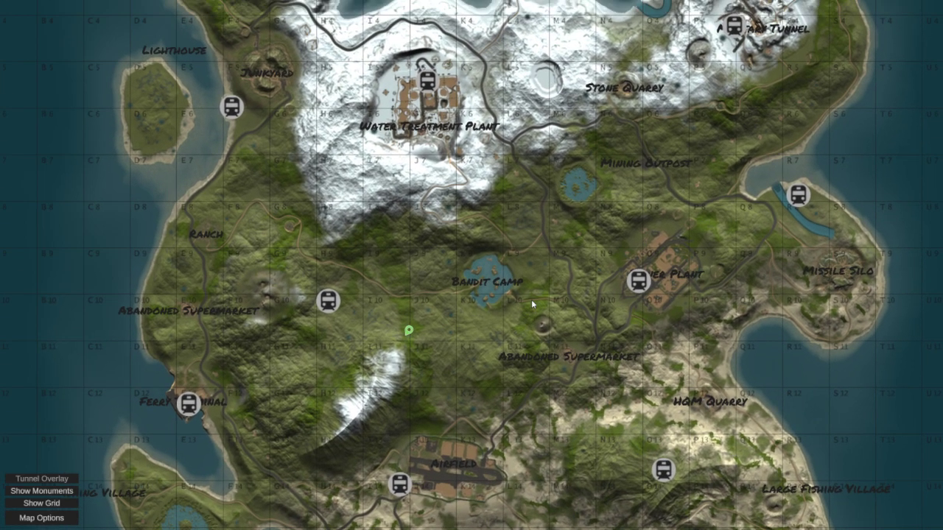
key("s")
key("s")
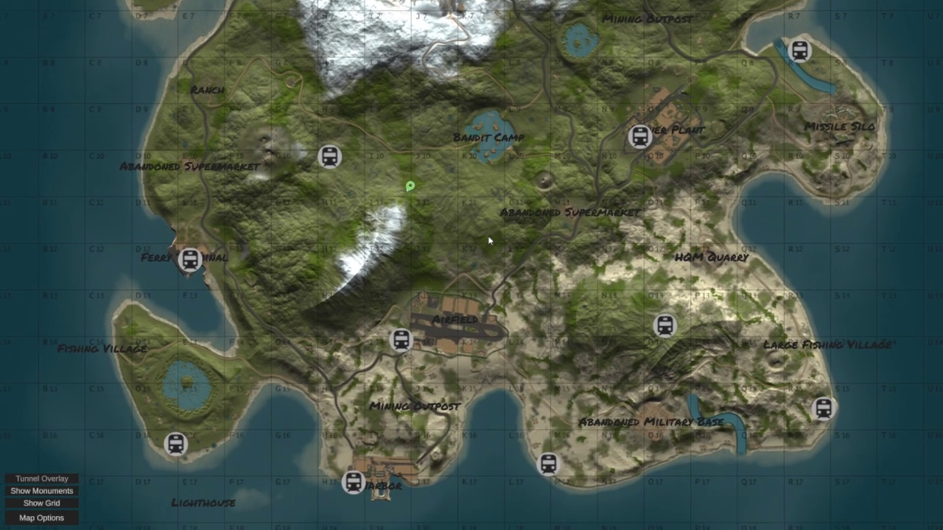
key("w")
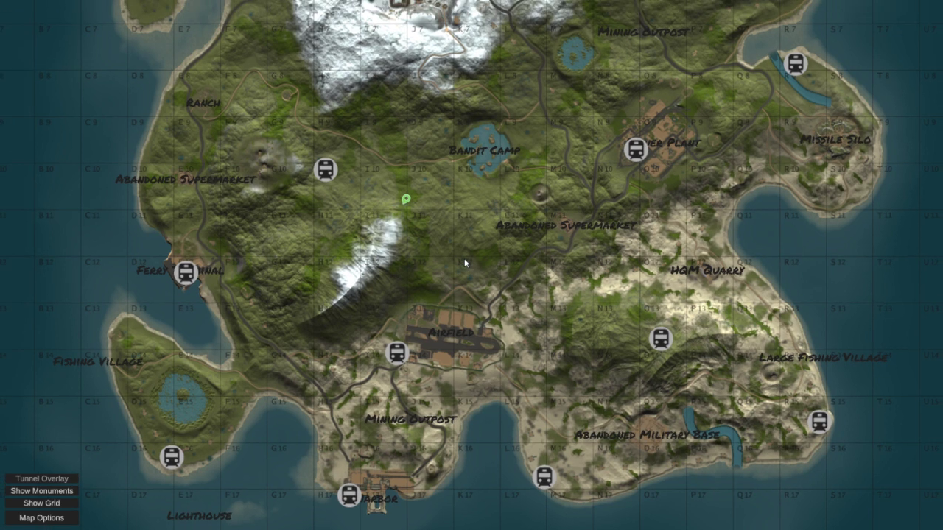
key("m")
right_click_drag(465, 263, 661, 326)
key("w")
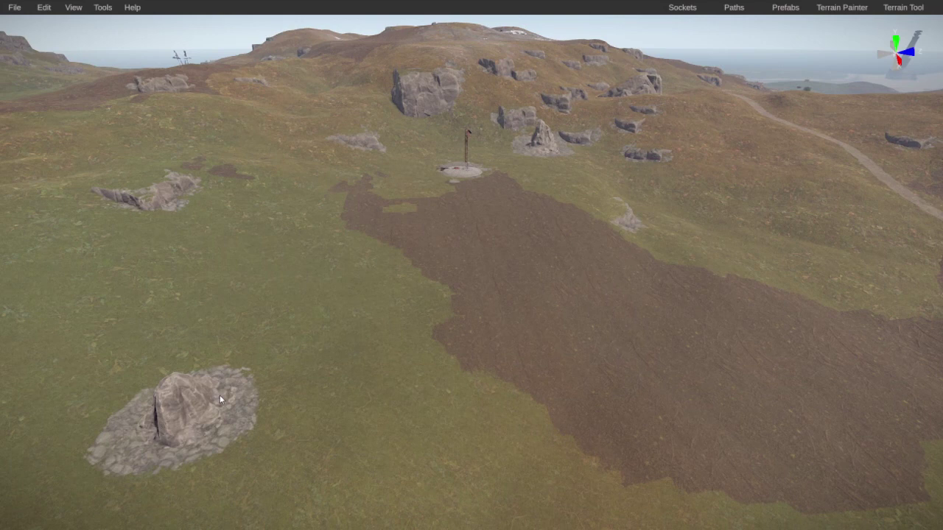
Step: Delete the hillside rock and Entrance Bunker A
left_click(193, 413)
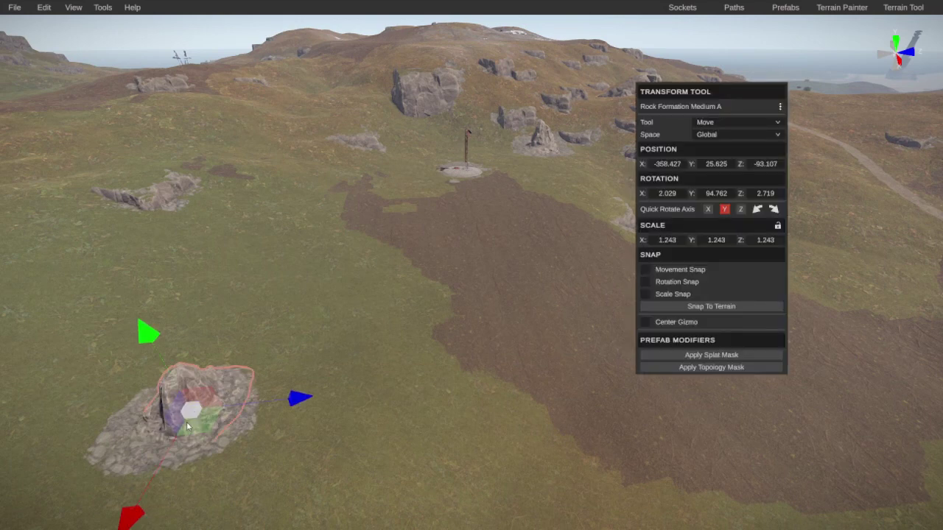
key("Delete")
right_click_drag(186, 421, 487, 342)
left_click(327, 166)
key("Delete")
Step: Delete Link-Stairwell-Bottom-E and the stacked tower and floating pieces above it
left_click(511, 354)
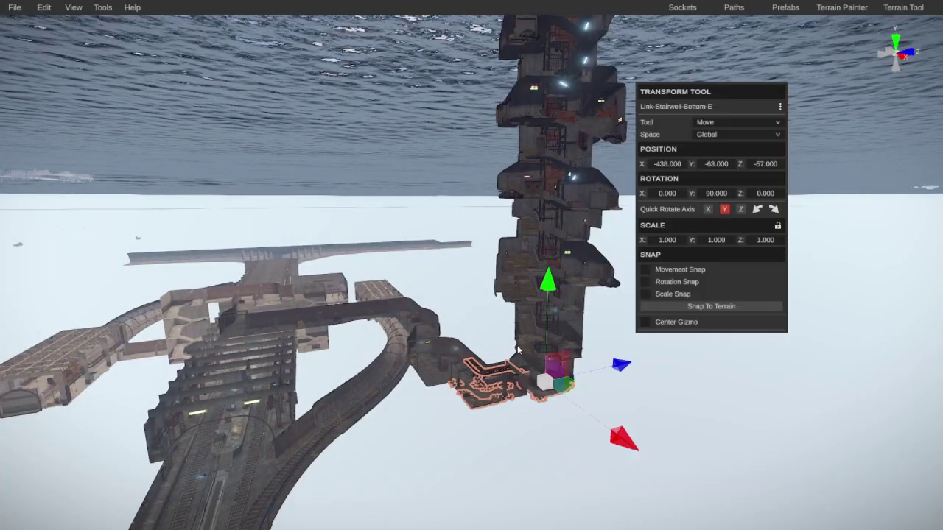
key("Delete")
left_click(551, 324)
key("Delete")
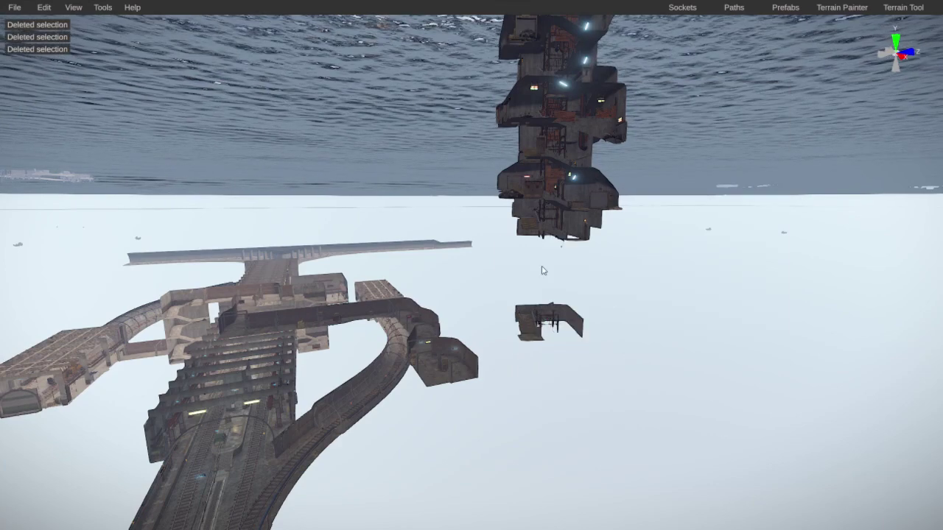
left_click(539, 324)
key("Delete")
left_click(547, 194)
key("Delete")
left_click(543, 111)
key("Delete")
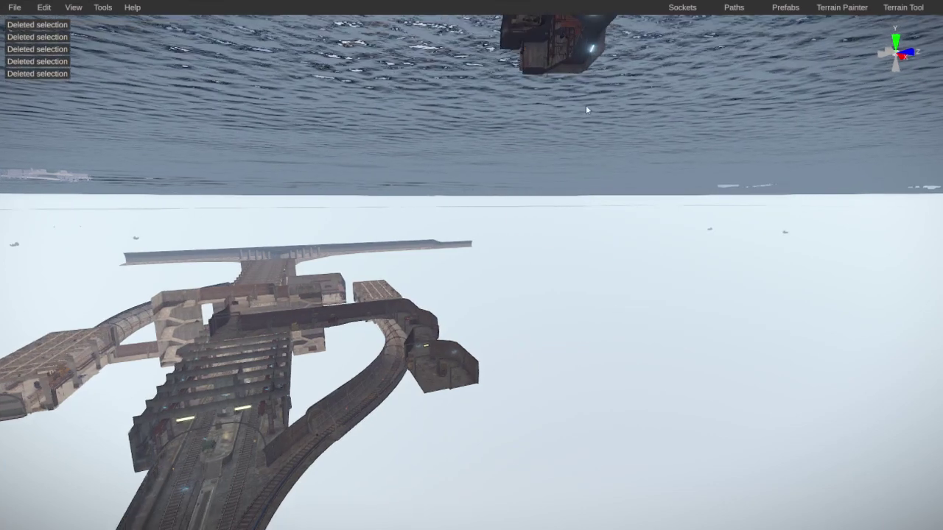
right_click_drag(556, 111, 468, 240)
left_click(556, 207)
key("Delete")
Step: Delete Link-Straight-A-36M, the leftover pieces and the Link-Straight-A-3M track piece
left_click(468, 240)
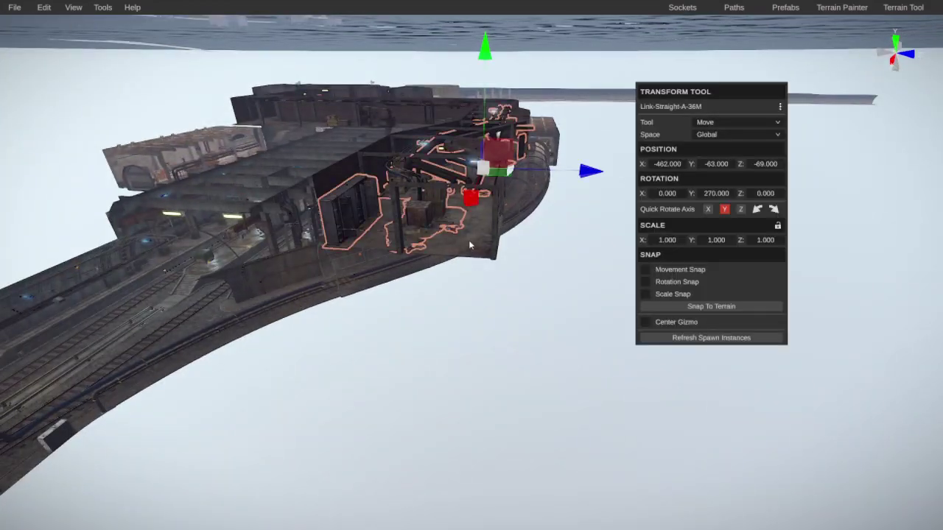
key("Delete")
left_click(489, 127)
key("Delete")
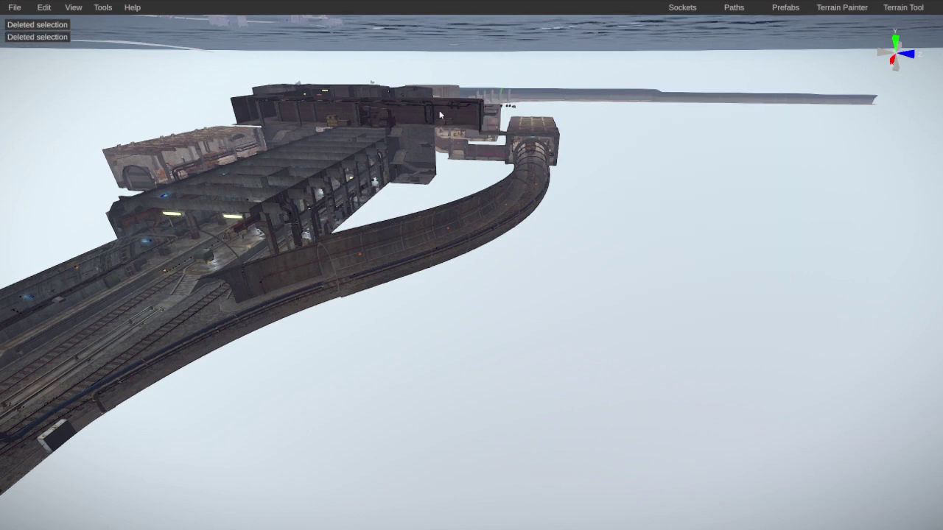
left_click(398, 112)
key("Delete")
right_click_drag(482, 139, 363, 233)
left_click(354, 247)
left_click(330, 255)
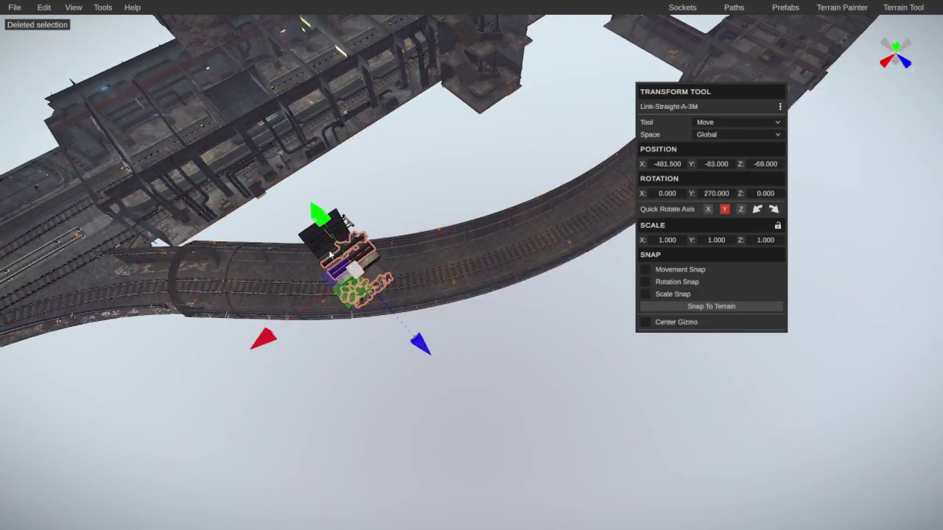
key("Delete")
Step: Delete Link-Corner-B-3M, another track piece, Link-Straight-A-18M and the left-side pipe
right_click_drag(473, 204, 413, 184)
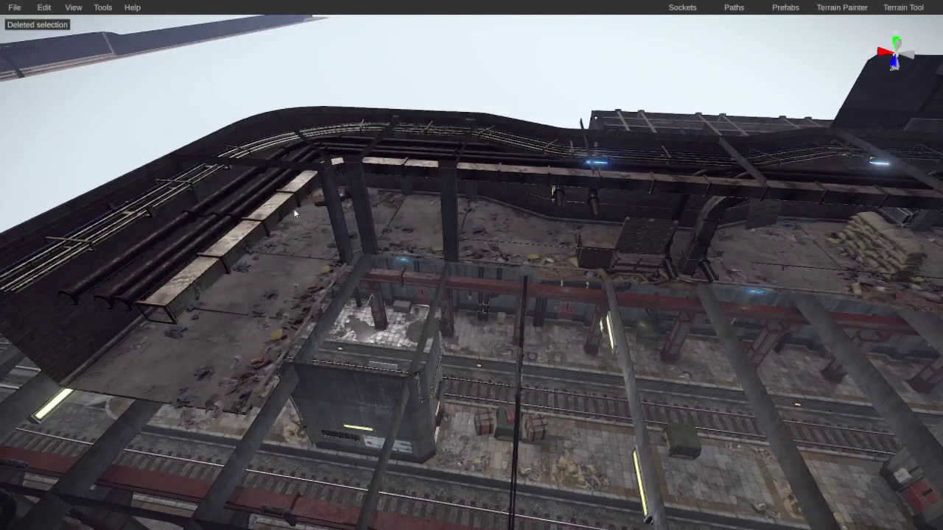
left_click(271, 252)
key("Delete")
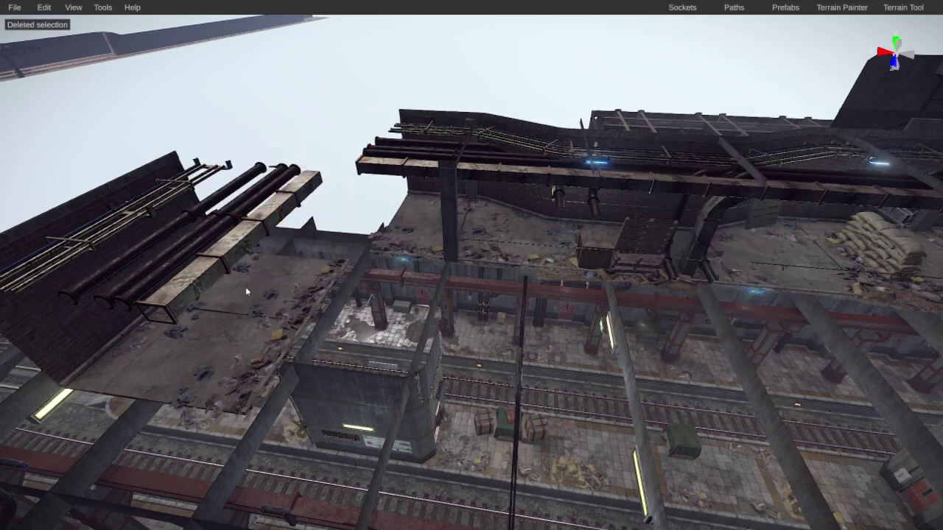
key("Delete")
left_click(454, 241)
key("Delete")
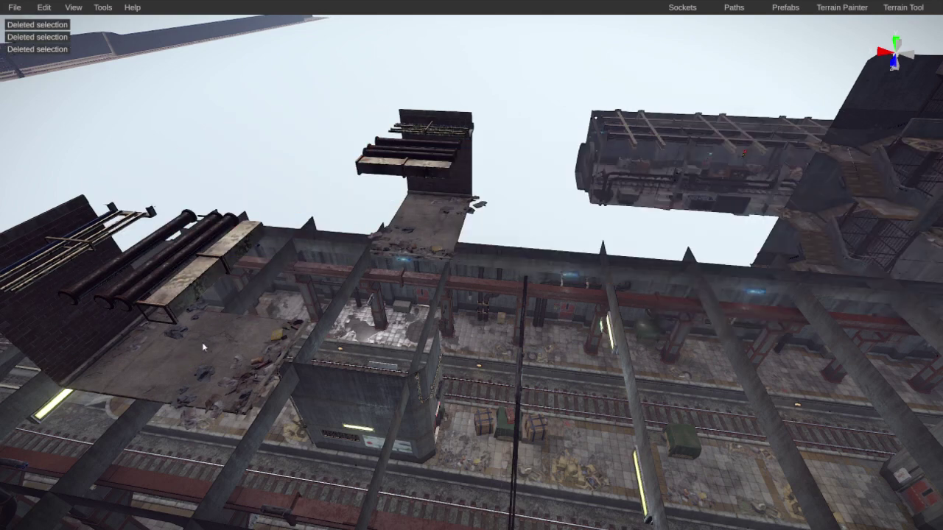
left_click(202, 342)
key("Delete")
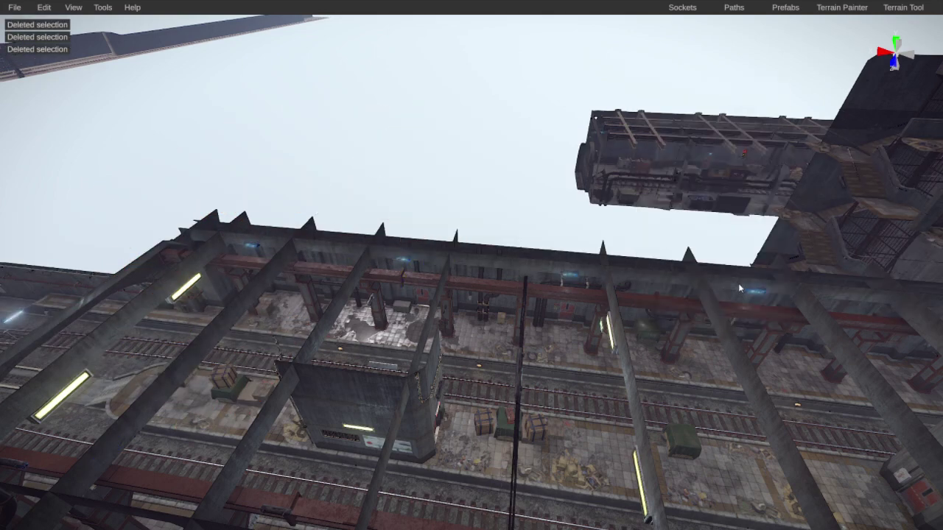
Step: Select the Station-We-2 station structure and fly the camera into its corridor
right_click_drag(738, 283, 860, 254)
scroll(546, 327, "up", 10)
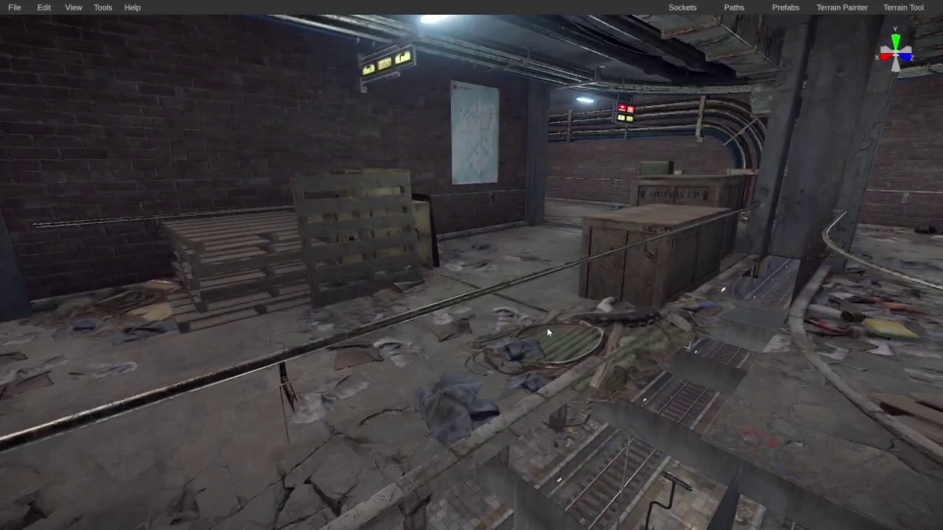
left_click(547, 327)
scroll(546, 327, "down", 10)
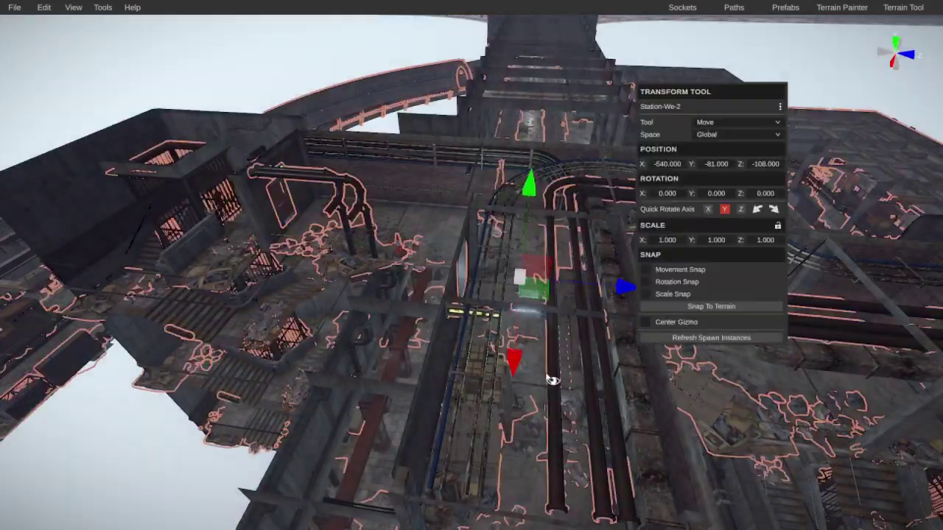
right_click_drag(552, 380, 823, 189)
left_click(342, 314)
right_click_drag(816, 168, 832, 55)
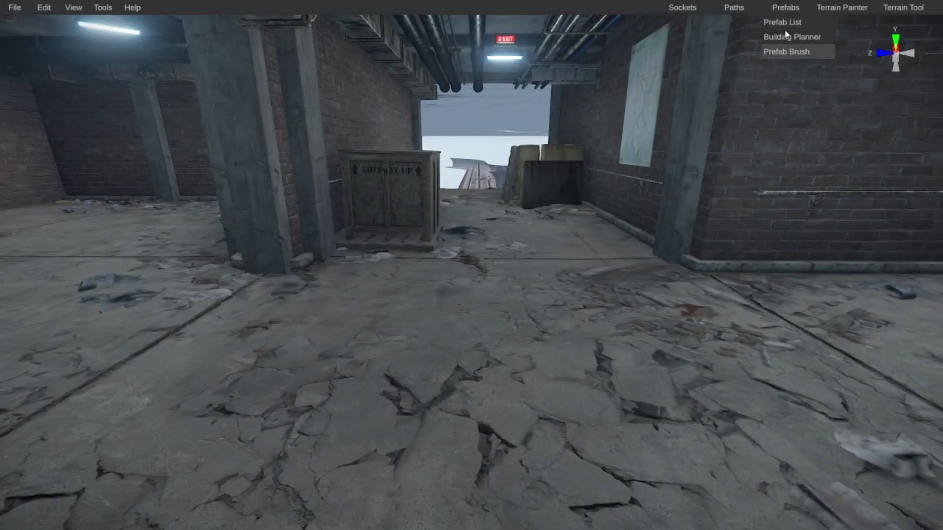
Step: Drag Cube Tiled Concrete 03 from the prefab list onto the station corridor floor
left_click(783, 23)
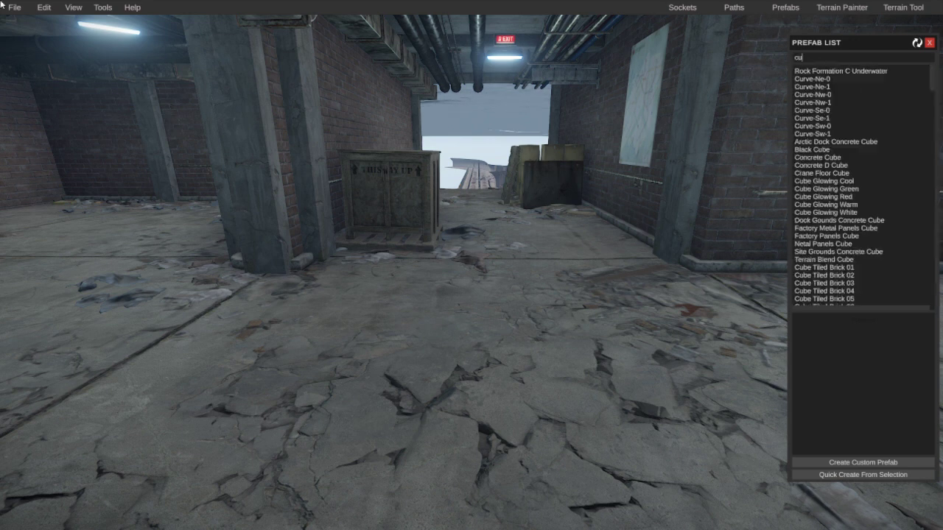
left_click(831, 94)
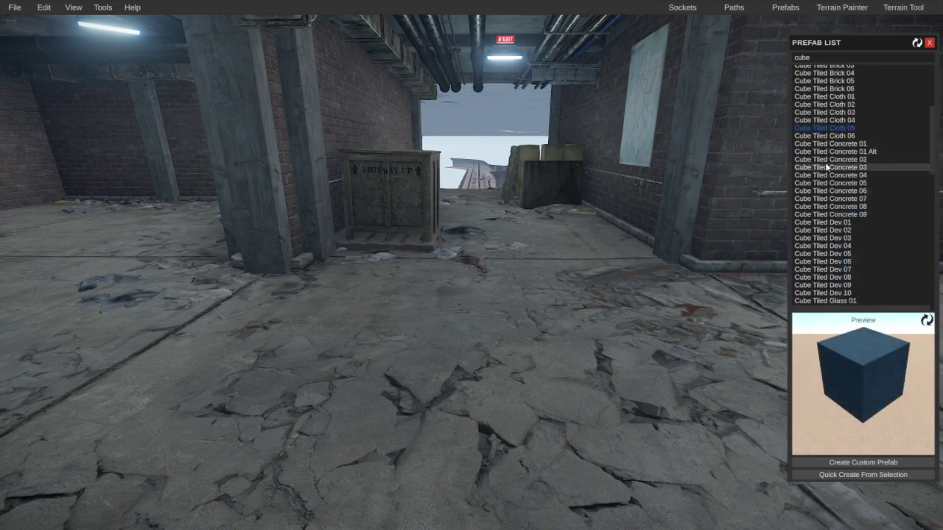
left_click_drag(825, 165, 427, 364)
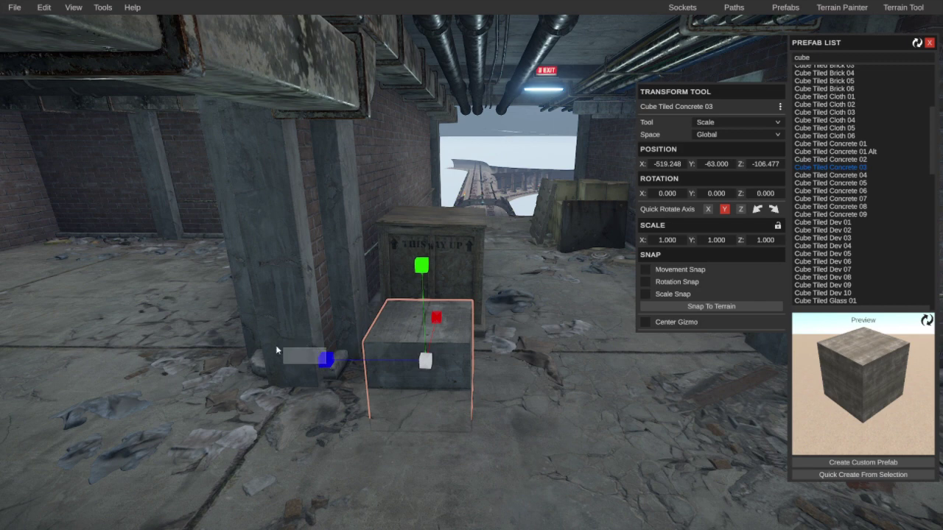
Step: Resize the concrete cube to about 4.97 along Z and nudge it along X
left_click(322, 367)
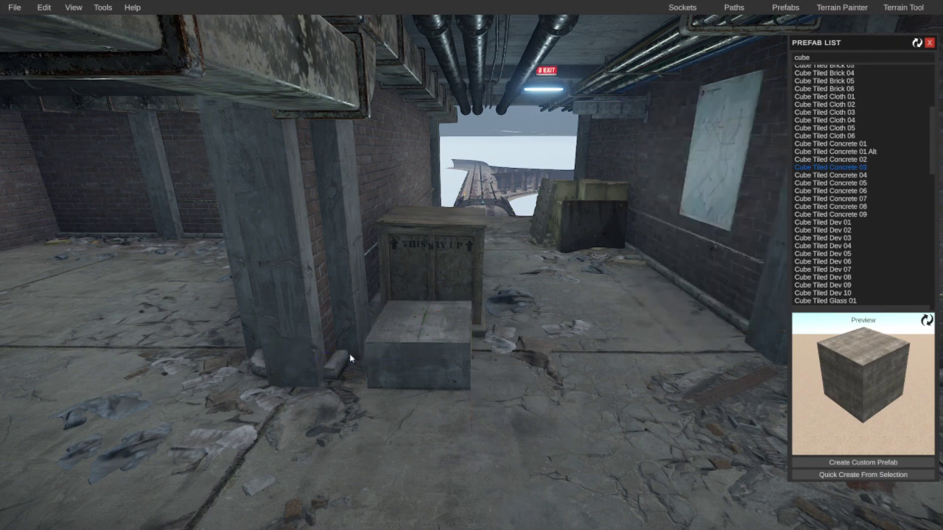
left_click(392, 349)
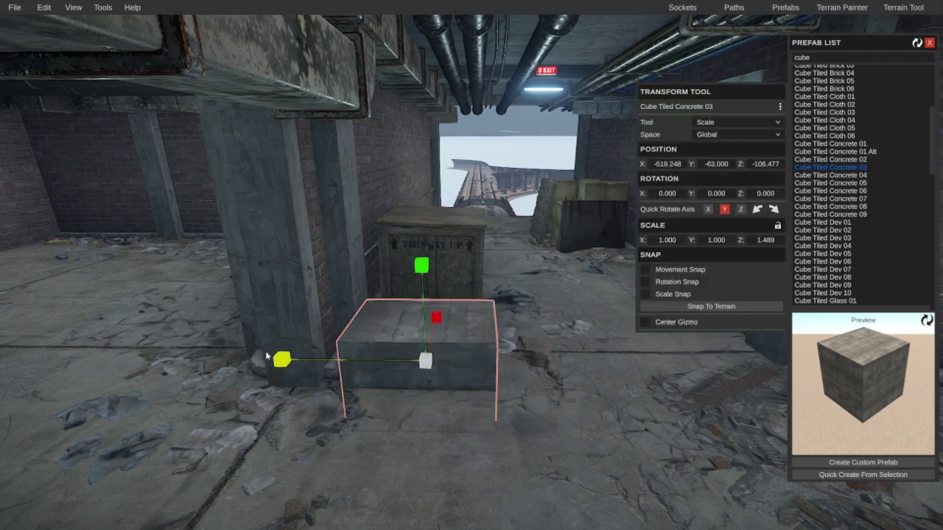
left_click_drag(196, 356, 365, 372)
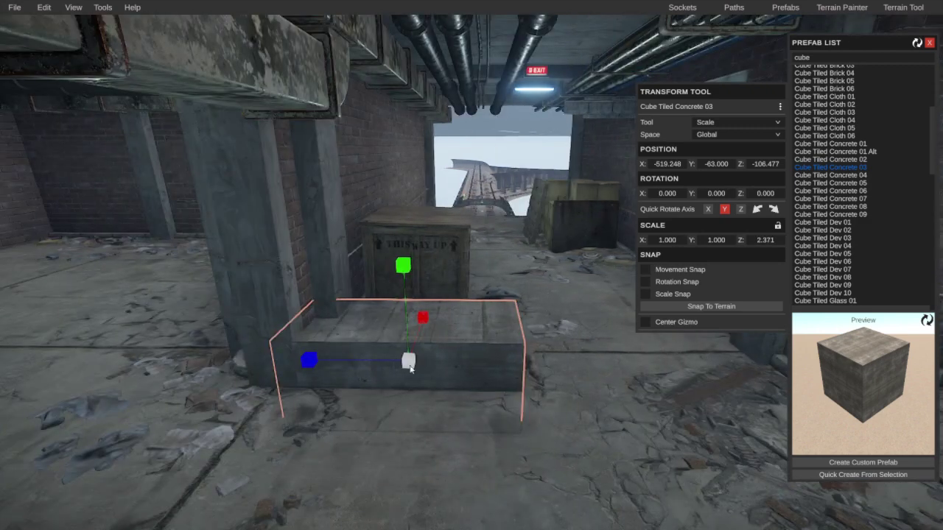
key("w")
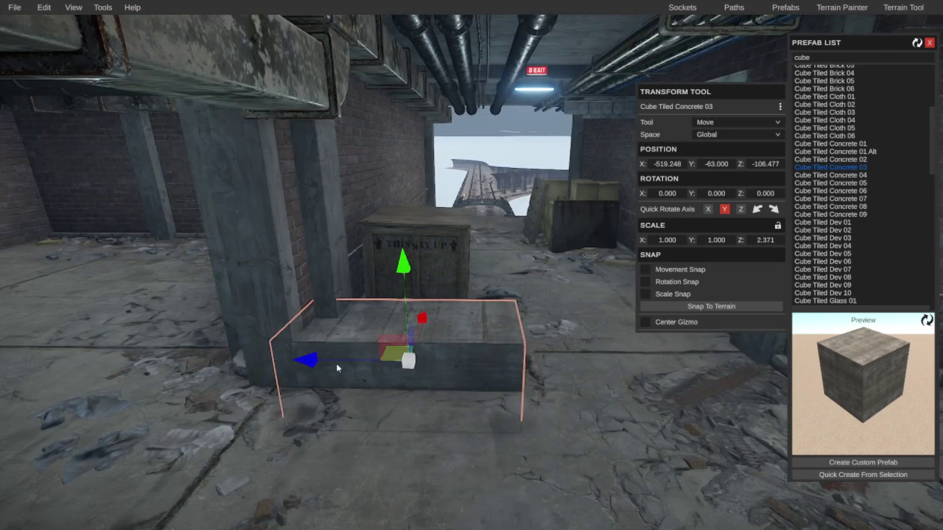
left_click_drag(306, 363, 414, 370)
left_click_drag(340, 360, 243, 361)
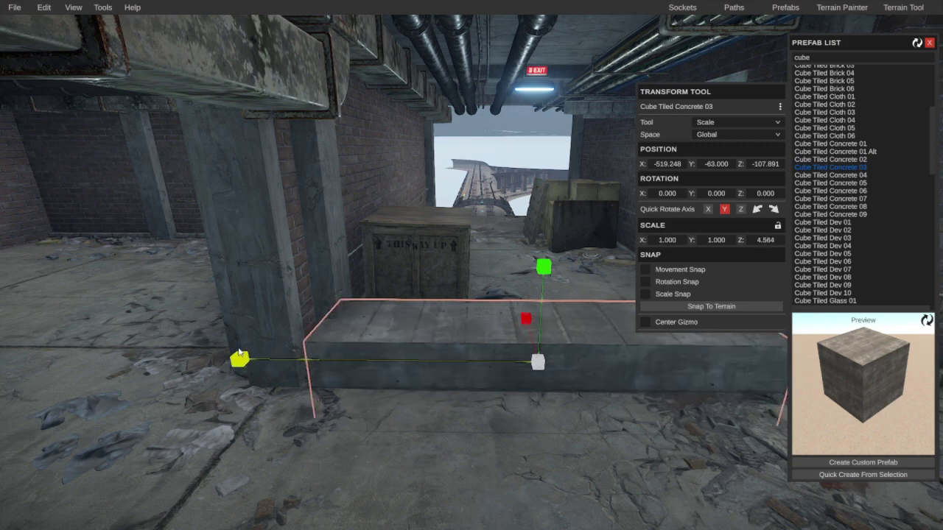
key("d")
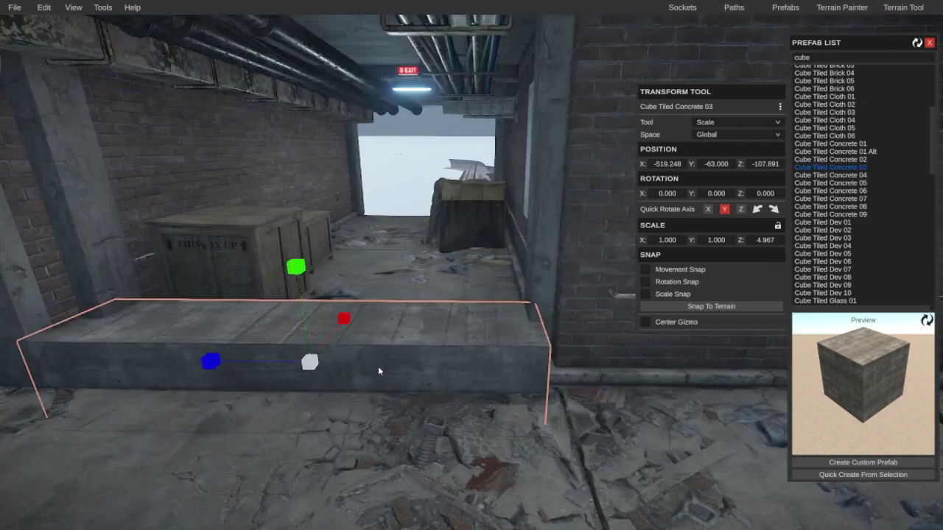
right_click_drag(378, 366, 568, 340)
left_click_drag(605, 298, 664, 293)
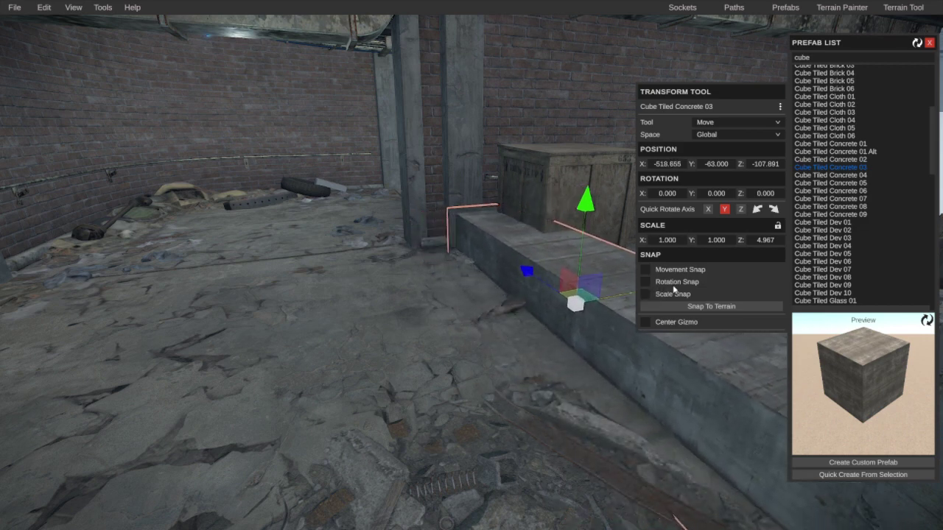
right_click_drag(674, 289, 427, 342)
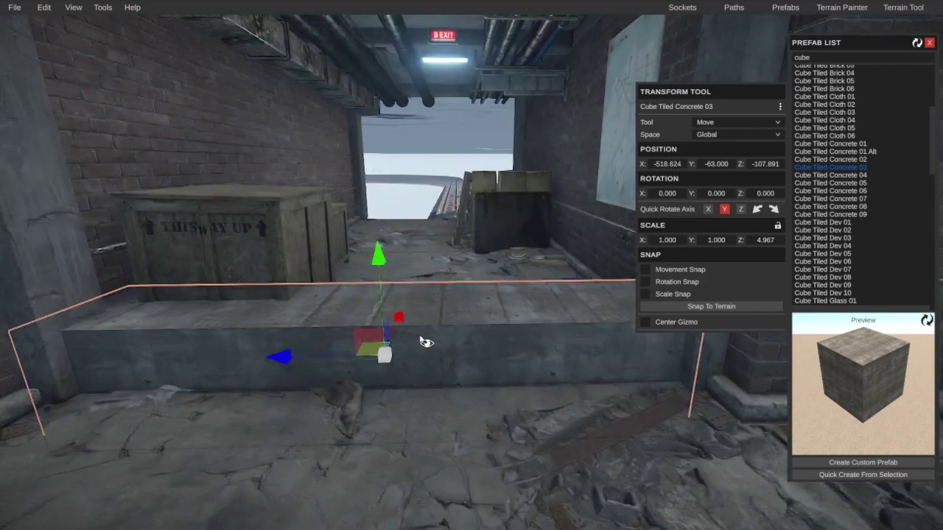
Step: Stretch the cube to a 3.73 Y scale as a wall and raise it slightly
left_click_drag(378, 258, 417, 27)
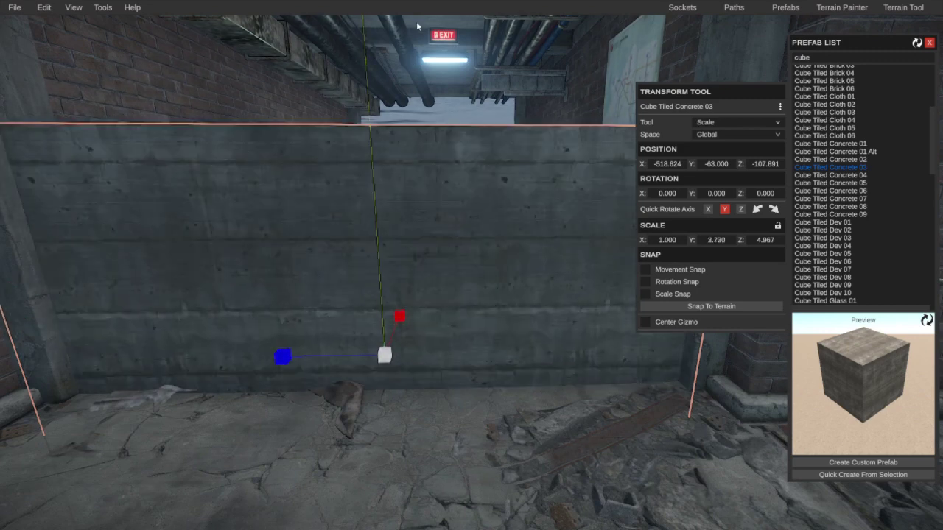
left_click_drag(389, 262, 391, 166)
mouse_move(391, 167)
right_mouse_down()
mouse_move(491, 269)
mouse_move(524, 265)
mouse_move(568, 221)
mouse_move(620, 258)
mouse_move(590, 280)
mouse_move(217, 221)
mouse_move(318, 211)
mouse_move(348, 263)
mouse_move(343, 327)
mouse_move(428, 282)
mouse_move(285, 140)
mouse_move(128, 246)
mouse_move(476, 267)
mouse_move(7, 266)
mouse_move(565, 347)
mouse_move(550, 389)
mouse_move(498, 365)
mouse_move(498, 339)
right_mouse_up()
Step: Erase the black hole in the rocky patch using the Terrain Painter's Alpha layer
left_click(841, 7)
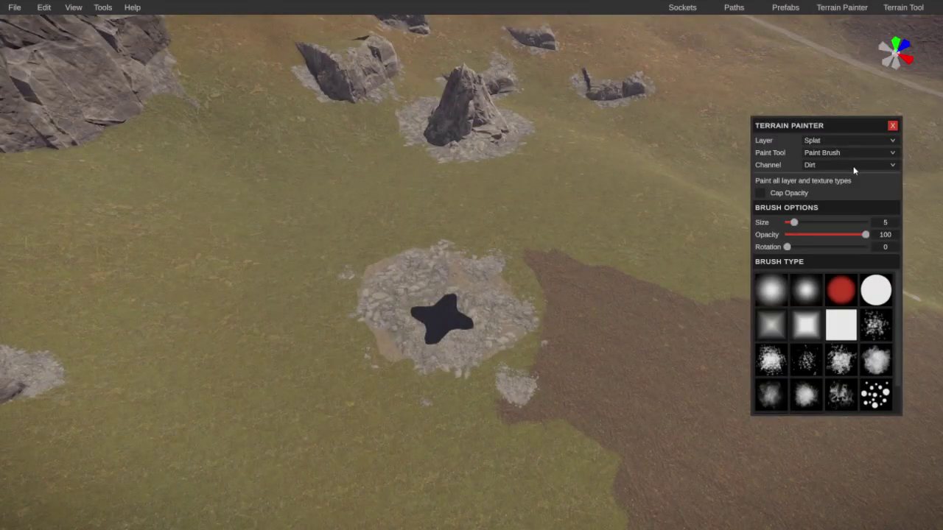
left_click(825, 173)
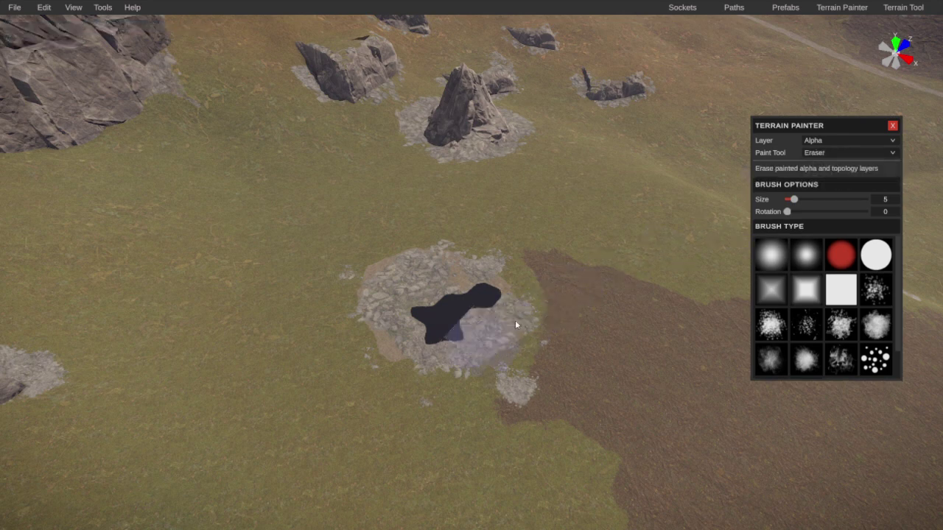
left_click(893, 126)
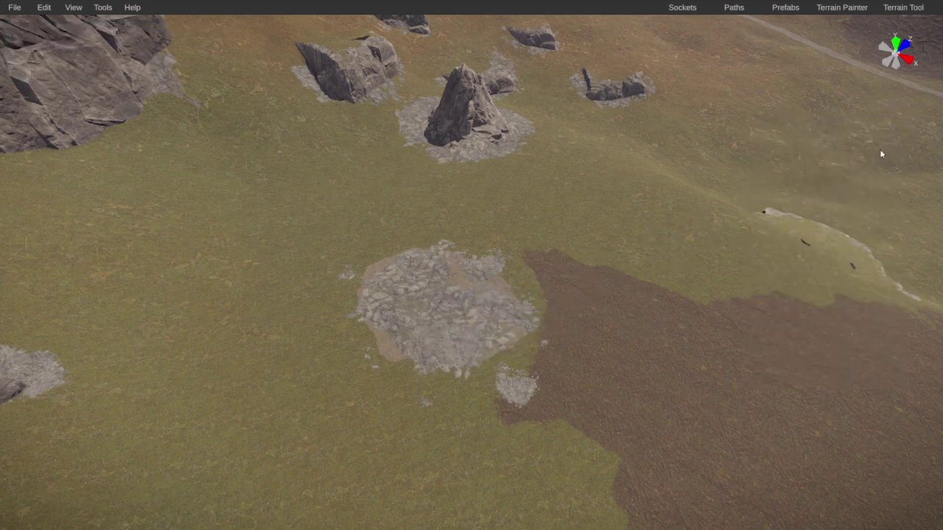
mouse_move(879, 149)
right_mouse_down()
mouse_move(653, 270)
mouse_move(703, 245)
mouse_move(511, 206)
mouse_move(715, 175)
mouse_move(663, 242)
mouse_move(592, 174)
mouse_move(56, 173)
mouse_move(54, 204)
right_mouse_up()
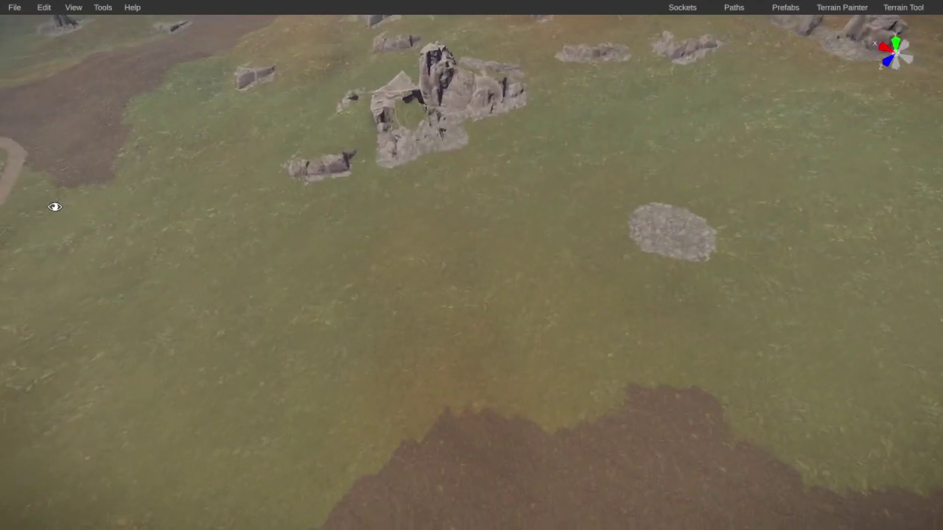
Step: Filter the prefab list by 'outpo' and choose the Ltoutpost1 5 outpost
left_click(783, 23)
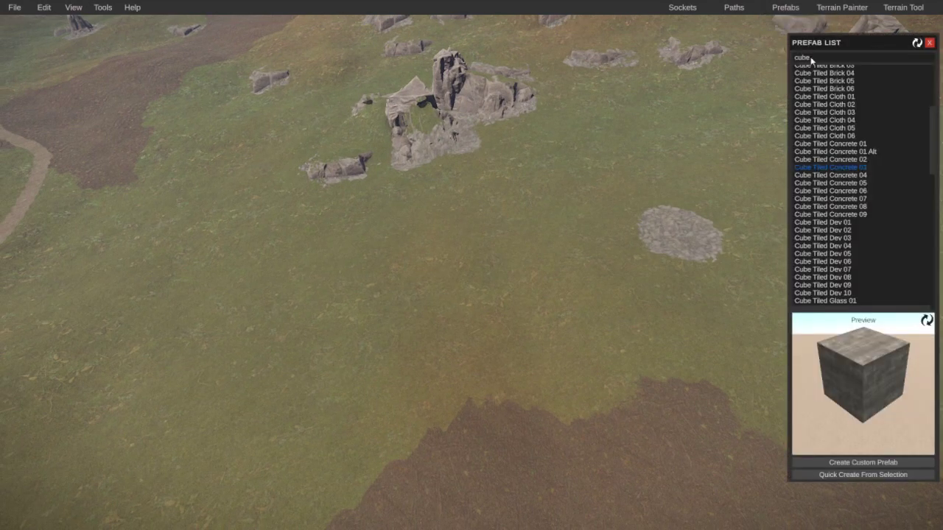
type("outpos")
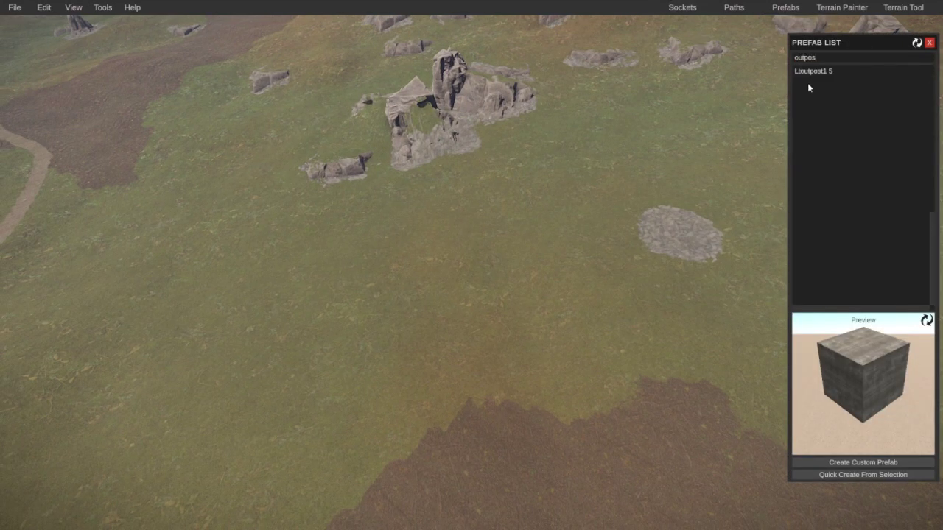
left_click(815, 71)
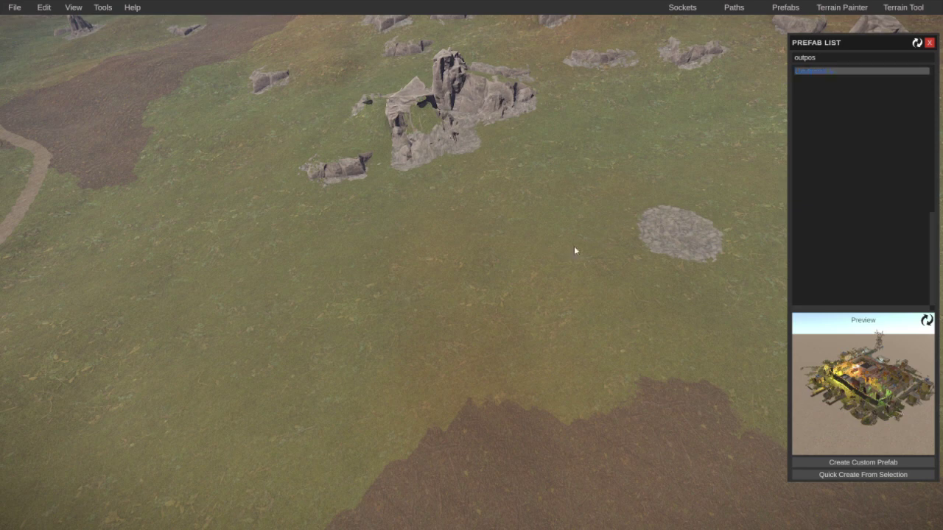
left_click(609, 262)
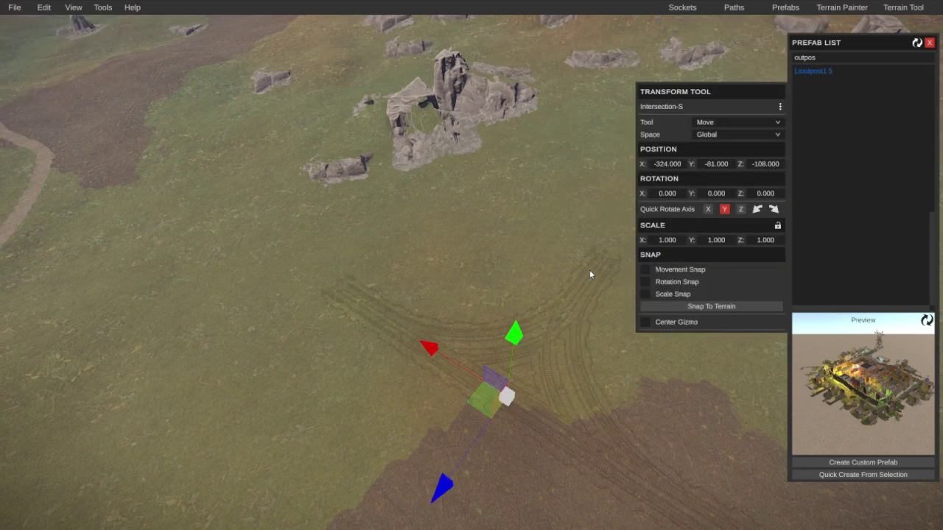
right_click_drag(589, 273, 776, 77)
key("Escape")
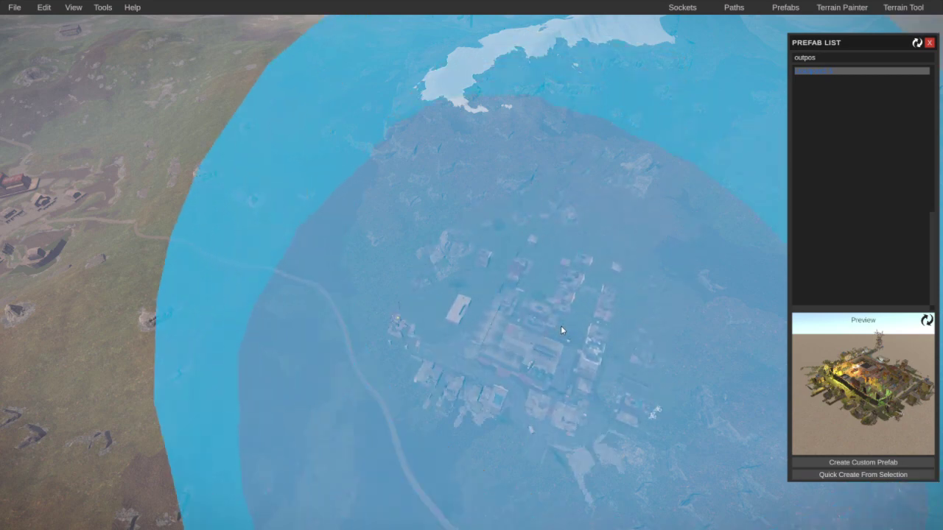
Step: Drop the outpost on the hill, apply its splat and height masks, then select the sloped cliff rock
left_click(560, 328)
right_click_drag(559, 327, 456, 298)
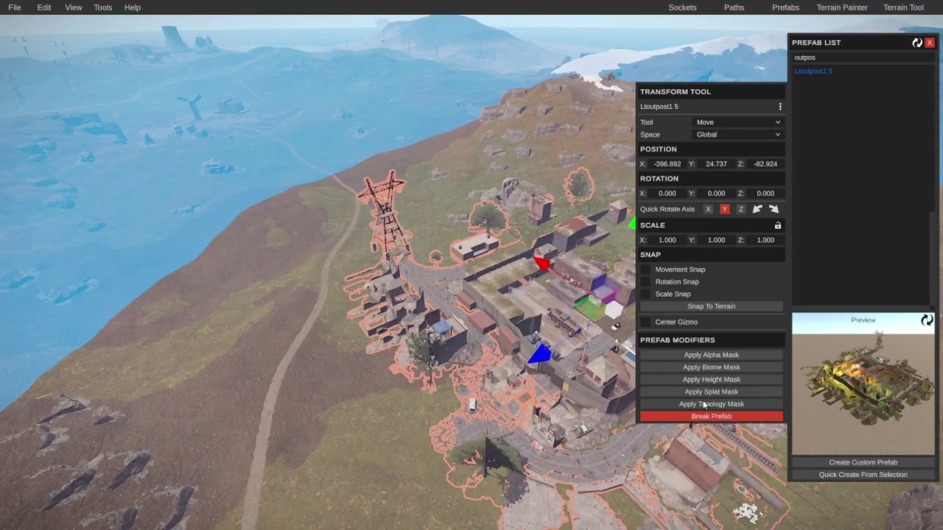
left_click(704, 394)
left_click(705, 378)
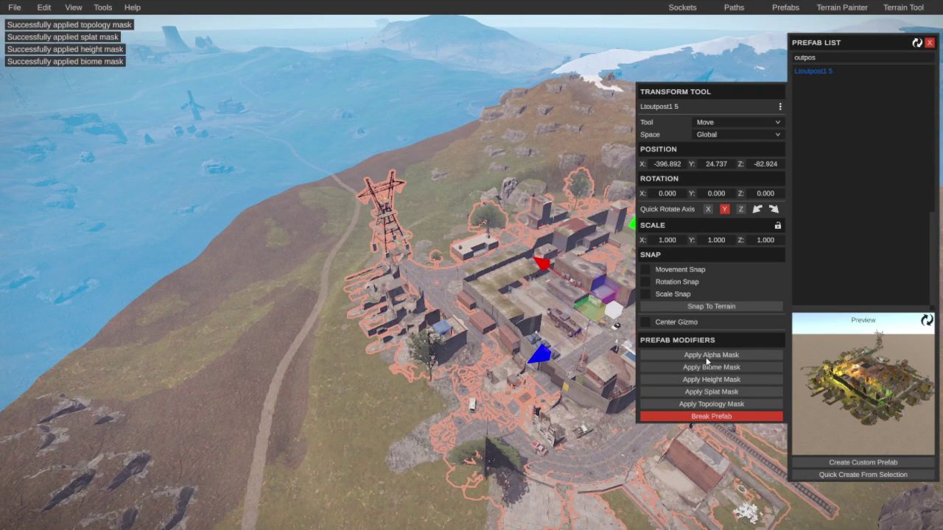
right_click_drag(449, 371, 328, 245)
left_click(461, 371)
Step: Sink the first cliff rock into the ground, turn it on its vertical axis, and slide it along X
left_click(328, 244)
left_click_drag(307, 147, 333, 221)
key("r")
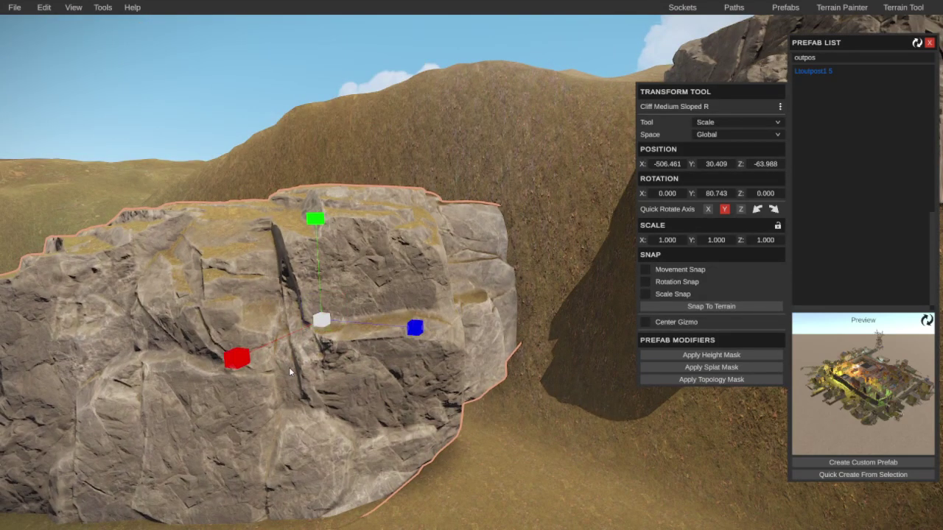
key("e")
left_click_drag(299, 361, 437, 376)
key("Escape")
right_click_drag(437, 376, 624, 353)
left_click(581, 333)
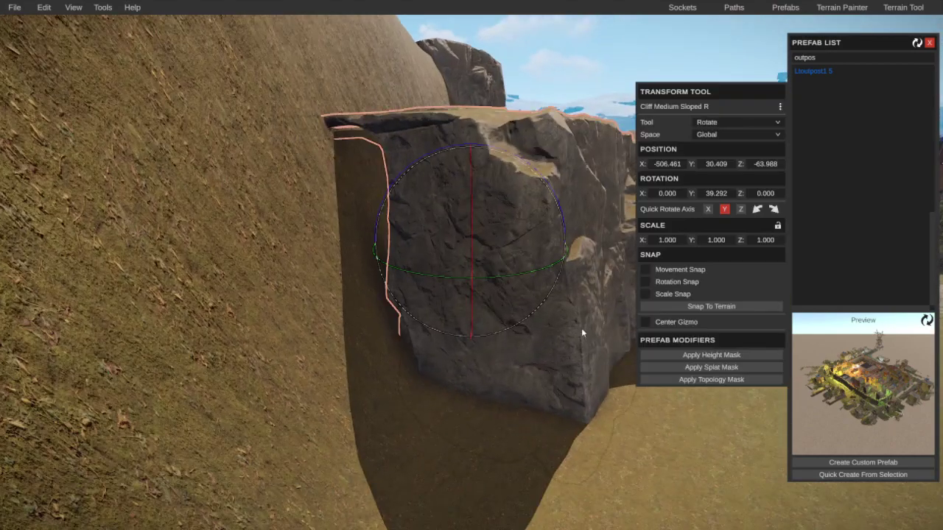
left_click_drag(577, 252, 530, 248)
key("Escape")
Step: Lower the hillside rock cliff, pull it toward the viewer and sink it into the slope
right_click_drag(530, 248, 383, 214)
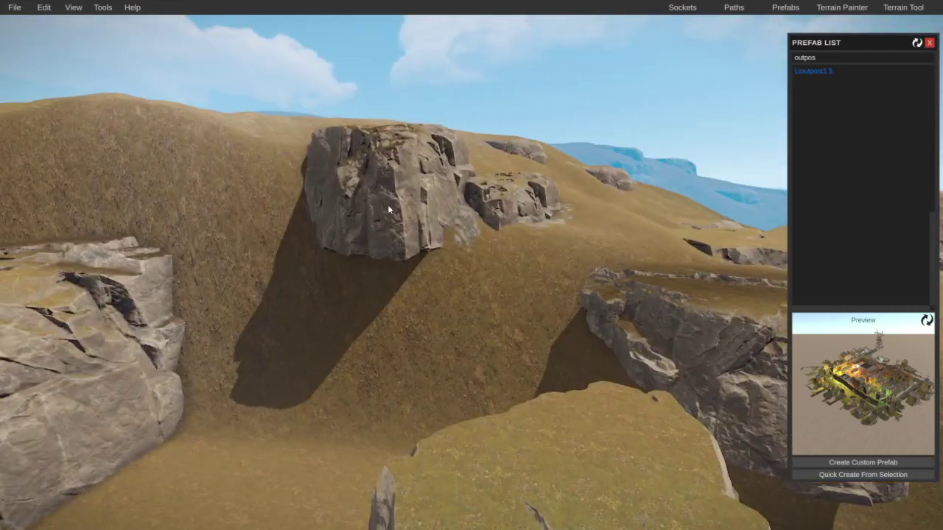
left_click(383, 206)
left_click_drag(395, 69, 402, 111)
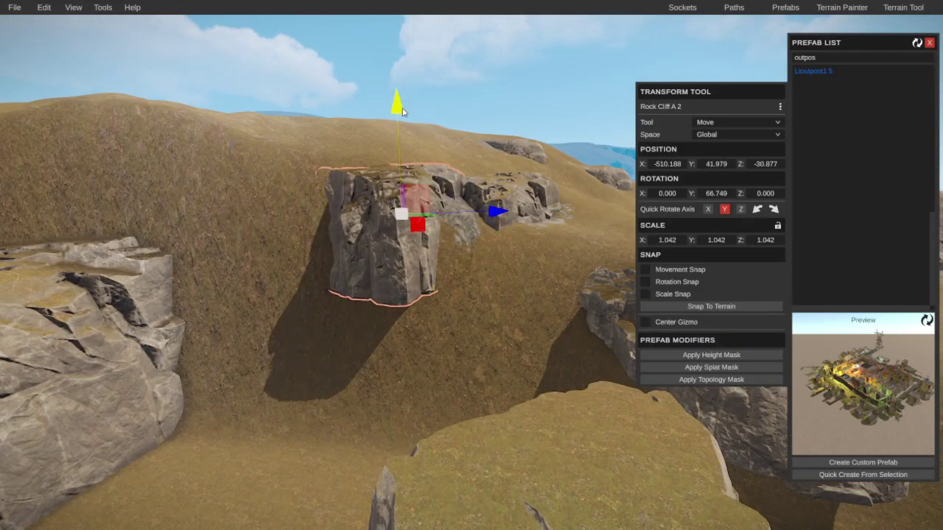
left_click_drag(423, 221, 463, 302)
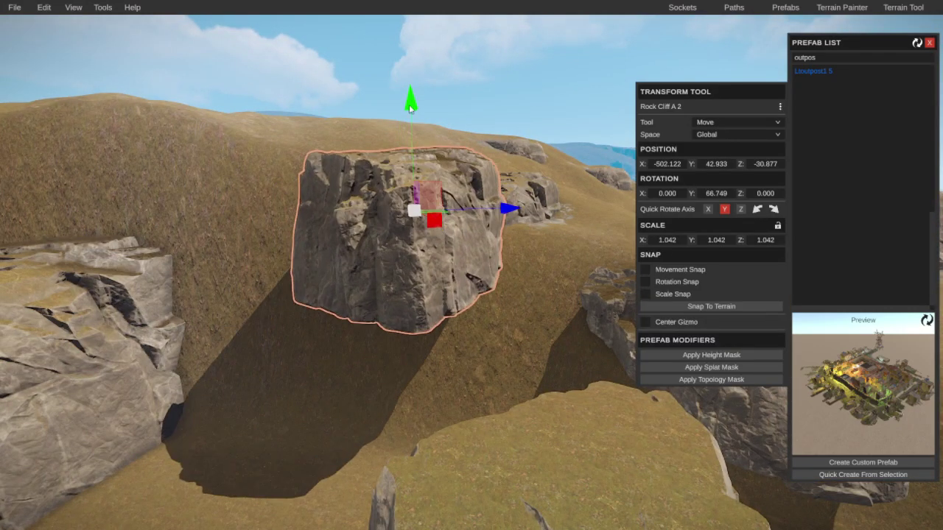
left_click_drag(410, 109, 428, 267)
left_click(427, 268)
Step: Rotate Rock Cliff A 3 around its vertical axis and lower it into the slope
right_click_drag(427, 268, 520, 294)
left_click(526, 293)
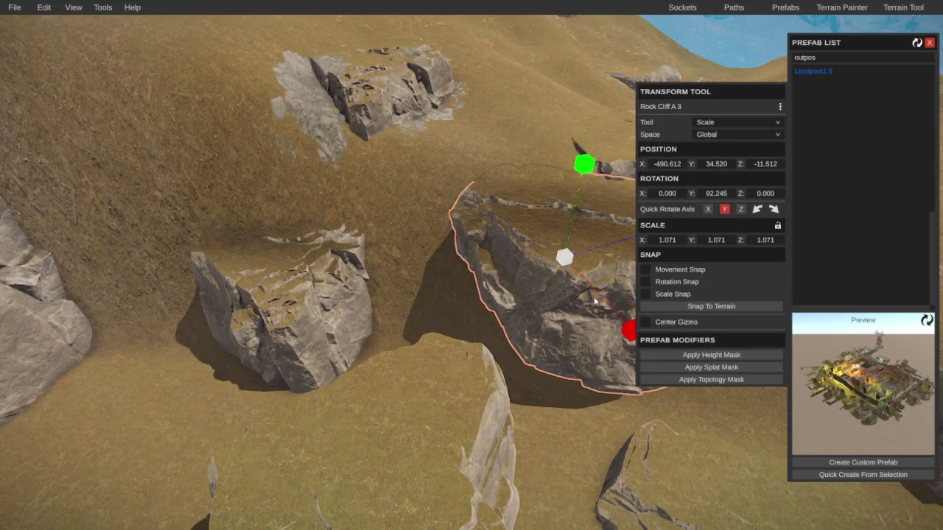
left_click_drag(477, 321, 435, 285)
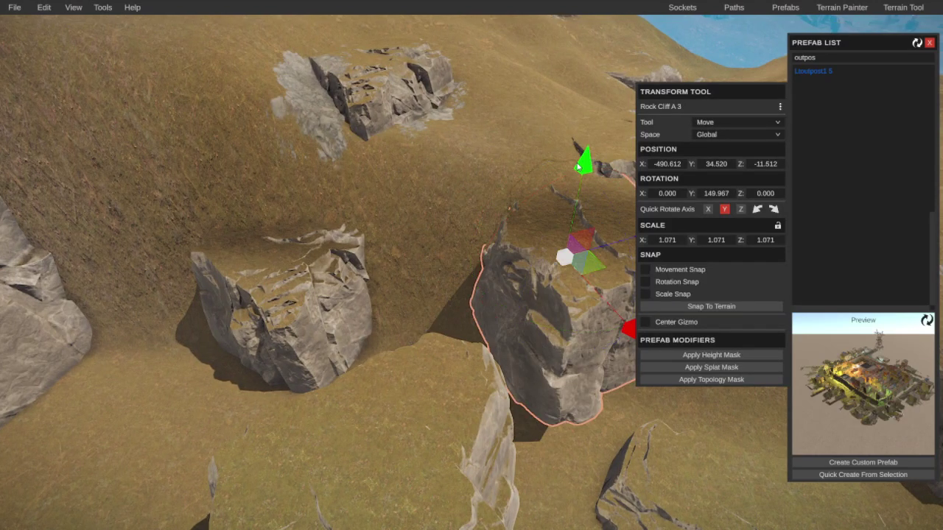
left_click_drag(579, 168, 579, 263)
left_click(579, 263)
Step: Shift another rock along X into the ground, then delete the unwanted rock
right_click_drag(579, 263, 424, 177)
left_click(523, 242)
left_click_drag(423, 177, 409, 318)
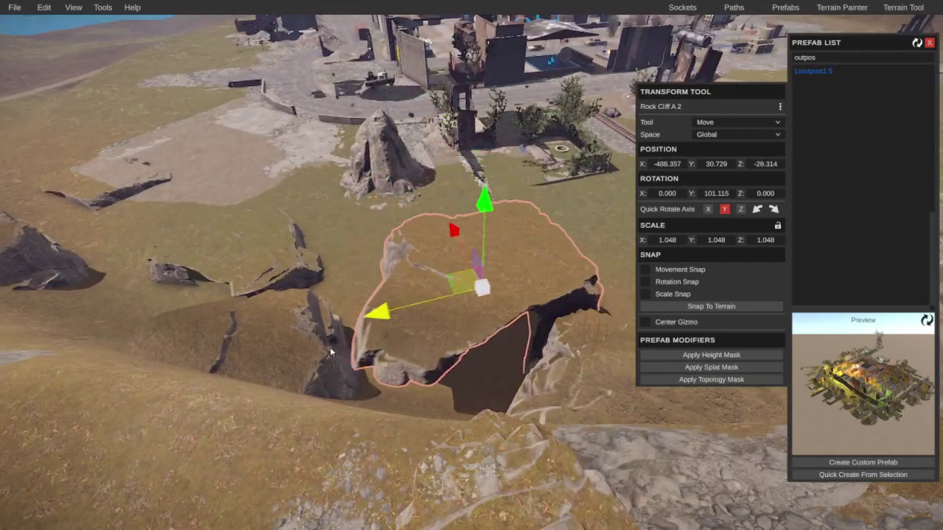
left_click_drag(331, 352, 254, 354)
key("Delete")
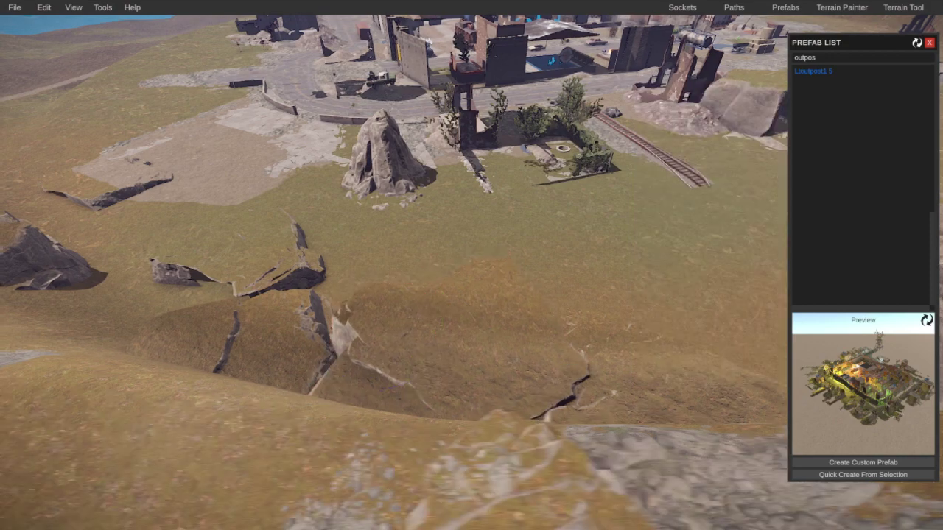
Step: Lower Rock Cliff A 2 into the ground and add two more rocks to the selection
scroll(564, 351, "up", 5)
left_click(452, 152)
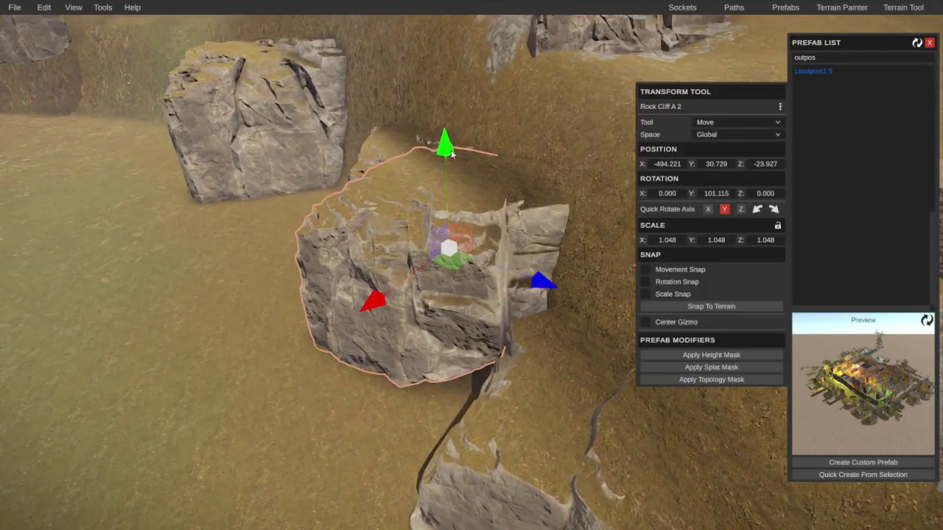
left_click_drag(453, 152, 453, 217)
right_click_drag(454, 227, 570, 252)
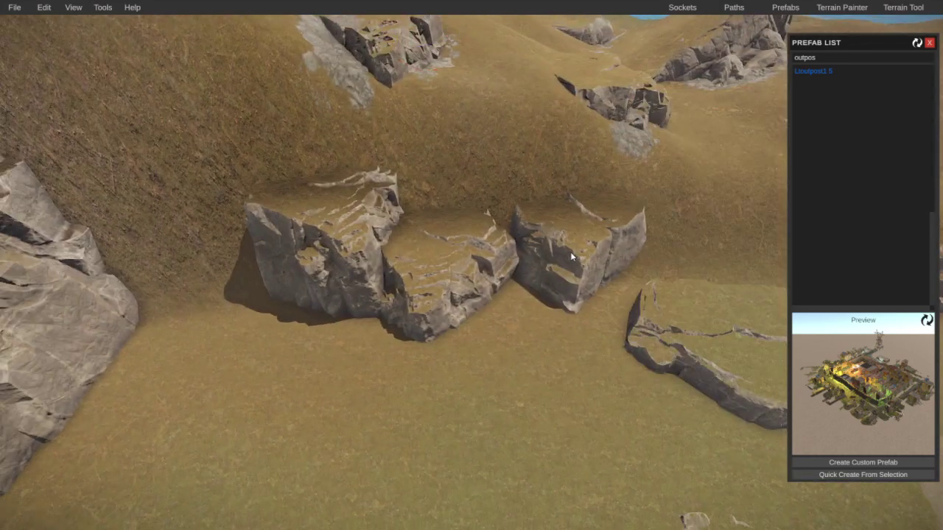
left_click(570, 252, "shift")
left_click(340, 244, "shift")
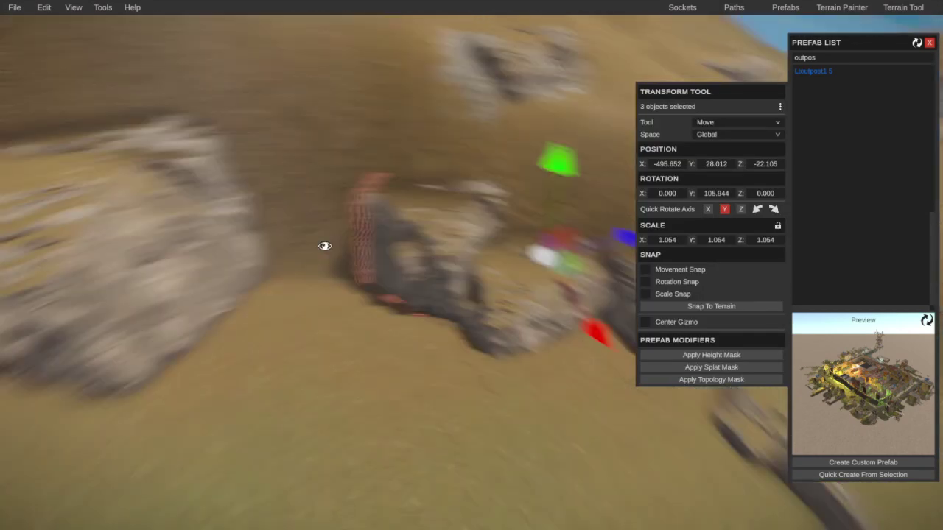
scroll(324, 246, "up", 3)
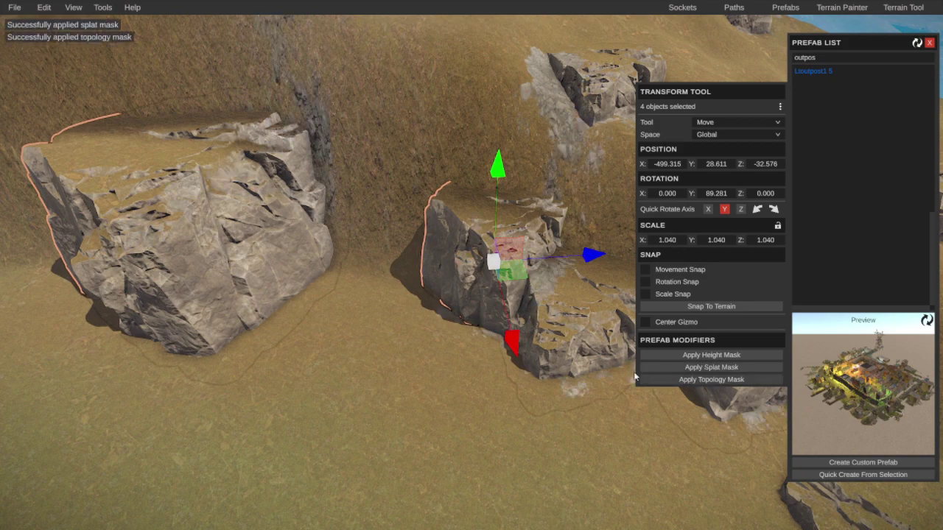
scroll(491, 358, "down", 5)
Step: Tilt Rock Cliff A 2 down into the ground and slide the next cliff rock sideways into place
right_click_drag(491, 358, 722, 314)
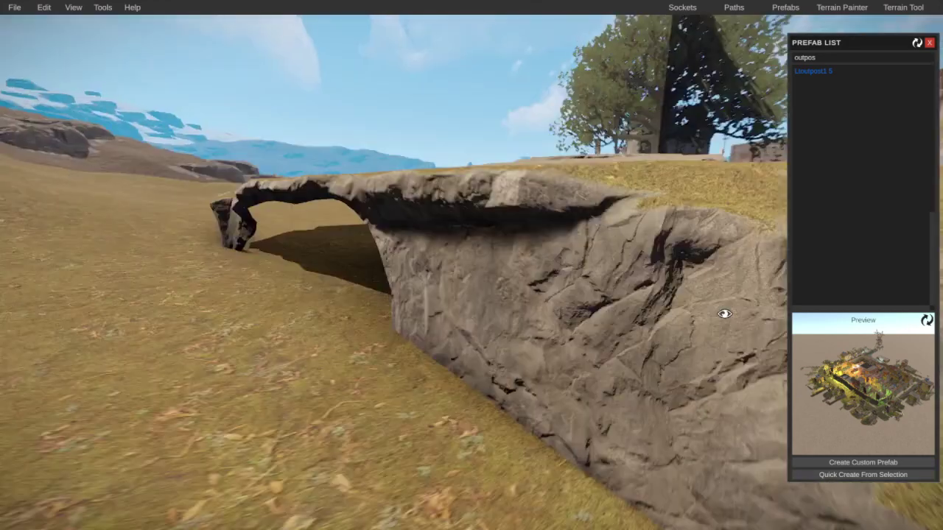
left_click(645, 287)
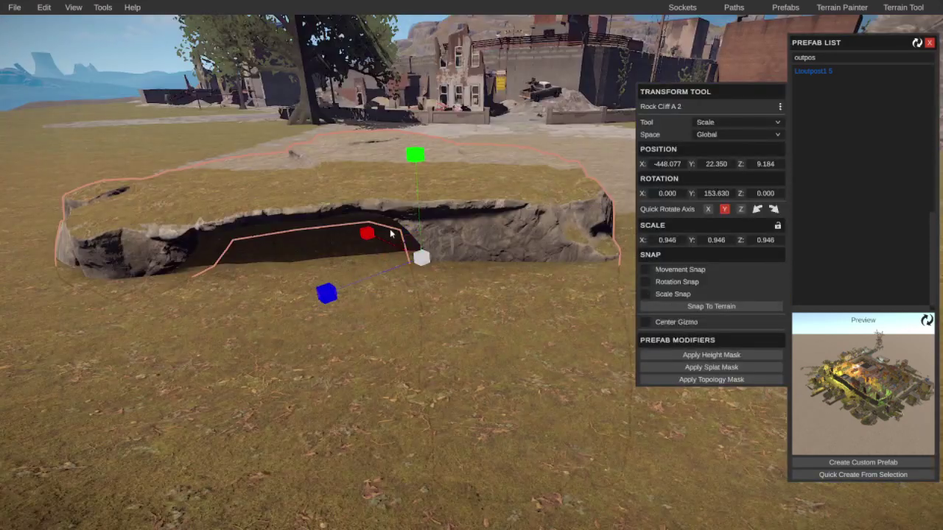
left_click_drag(389, 243, 405, 263)
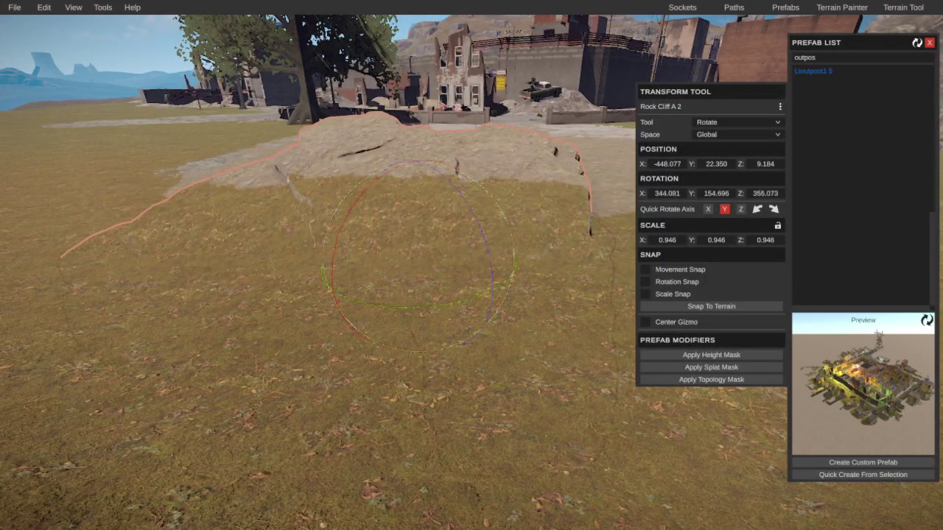
right_click_drag(405, 263, 481, 273)
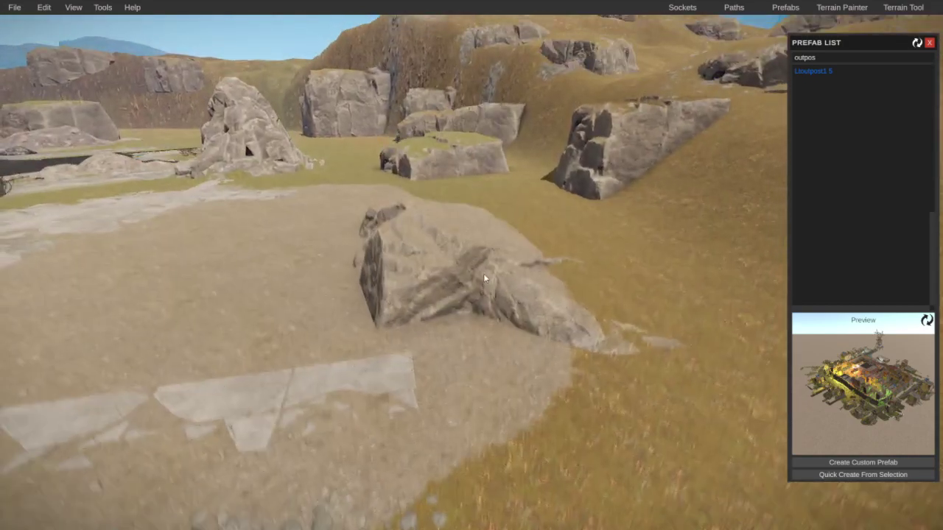
left_click(480, 317)
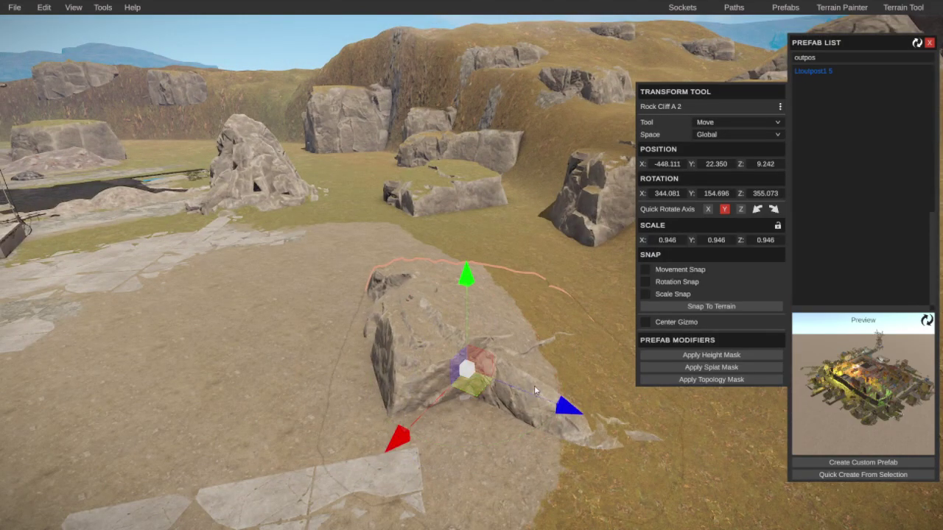
left_click_drag(534, 389, 545, 389)
Step: Inspect Rock Cliff A 3 up close, then clear the selection and view the other rocks
right_click_drag(545, 389, 469, 391)
left_click(466, 277)
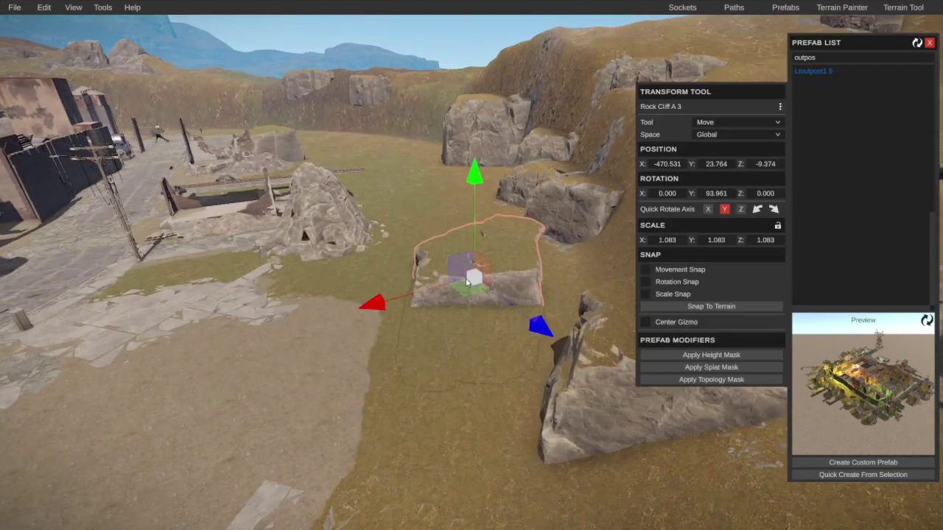
right_click_drag(467, 283, 389, 307)
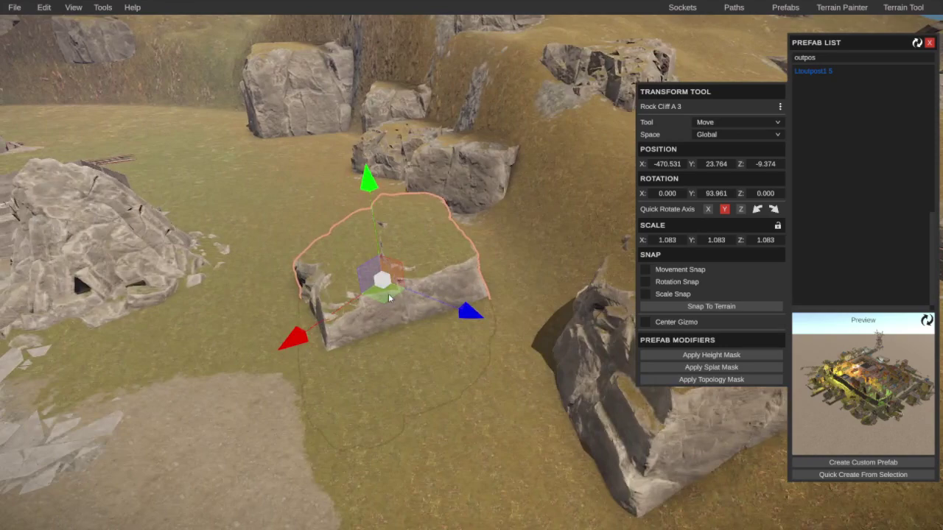
key("Escape")
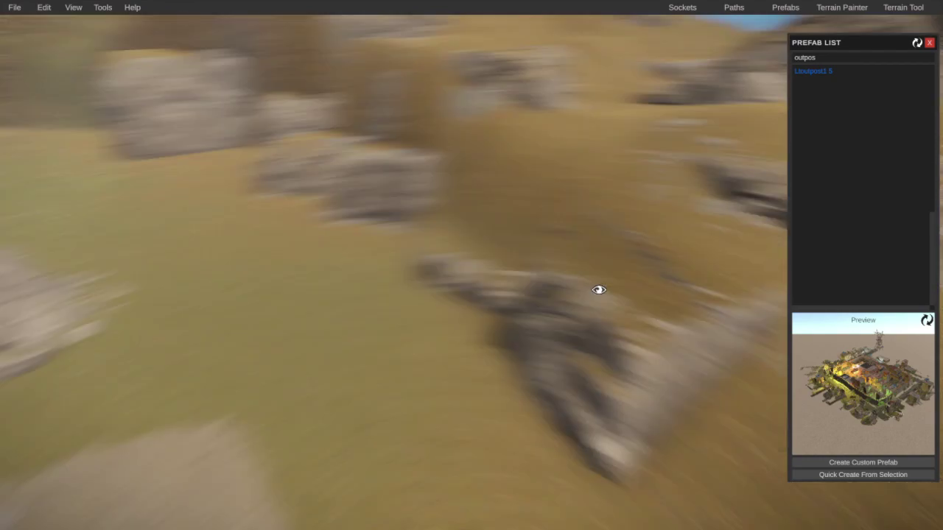
right_click_drag(599, 290, 626, 333)
Step: Lower the blocky floating cliff rock down into the ground
left_click(386, 329)
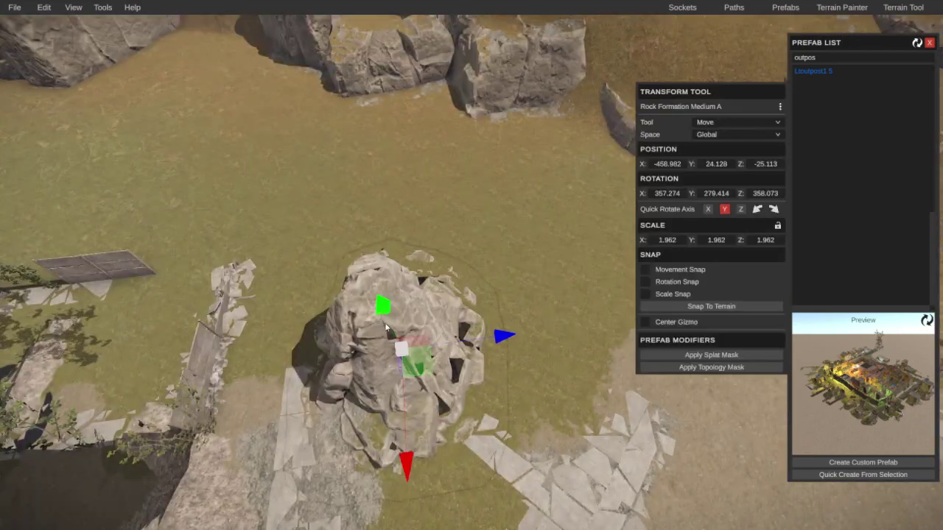
left_click(423, 376)
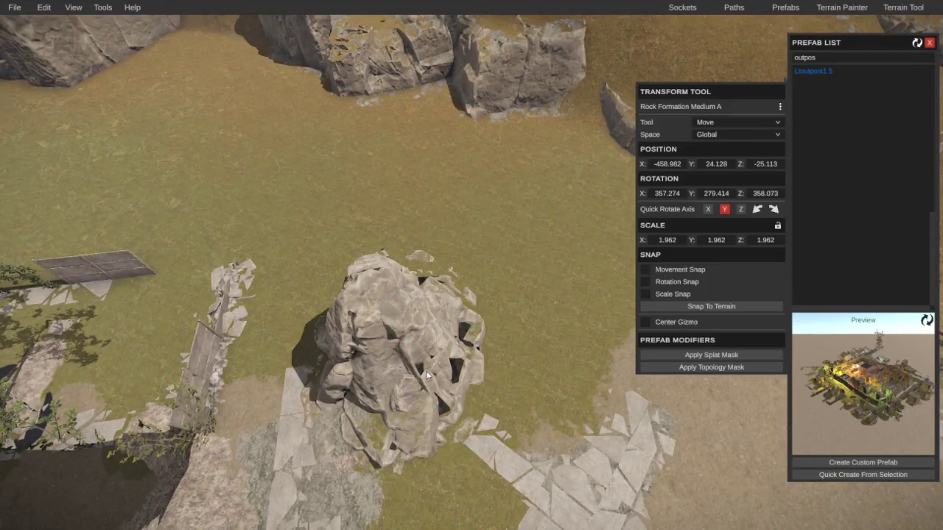
scroll(457, 351, "down", 3)
right_click_drag(509, 239, 366, 185)
scroll(371, 185, "up", 5)
left_click(422, 236)
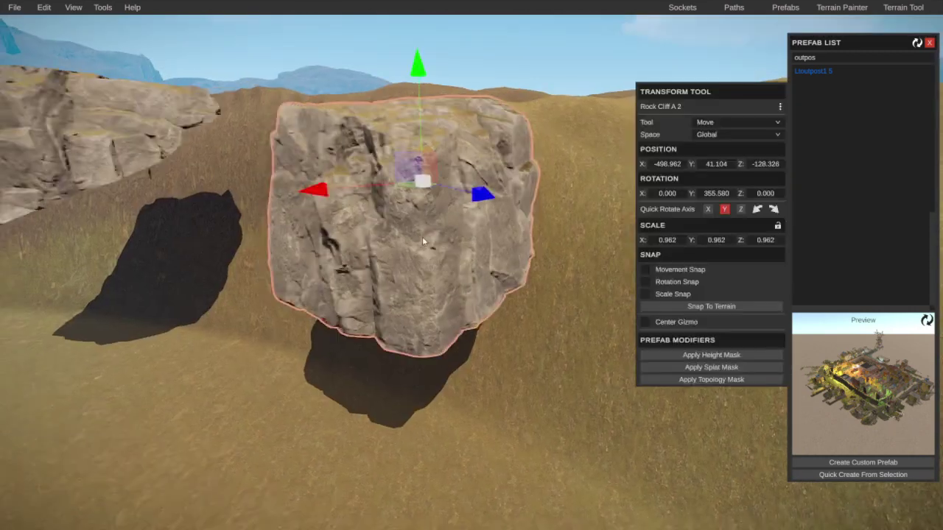
left_click_drag(456, 107, 453, 300)
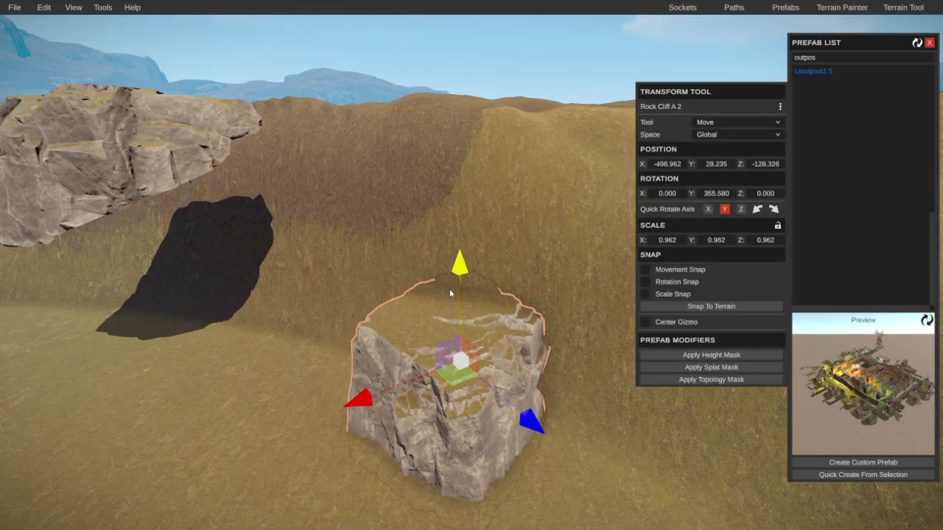
right_click_drag(453, 301, 516, 324)
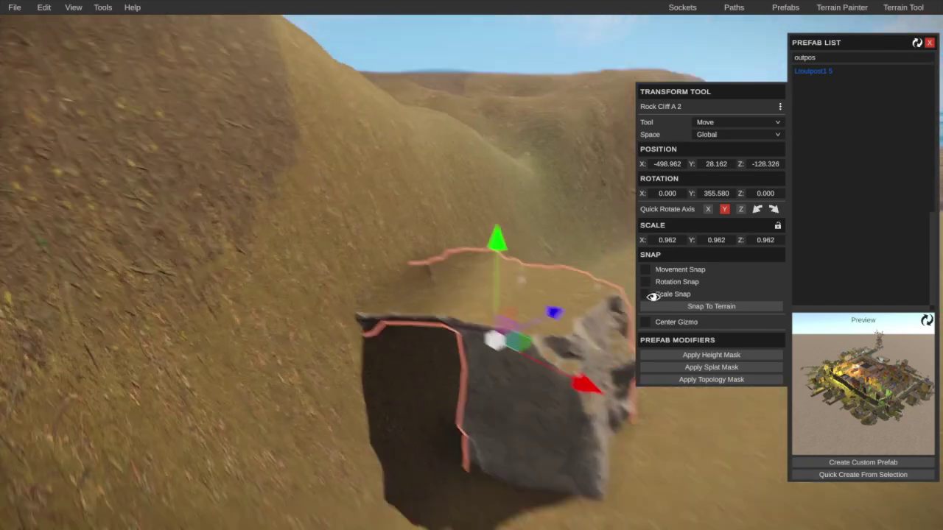
Step: Spin that rock around its vertical axis and push it further into the ground
key("e")
left_click_drag(440, 369, 476, 376)
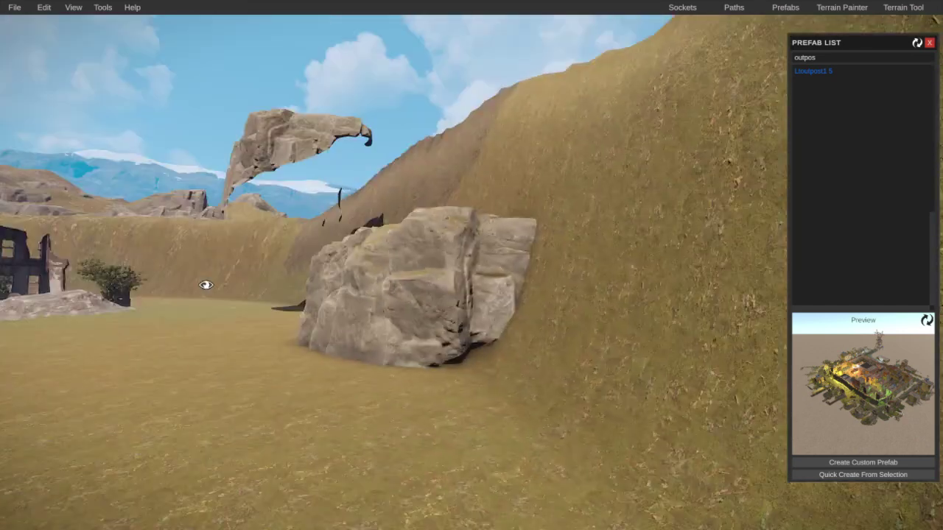
left_click(355, 297)
left_click_drag(400, 193, 400, 213)
Step: Lower the other floating Rock Cliff A 2 onto the hillside
right_click_drag(400, 214, 438, 197)
left_click(438, 197)
left_click_drag(453, 241, 464, 267)
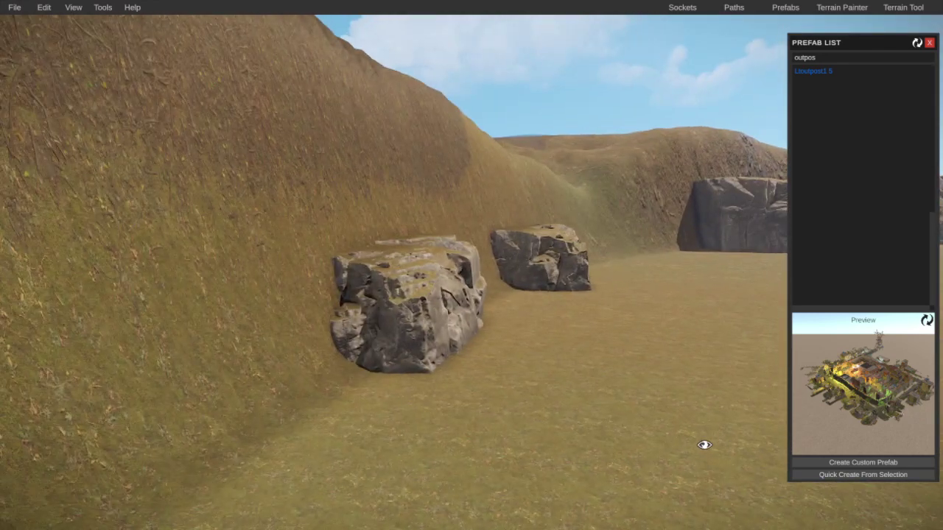
right_click_drag(705, 444, 230, 465)
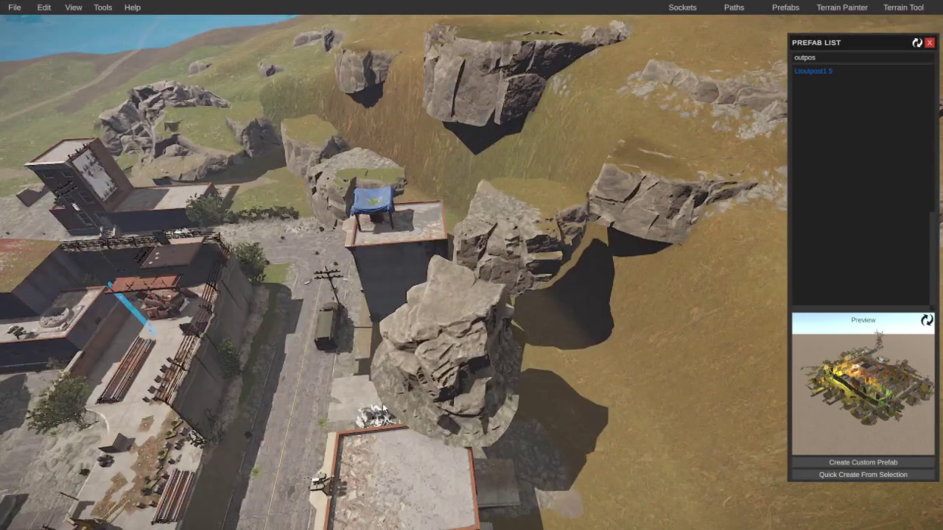
Step: Move Rock Formation C up the hillside to -283.188, 25.307, -97.758
left_click(442, 339)
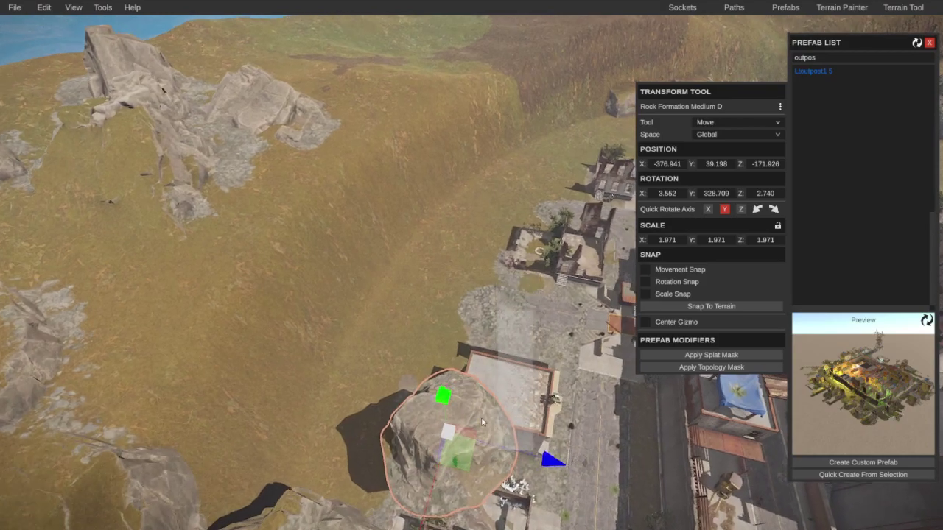
right_click_drag(459, 422, 418, 251)
left_click(419, 250)
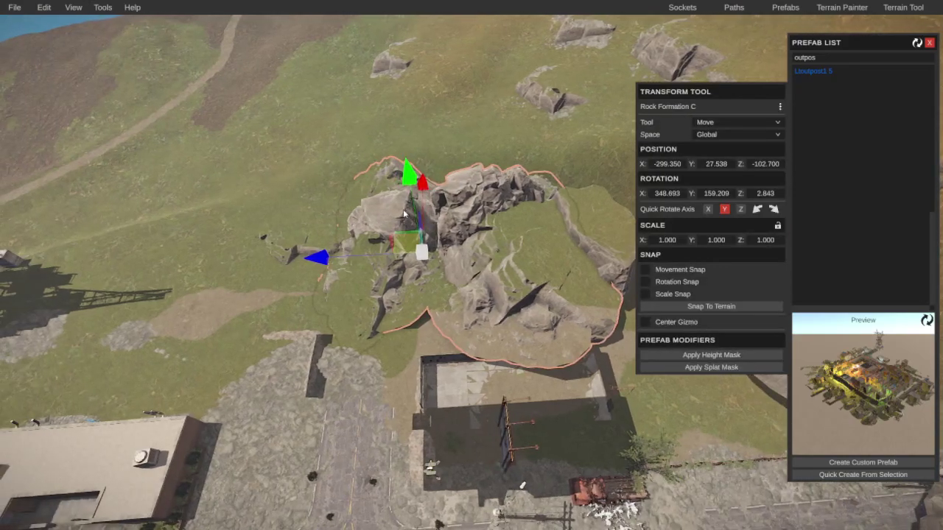
left_click_drag(415, 254, 414, 190)
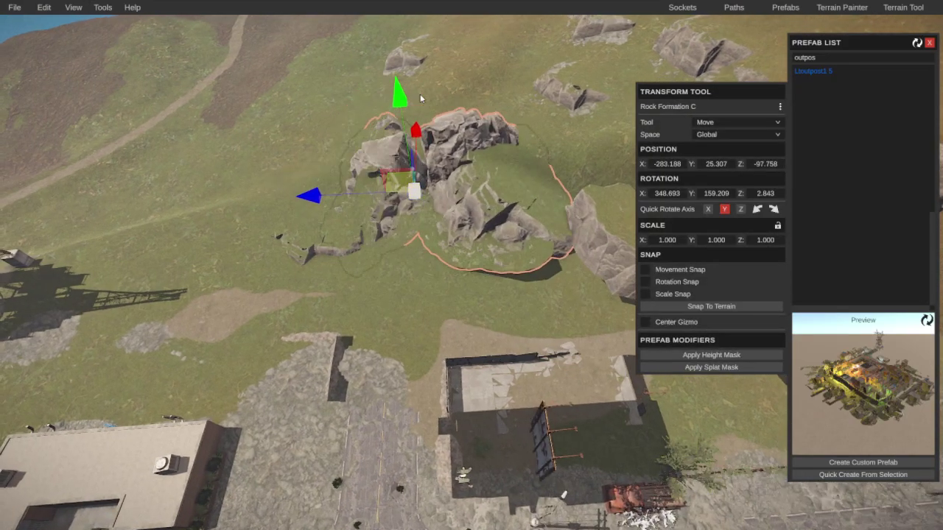
Step: Select Rock Cliff A 1 and head back toward the outpost
right_click_drag(414, 139, 467, 183)
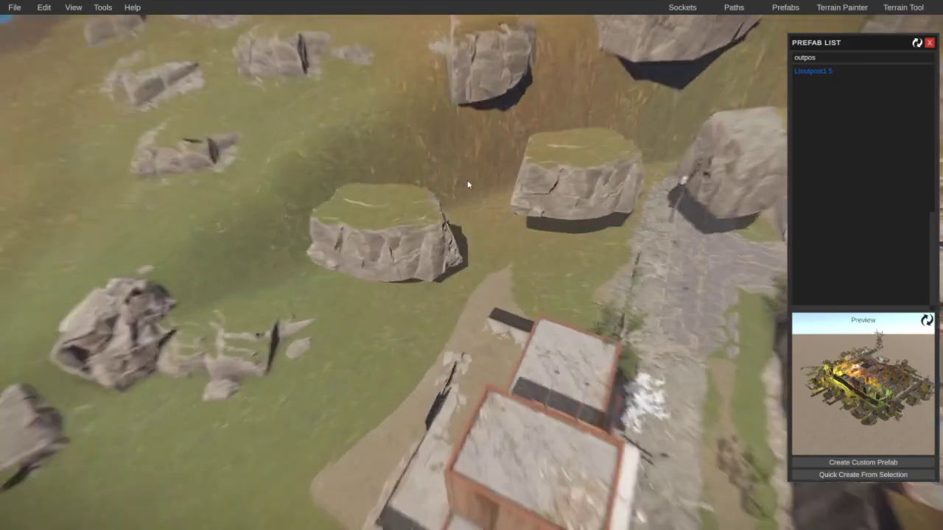
left_click(420, 231)
right_click_drag(338, 294, 425, 250)
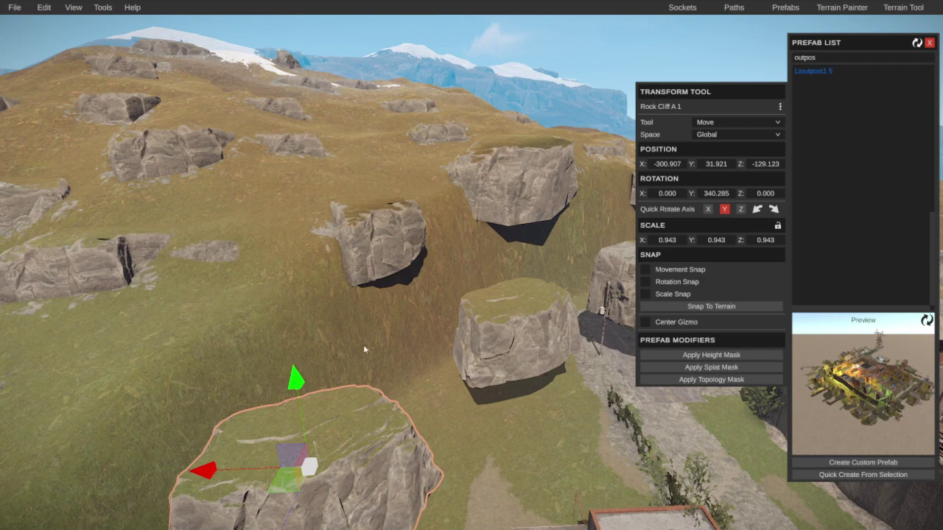
right_click_drag(366, 346, 484, 430)
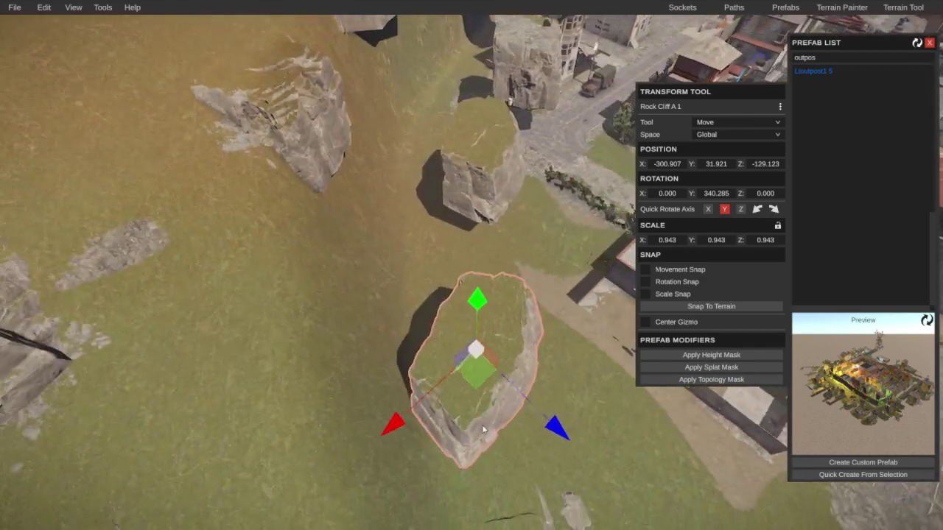
Step: Delete Rock Cliff A 1 and three more stray rocks on the slope near the town
key("Delete")
right_click_drag(463, 174, 454, 129)
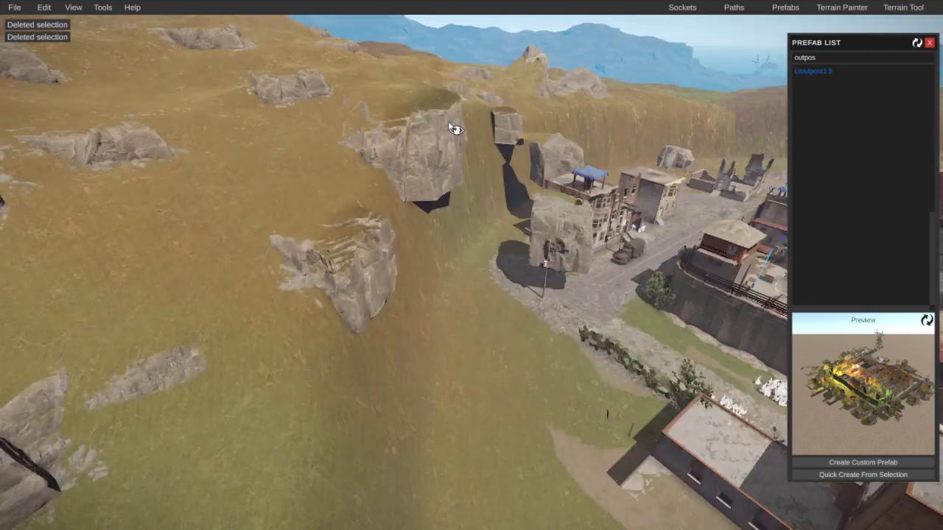
left_click(377, 268)
key("Delete")
left_click(510, 125)
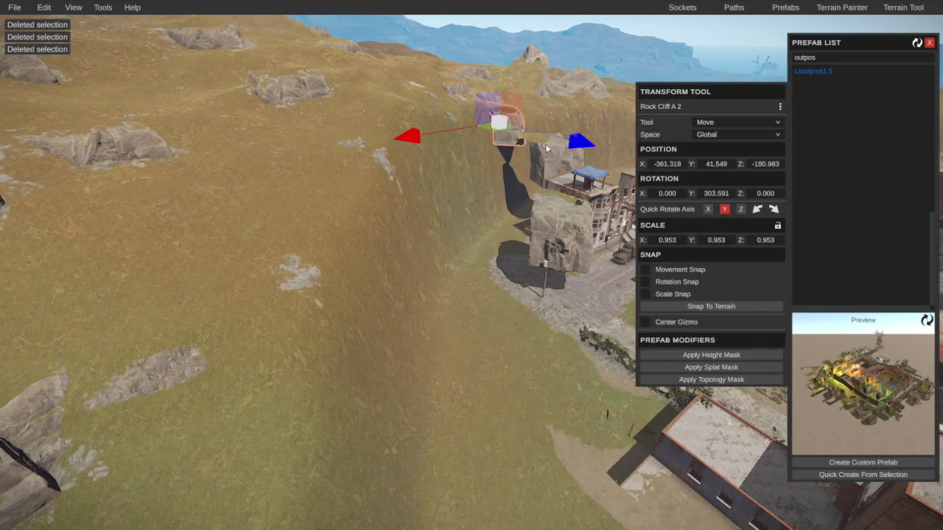
key("Delete")
left_click(536, 213)
key("Delete")
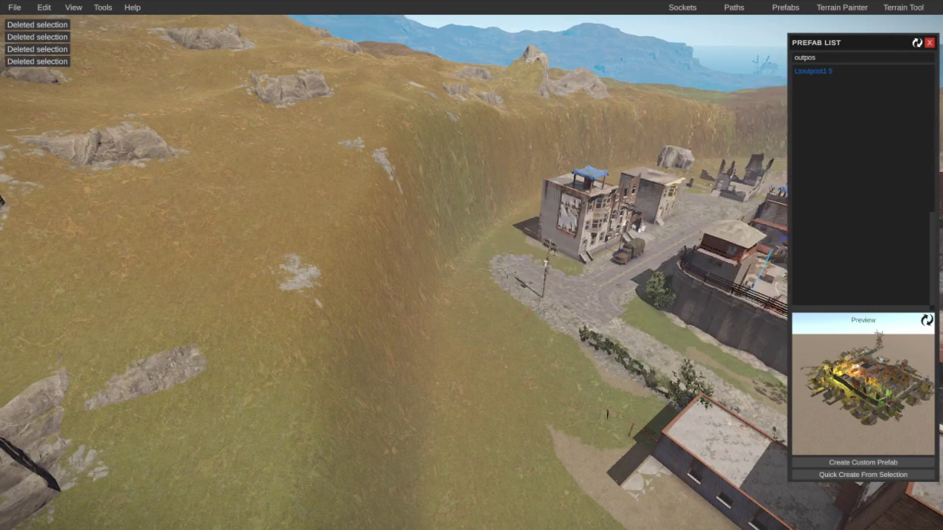
mouse_move(536, 212)
right_mouse_down()
mouse_move(617, 211)
mouse_move(587, 221)
mouse_move(573, 271)
mouse_move(532, 228)
right_mouse_up()
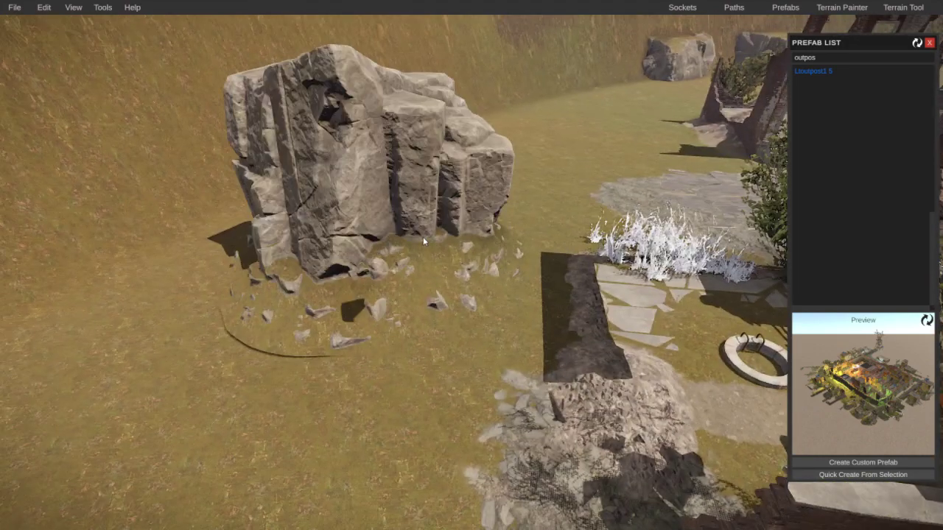
left_click(423, 237)
key("Escape")
right_click_drag(375, 145, 501, 226)
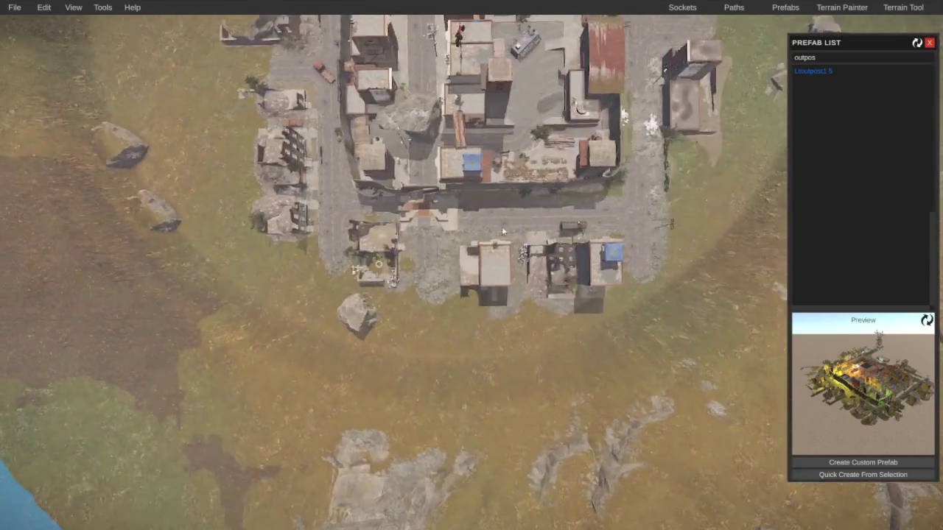
Step: Adjust the outpost monument's height in the terrain, undoing the last raise
left_click(491, 217)
key("e")
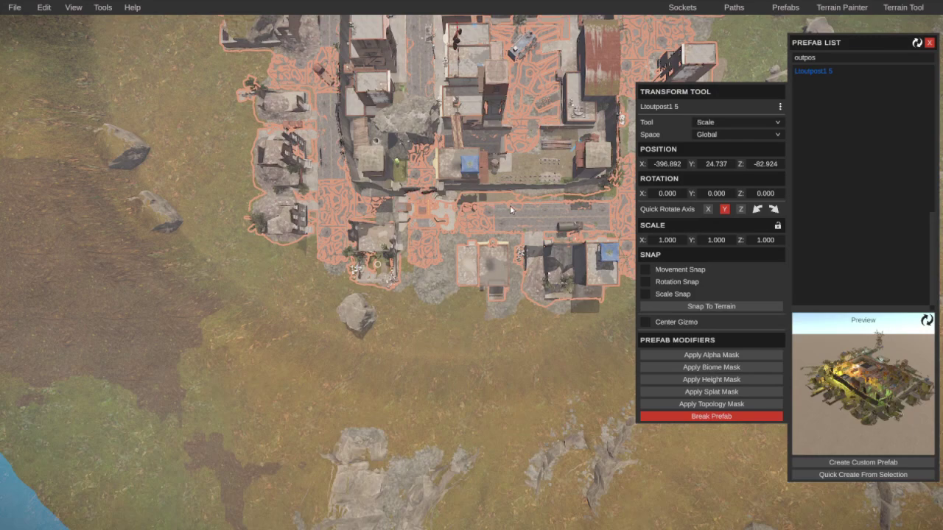
key("f")
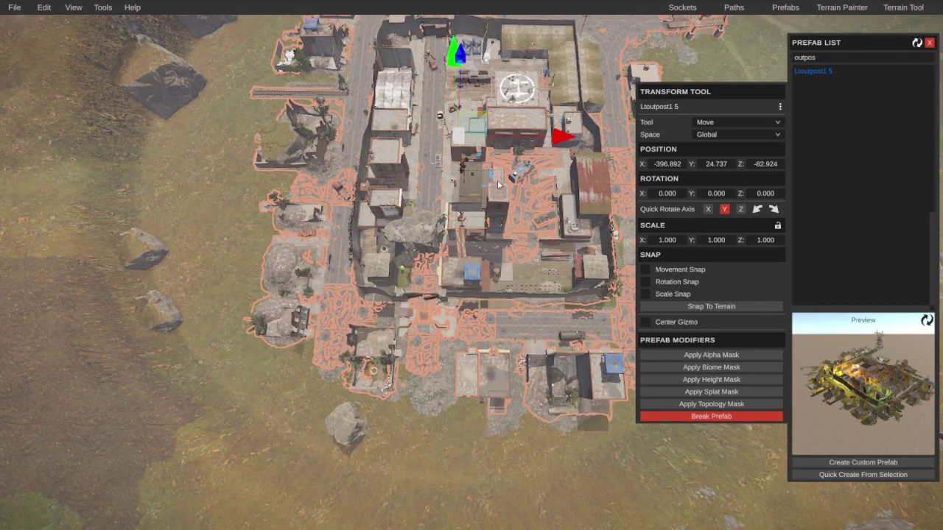
left_click_drag(454, 53, 454, 63)
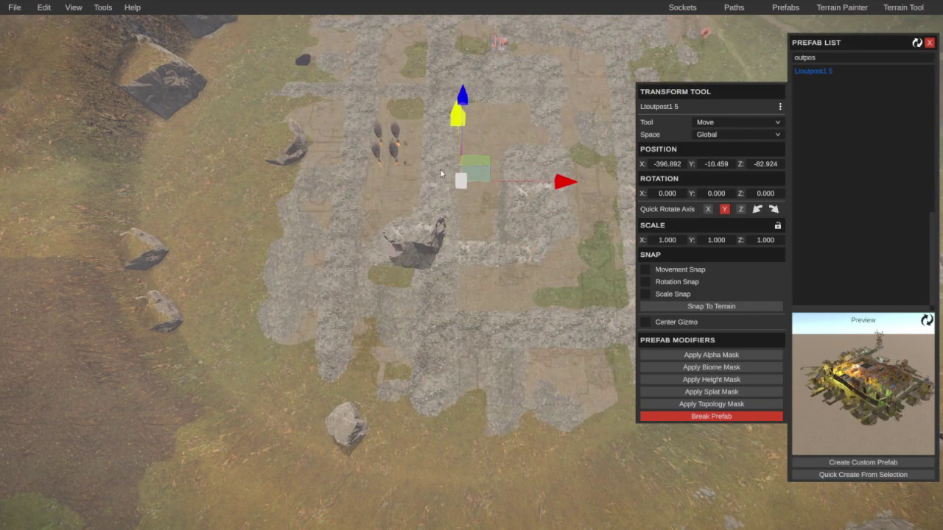
left_click_drag(440, 174, 445, 109)
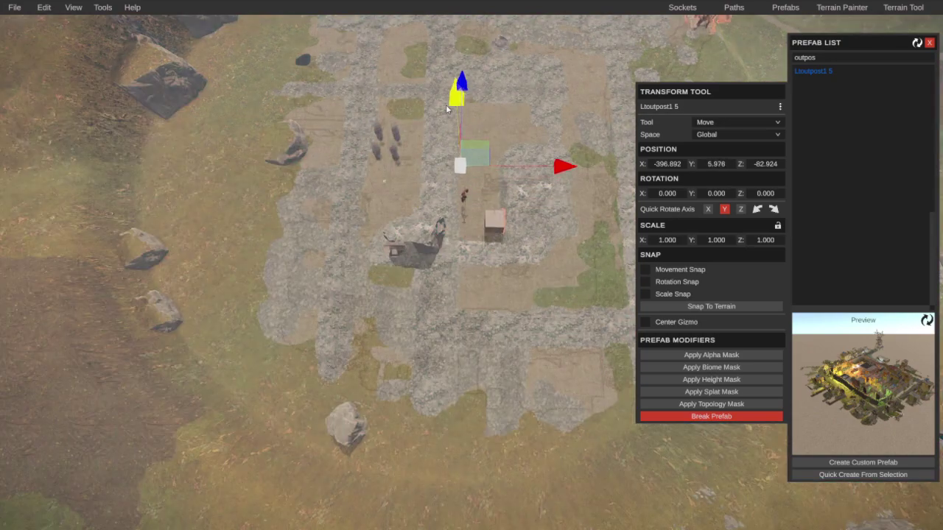
left_click_drag(452, 59, 452, 55)
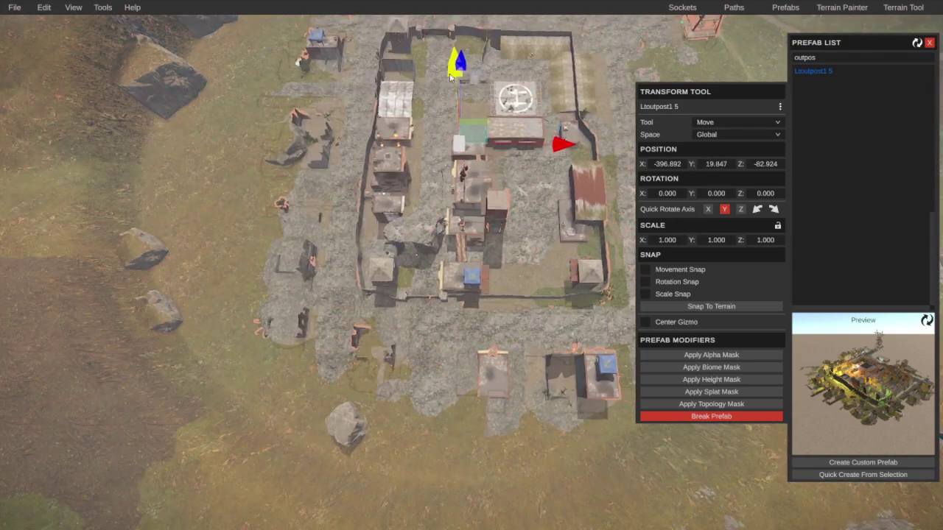
left_click_drag(436, 175, 451, 101)
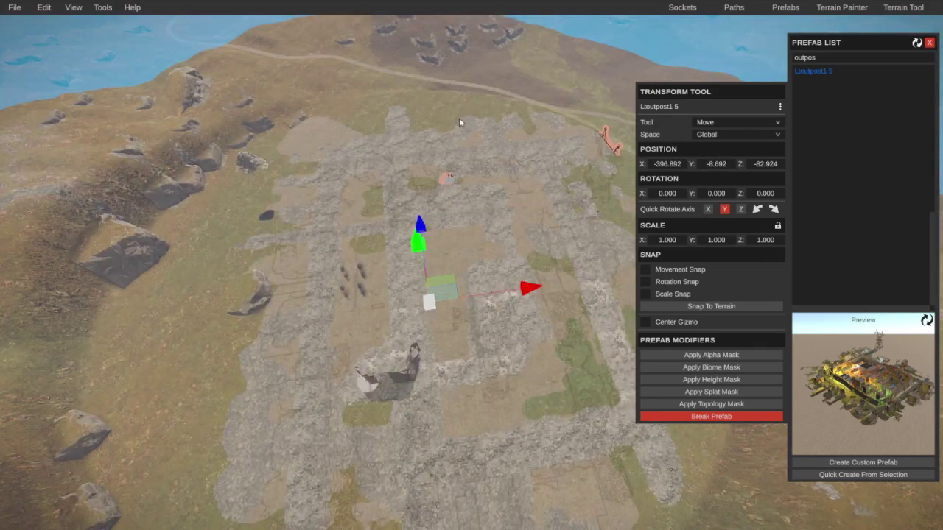
key("ctrl+z")
Step: Delete the Rock Cliff A 2 boulder on the Gate 1 wall and close the prefab list
right_click_drag(487, 289, 421, 331)
left_click(421, 330)
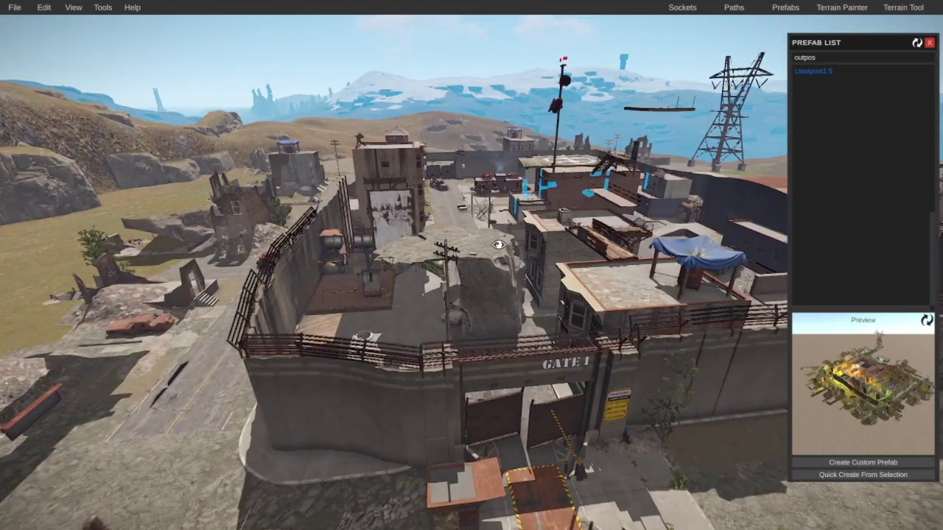
left_click(486, 249)
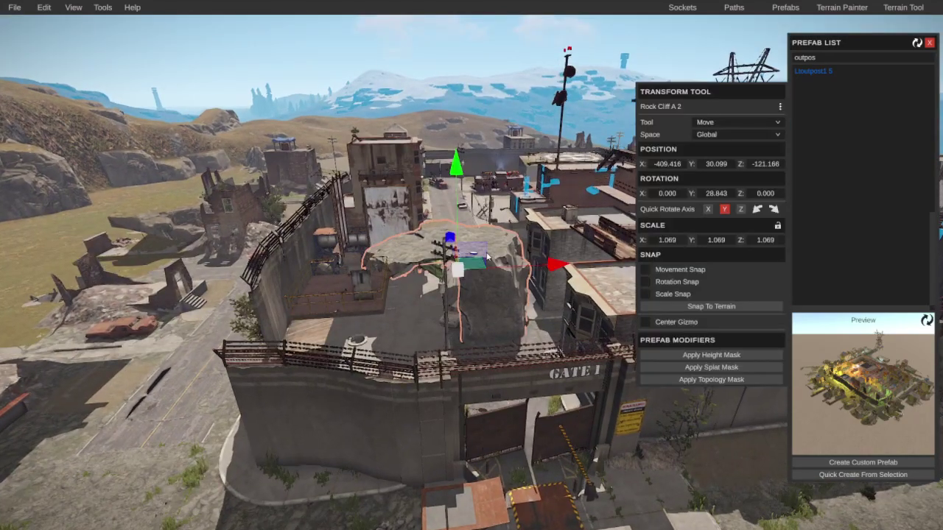
key("Delete")
right_click_drag(486, 255, 132, 363)
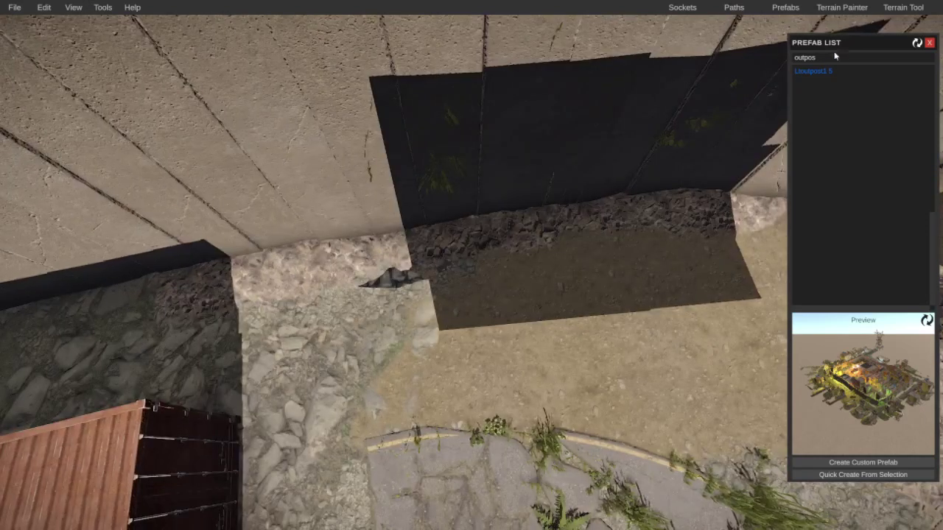
left_click(785, 22)
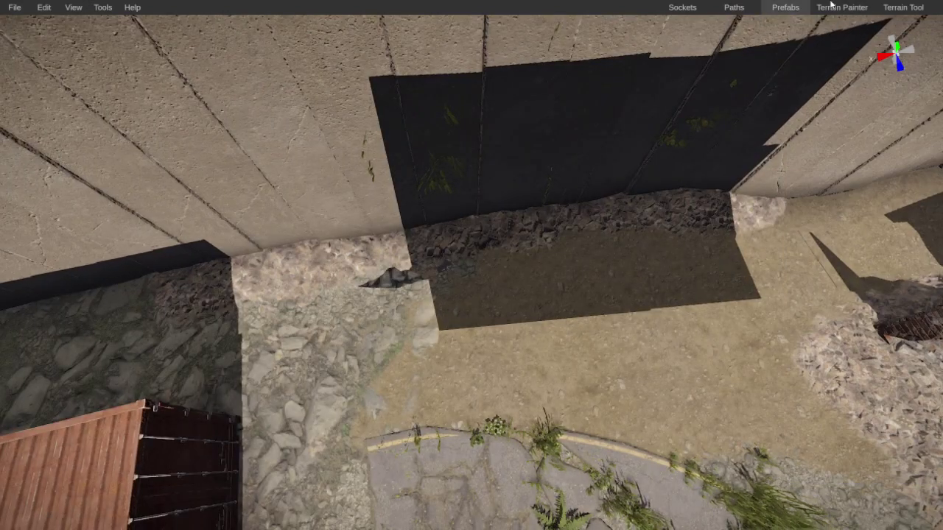
Step: Open the Terrain Painter (Alpha layer, Eraser, size 5) and survey the outpost's wells
left_click(832, 6)
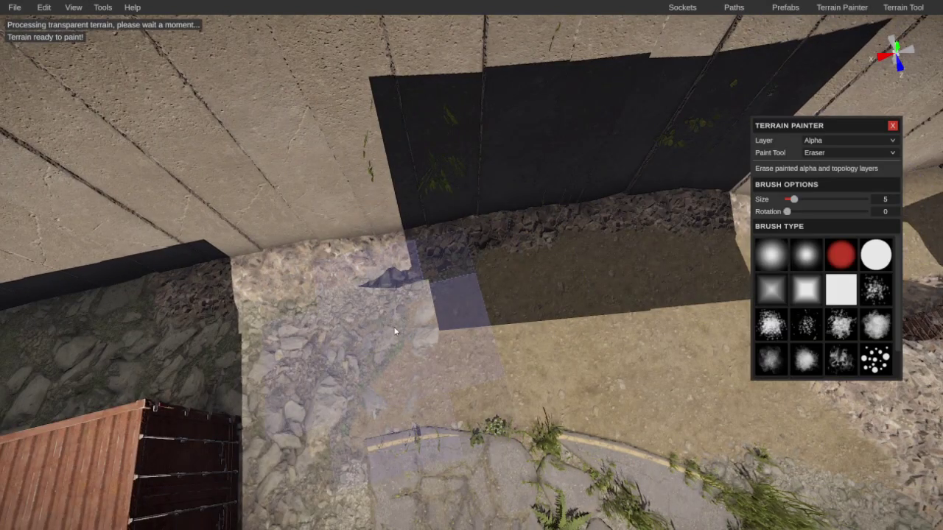
scroll(471, 310, "down", 5)
right_click_drag(467, 310, 357, 263)
key("w")
scroll(386, 314, "down", 3)
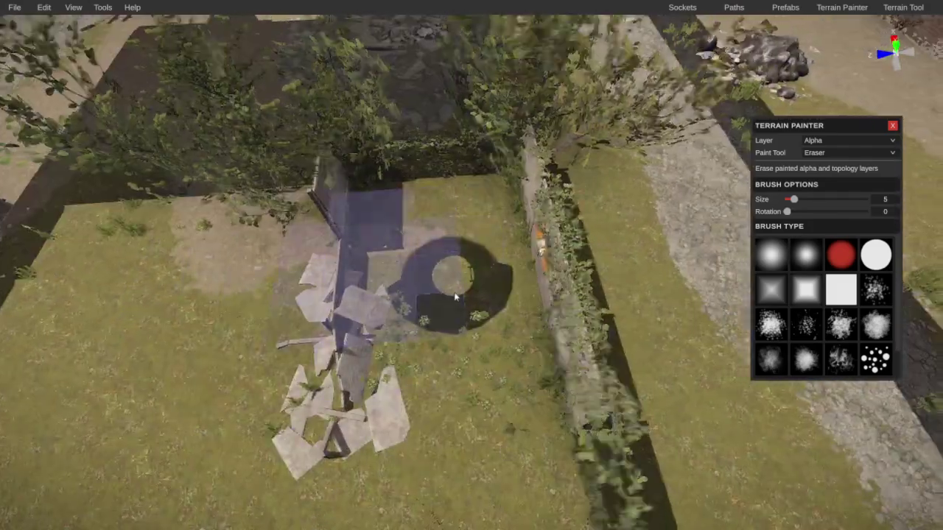
right_click_drag(451, 296, 740, 298)
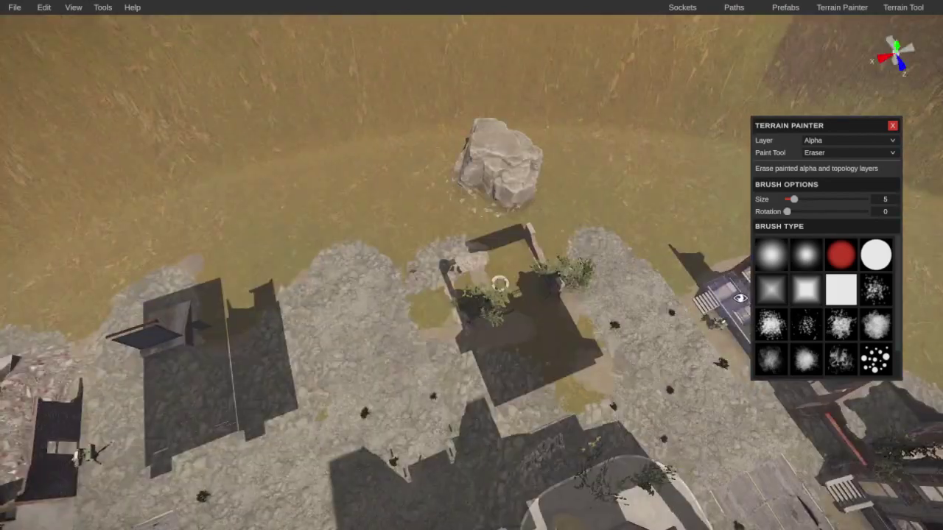
scroll(567, 301, "up", 6)
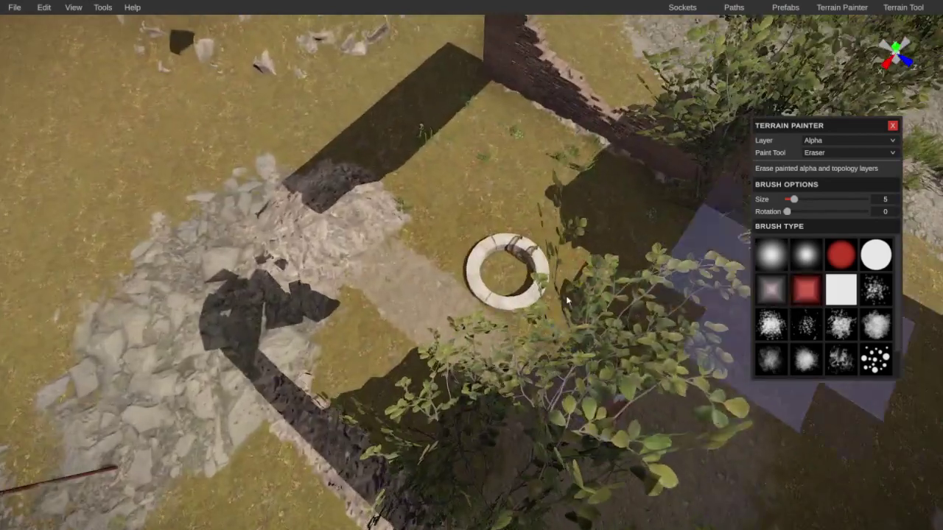
scroll(567, 315, "down", 5)
right_click_drag(567, 315, 788, 236)
scroll(539, 234, "up", 5)
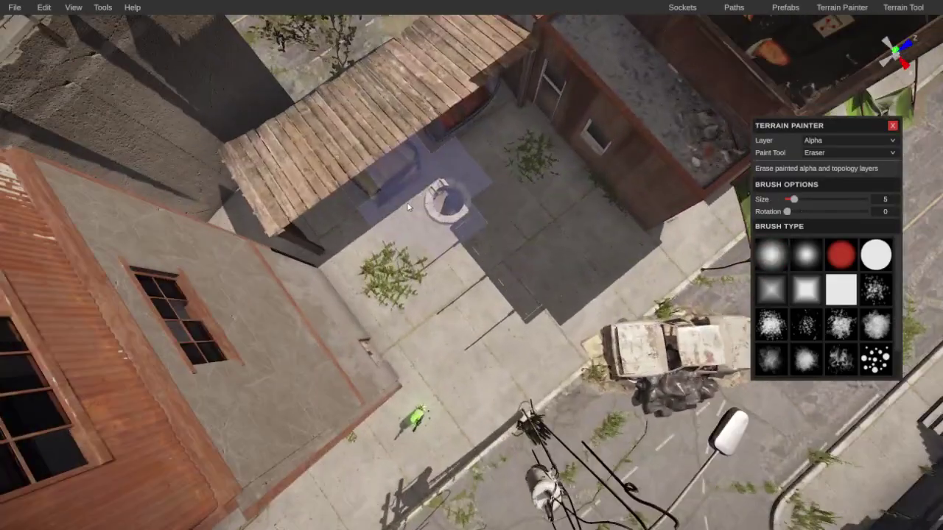
scroll(389, 302, "down", 5)
right_click_drag(388, 302, 502, 276)
scroll(576, 244, "up", 4)
scroll(535, 331, "up", 6)
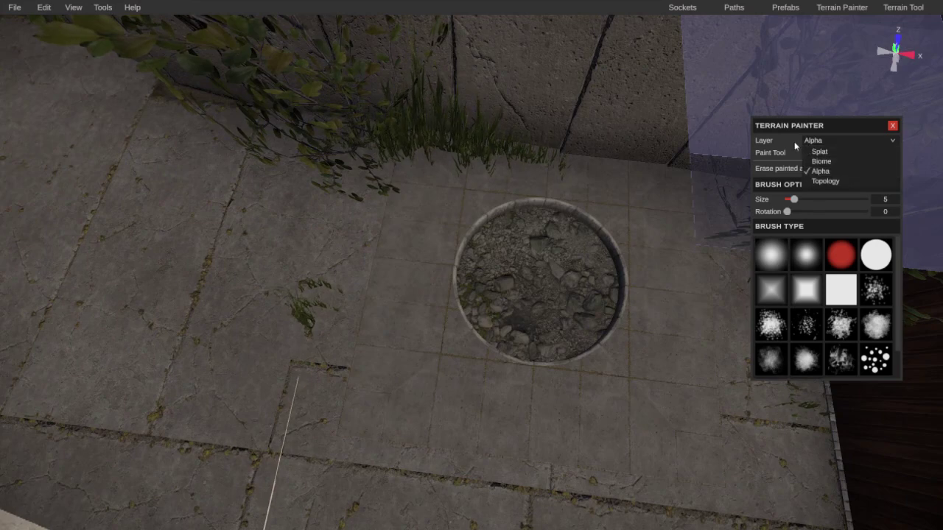
Step: Paint away the ground over the well by the wall with a size 1 Alpha brush
left_click(824, 164)
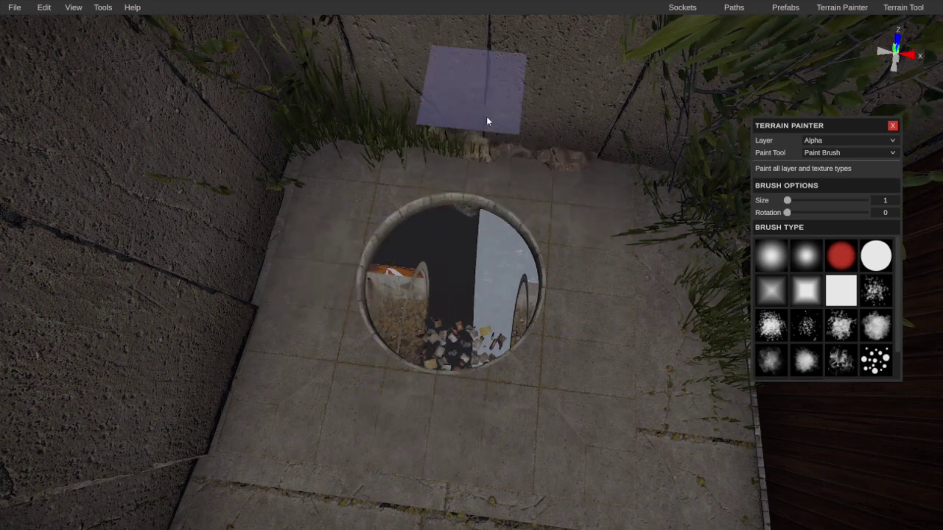
right_click_drag(488, 135, 511, 118)
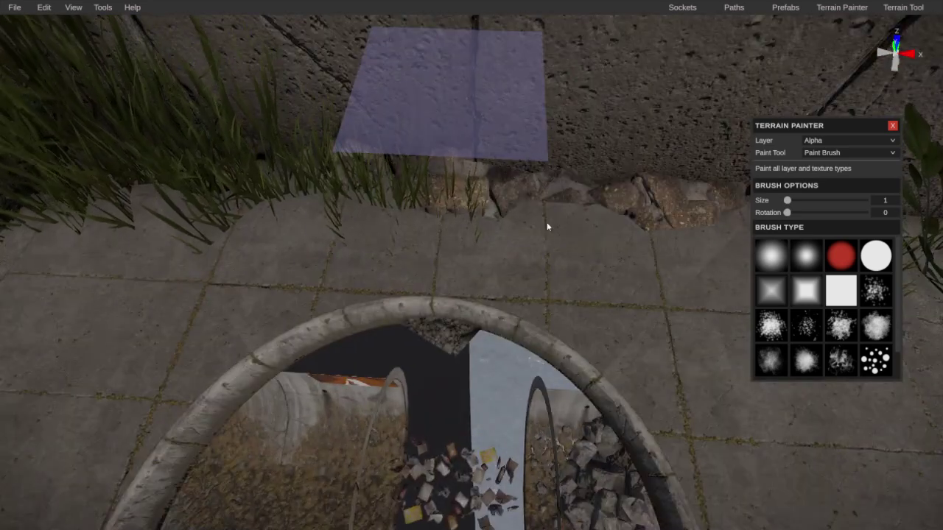
mouse_move(557, 273)
right_mouse_down()
mouse_move(563, 280)
mouse_move(428, 280)
mouse_move(242, 308)
mouse_move(346, 280)
mouse_move(687, 272)
right_mouse_up()
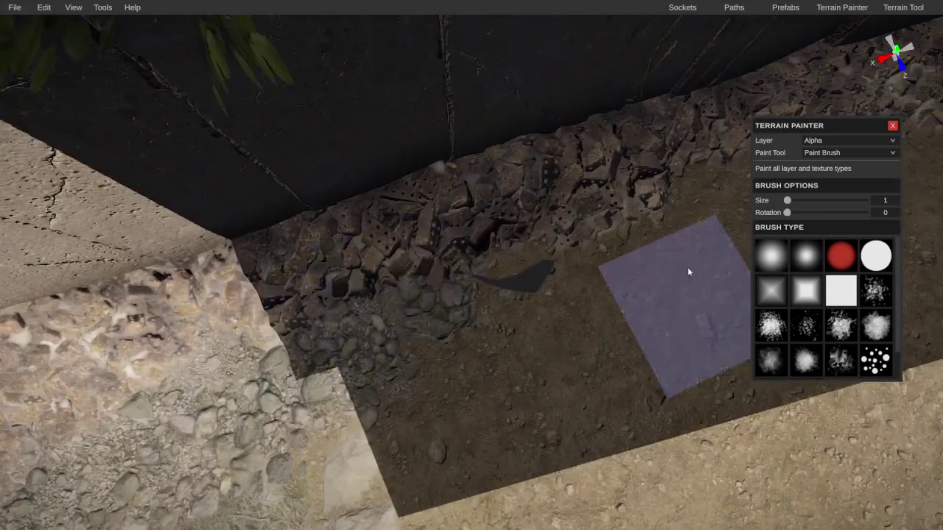
Step: Toggle the Alpha mode to erasing and back to painting, then move to the next well
left_click(822, 153)
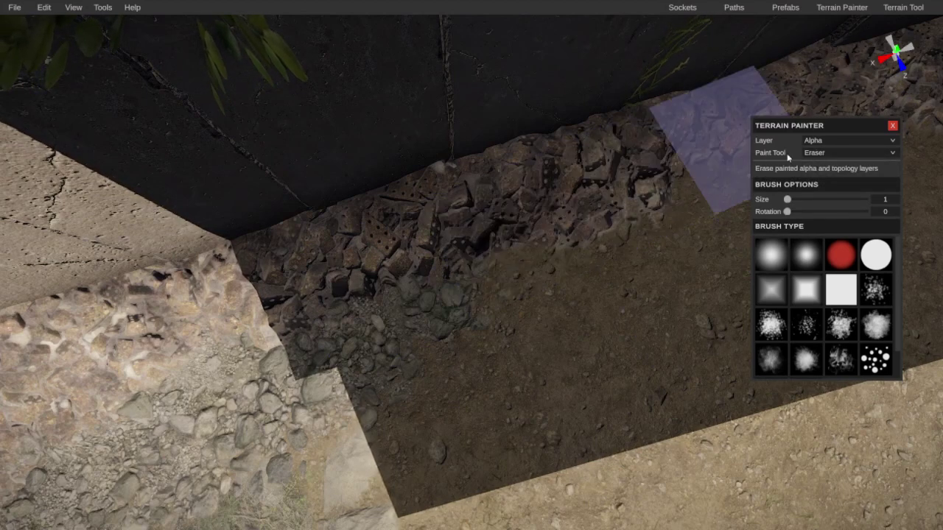
left_click(825, 138)
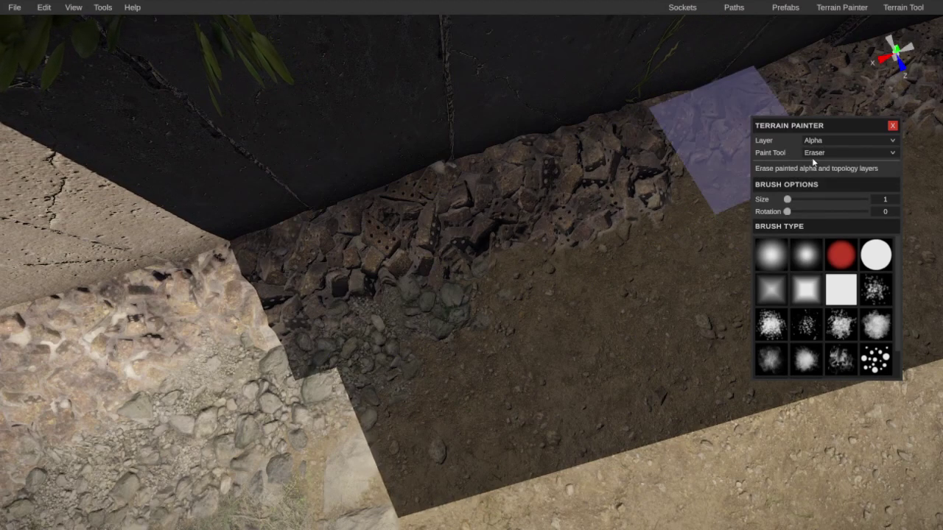
left_click(816, 164)
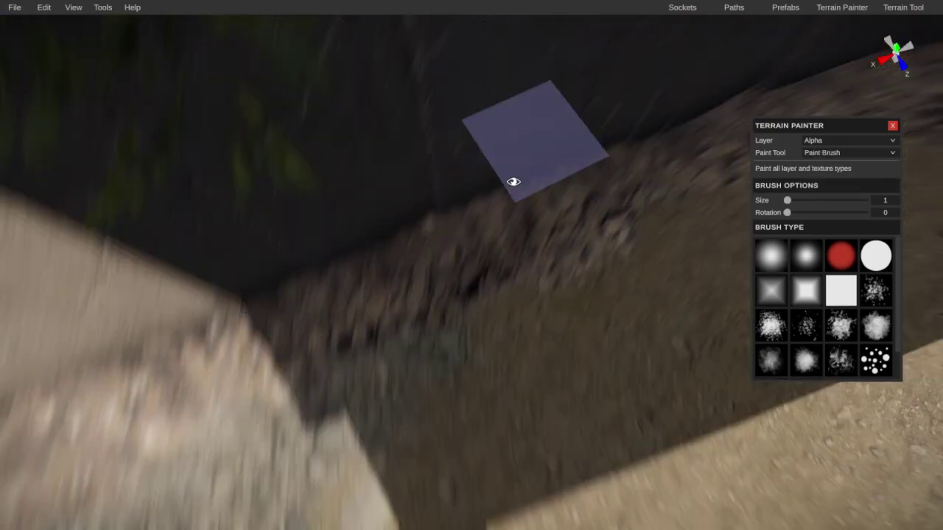
mouse_move(511, 184)
right_mouse_down()
mouse_move(520, 62)
mouse_move(481, 73)
mouse_move(544, 88)
mouse_move(532, 141)
mouse_move(642, 97)
mouse_move(480, 74)
mouse_move(523, 109)
mouse_move(516, 194)
mouse_move(628, 230)
mouse_move(504, 201)
mouse_move(541, 247)
mouse_move(420, 193)
right_mouse_up()
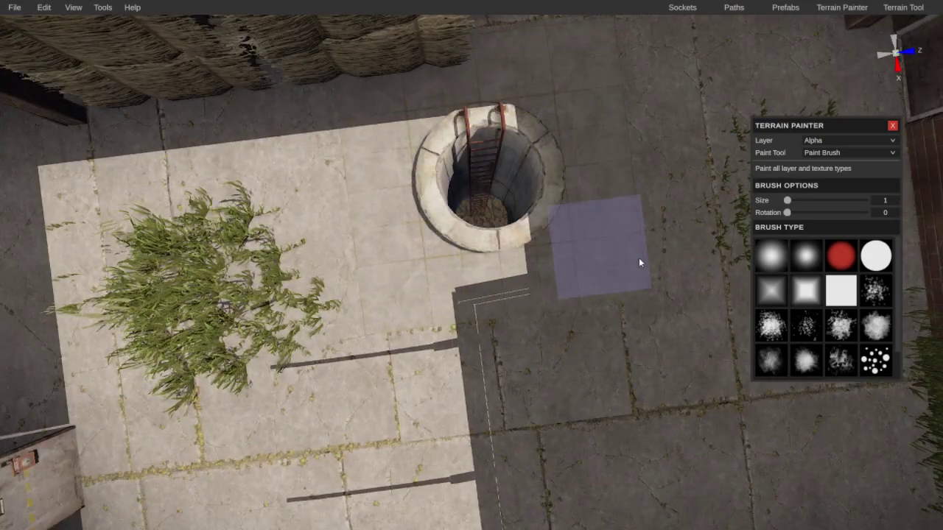
scroll(660, 261, "down", 3)
right_click_drag(673, 248, 499, 357)
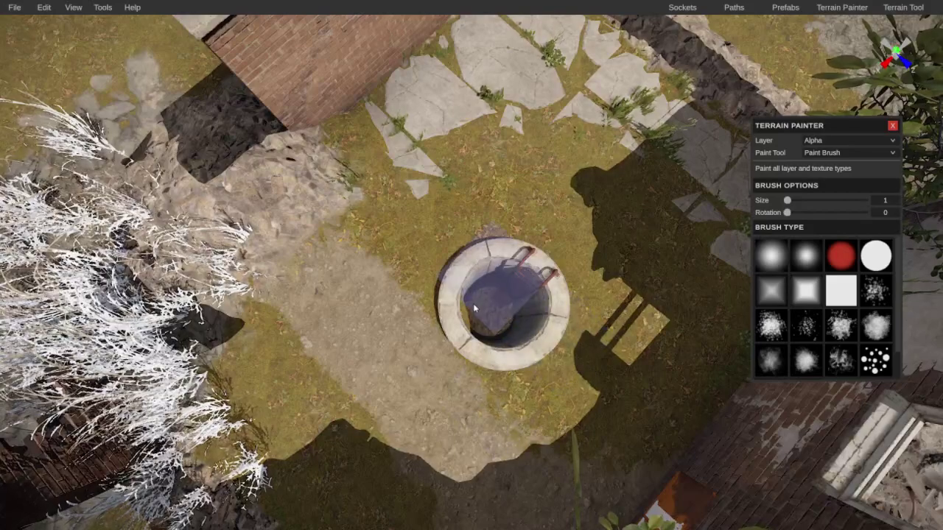
right_click_drag(507, 280, 700, 221)
Step: Delete the Rock Cliff A 3 boulder by the ruined brick building and review the compound
left_click(478, 295)
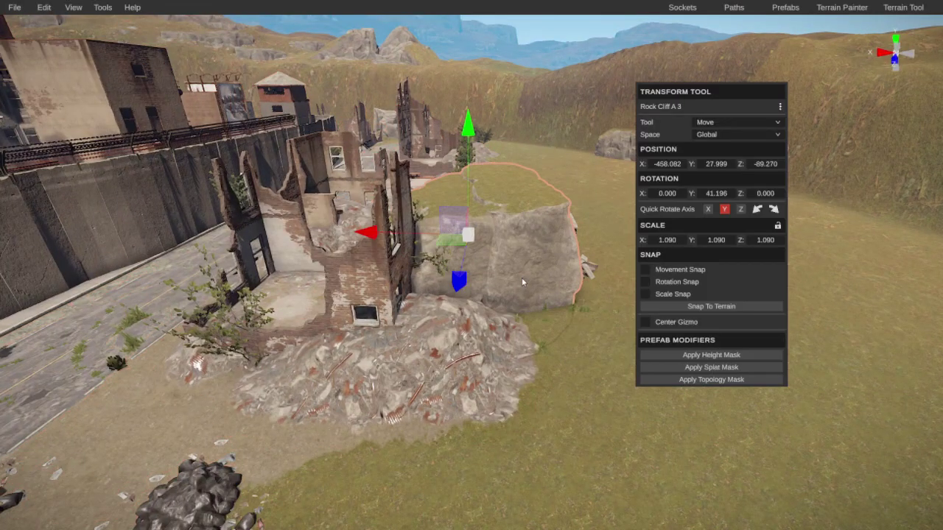
key("Delete")
right_click_drag(522, 277, 296, 351)
scroll(297, 351, "down", 3)
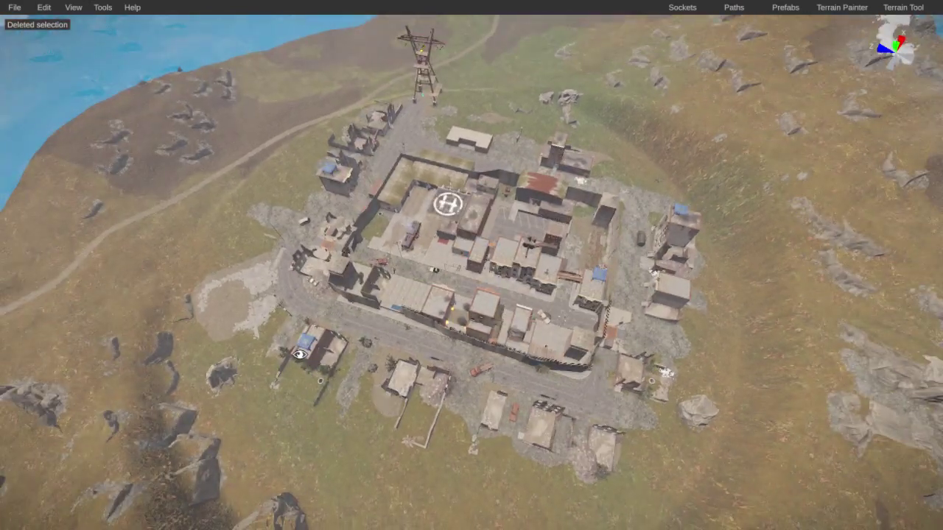
scroll(298, 354, "up", 5)
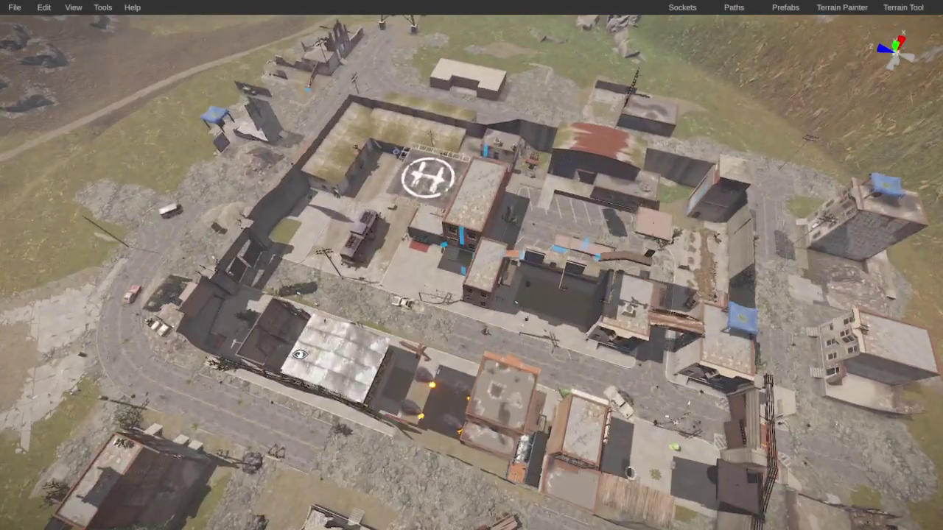
mouse_move(299, 354)
right_mouse_down()
mouse_move(50, 319)
mouse_move(156, 243)
mouse_move(168, 246)
mouse_move(78, 227)
mouse_move(131, 255)
mouse_move(108, 285)
mouse_move(120, 250)
mouse_move(463, 225)
mouse_move(520, 265)
mouse_move(210, 341)
mouse_move(340, 349)
mouse_move(7, 217)
mouse_move(38, 213)
mouse_move(106, 175)
mouse_move(7, 175)
mouse_move(301, 248)
mouse_move(319, 272)
mouse_move(315, 280)
mouse_move(46, 206)
mouse_move(820, 38)
right_mouse_up()
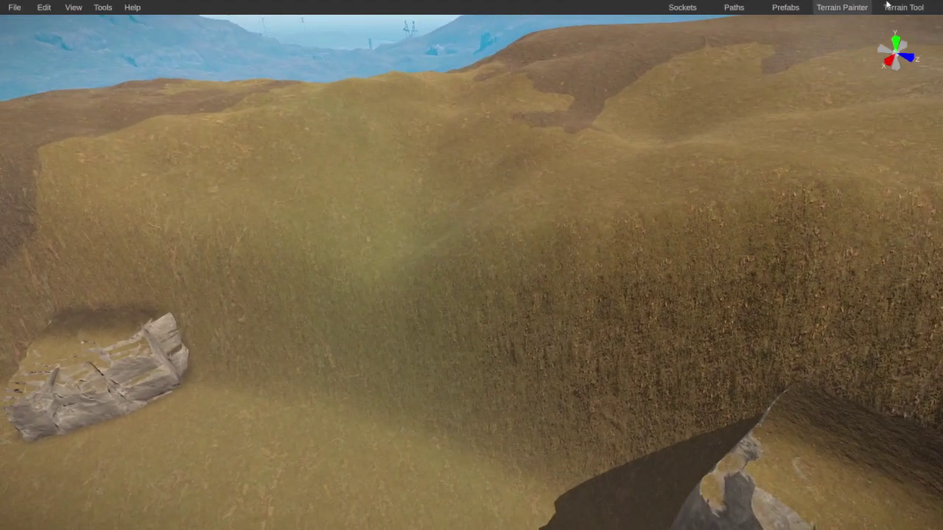
Step: Switch the terrain painter to the height tool with the Smooth modification type
left_click(821, 5)
left_click(744, 5)
left_click(837, 5)
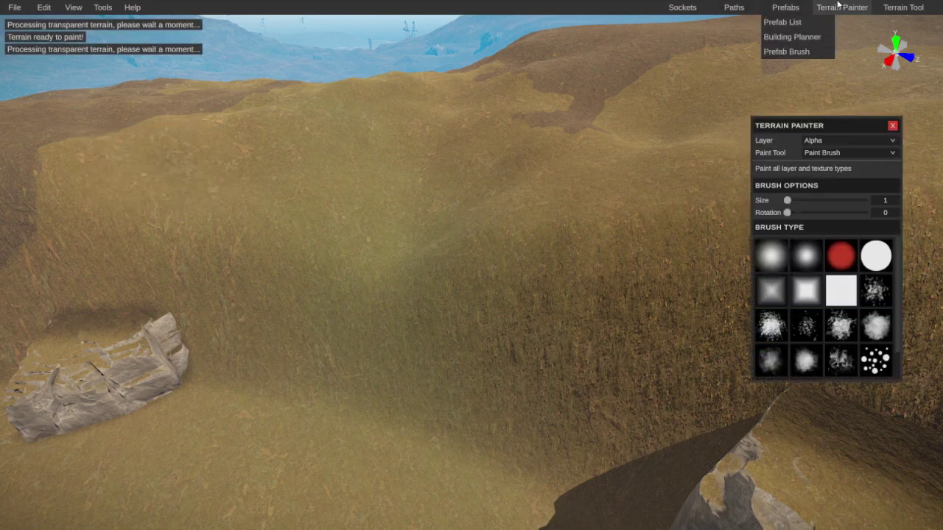
left_click(904, 6)
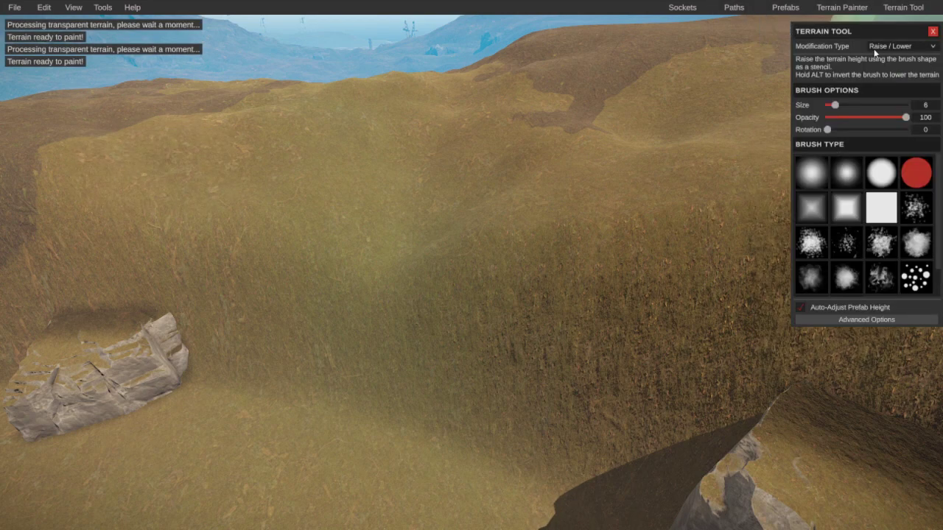
left_click(884, 45)
left_click(884, 46)
left_click(883, 46)
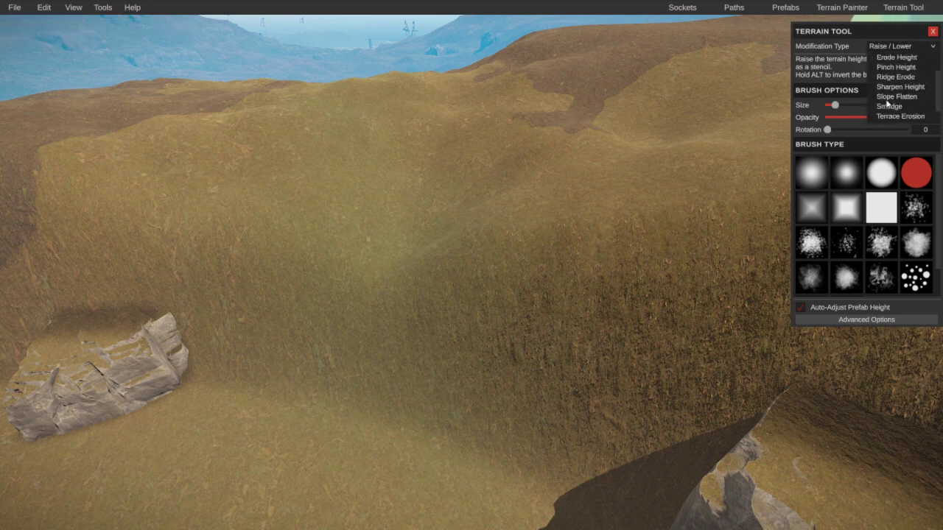
left_click(888, 77)
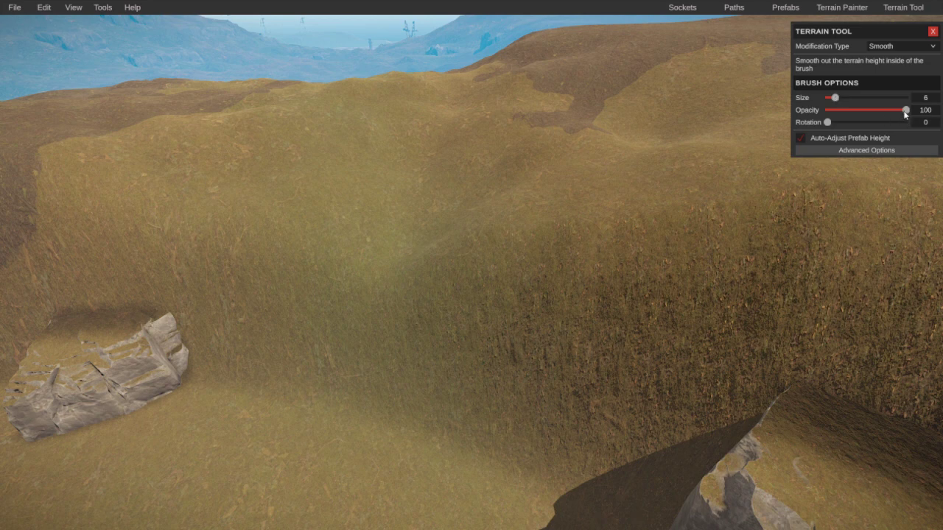
Step: Set the Smooth brush to size 12 and opacity 100 over the hill beside the outpost
left_click_drag(872, 110, 889, 111)
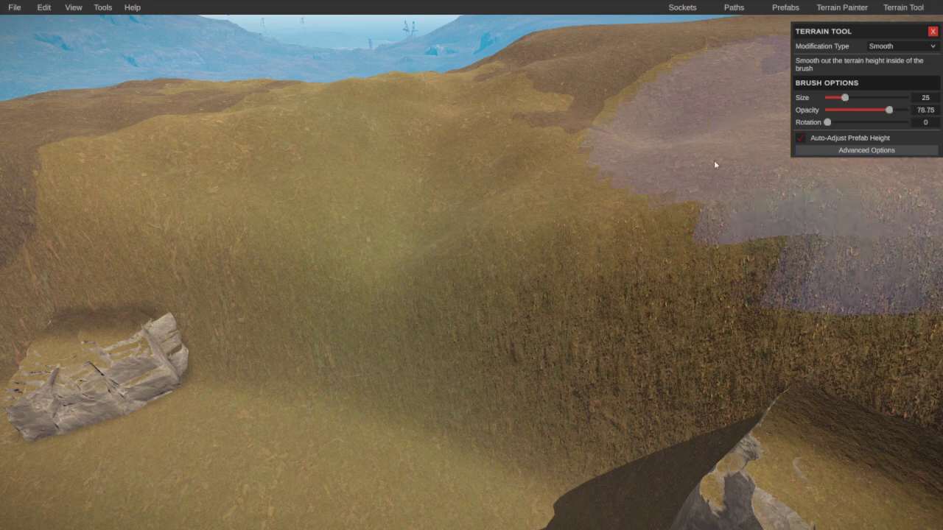
scroll(714, 160, "down", 5)
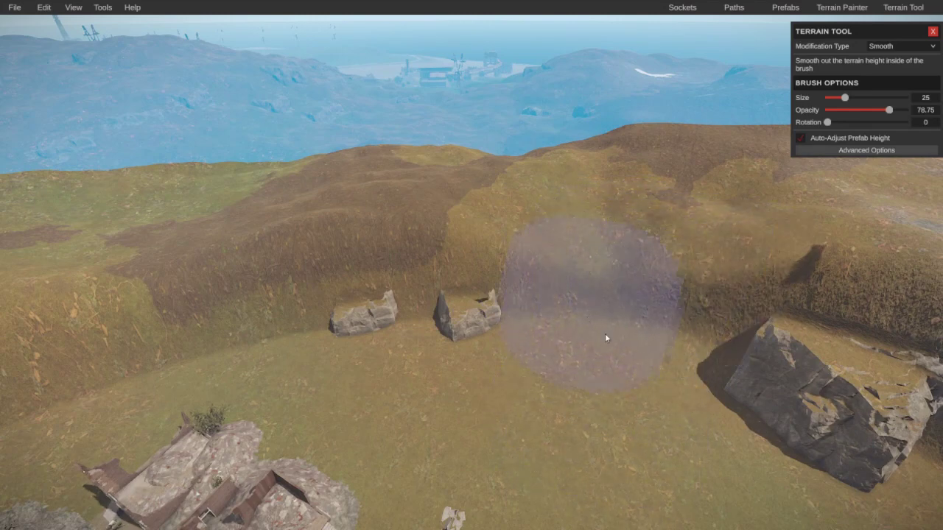
mouse_move(606, 336)
right_mouse_down()
mouse_move(717, 297)
mouse_move(833, 307)
mouse_move(488, 318)
mouse_move(520, 307)
mouse_move(549, 364)
mouse_move(420, 372)
right_mouse_up()
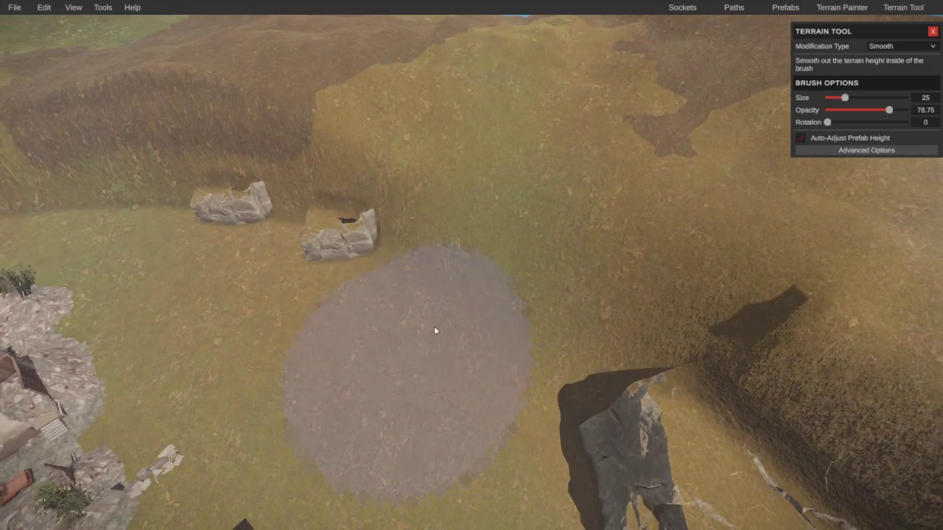
left_click_drag(844, 97, 908, 110)
right_click_drag(751, 177, 522, 250)
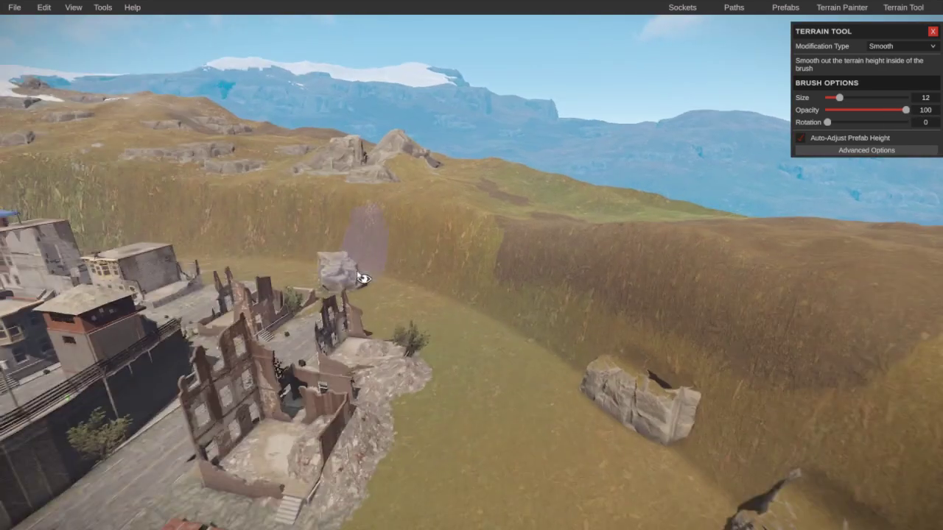
Step: Smooth the slope below the grassy ridge and the steep bank on the neighbouring hillside
key("w")
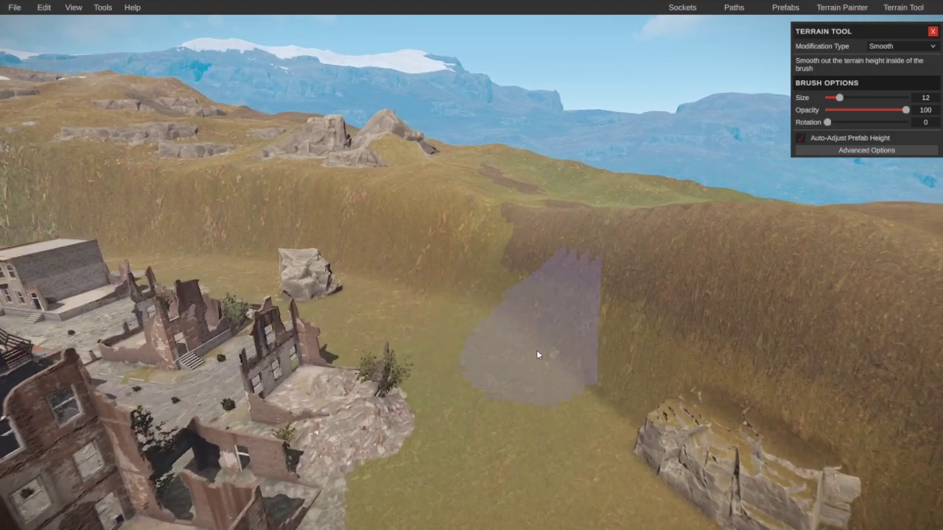
mouse_move(536, 355)
left_mouse_down()
mouse_move(398, 293)
mouse_move(659, 394)
mouse_move(587, 352)
mouse_move(566, 281)
mouse_move(603, 238)
mouse_move(599, 219)
mouse_move(527, 194)
mouse_move(553, 259)
mouse_move(659, 210)
mouse_move(663, 269)
mouse_move(578, 362)
mouse_move(583, 221)
mouse_move(522, 244)
mouse_move(610, 280)
mouse_move(706, 240)
mouse_move(574, 269)
left_mouse_up()
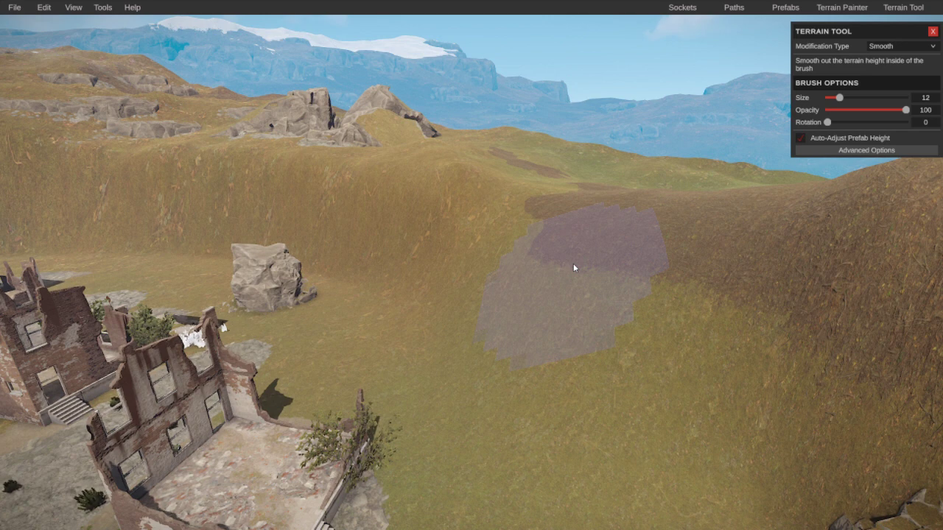
mouse_move(573, 263)
right_mouse_down()
mouse_move(589, 255)
mouse_move(358, 273)
mouse_move(468, 356)
mouse_move(508, 311)
right_mouse_up()
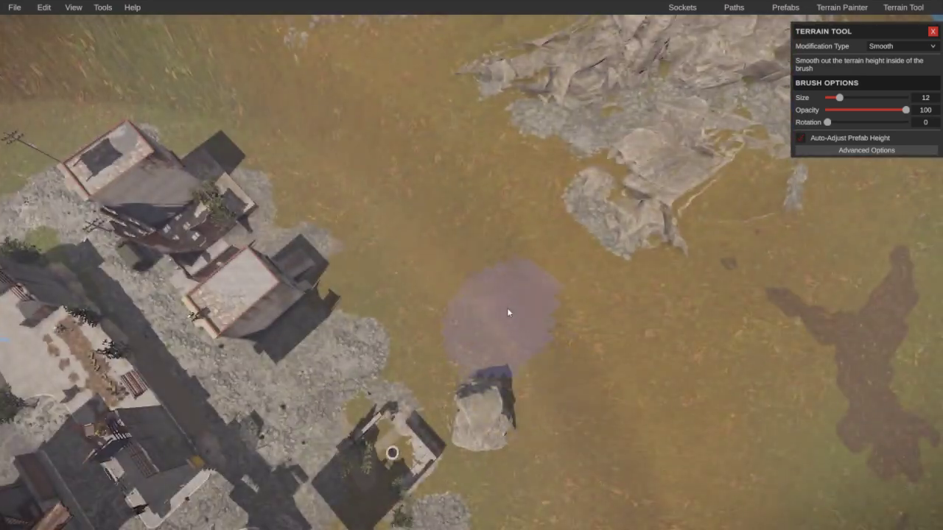
mouse_move(415, 148)
right_mouse_down()
mouse_move(369, 106)
mouse_move(471, 221)
mouse_move(427, 264)
right_mouse_up()
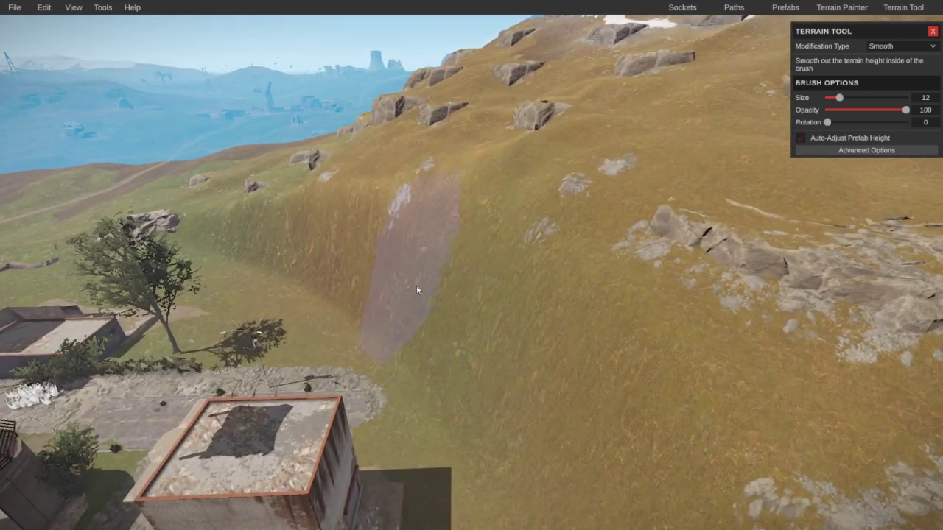
right_click_drag(375, 322, 292, 278)
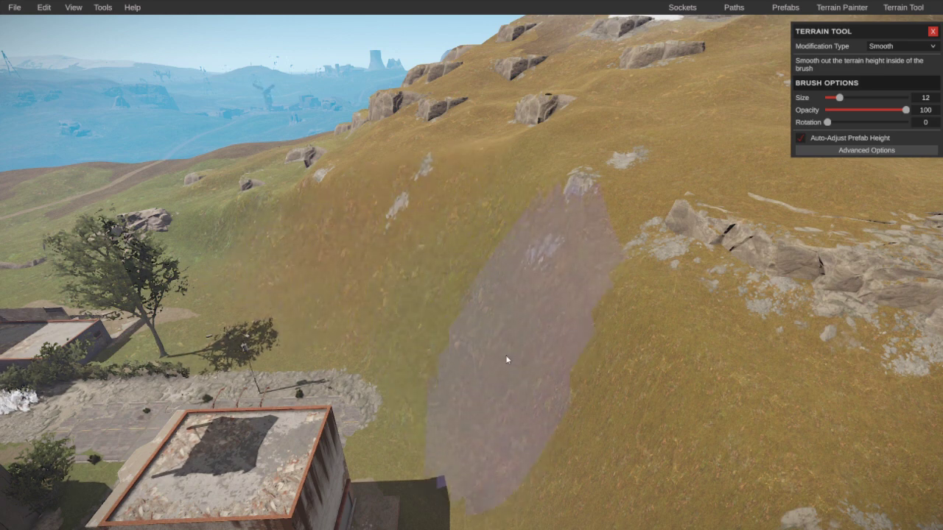
mouse_move(509, 362)
right_mouse_down()
mouse_move(629, 400)
mouse_move(551, 376)
mouse_move(747, 375)
mouse_move(844, 359)
mouse_move(658, 440)
mouse_move(815, 389)
mouse_move(828, 336)
mouse_move(473, 358)
mouse_move(513, 407)
mouse_move(474, 368)
mouse_move(486, 329)
mouse_move(526, 332)
mouse_move(487, 380)
mouse_move(431, 385)
right_mouse_up()
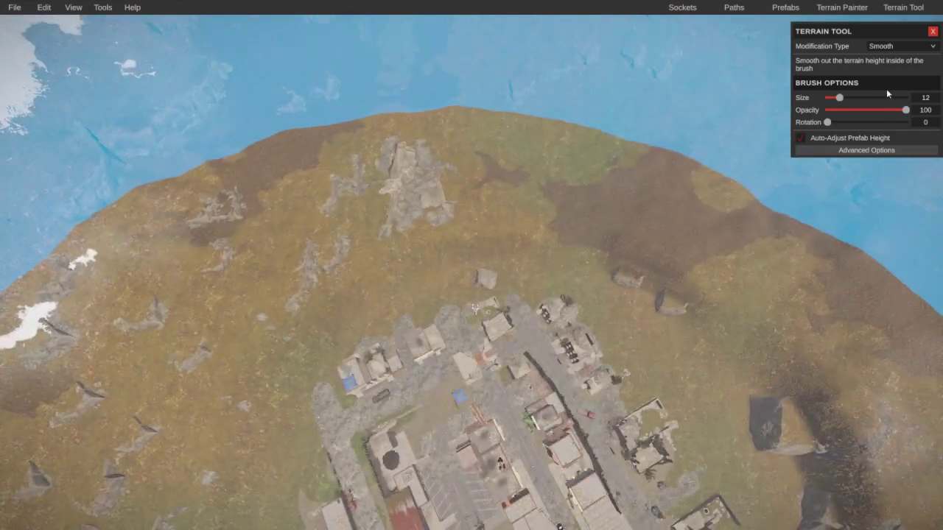
Step: Switch the Terrain Tool to the Stamper and shrink the stamp scale from 1 to 0.4
left_click(900, 46)
scroll(898, 81, "down", 2)
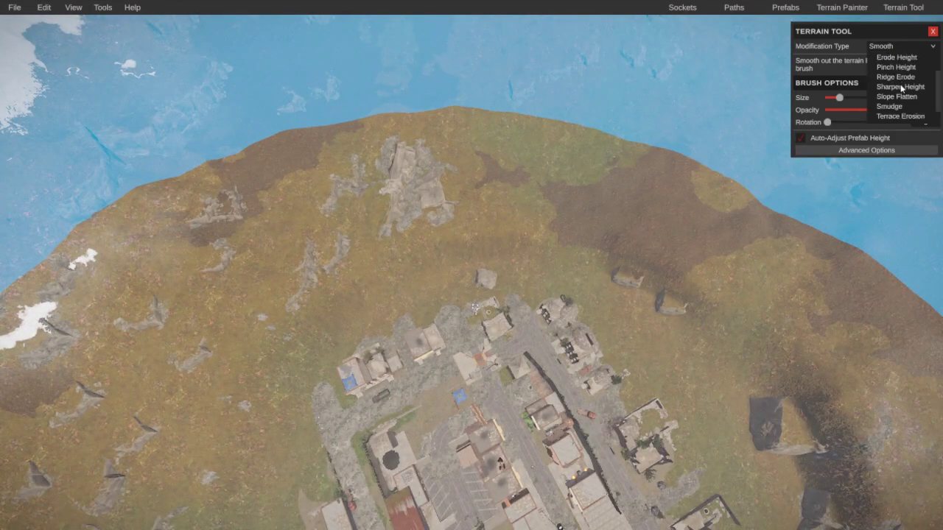
scroll(896, 110, "down", 2)
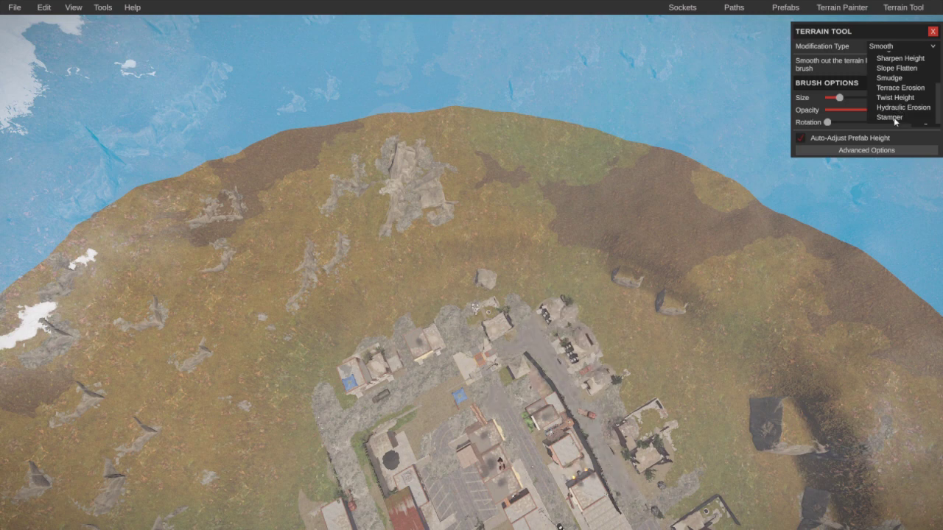
left_click(890, 117)
scroll(697, 185, "up", 5)
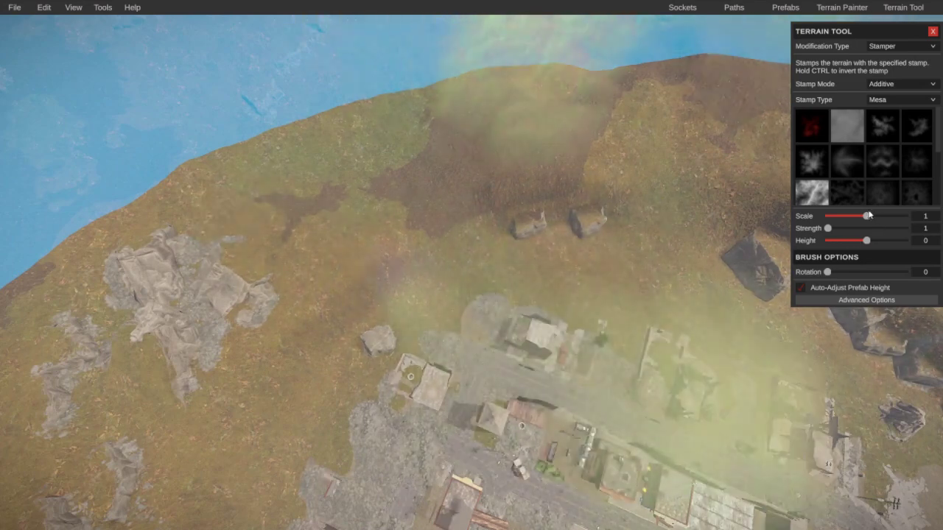
left_click_drag(868, 215, 843, 216)
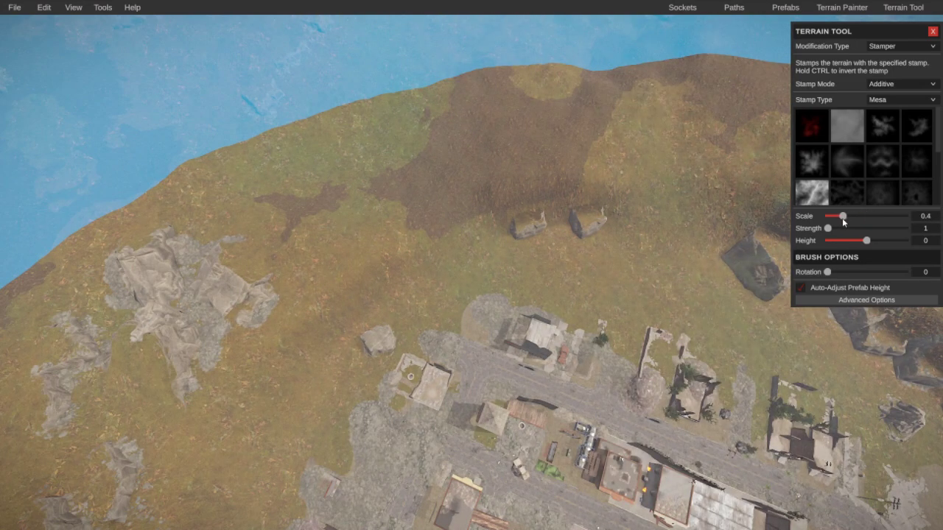
Step: Inspect the trial stamps around the town and undo them
scroll(605, 179, "up", 3)
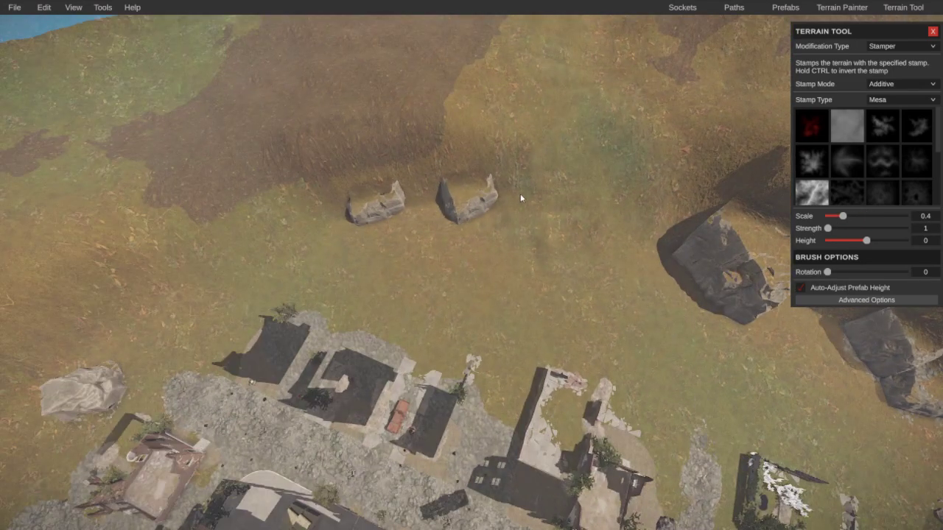
right_click_drag(381, 194, 324, 191)
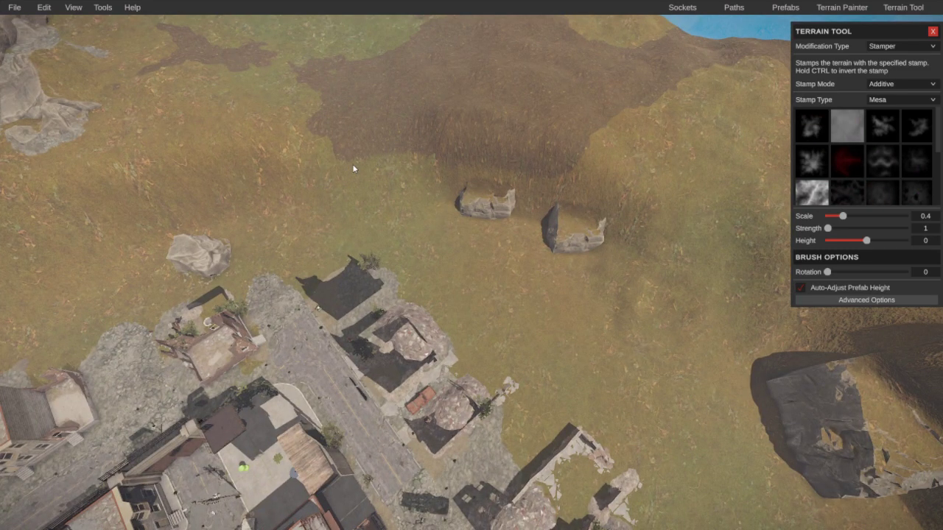
right_click_drag(322, 160, 163, 112)
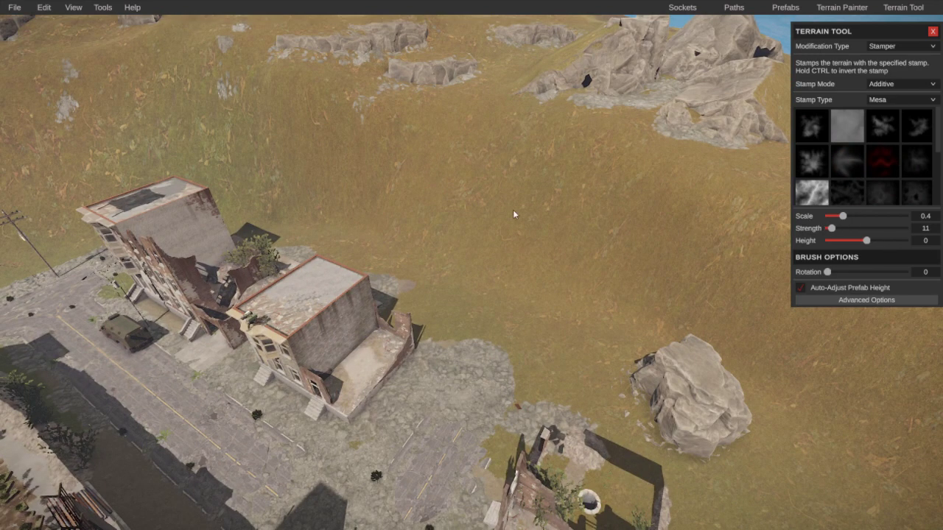
right_click_drag(513, 213, 563, 224)
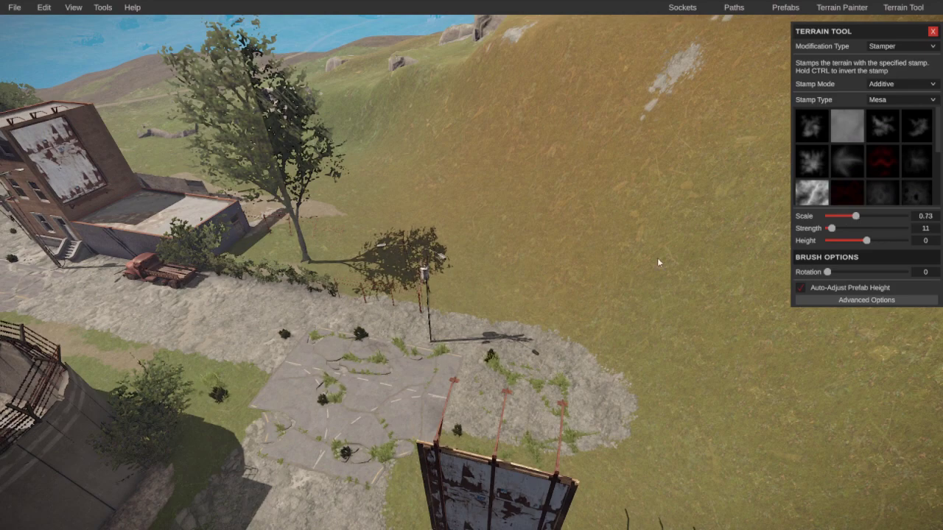
scroll(658, 263, "down", 5)
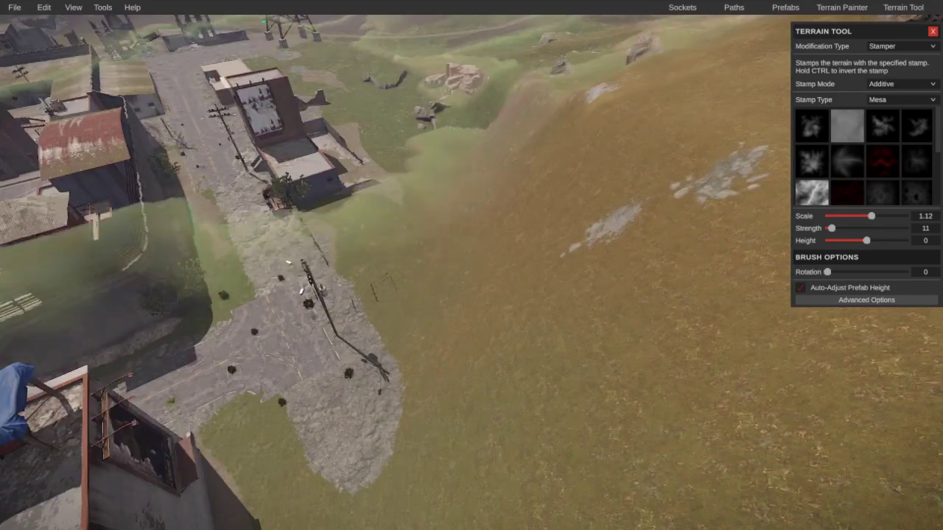
right_click_drag(253, 226, 245, 278)
key("ctrl+z")
key("ctrl+z")
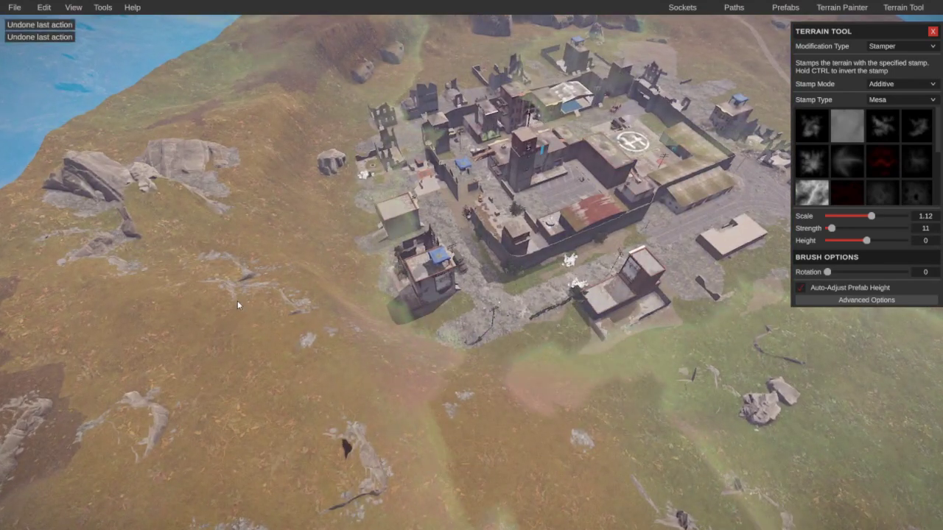
key("ctrl+z")
key("ctrl+z")
key("ctrl+z")
key("ctrl+z")
key("ctrl+z")
key("ctrl+z")
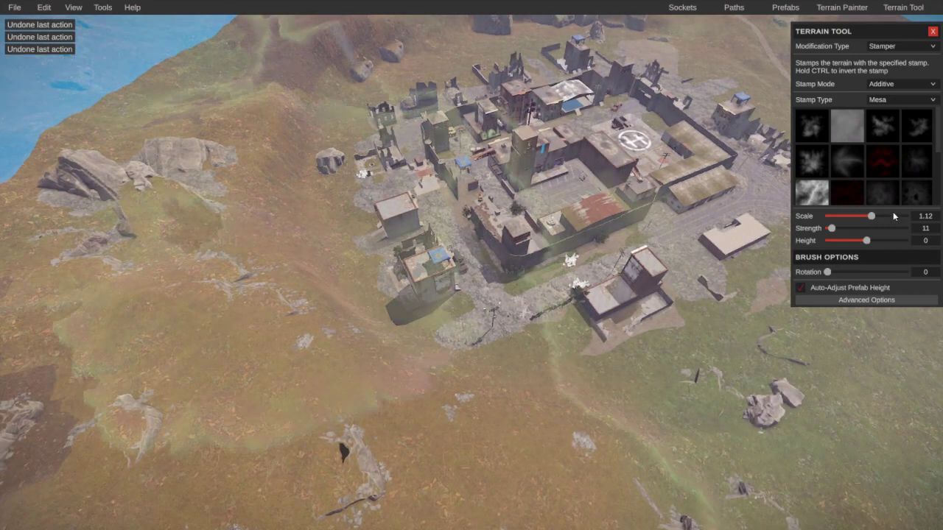
Step: Readjust the stamp scale, leaving the additive Mesa stamp at scale 0.4 and strength 11
left_click_drag(871, 216, 852, 219)
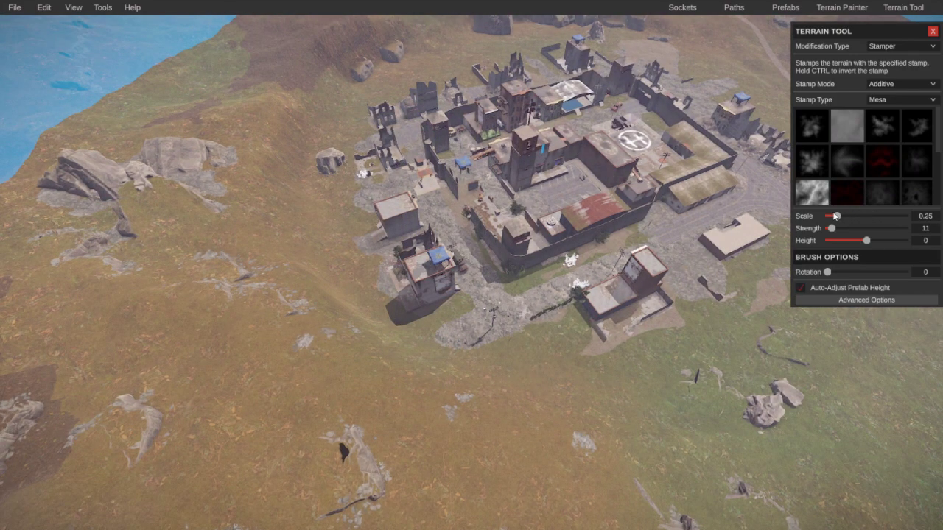
scroll(837, 194, "down", 2)
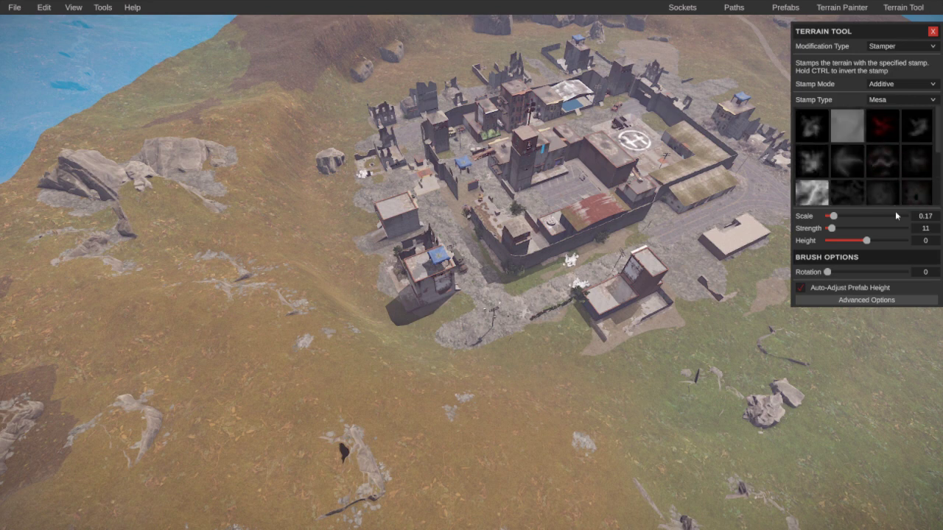
scroll(616, 321, "up", 10)
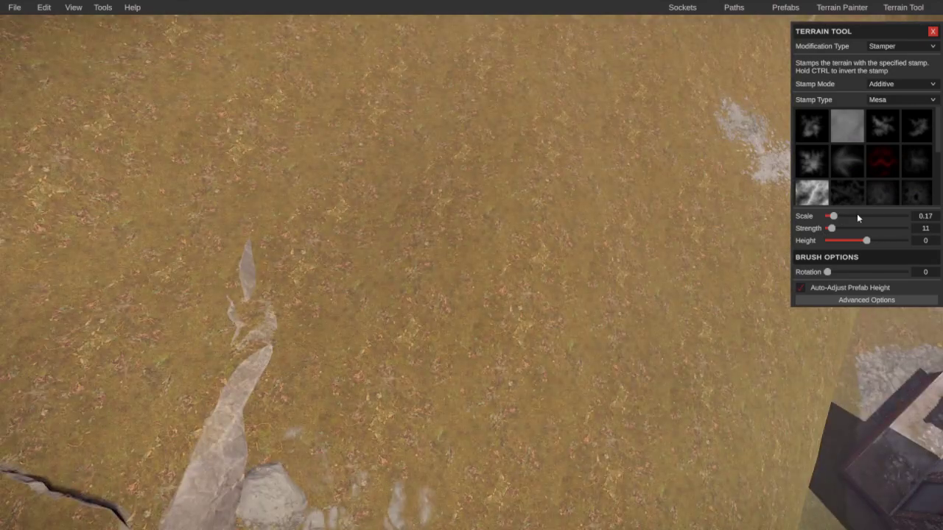
mouse_move(856, 216)
left_mouse_down()
mouse_move(871, 215)
mouse_move(842, 216)
left_mouse_up()
scroll(682, 246, "down", 10)
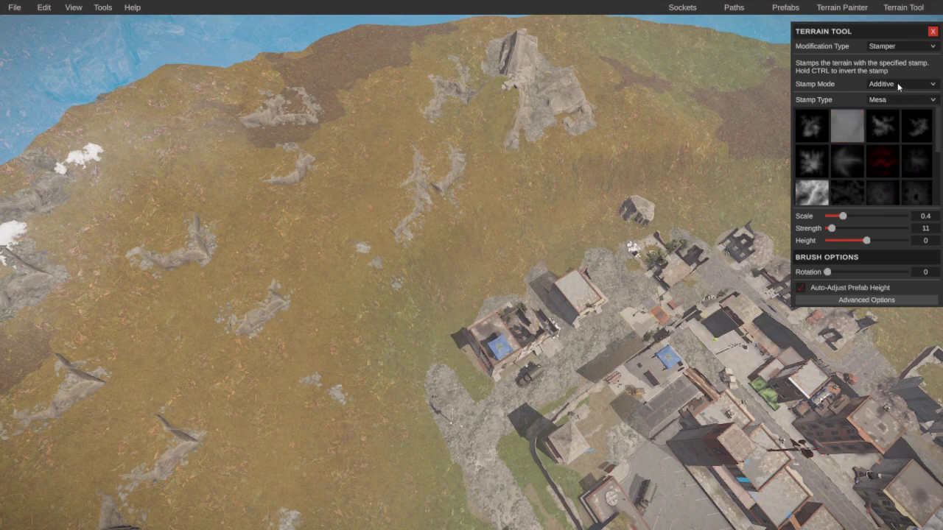
Step: Switch the terrain brush to Erode Height with the splotchy brush shape
left_click(899, 45)
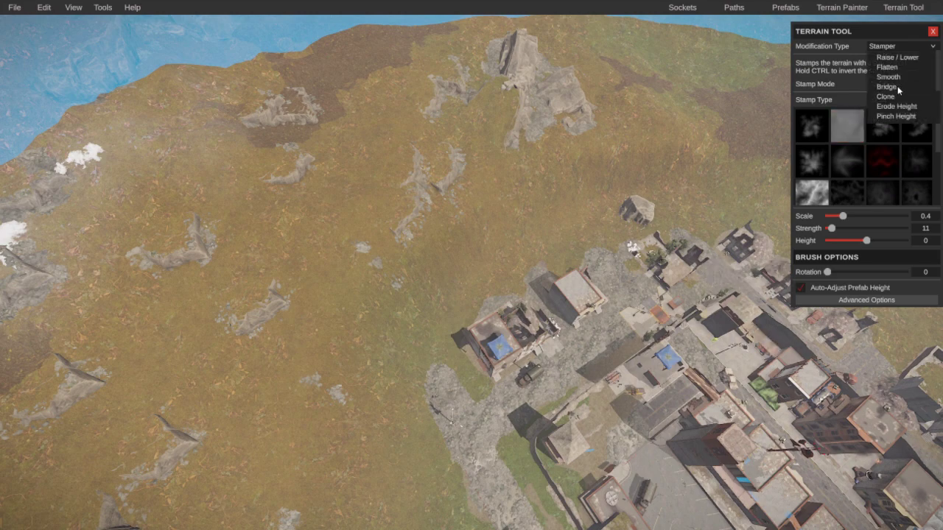
left_click(897, 106)
scroll(411, 204, "up", 5)
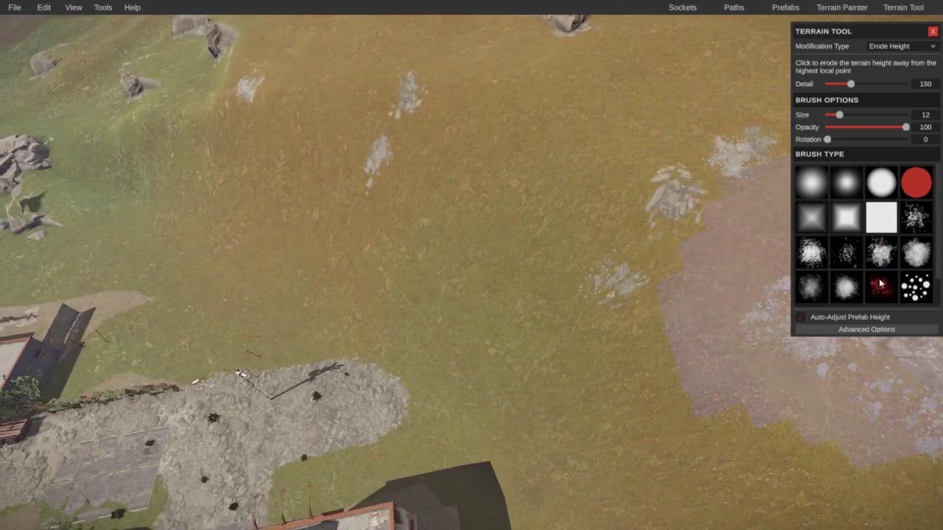
left_click(879, 284)
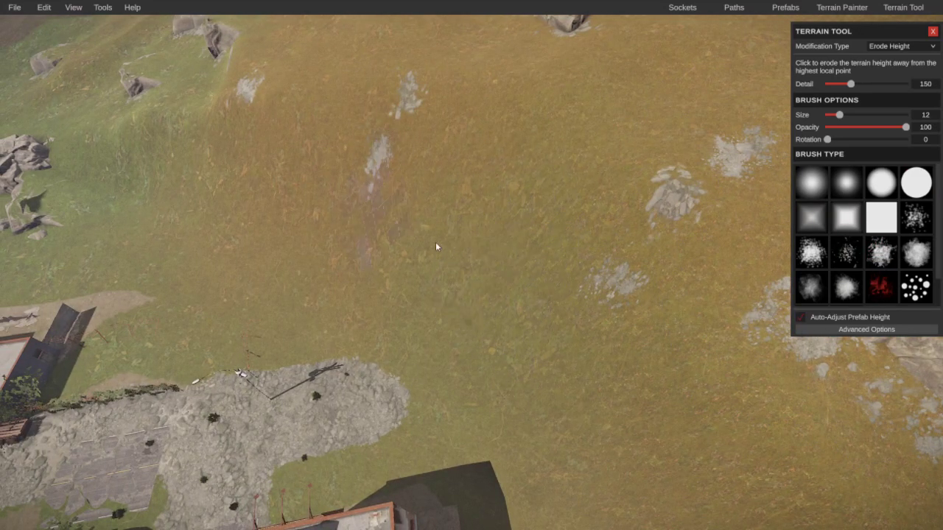
scroll(537, 255, "up", 5)
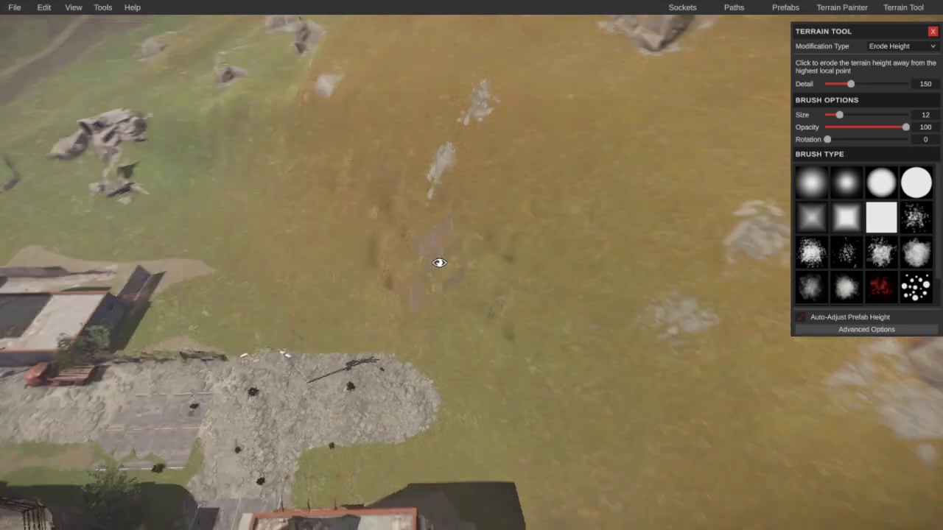
Step: Undo the two erosion strokes, set opacity to 72.5 and erode a patch of the grassy hillside
key("ctrl+z")
key("ctrl+z")
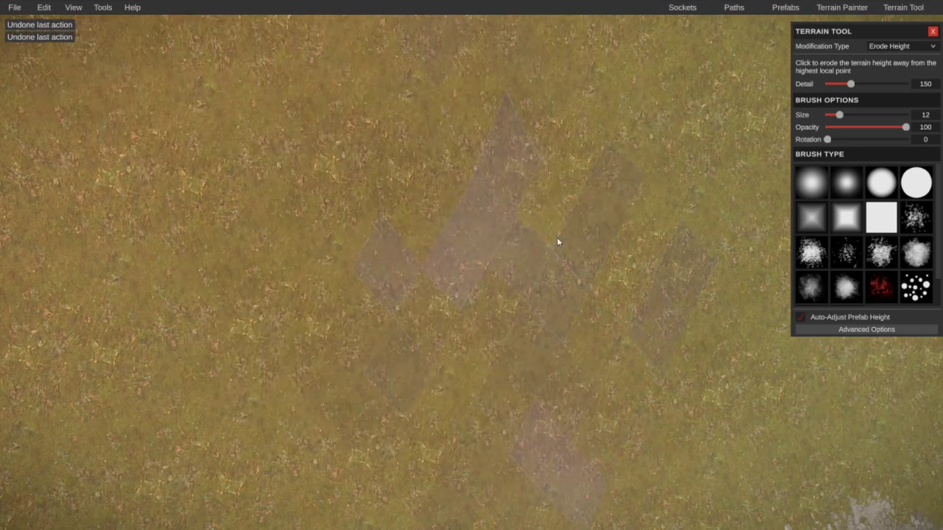
left_click(884, 127)
scroll(558, 211, "down", 5)
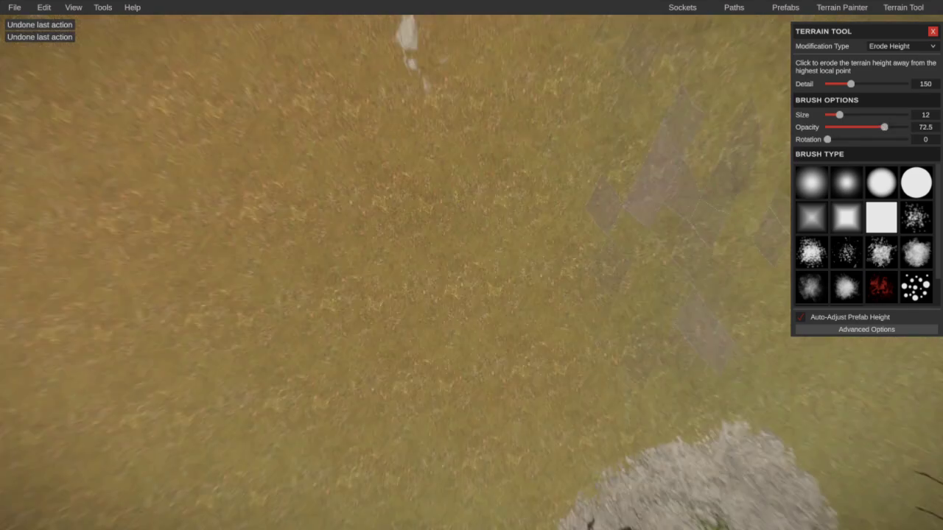
left_click(847, 288)
left_click(550, 321)
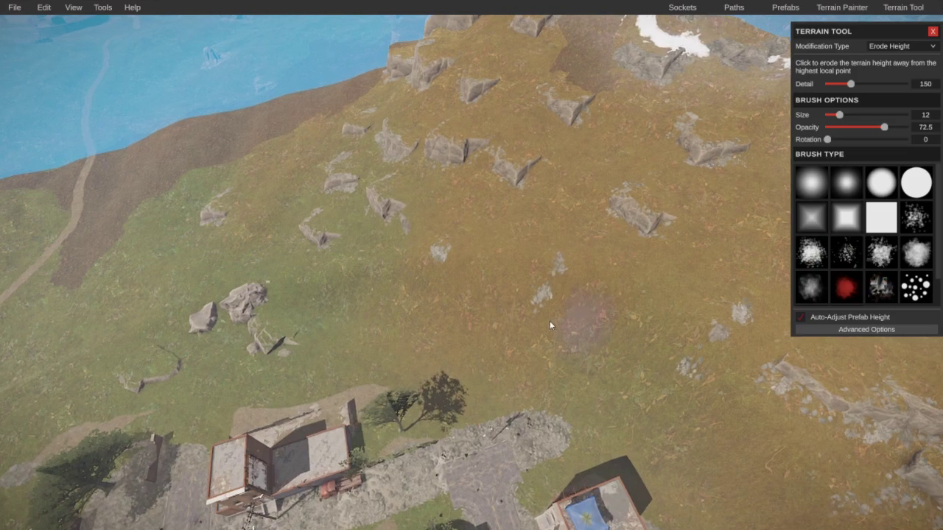
mouse_move(672, 311)
right_mouse_down()
mouse_move(432, 311)
mouse_move(332, 290)
mouse_move(332, 277)
mouse_move(205, 272)
mouse_move(8, 240)
mouse_move(8, 248)
mouse_move(486, 307)
mouse_move(424, 294)
mouse_move(361, 312)
right_mouse_up()
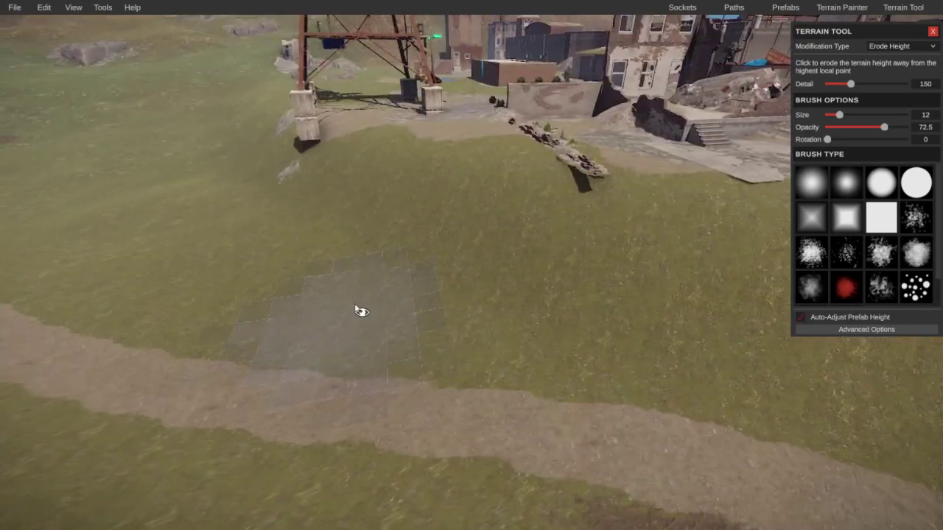
Step: Switch to Smooth and undo the last terrain edit near the log
left_click(891, 46)
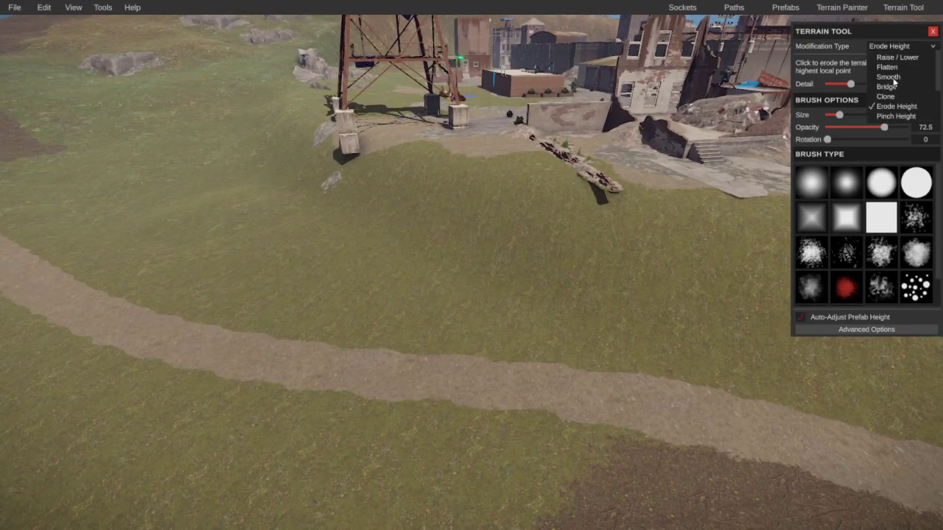
left_click(889, 77)
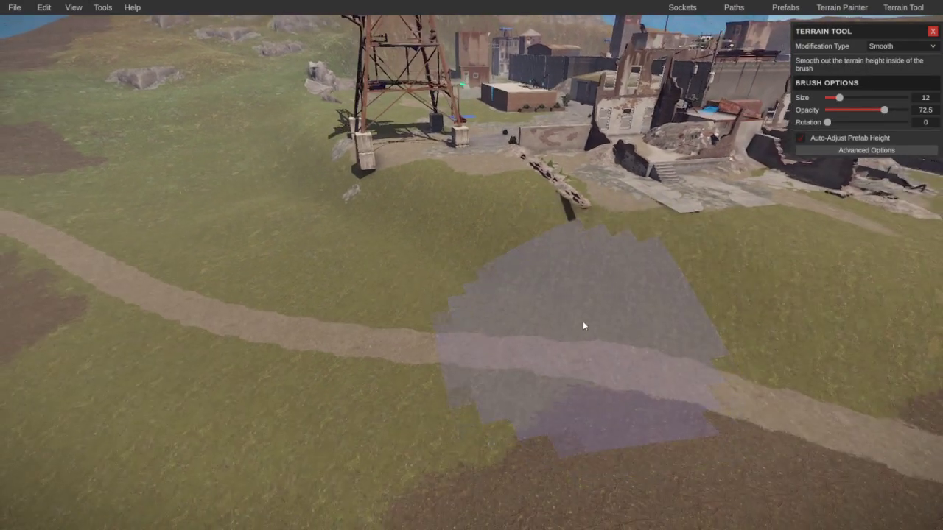
key("ctrl+z")
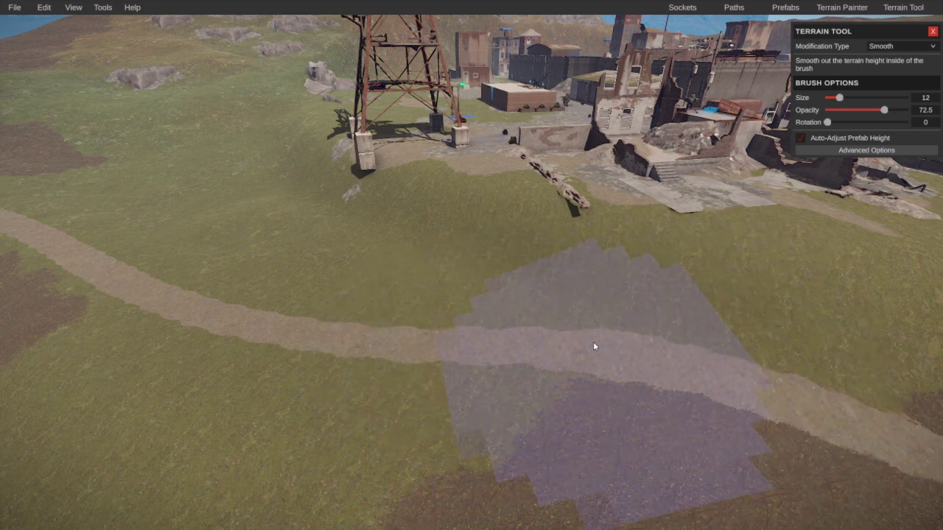
Step: Set the brush to Raise / Lower at opacity 4.38 and undo the latest terrain edit
left_click(881, 46)
left_click(887, 56)
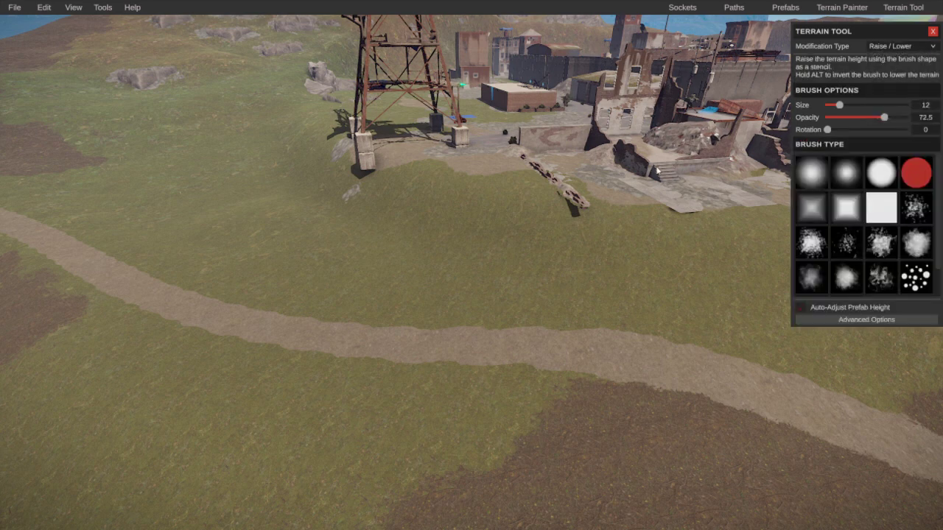
mouse_move(658, 171)
right_mouse_down()
mouse_move(592, 176)
mouse_move(655, 173)
right_mouse_up()
right_click_drag(643, 172, 686, 177)
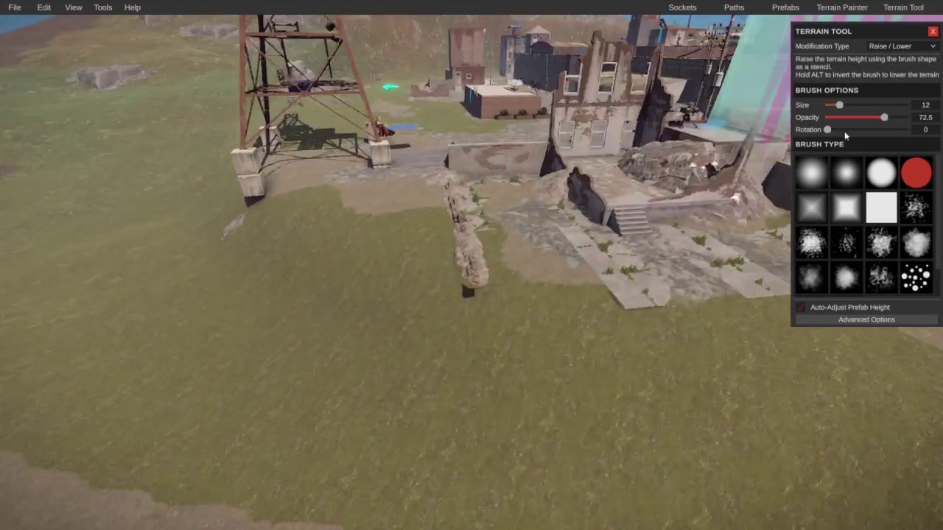
left_click_drag(884, 117, 825, 120)
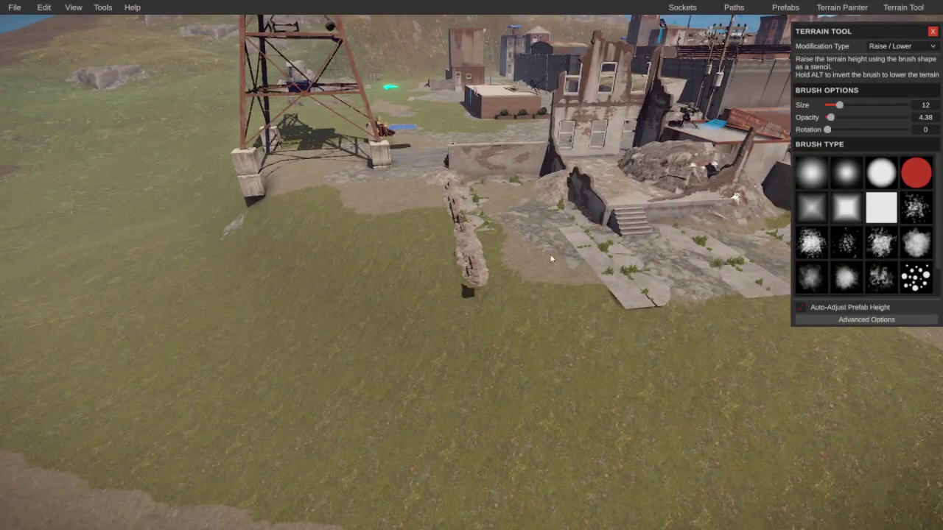
key("ctrl+z")
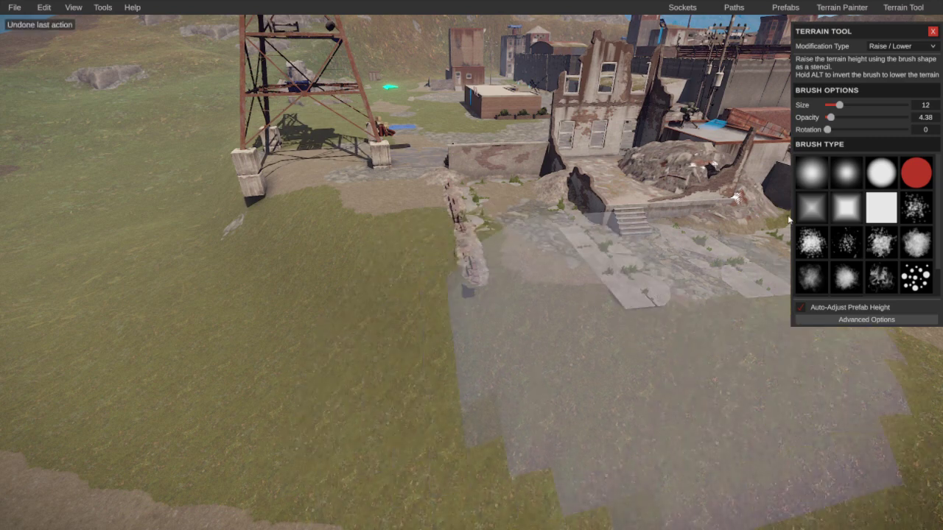
left_click(903, 47)
Step: Switch to Flatten, sample the terrain height and level the ground in front of the ruins
left_click(892, 57)
scroll(517, 303, "up", 2)
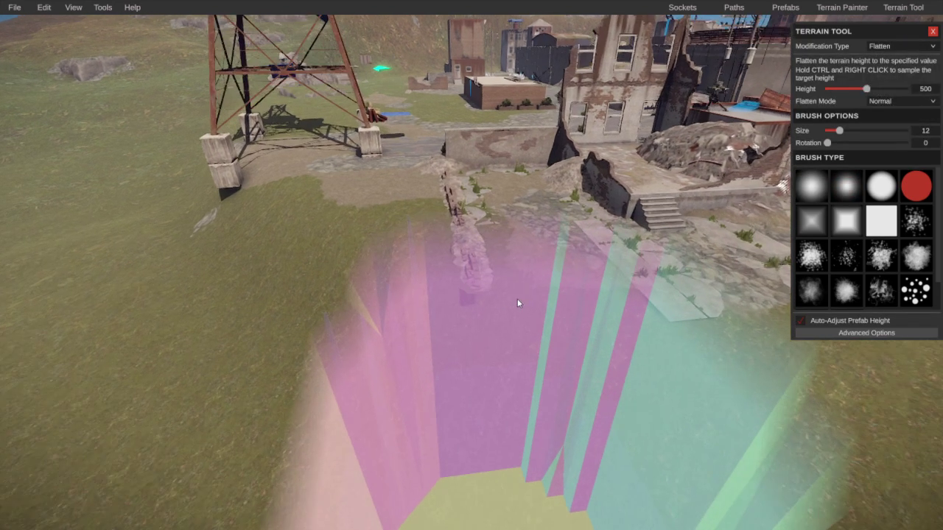
right_click(513, 290, "ctrl")
left_click_drag(513, 290, 495, 266)
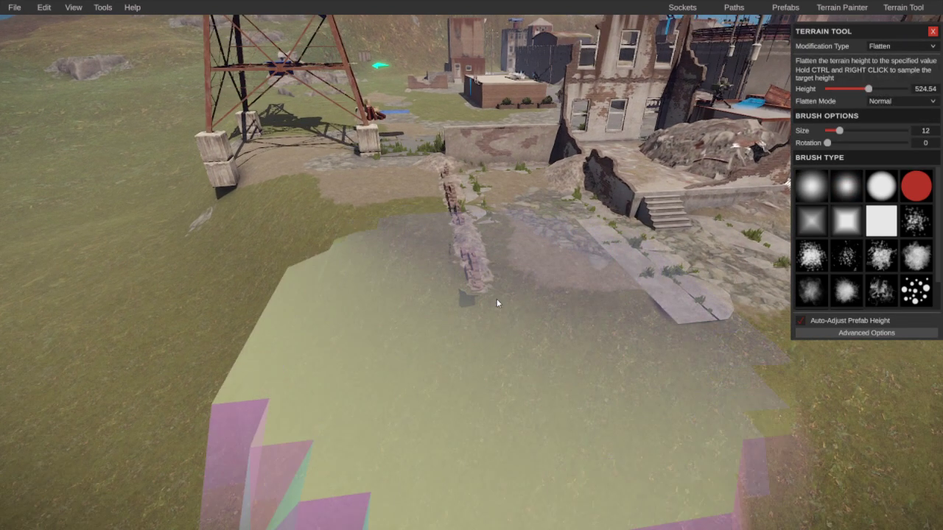
Step: Resample the flatten height to 524.72, undo the earlier patches and reflatten in front of the ruins
right_click(494, 293, "ctrl")
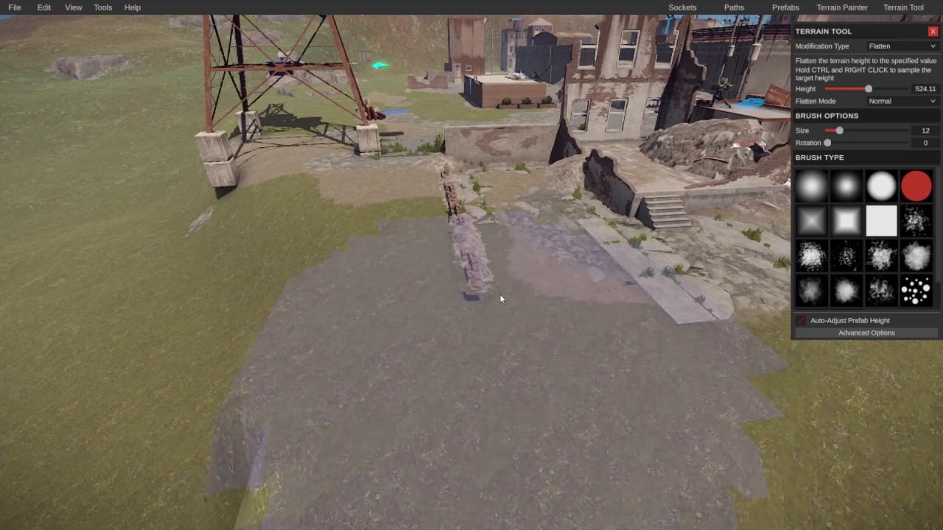
right_click(507, 277, "ctrl")
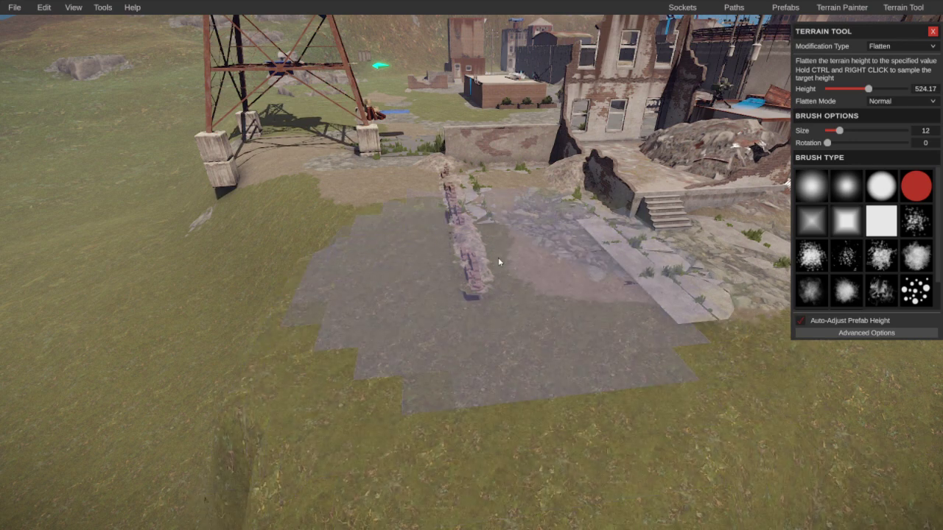
key("ctrl+z")
key("ctrl+z")
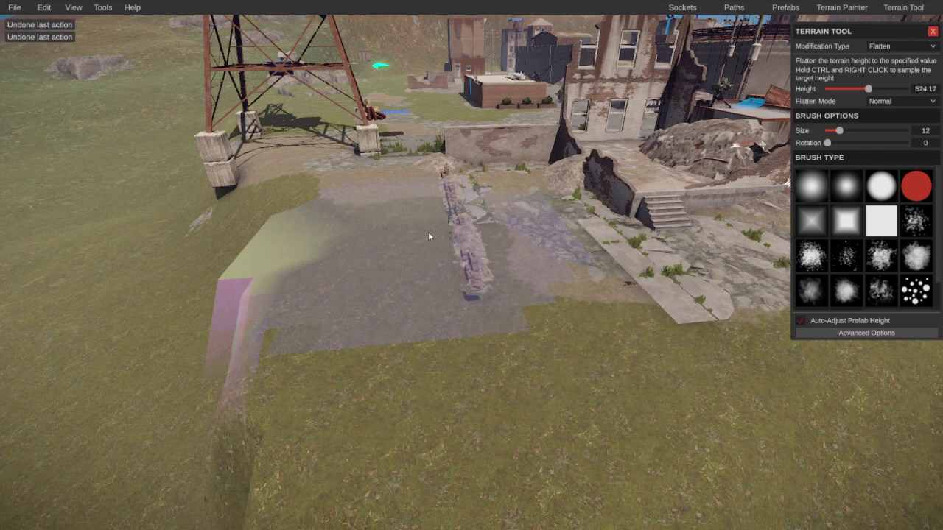
key("ctrl+z")
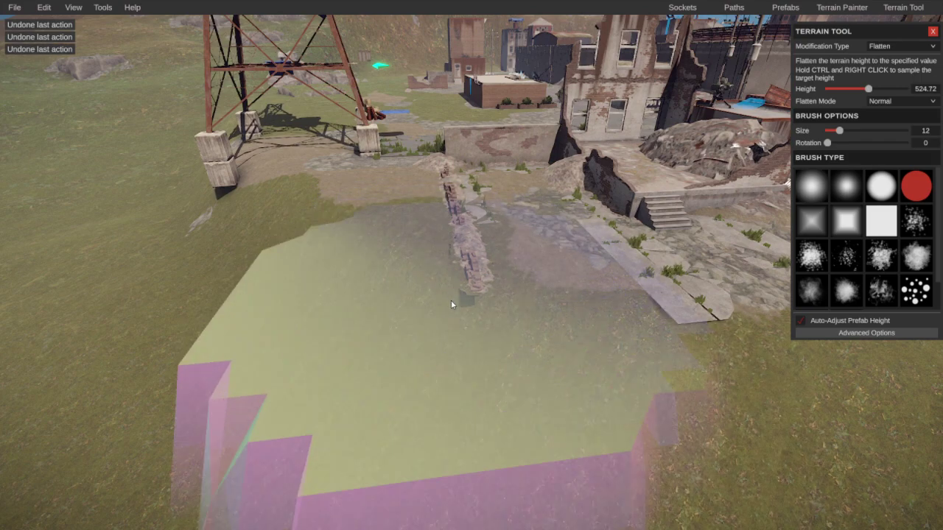
right_click_drag(451, 300, 469, 304)
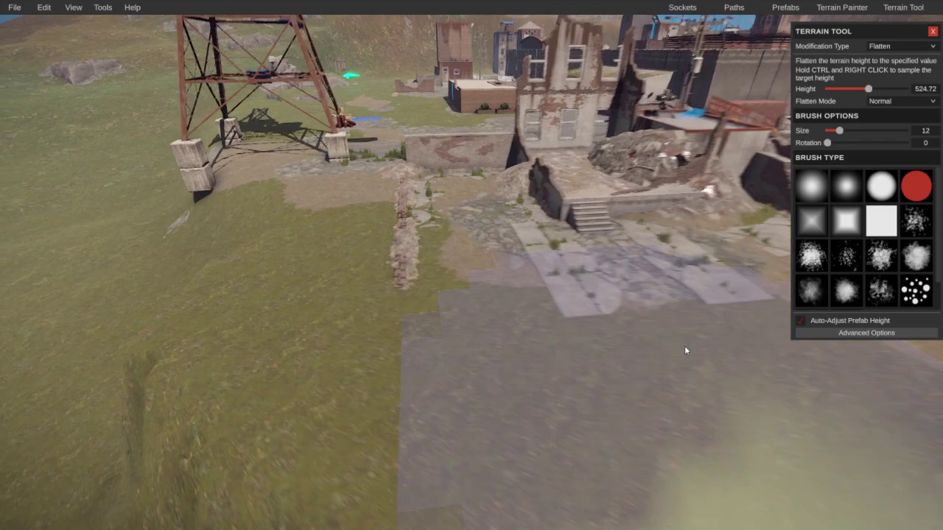
right_click_drag(684, 351, 829, 89)
Step: Switch the brush to Smooth and soften the hillside slabs and the slope beside the path
left_click(886, 45)
left_click(892, 57)
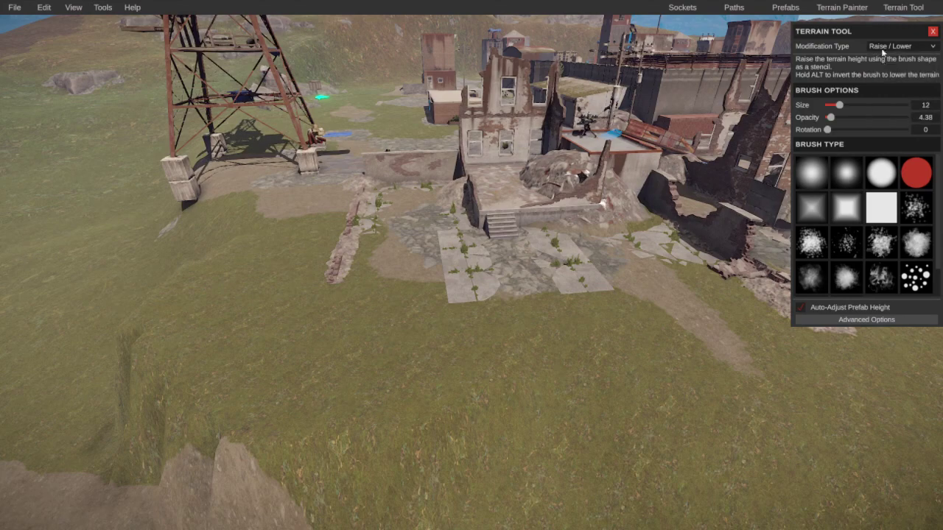
left_click(885, 45)
left_click(887, 76)
mouse_move(133, 271)
right_mouse_down()
mouse_move(97, 309)
mouse_move(421, 210)
right_mouse_up()
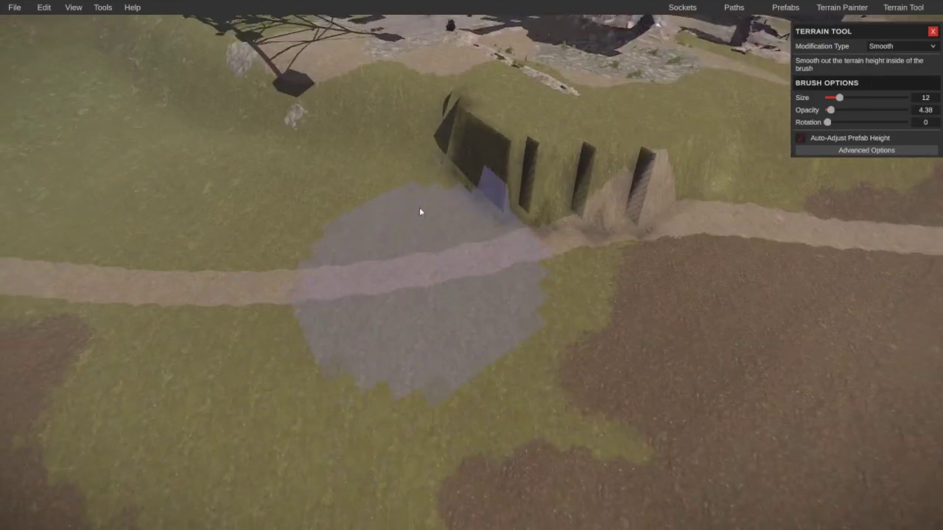
mouse_move(420, 211)
left_mouse_down()
mouse_move(403, 189)
mouse_move(498, 235)
mouse_move(610, 256)
mouse_move(545, 277)
mouse_move(348, 175)
mouse_move(387, 168)
mouse_move(423, 204)
left_mouse_up()
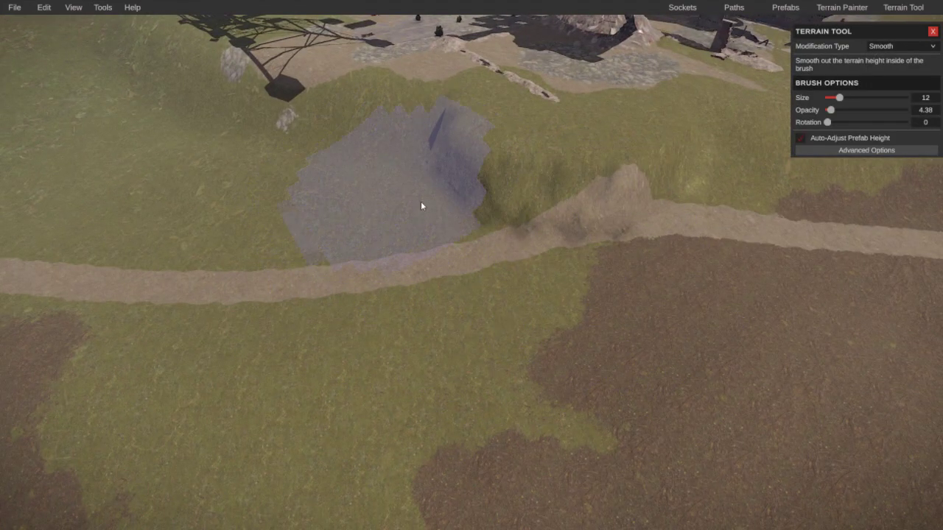
mouse_move(683, 276)
left_mouse_down()
mouse_move(545, 288)
mouse_move(776, 251)
mouse_move(586, 253)
mouse_move(329, 227)
mouse_move(401, 215)
mouse_move(633, 316)
mouse_move(607, 431)
left_mouse_up()
right_click_drag(607, 431, 444, 385)
mouse_move(470, 402)
left_mouse_down()
mouse_move(467, 385)
mouse_move(367, 288)
mouse_move(491, 381)
mouse_move(508, 412)
left_mouse_up()
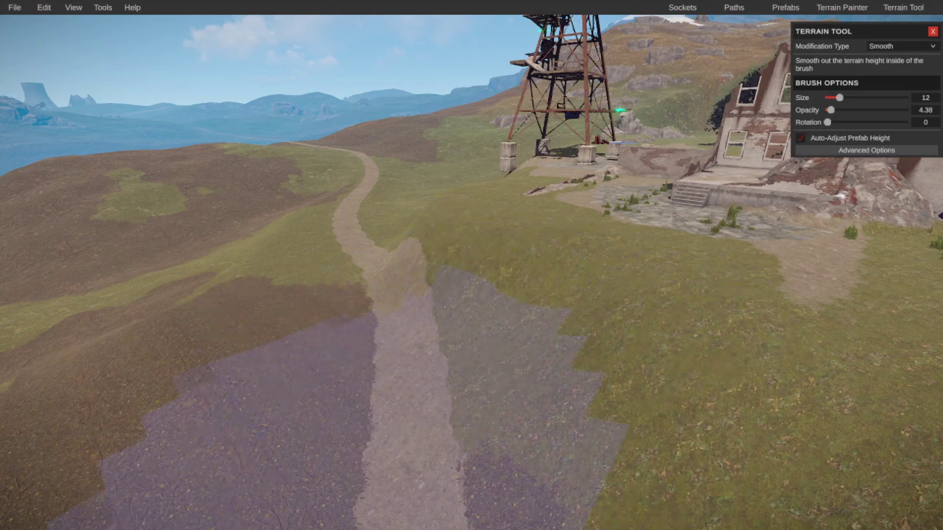
mouse_move(508, 412)
right_mouse_down()
mouse_move(521, 439)
mouse_move(637, 406)
mouse_move(638, 499)
right_mouse_up()
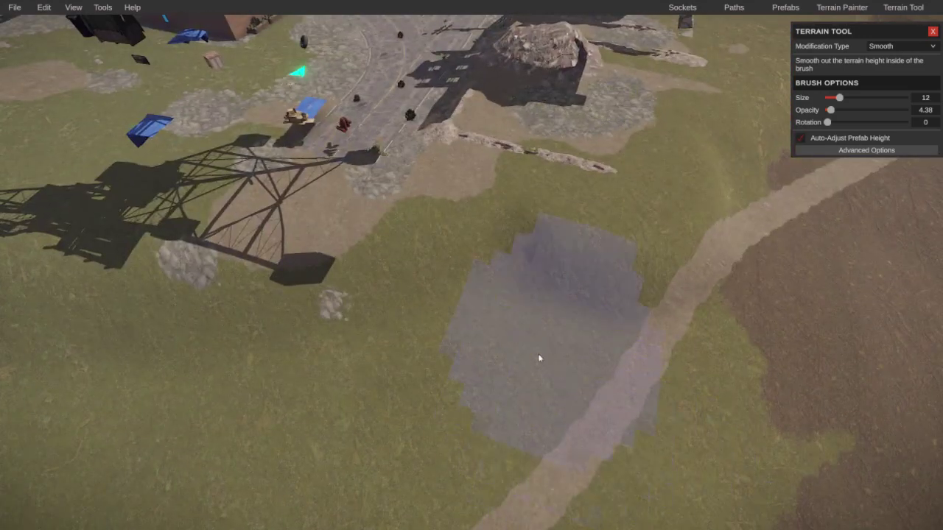
Step: Raise smoothing opacity to 100 and smooth the slopes beside the rocks
mouse_move(528, 347)
right_mouse_down()
mouse_move(700, 288)
mouse_move(545, 284)
mouse_move(496, 295)
mouse_move(514, 301)
mouse_move(457, 255)
mouse_move(543, 260)
mouse_move(538, 296)
mouse_move(571, 290)
right_mouse_up()
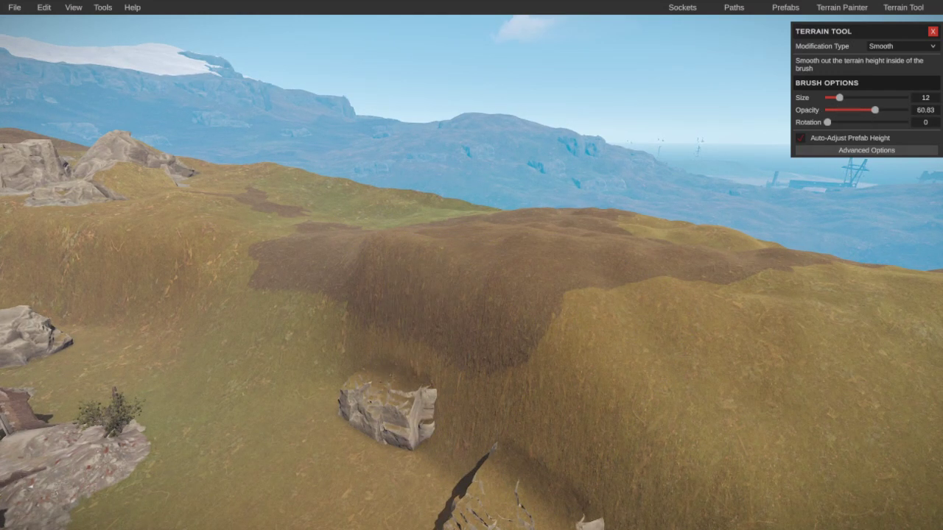
left_click_drag(874, 110, 908, 110)
mouse_move(511, 248)
left_mouse_down()
mouse_move(411, 246)
mouse_move(577, 362)
mouse_move(442, 280)
left_mouse_up()
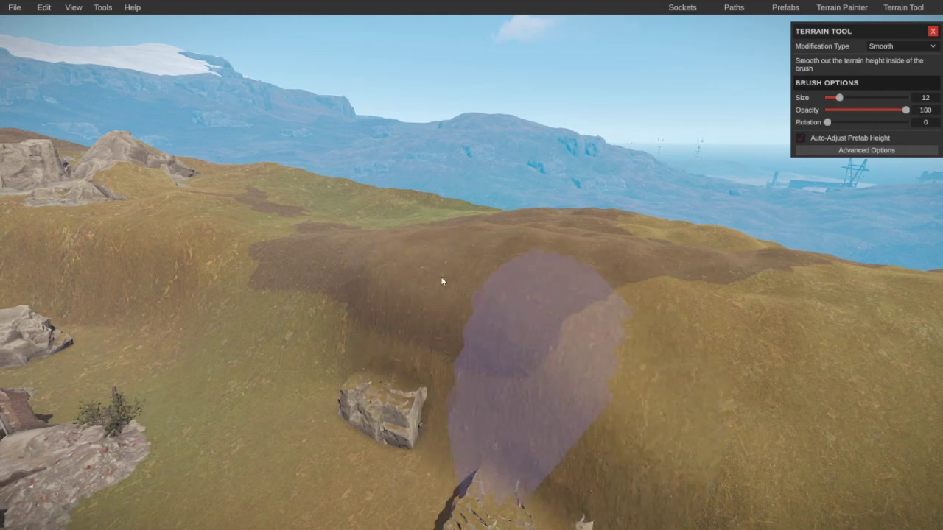
key("s")
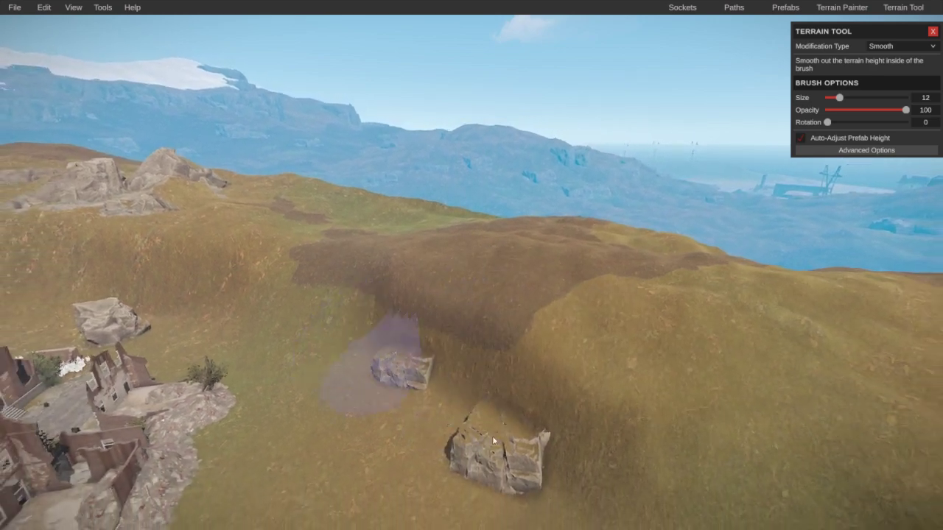
right_click_drag(703, 332, 690, 313)
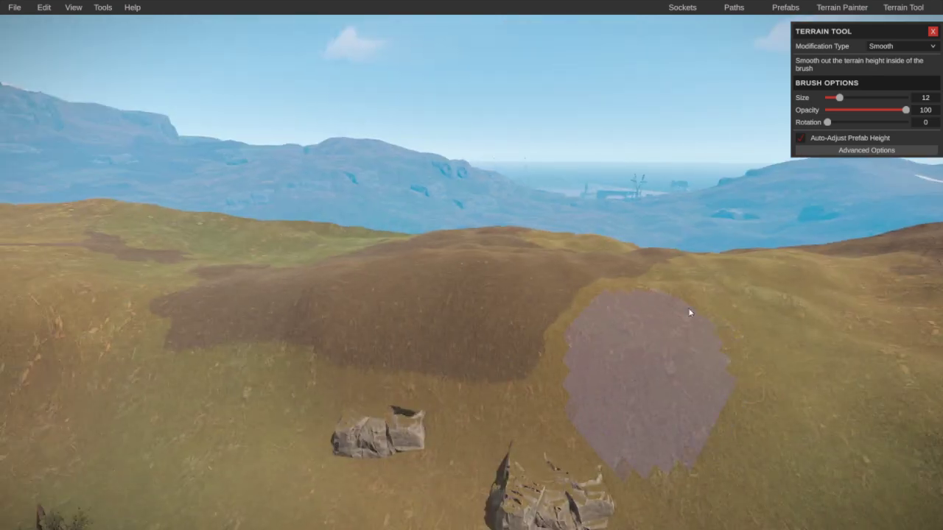
left_click(894, 48)
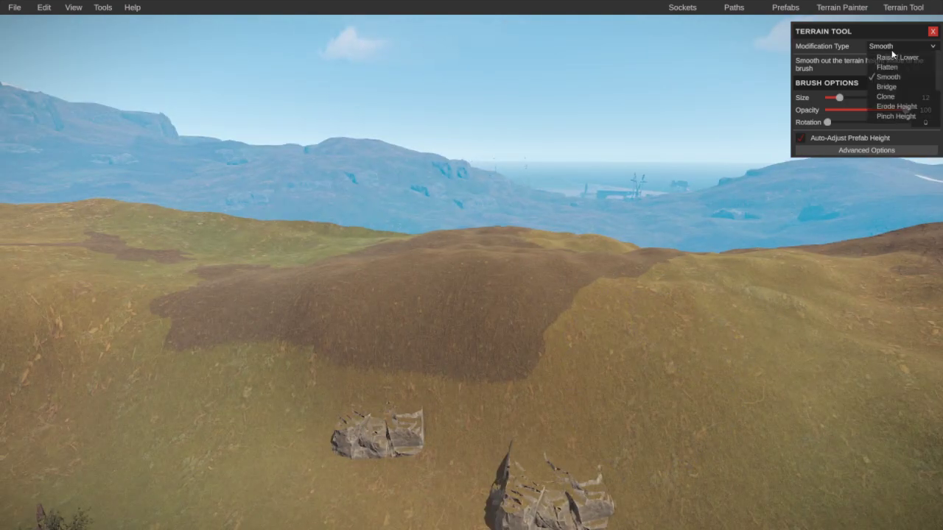
Step: Switch to Erode Height, test a new brush on the slope, undo it and pick the speckled brush
left_click(894, 107)
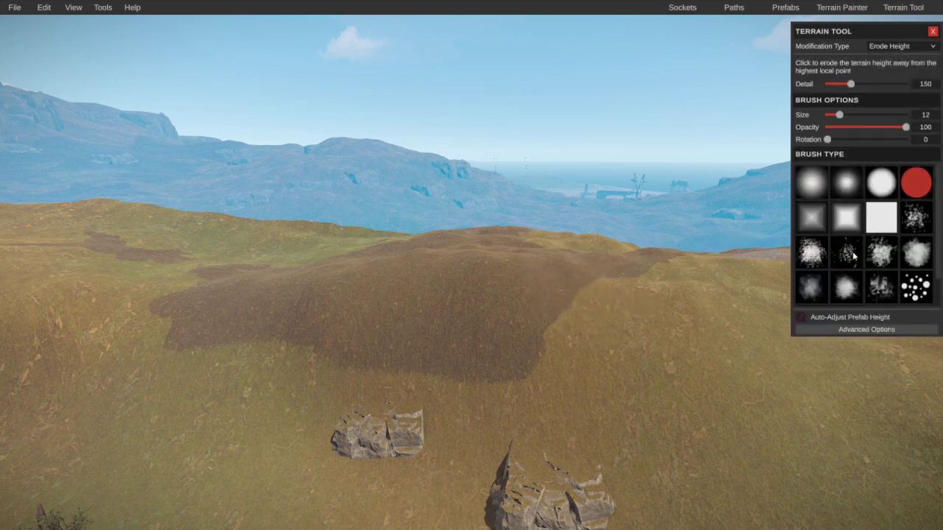
mouse_move(632, 273)
right_mouse_down()
mouse_move(678, 339)
mouse_move(739, 255)
mouse_move(788, 243)
right_mouse_up()
scroll(856, 240, "down", 1)
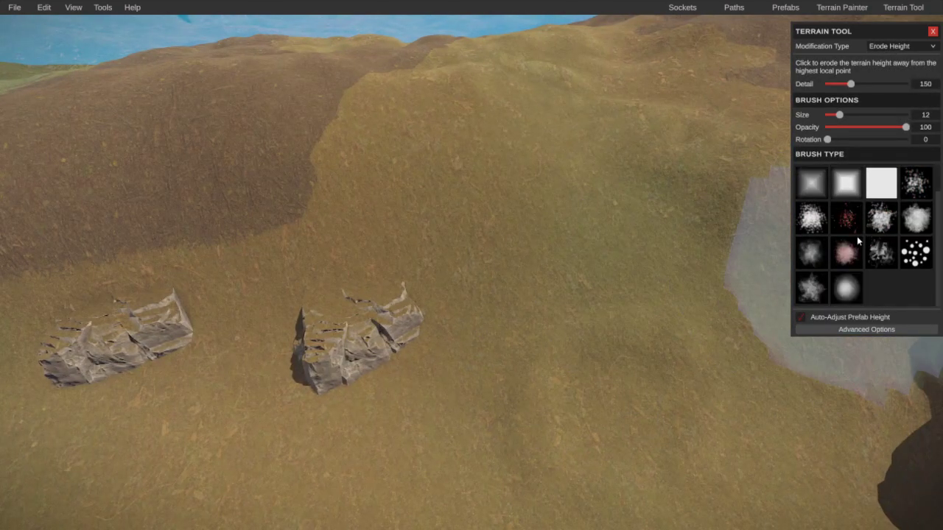
left_click(880, 253)
left_click(580, 395)
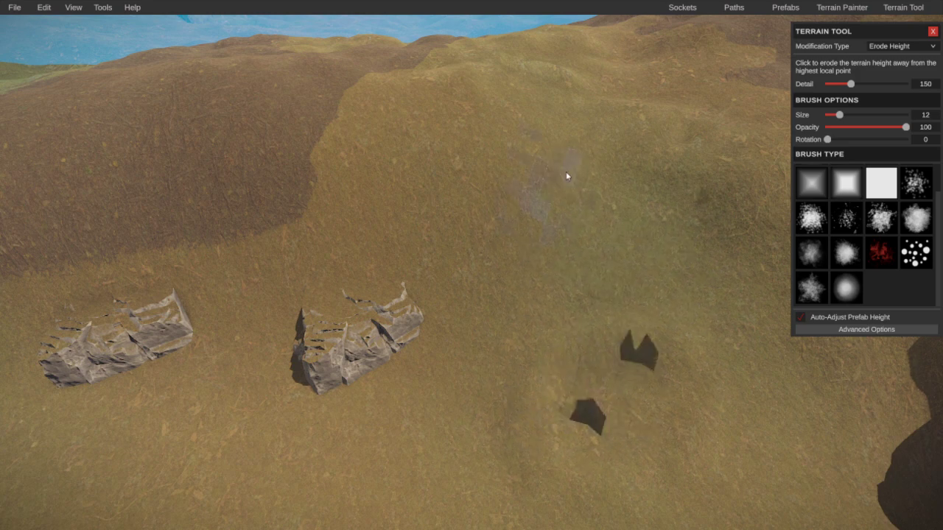
mouse_move(589, 414)
right_mouse_down()
mouse_move(563, 409)
mouse_move(627, 400)
right_mouse_up()
key("ctrl+z")
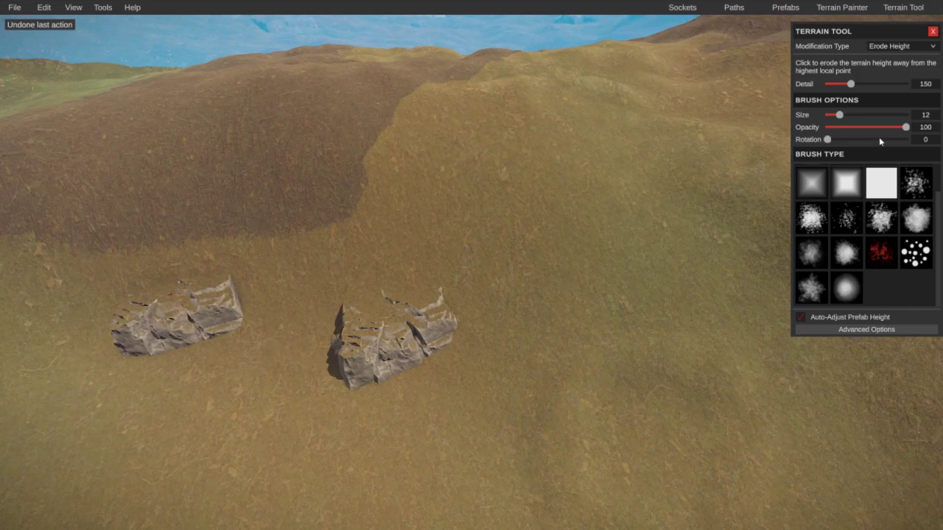
left_click(850, 228)
Step: Fly across the hillside to the rocky hill and bring up the 2D overview map
key("a")
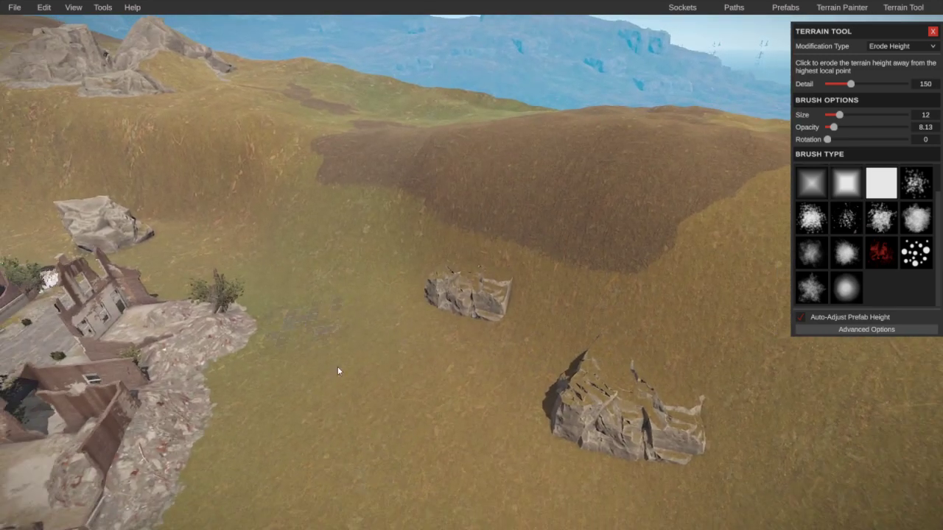
key("a")
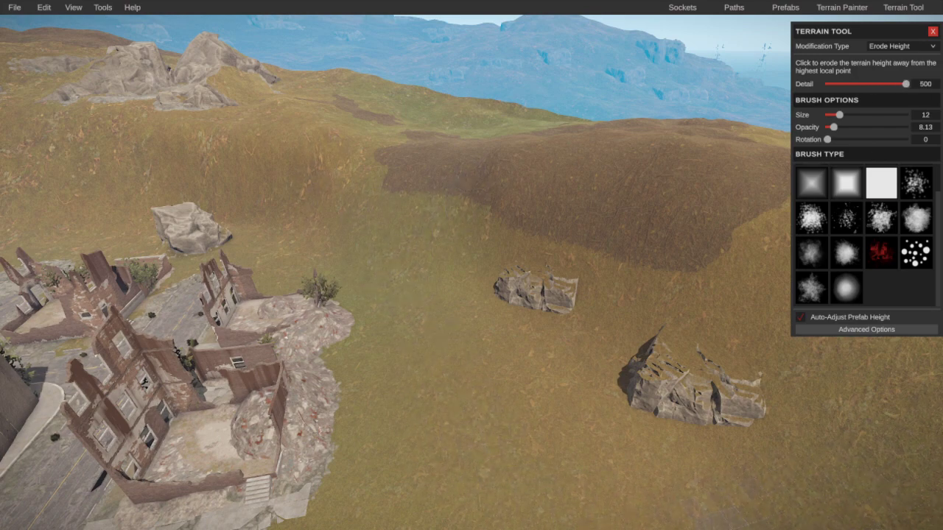
right_click_drag(471, 295, 515, 421)
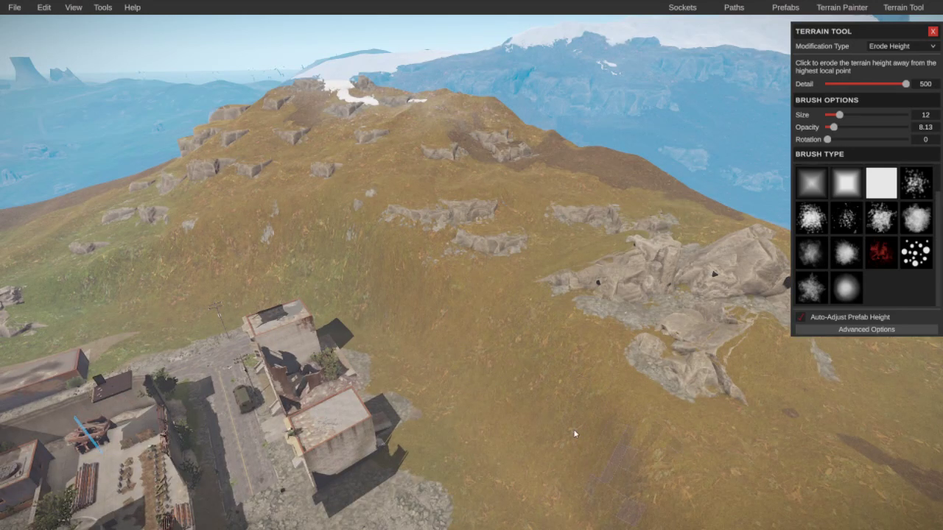
key("m")
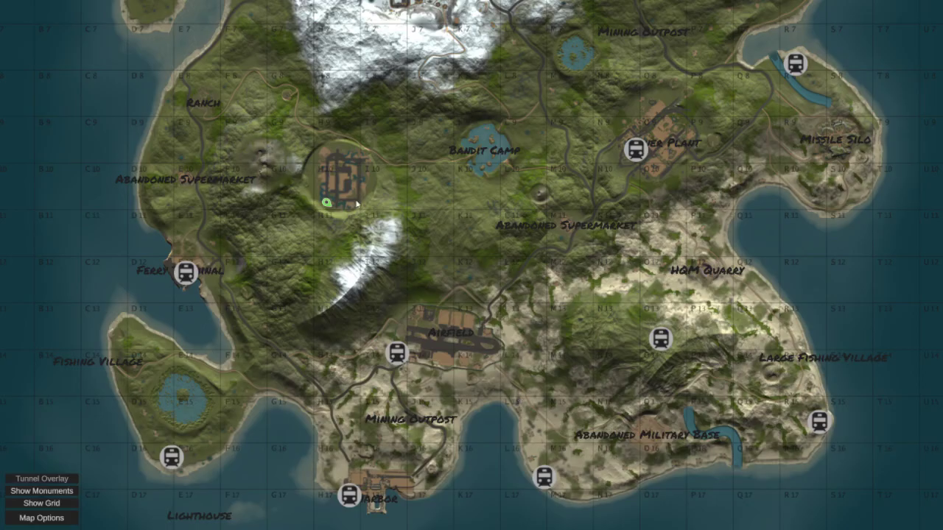
Step: Teleport from the map to the rock-arch hillside and set the Terrain Tool to Smooth
left_click(368, 168)
right_click_drag(374, 221, 428, 379)
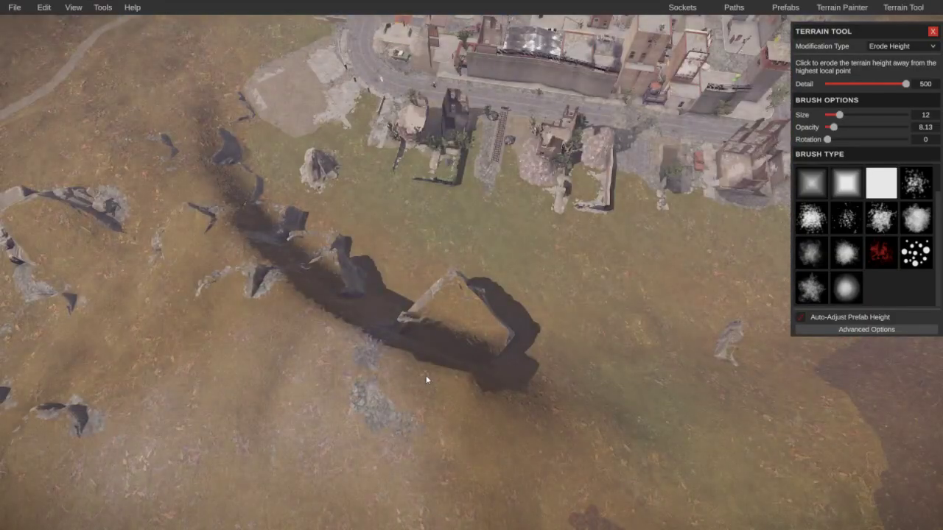
left_click(902, 46)
left_click(887, 76)
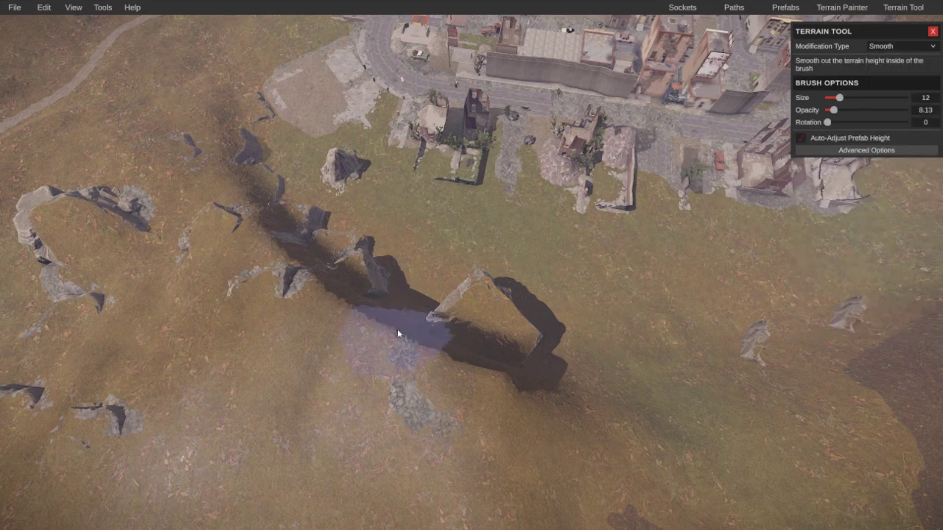
Step: Smooth away the dip beside the rock arch, then fly the view back to the outpost monument
mouse_move(454, 398)
left_mouse_down()
mouse_move(358, 355)
mouse_move(391, 375)
mouse_move(396, 312)
left_mouse_up()
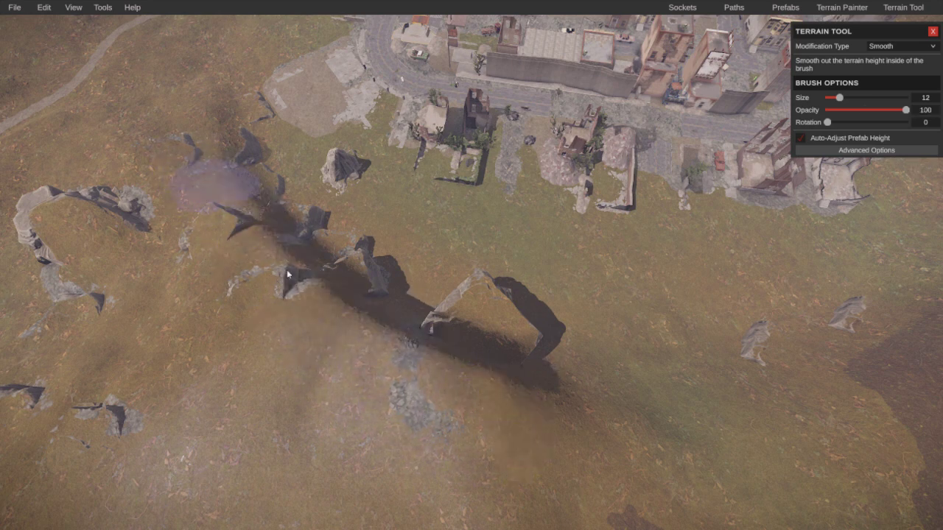
mouse_move(428, 353)
right_mouse_down()
mouse_move(312, 297)
mouse_move(158, 270)
mouse_move(100, 298)
mouse_move(212, 296)
right_mouse_up()
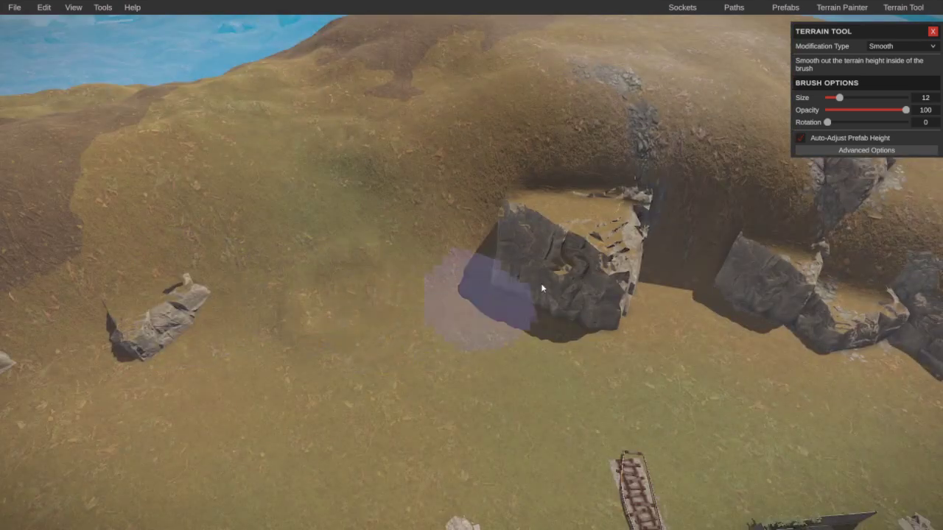
key("d")
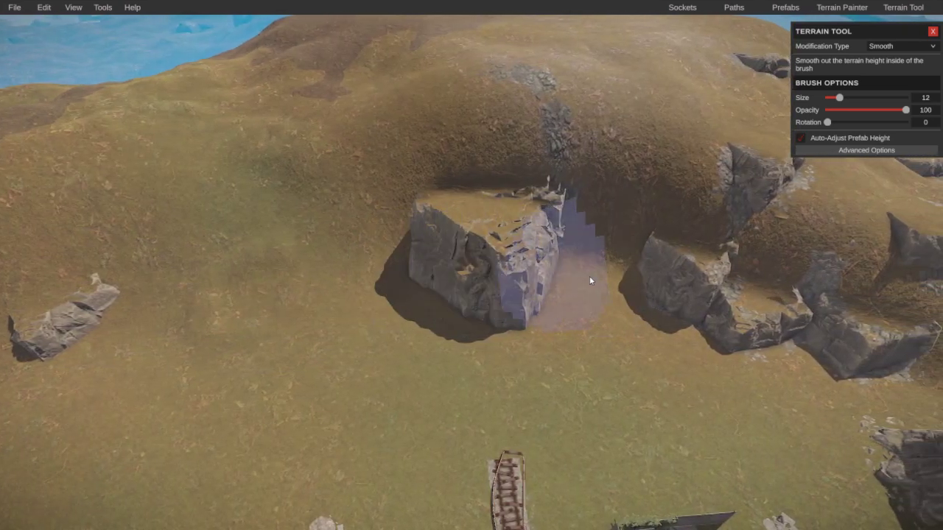
key("d")
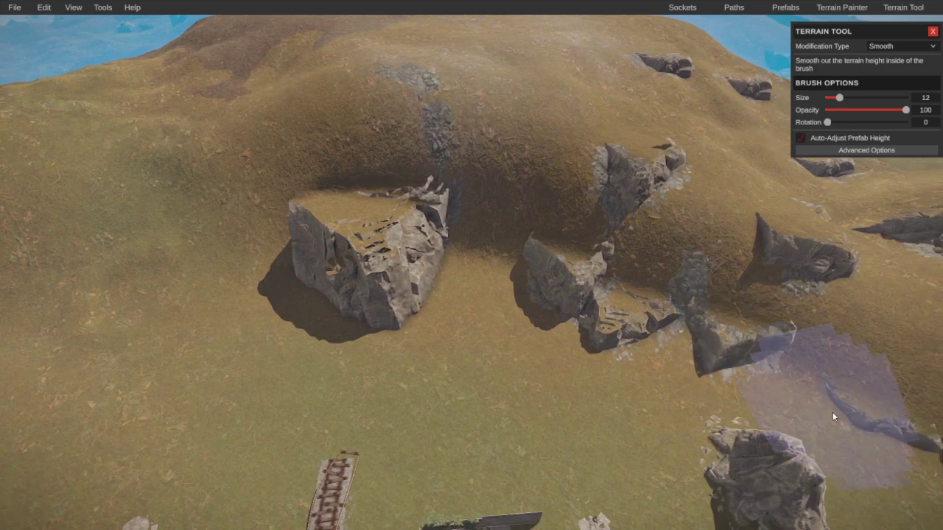
scroll(796, 434, "down", 5)
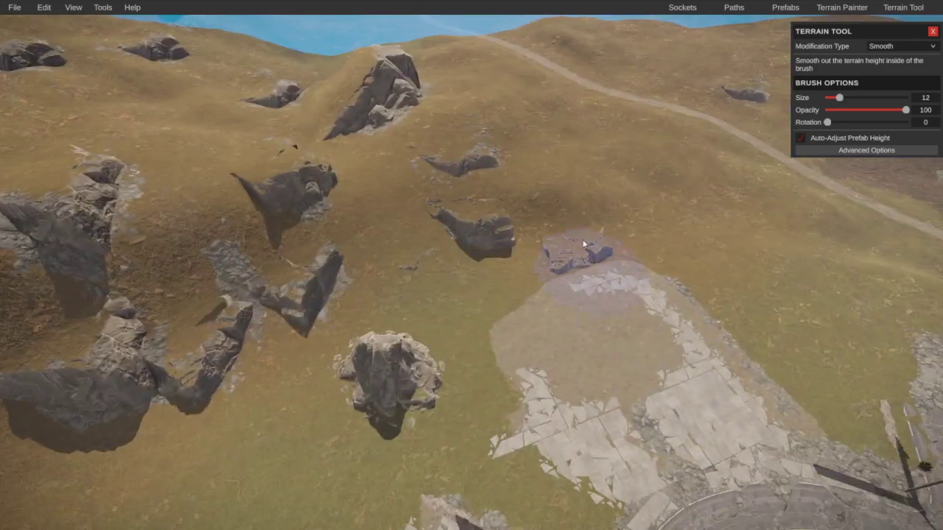
scroll(352, 258, "up", 5)
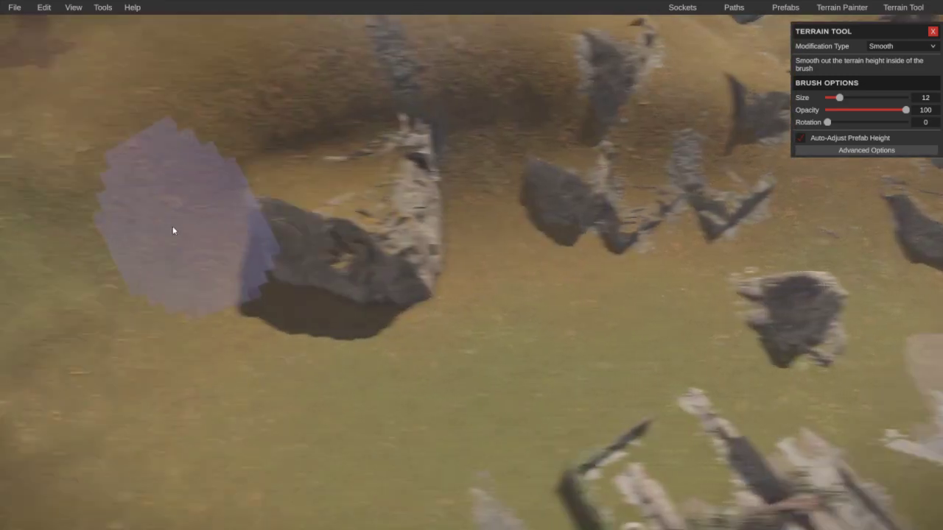
key("d")
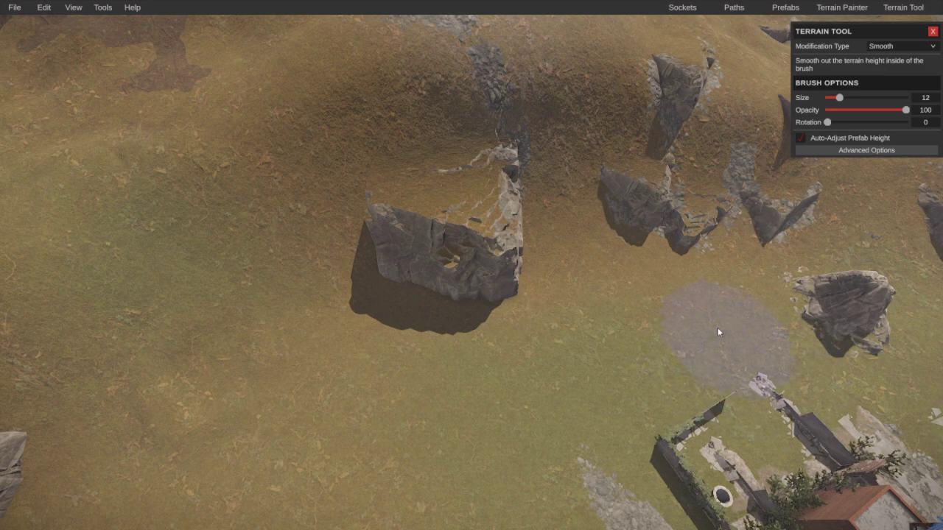
right_click(557, 277)
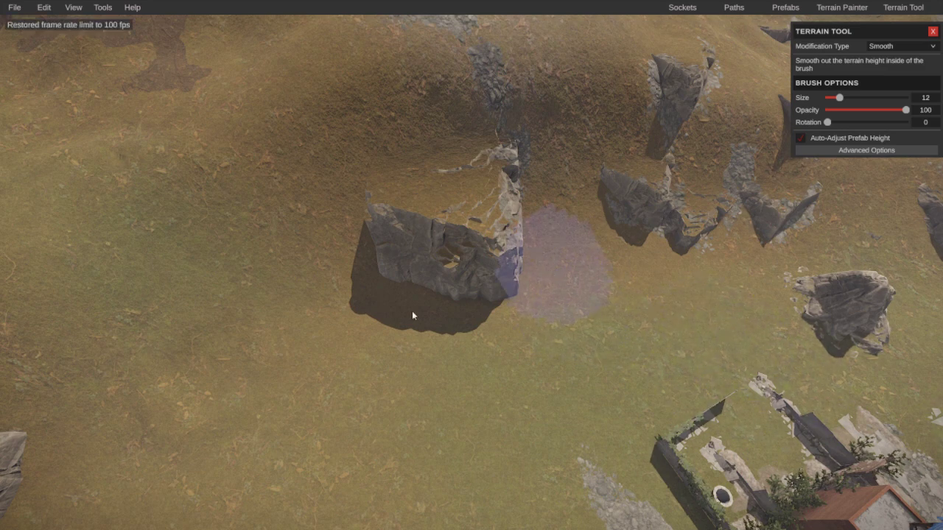
mouse_move(413, 316)
right_mouse_down()
mouse_move(467, 204)
mouse_move(596, 242)
mouse_move(402, 444)
mouse_move(874, 302)
mouse_move(847, 280)
mouse_move(906, 298)
mouse_move(654, 272)
mouse_move(631, 260)
mouse_move(567, 266)
right_mouse_up()
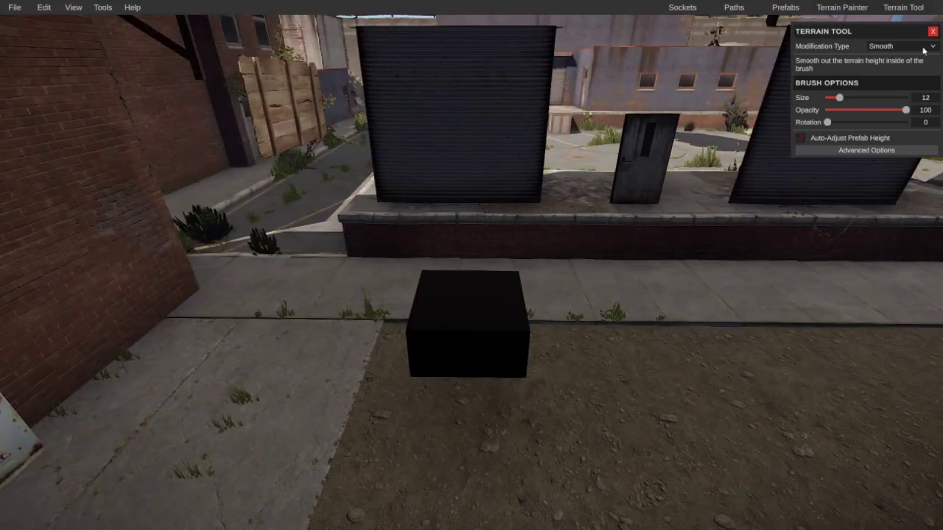
Step: Close the Terrain Tool and break the outpost prefab so the Black Cube stands separately
left_click(932, 33)
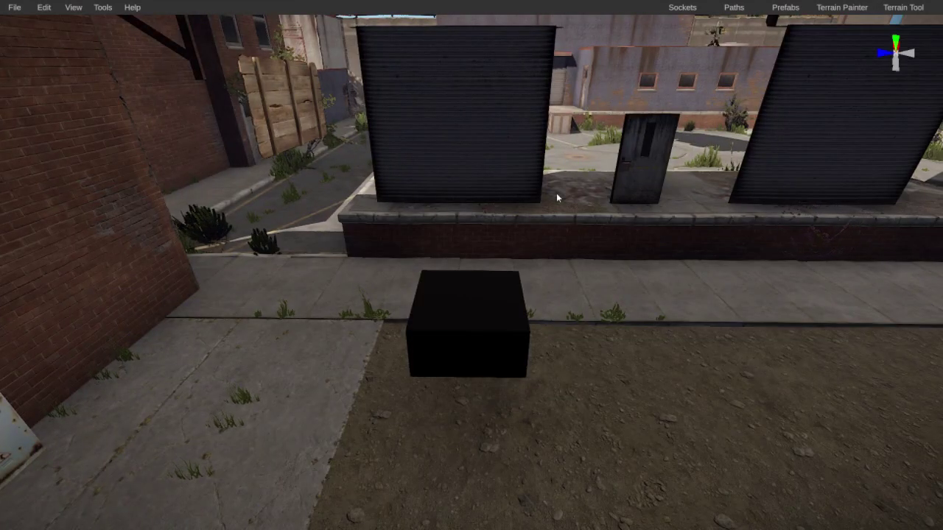
left_click(556, 198)
left_click(693, 419)
left_click(469, 358)
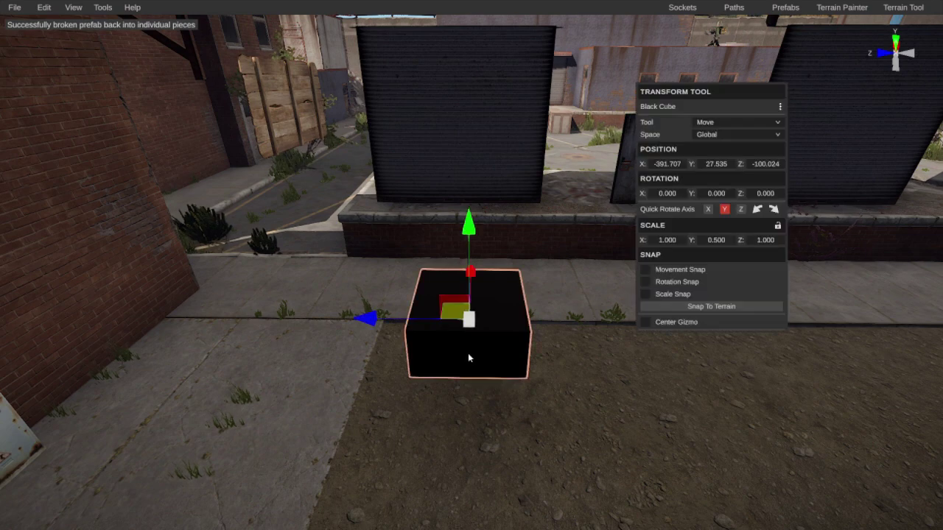
key("Escape")
Step: Switch between the Terrain Painter and prefab tools, leaving the Terrain Painter open on the Alpha layer
left_click(842, 6)
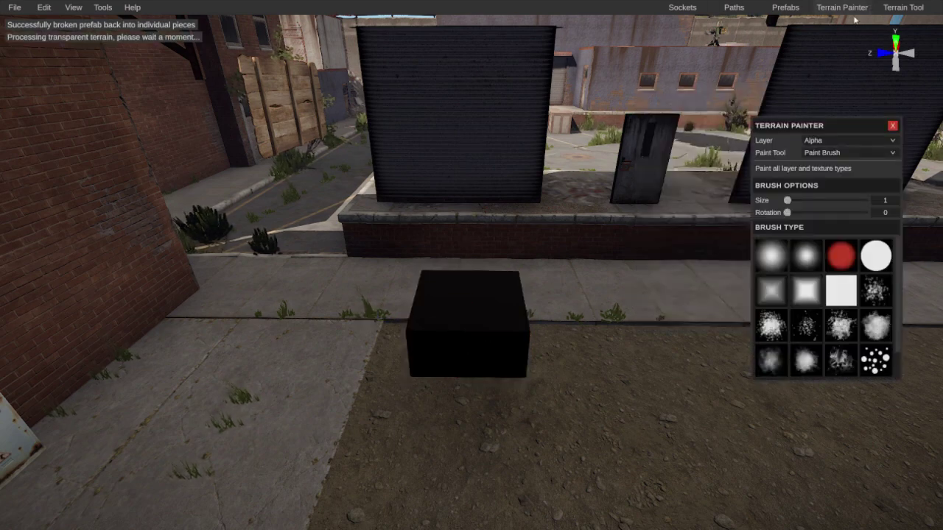
left_click(821, 6)
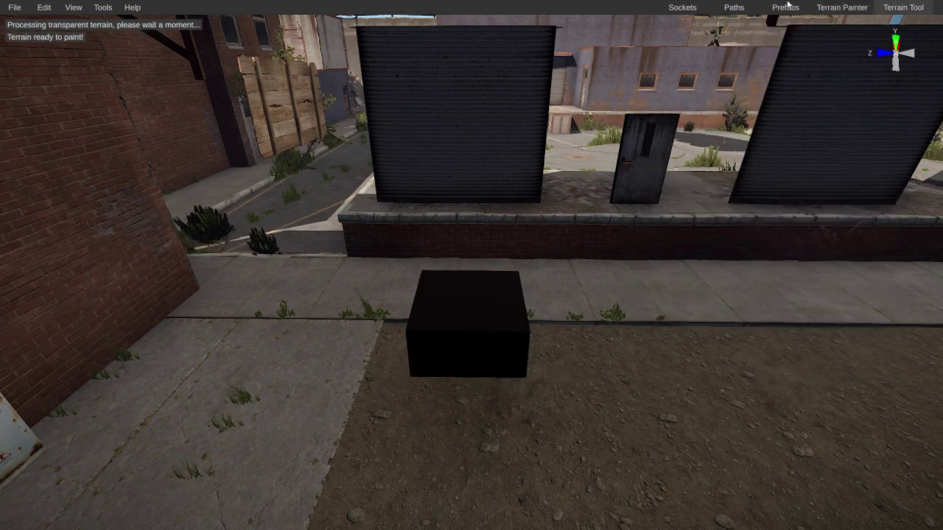
left_click(733, 6)
left_click(835, 6)
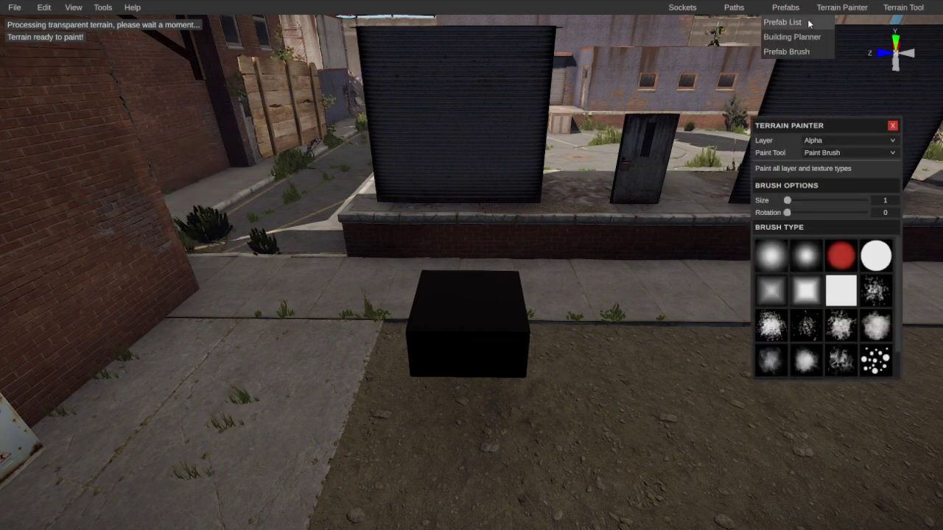
Step: Search the prefabs for 'marker' and place a Monument Marker beside the Black Cube
left_click(790, 21)
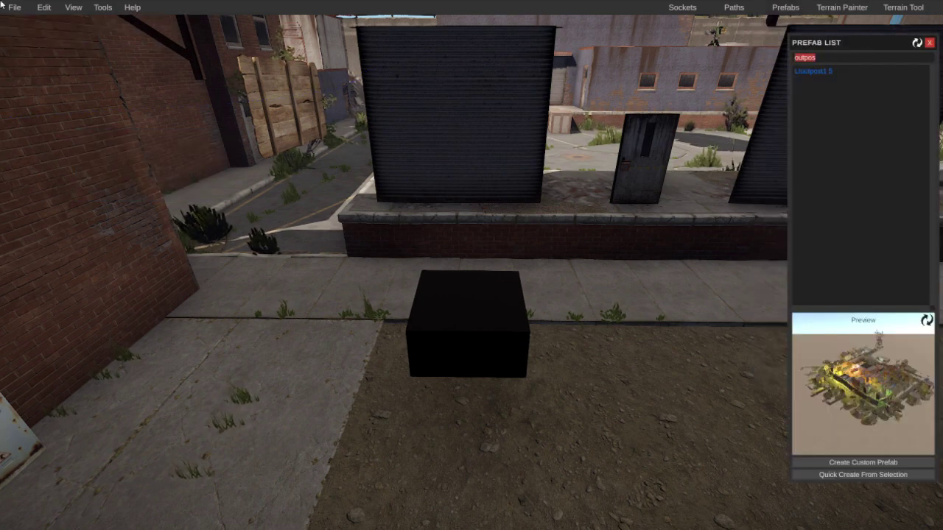
type("mae")
key("BackSpace")
type("rker")
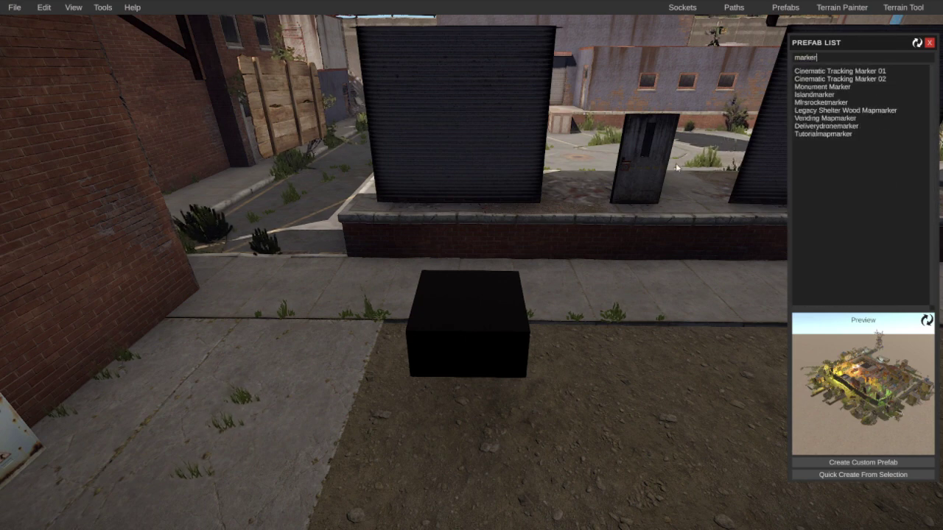
left_click(823, 86)
left_click(494, 339)
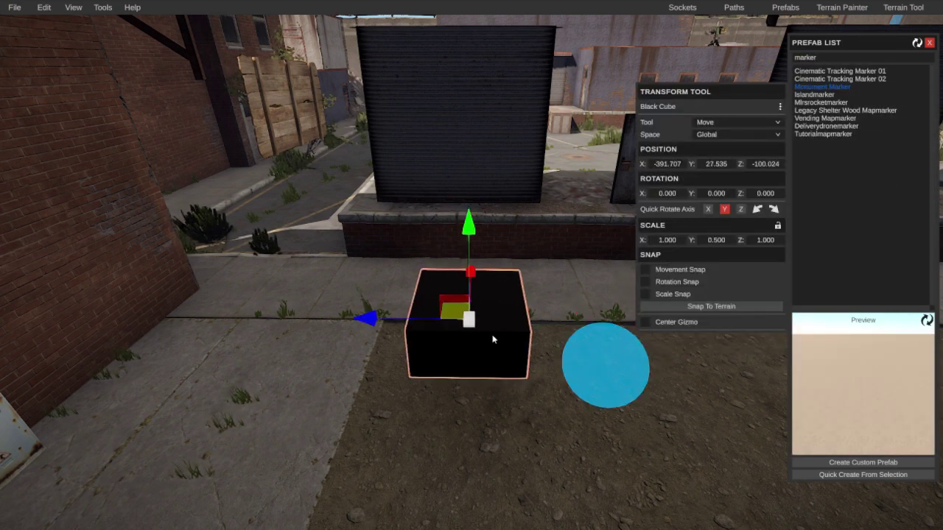
Step: Select the Black Cube and copy its transform values
left_click(583, 361)
key("ctrl+z")
left_click(781, 107)
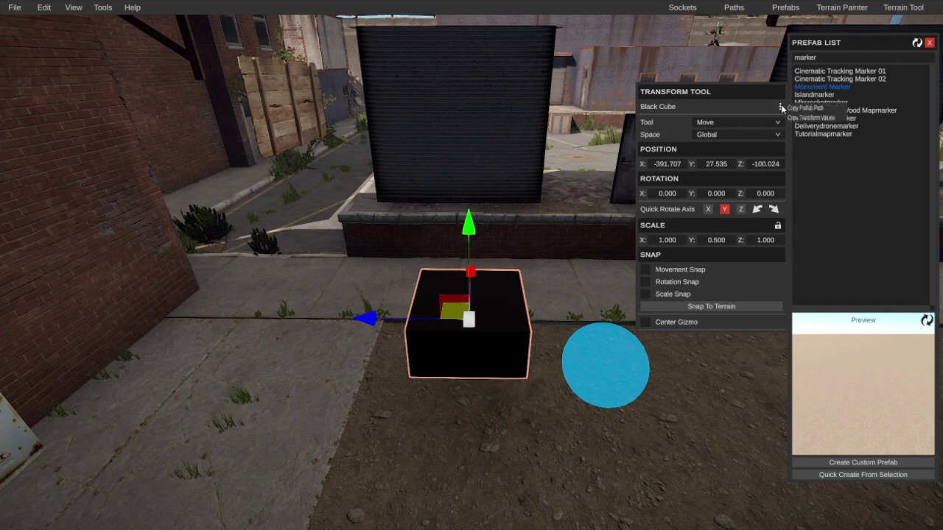
left_click(810, 118)
Step: Paste the cube's position (-391.707, 27.535, -100.024) and rotation onto the marker, then start editing its Monument Name
left_click(621, 338)
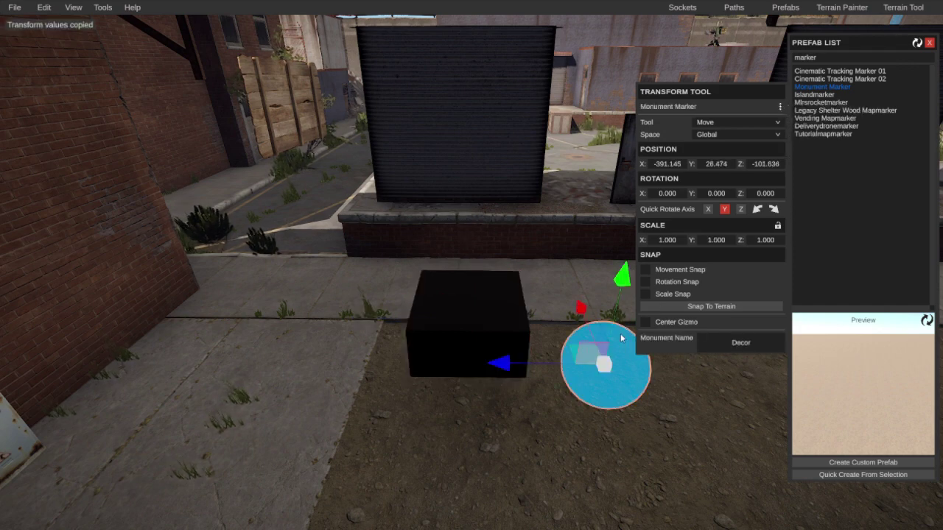
left_click(781, 106)
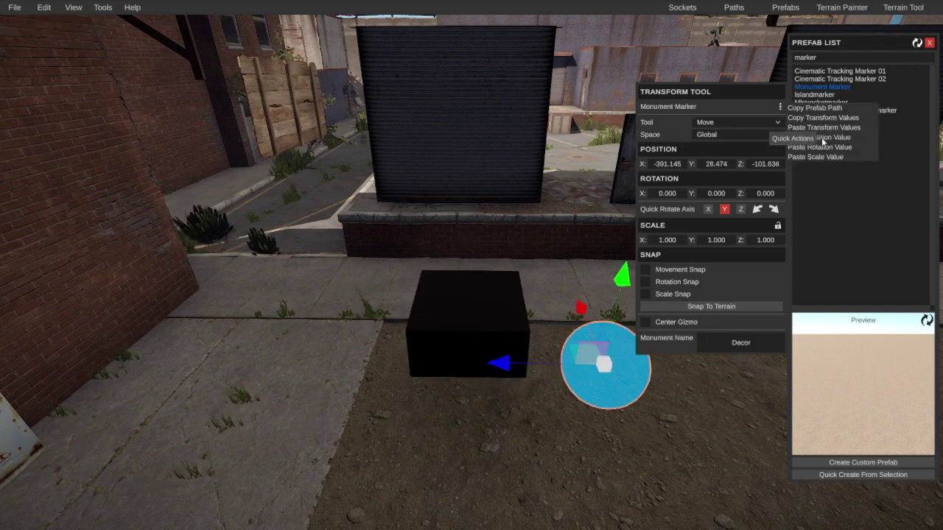
left_click(811, 138)
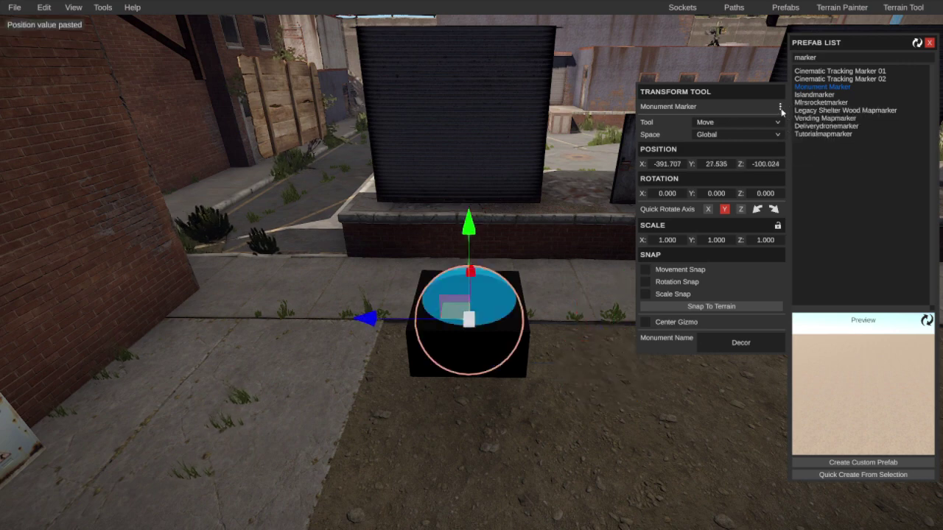
left_click(781, 108)
left_click(808, 148)
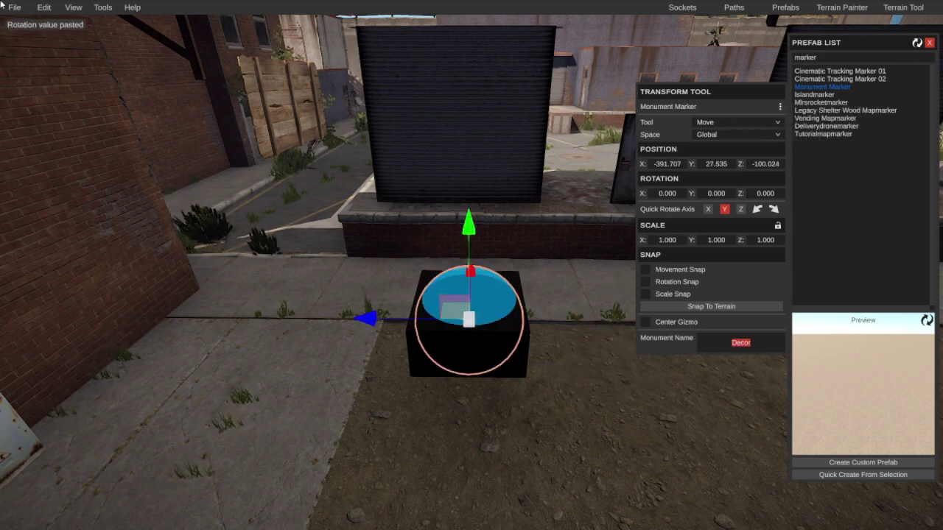
type("LT Outpost")
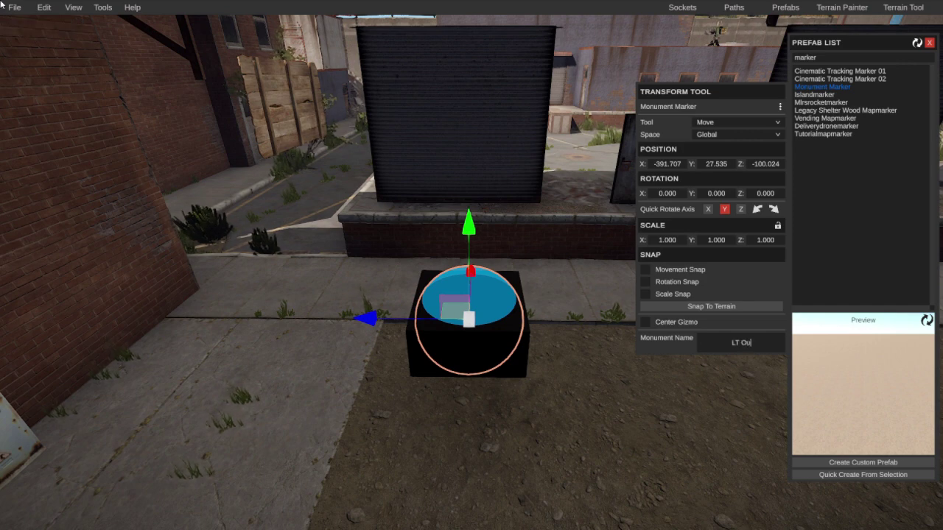
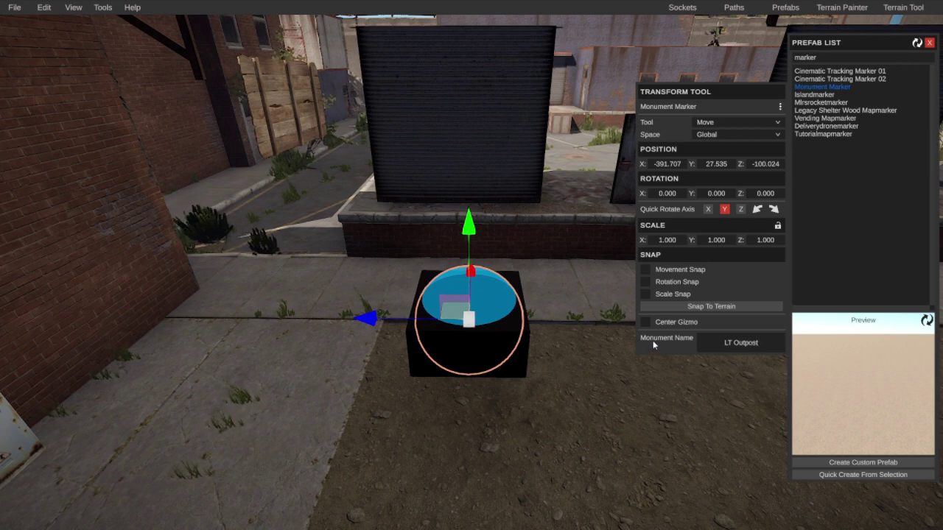
Step: Close the prefab list, then rotate the balloons 90° around Z so they lie on their side
left_click(618, 348)
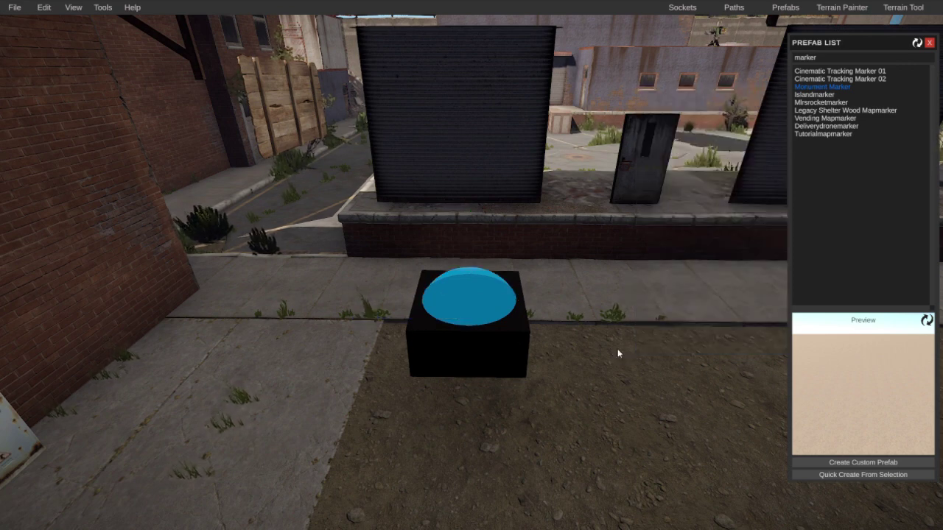
right_click_drag(618, 347, 503, 331)
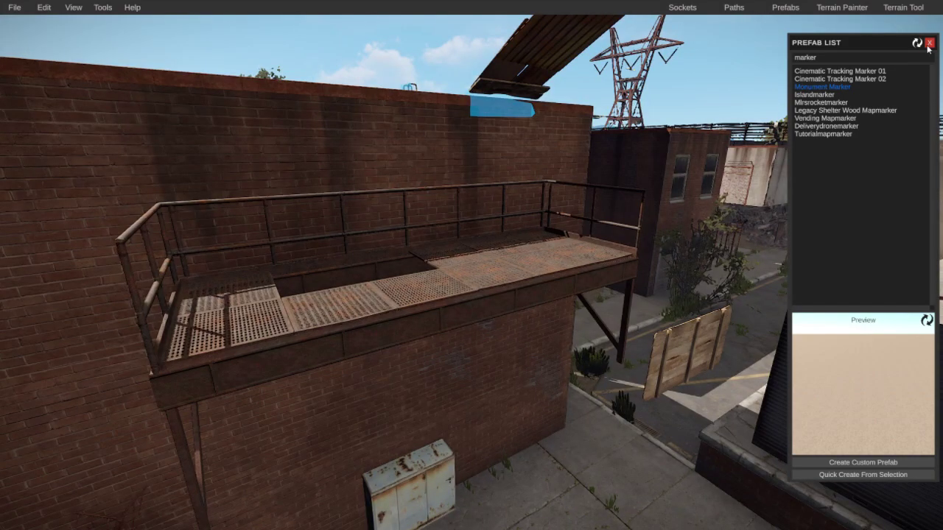
left_click(929, 43)
right_click_drag(847, 147, 527, 216)
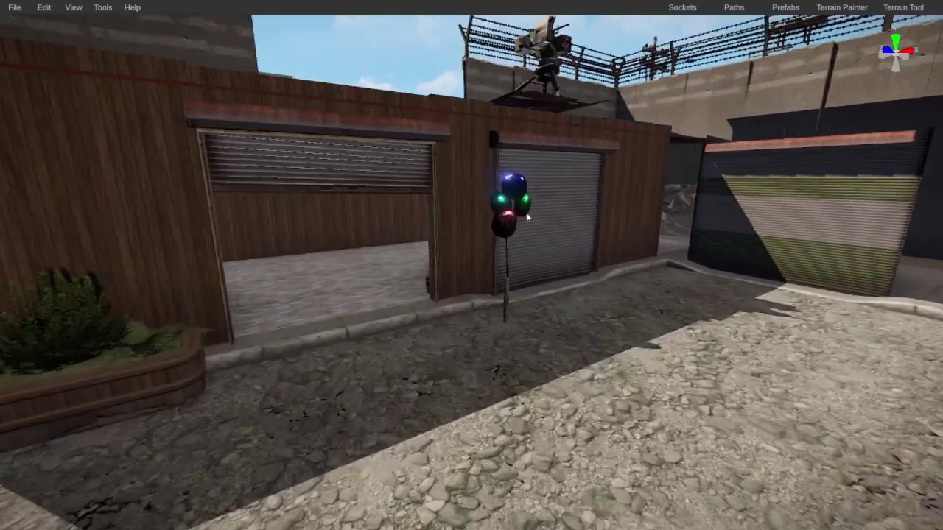
left_click(527, 215)
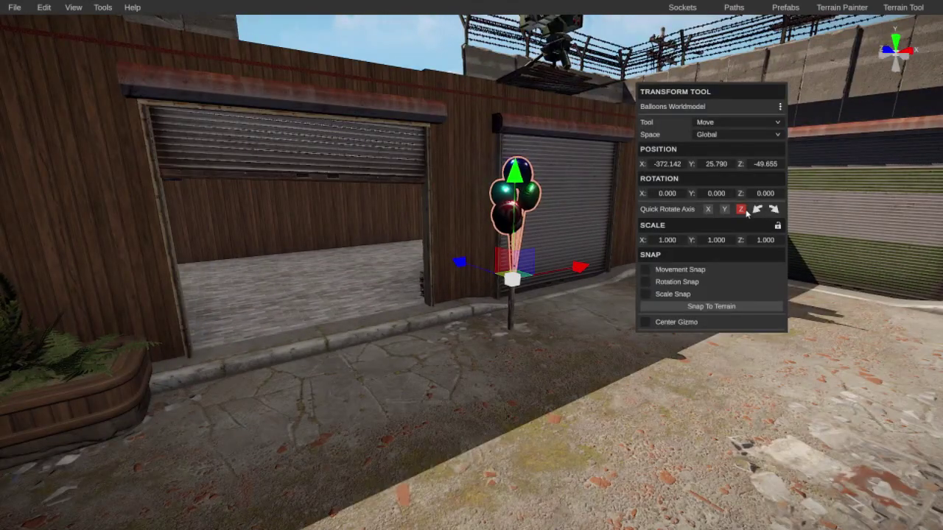
left_click(774, 209)
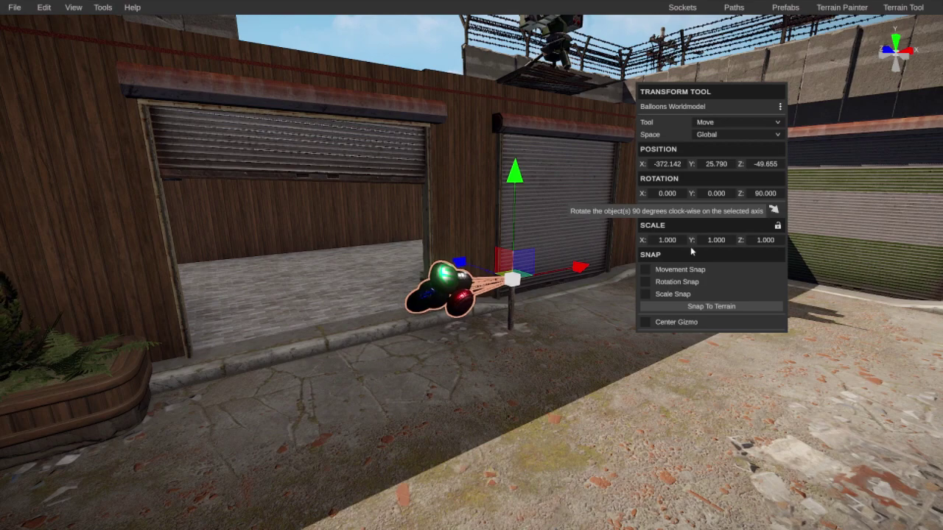
right_click_drag(489, 341, 331, 320)
Step: Rotate the rusty wrecked truck three times 90° around Z, tumble it, and lift it off the ground
left_click(331, 319)
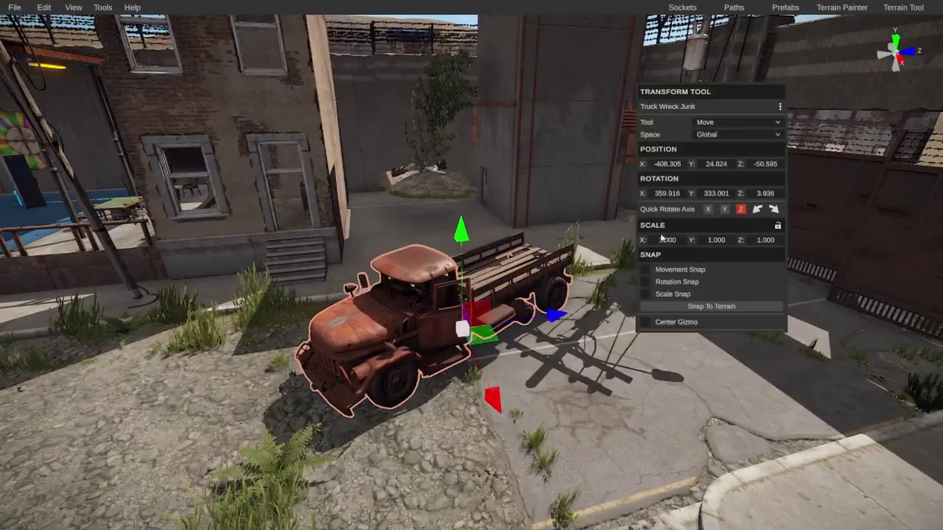
left_click(773, 212)
left_click(773, 211)
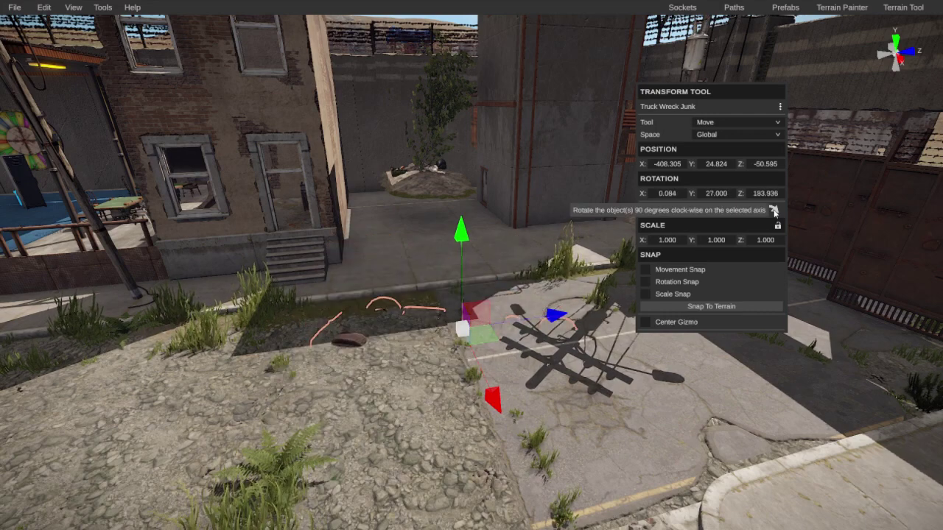
left_click(773, 211)
left_click(773, 211)
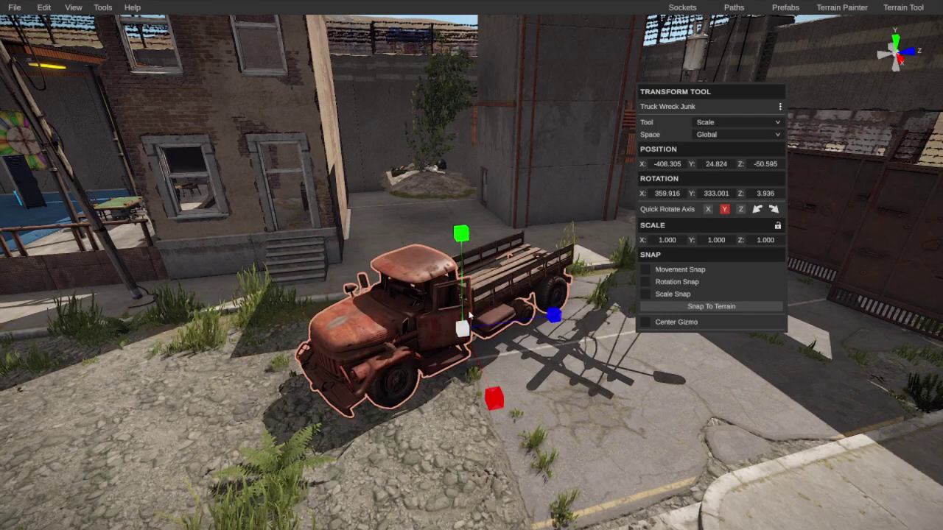
left_click_drag(455, 243, 601, 37)
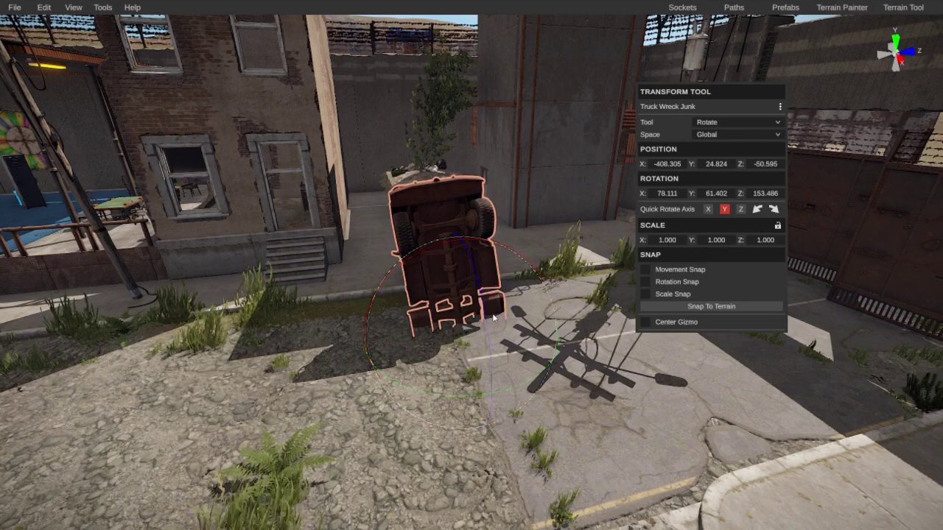
scroll(493, 317, "up", 2)
left_click_drag(478, 101, 478, 101)
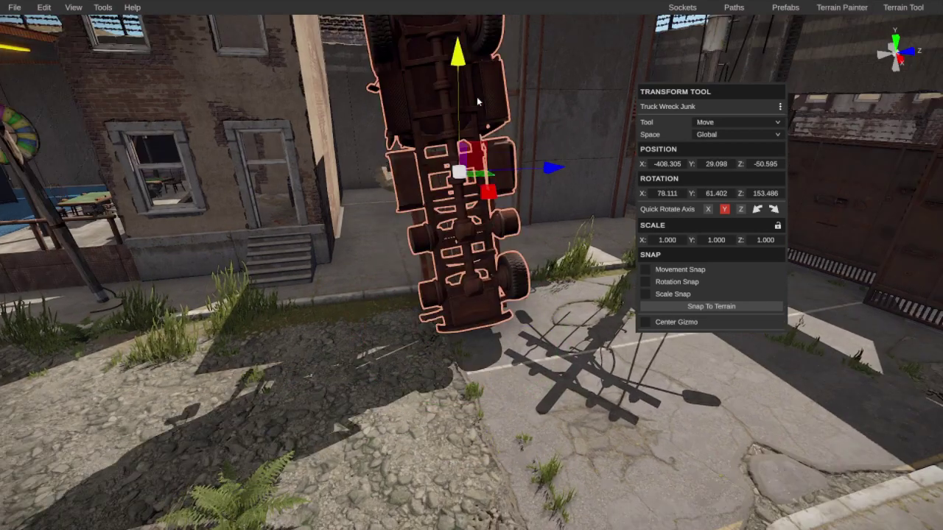
right_click_drag(484, 109, 20, 133)
Step: Raise the white compact car slightly, then tip the rusty black sedan nose-up and lift it
left_click(507, 279)
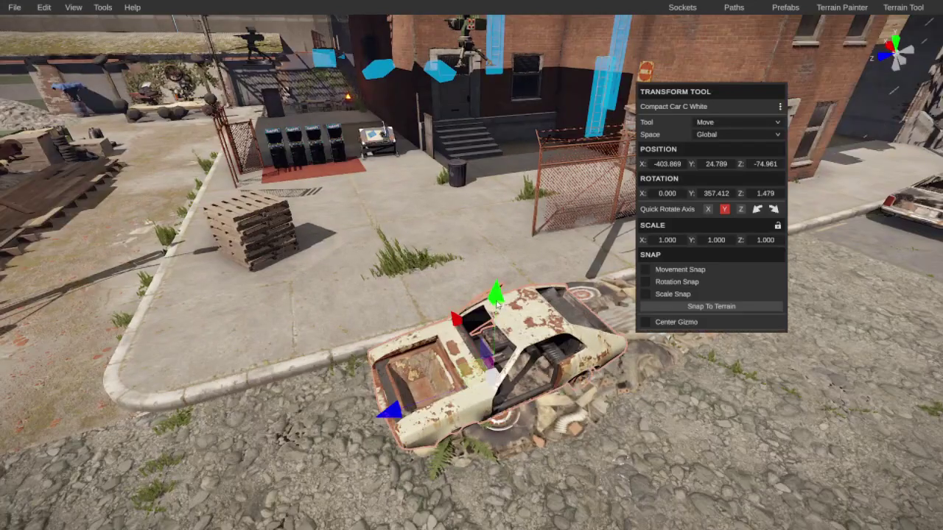
left_click_drag(499, 276, 504, 229)
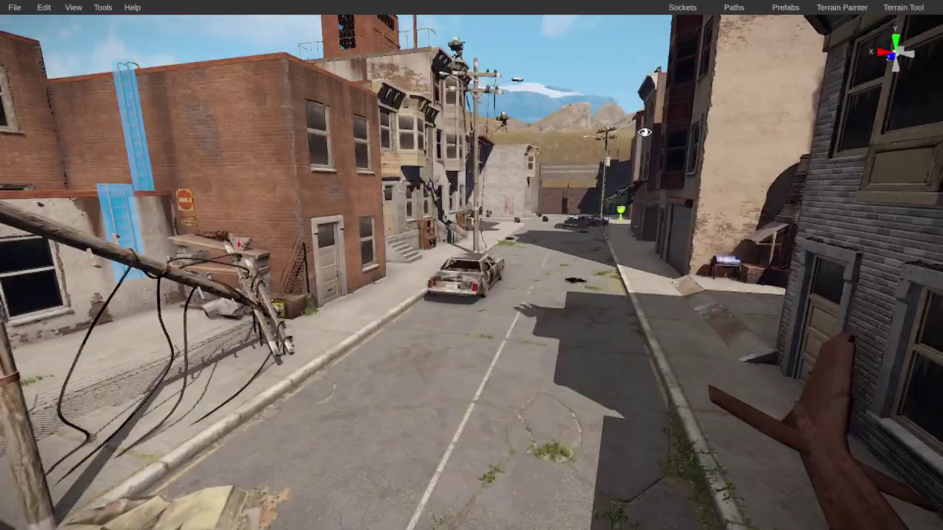
right_click_drag(516, 151, 514, 209)
left_click(513, 208)
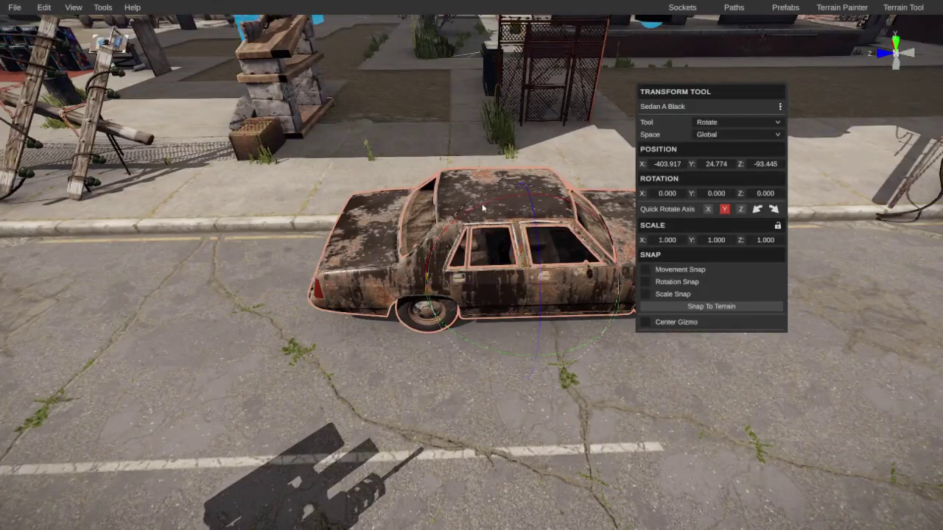
left_click_drag(482, 208, 186, 240)
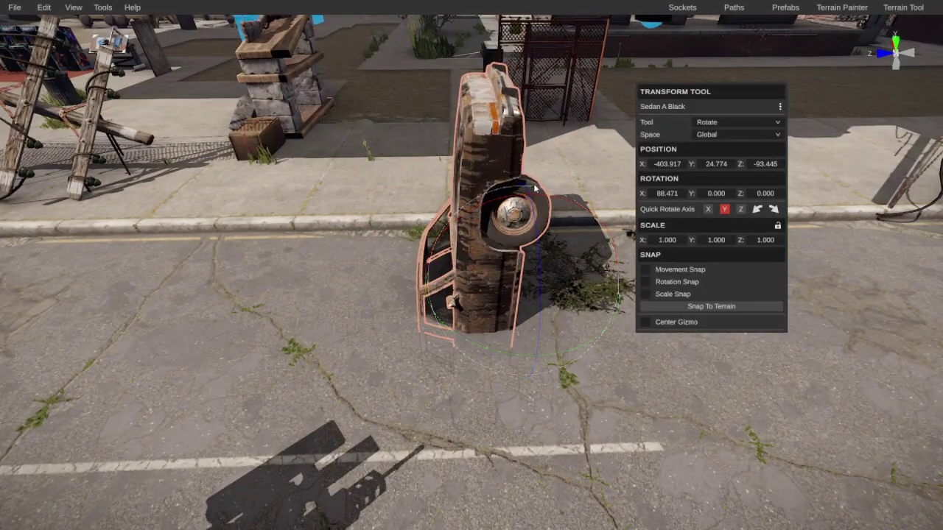
left_click_drag(531, 186, 542, 30)
right_click(545, 193)
Step: Tip the wrecked white sedan onto its end and raise it upward
right_click_drag(545, 193, 475, 373)
left_click(434, 331)
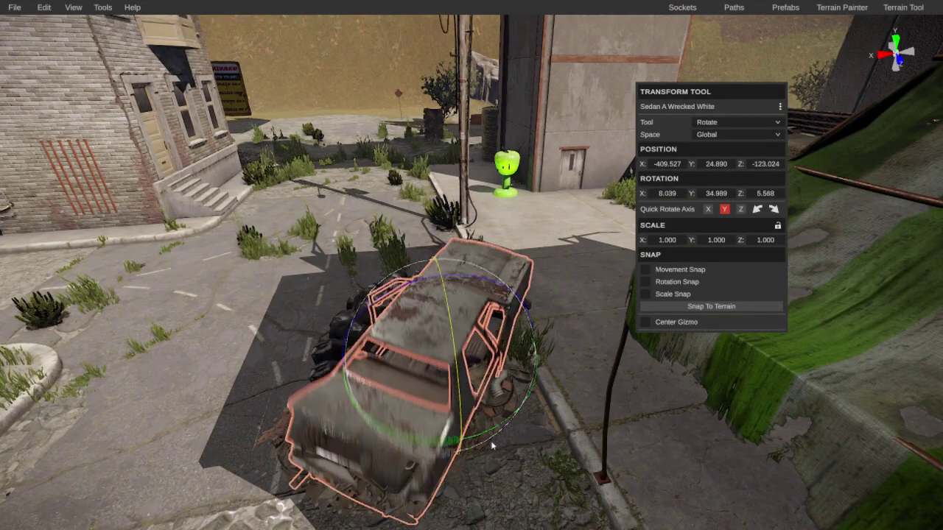
left_click_drag(492, 446, 516, 412)
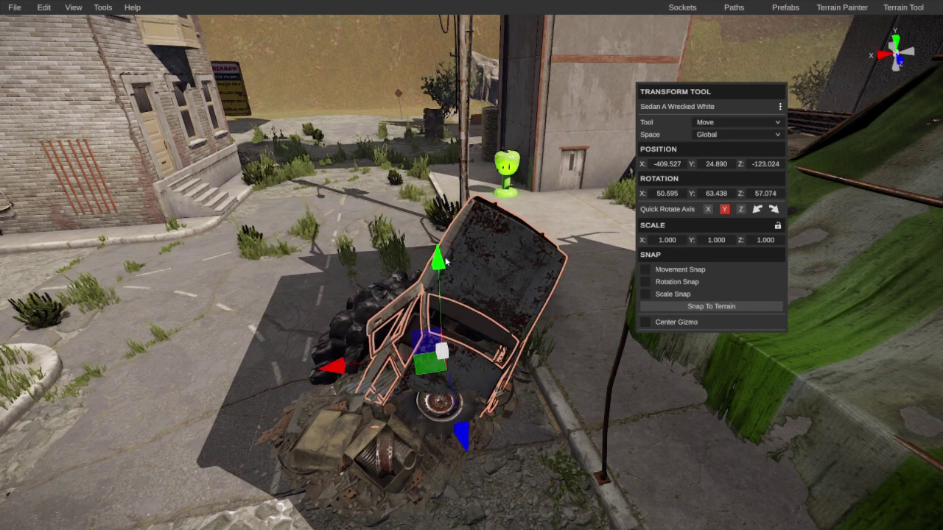
left_click_drag(445, 260, 442, 112)
right_click_drag(442, 111, 454, 229)
Step: Raise the forklift, rotate it onto its end, and lift it higher
left_click(533, 264)
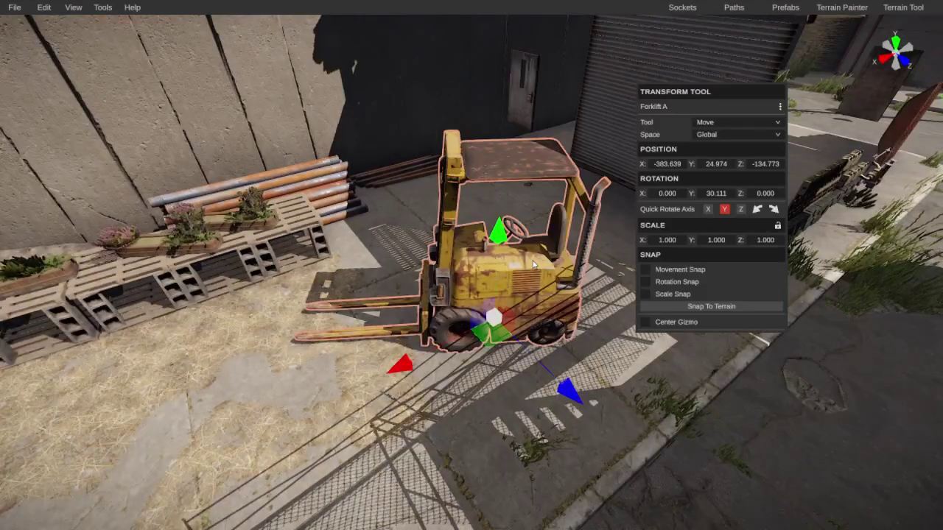
left_click_drag(501, 235, 523, 134)
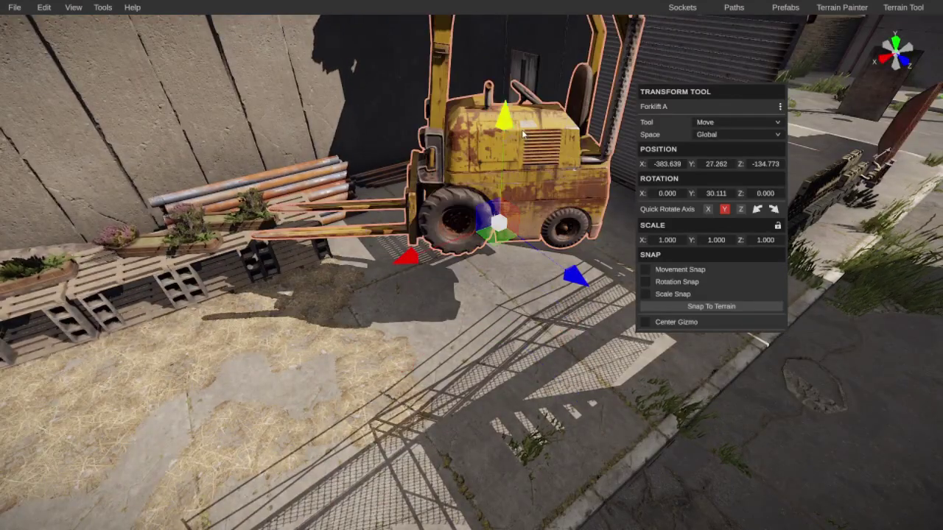
left_click_drag(462, 139, 395, 184)
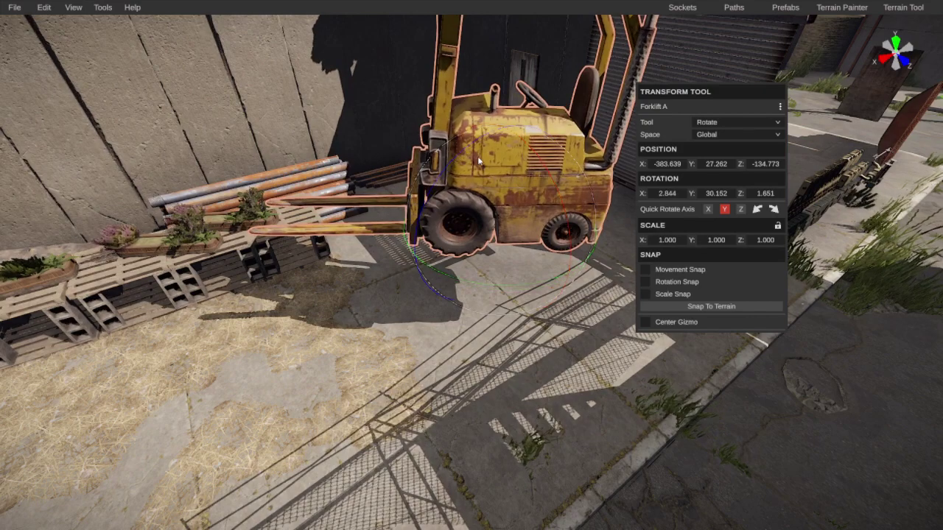
mouse_move(478, 160)
left_mouse_down()
mouse_move(475, 182)
mouse_move(489, 179)
mouse_move(355, 121)
mouse_move(474, 162)
left_mouse_up()
key("w")
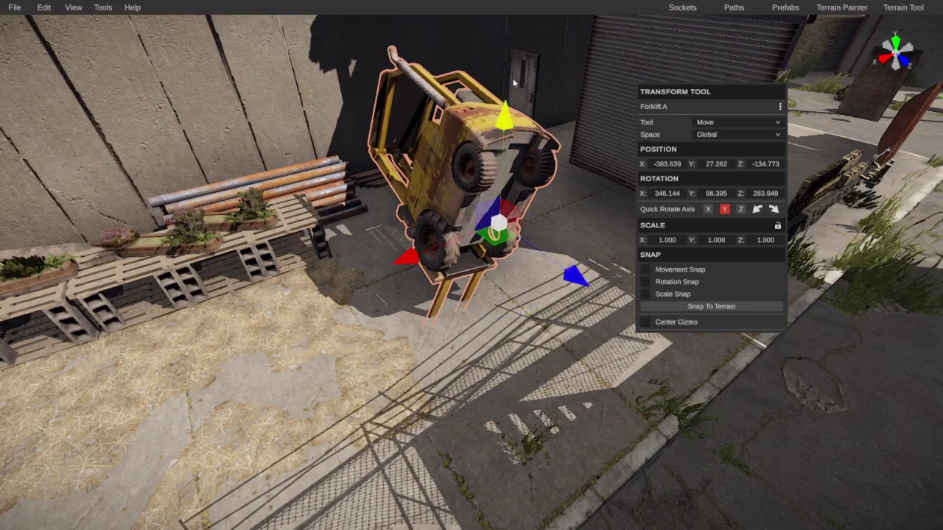
left_click_drag(505, 118, 505, 65)
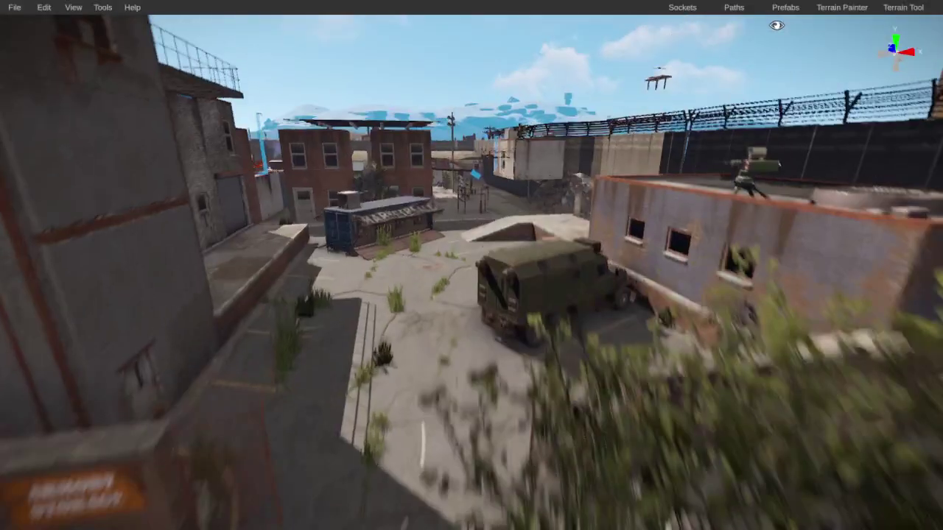
Step: Tumble the army truck onto its end and raise it above the ground
left_click(565, 230)
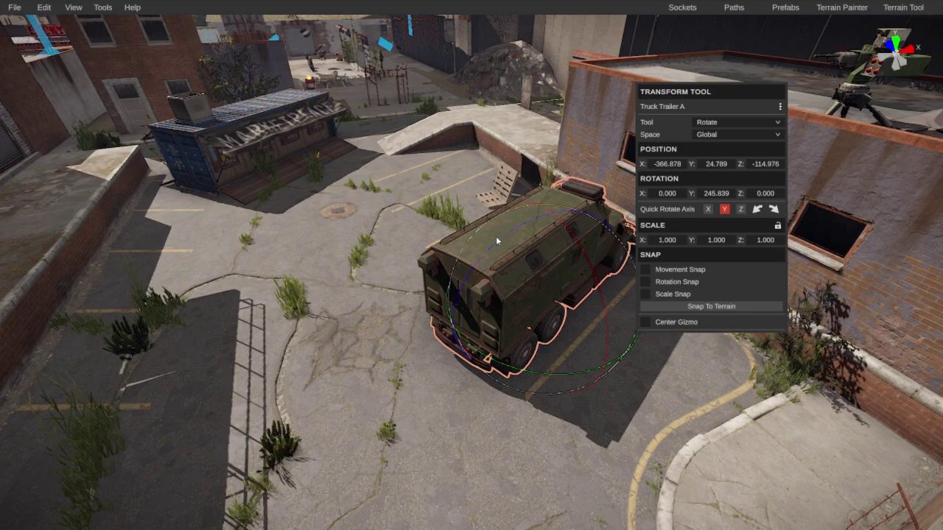
left_click_drag(496, 235, 365, 320)
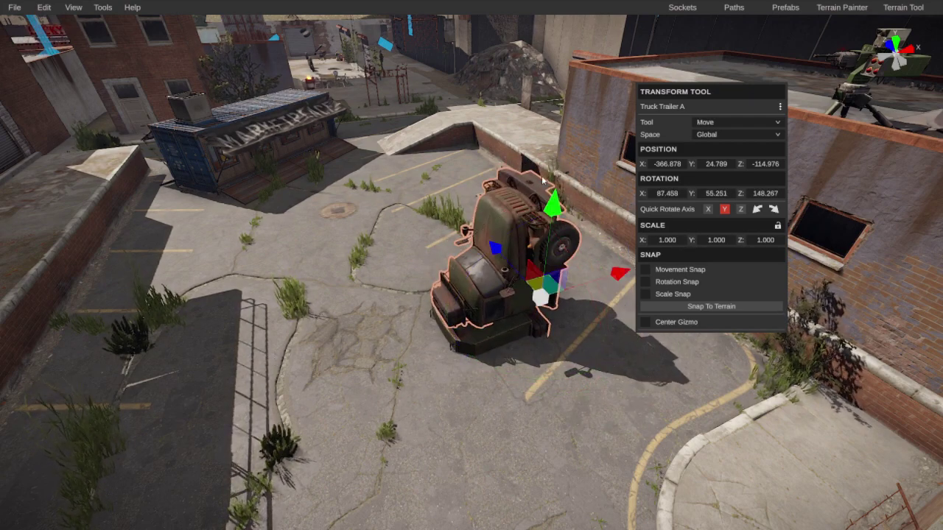
left_click_drag(572, 73, 573, 71)
Step: Delete the crane boom on the brick-building street
right_click_drag(571, 73, 68, 58)
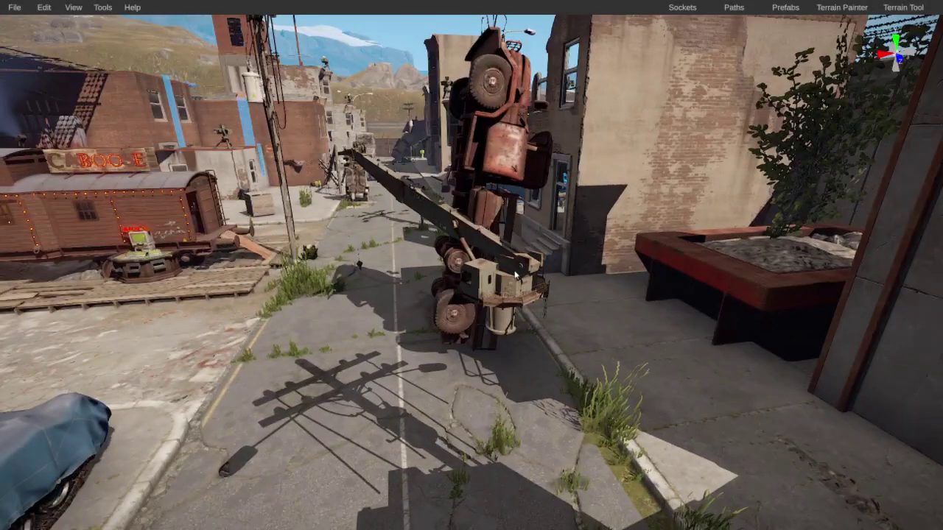
key("Delete")
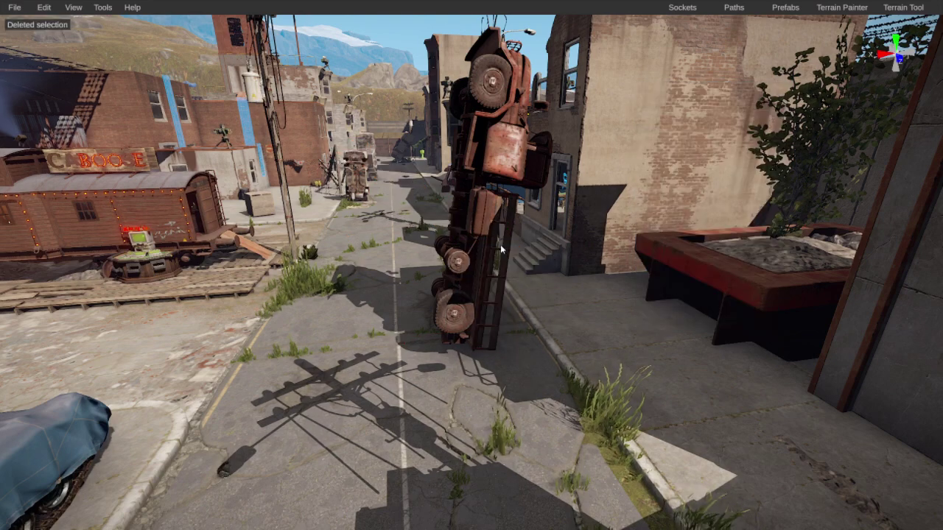
right_click_drag(501, 247, 538, 248)
Step: Place the Tardis prefab in the yard street, flip it around Z, and raise it
left_click(772, 23)
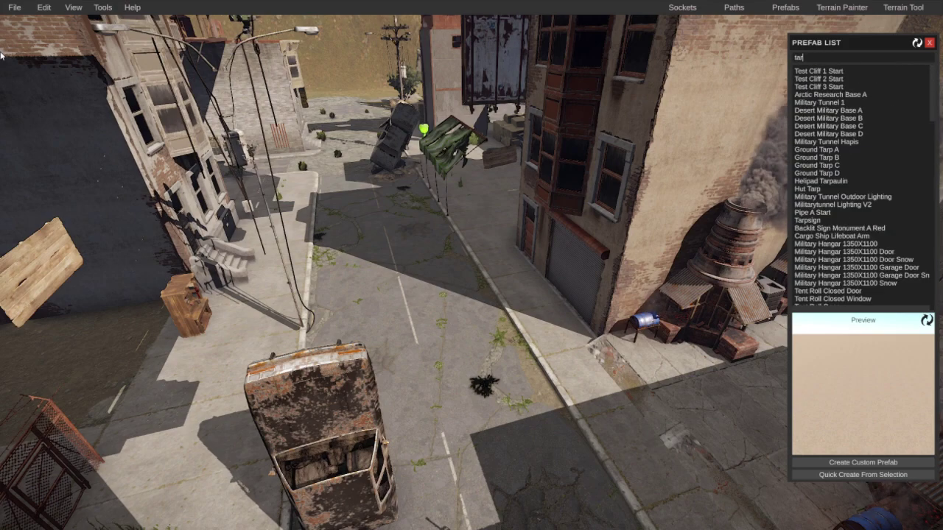
left_click(803, 71)
mouse_move(803, 71)
right_mouse_down()
mouse_move(830, 164)
mouse_move(921, 137)
mouse_move(889, 185)
mouse_move(814, 72)
right_mouse_up()
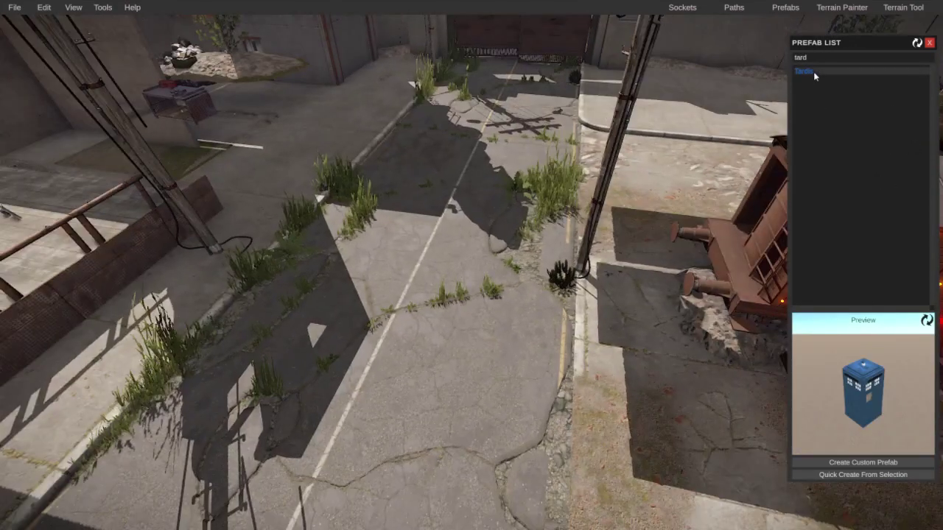
left_click(416, 210)
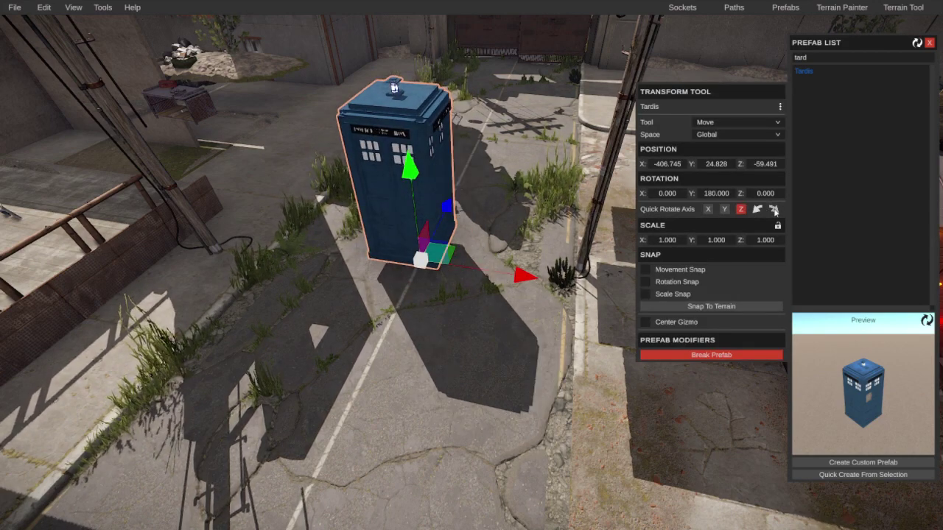
left_click(774, 210)
left_click_drag(402, 43, 406, 4)
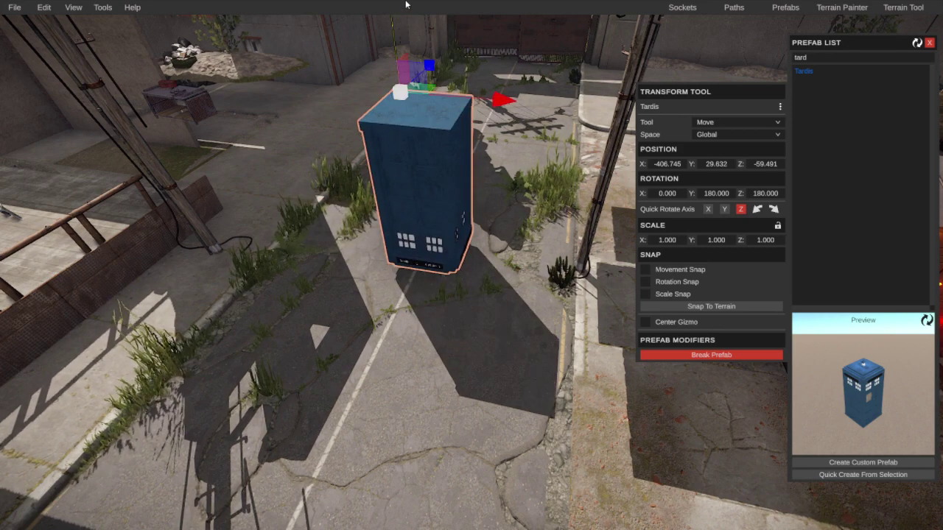
right_click_drag(463, 75, 443, 108)
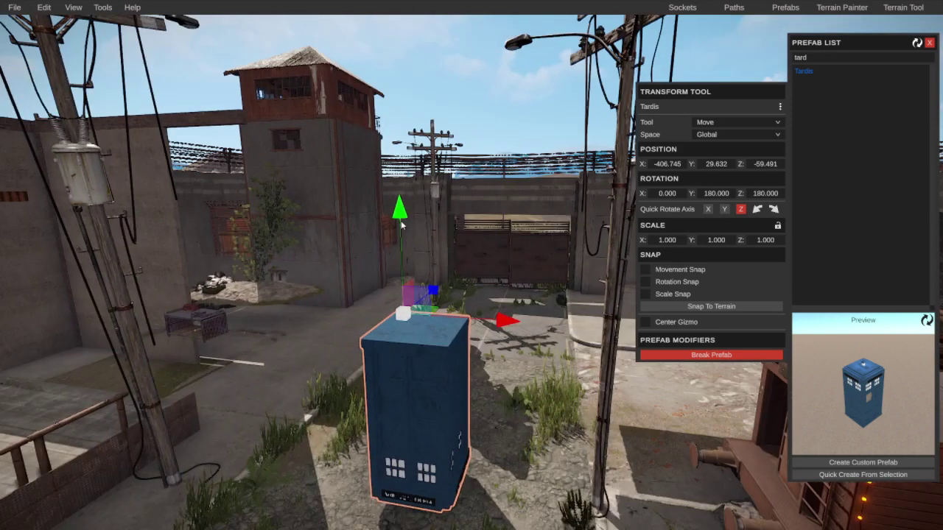
left_click(418, 190)
right_click_drag(417, 190, 501, 321)
Step: Tip the white van onto its side and stand it upright
left_click(472, 321)
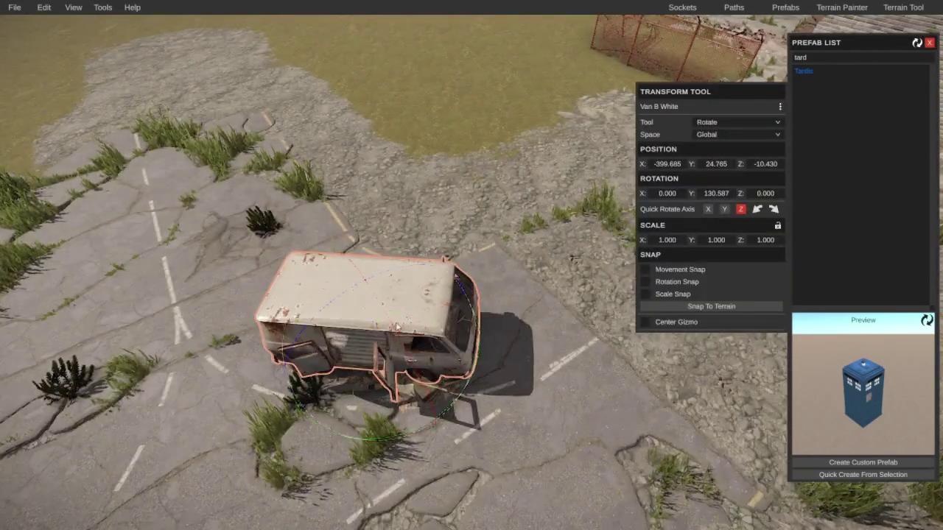
left_click_drag(396, 327, 354, 236)
left_click_drag(147, 353, 148, 338)
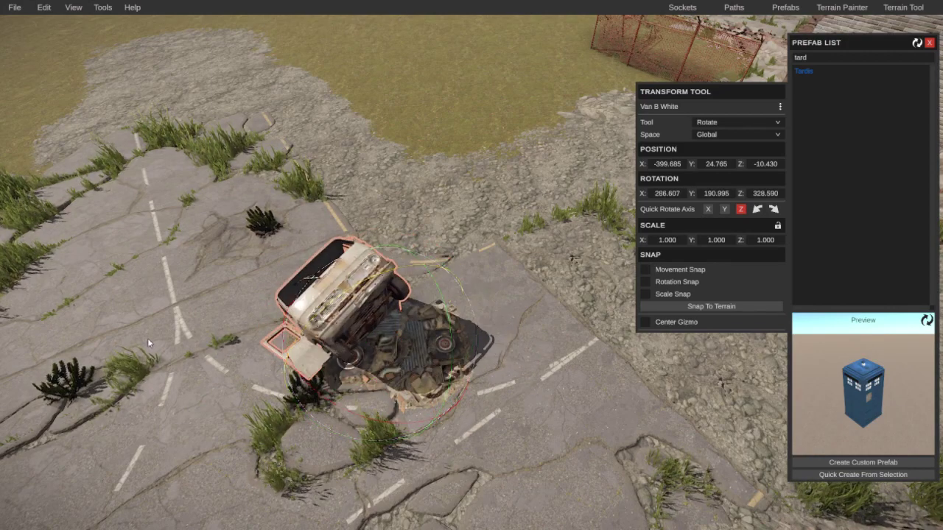
left_click_drag(372, 282, 386, 261)
key("Escape")
scroll(404, 201, "up", 3)
right_click_drag(404, 201, 468, 321)
Step: Using Local space, tilt the red compact car nose-up and raise it
left_click(468, 322)
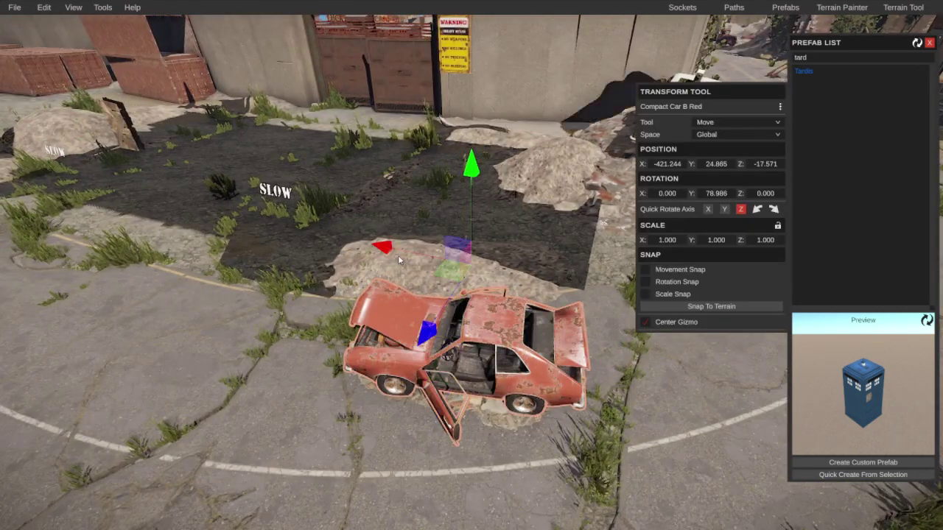
right_click_drag(397, 255, 681, 360)
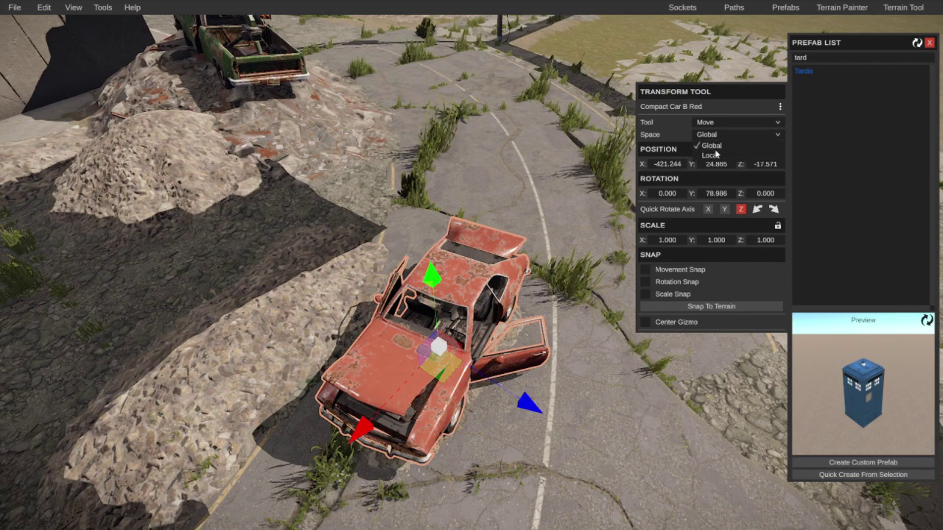
left_click(711, 155)
key("r")
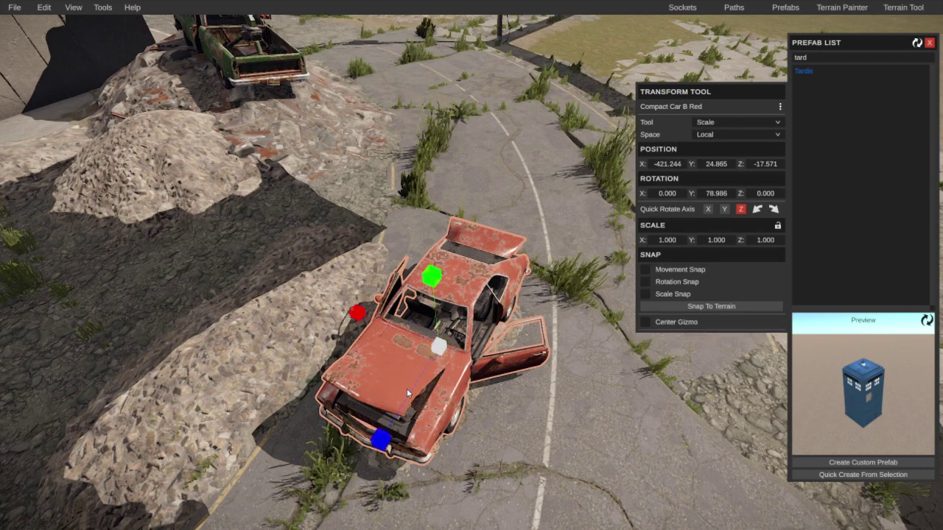
key("e")
left_click_drag(431, 243, 506, 165)
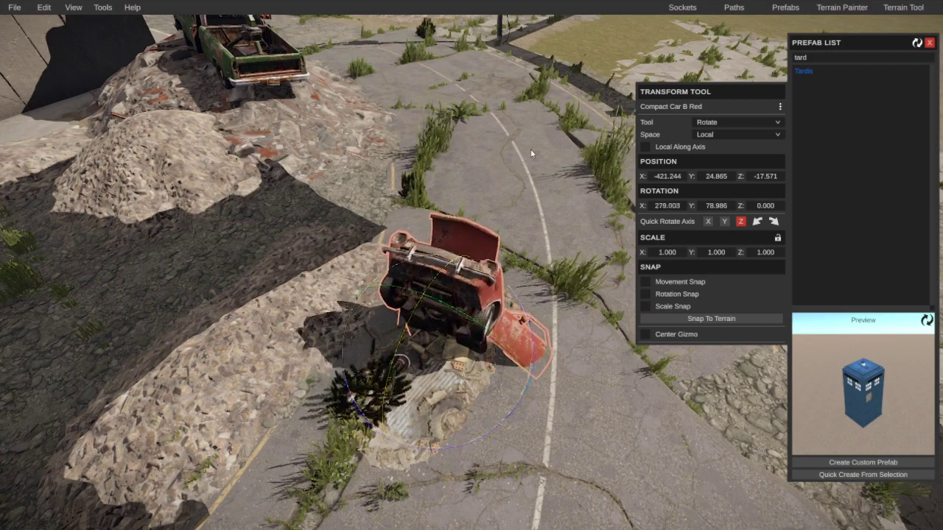
key("w")
left_click(646, 147)
left_click_drag(479, 273, 445, 170)
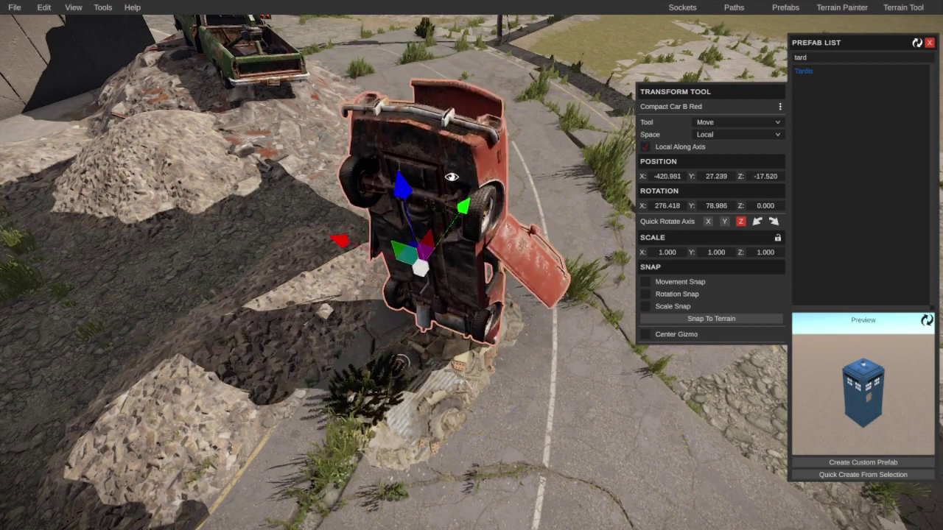
right_click_drag(445, 170, 379, 169)
Step: Stand the truck wreck upright and fine-tune its position along its axis
left_click(379, 169)
key("f")
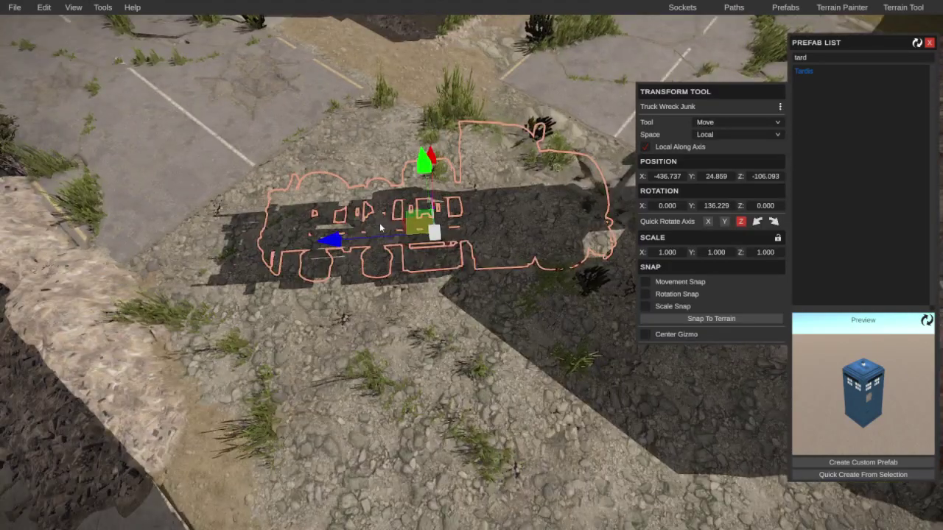
key("e")
left_click_drag(331, 158, 86, 147)
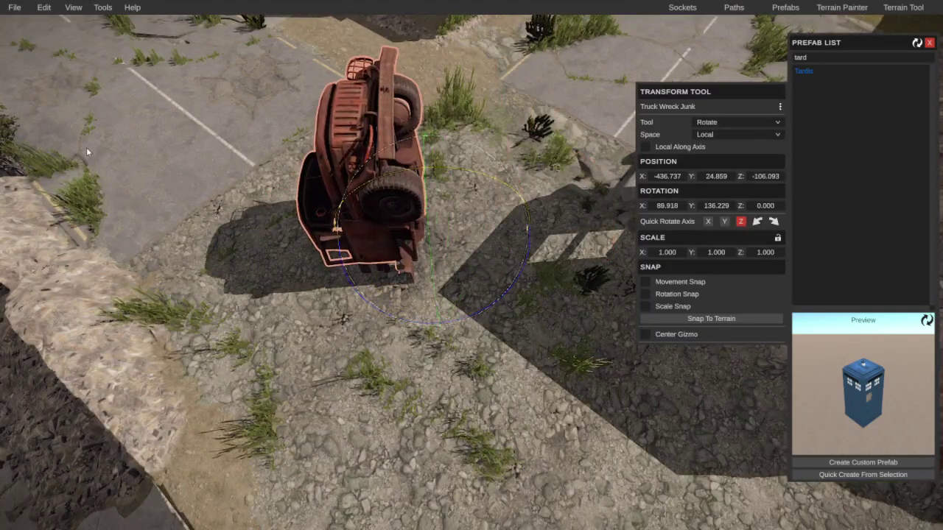
key("w")
left_click_drag(439, 151, 440, 116)
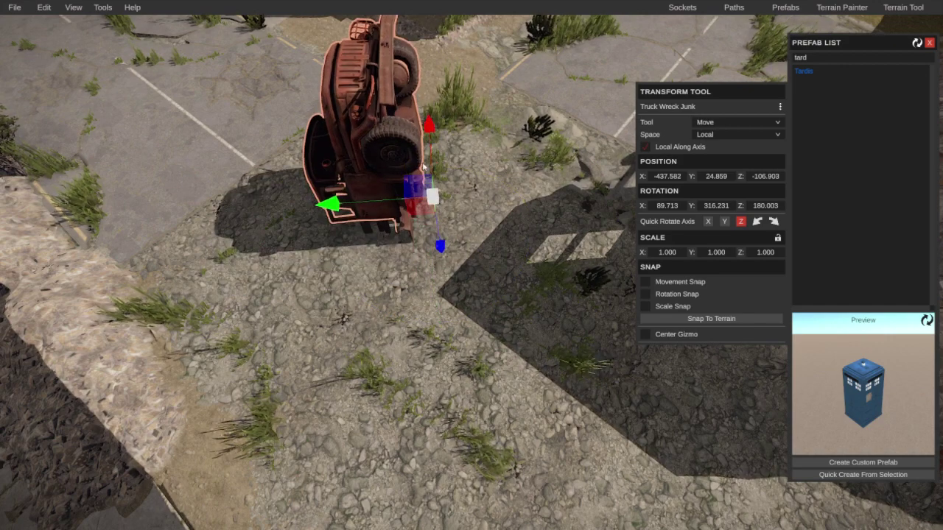
mouse_move(328, 205)
left_mouse_down()
mouse_move(243, 211)
mouse_move(336, 204)
mouse_move(316, 206)
mouse_move(331, 210)
left_mouse_up()
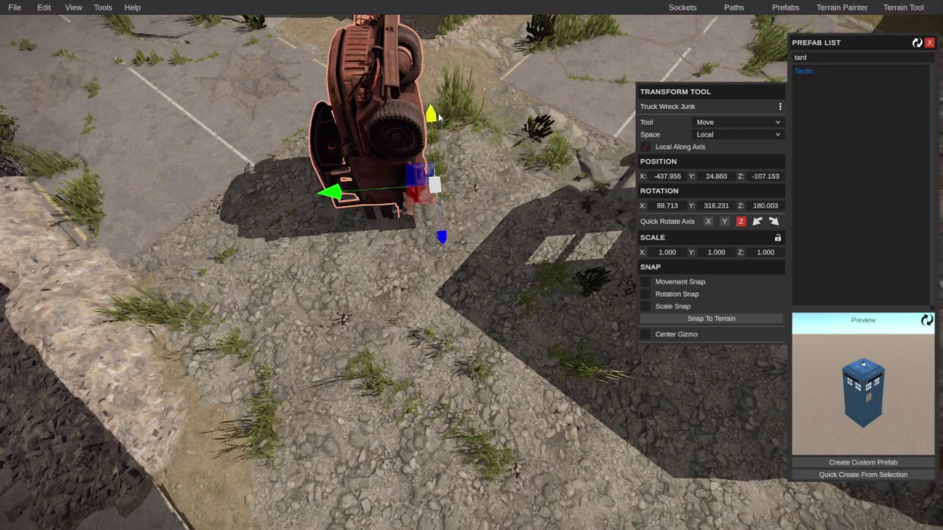
right_click_drag(439, 116, 427, 245)
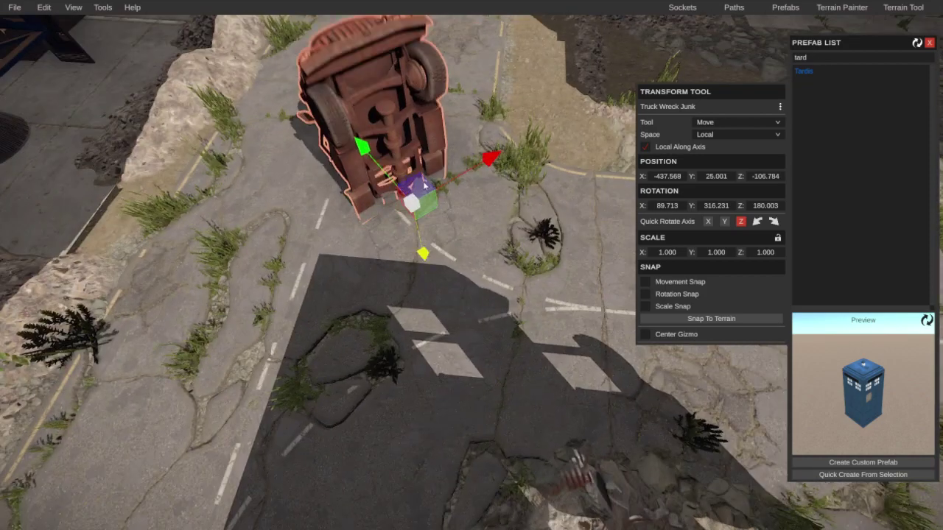
right_click_drag(419, 101, 420, 67)
Step: Stand the wrecked sedan on end at rotation 85.136, 311.528, 223.263
right_click_drag(226, 7, 527, 253)
left_click(527, 252)
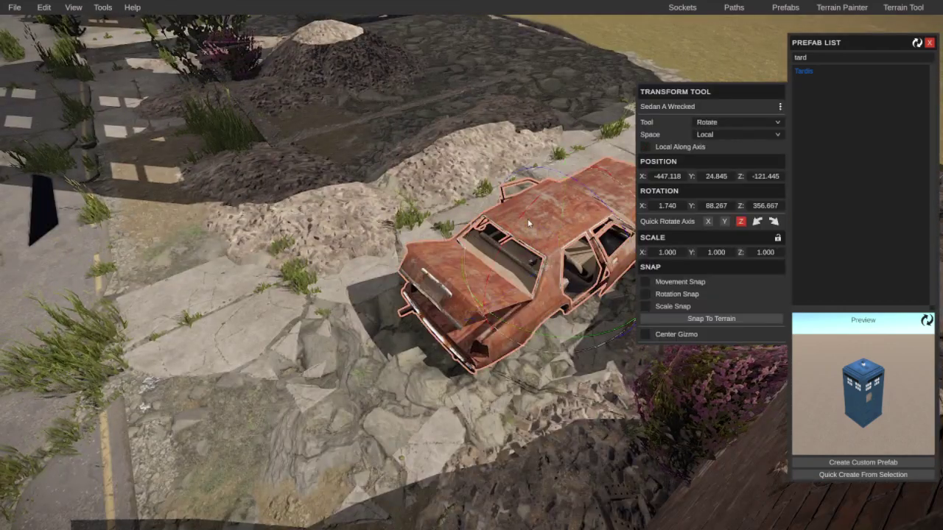
left_click_drag(528, 223, 294, 426)
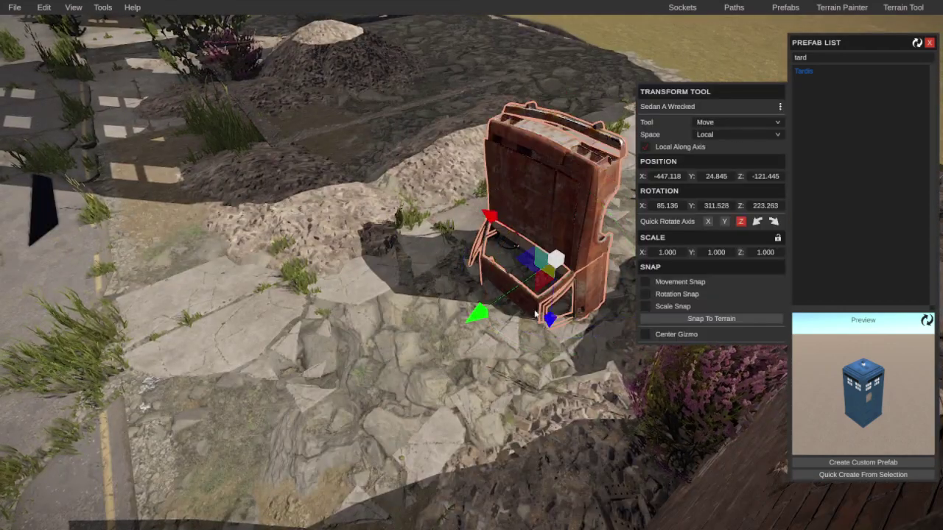
right_click_drag(571, 234, 560, 220)
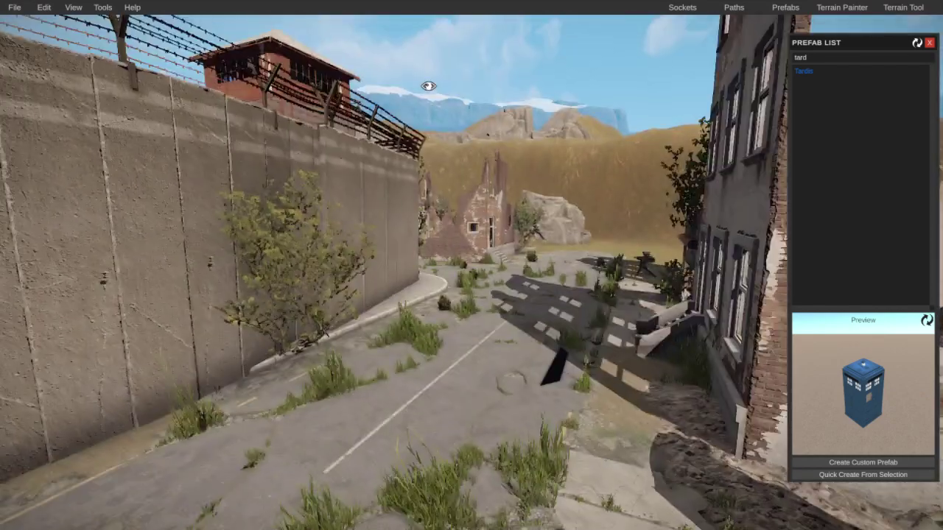
right_click_drag(427, 86, 545, 159)
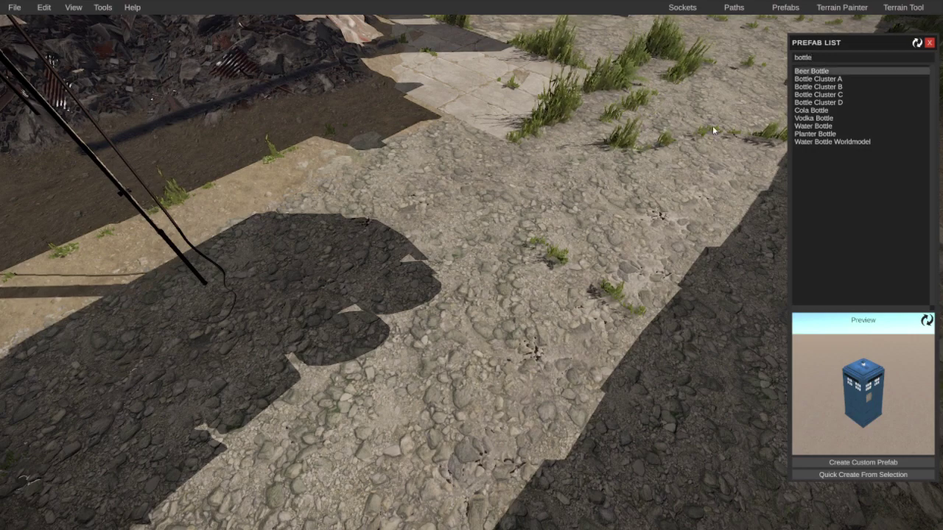
Step: Drop a Beer Bottle prefab onto the cracked road
right_click_drag(713, 131, 310, 134)
right_click_drag(429, 184, 383, 154)
left_click(479, 178)
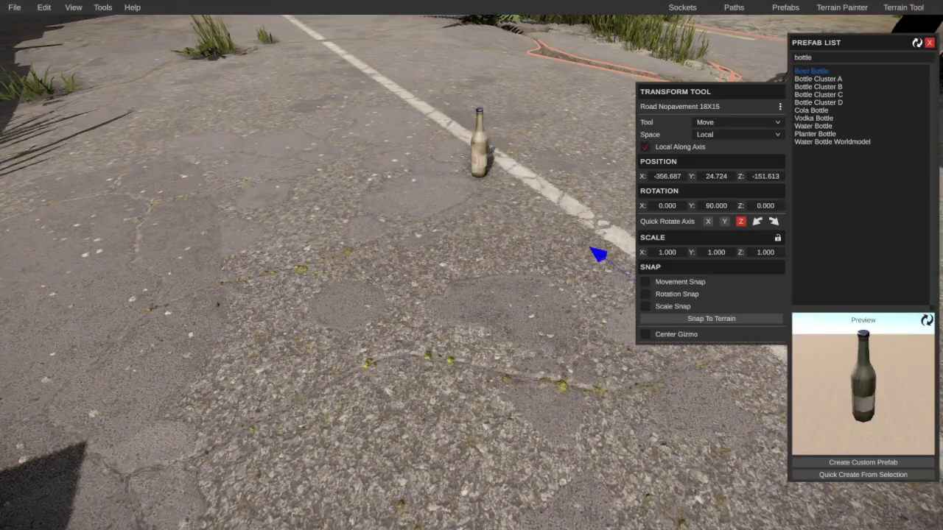
right_click_drag(480, 177, 513, 151)
Step: Tip Truck Trailer A onto its side and raise it above the bottle
key("e")
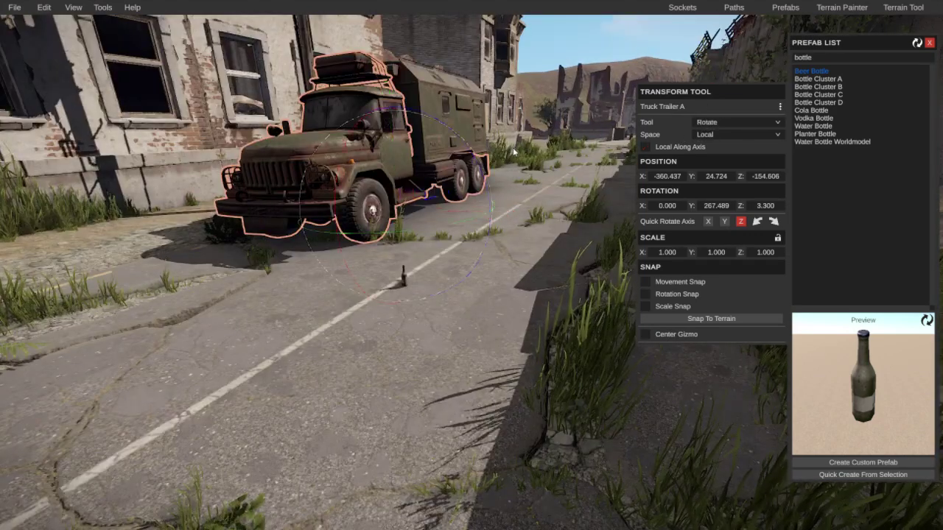
left_click_drag(276, 316, 153, 503)
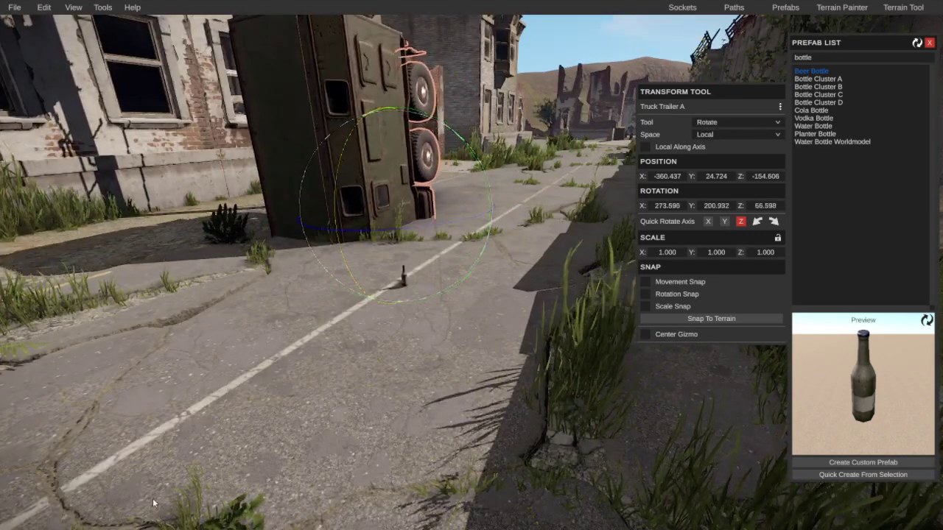
left_click_drag(464, 215, 569, 200)
left_click_drag(502, 96, 545, 4)
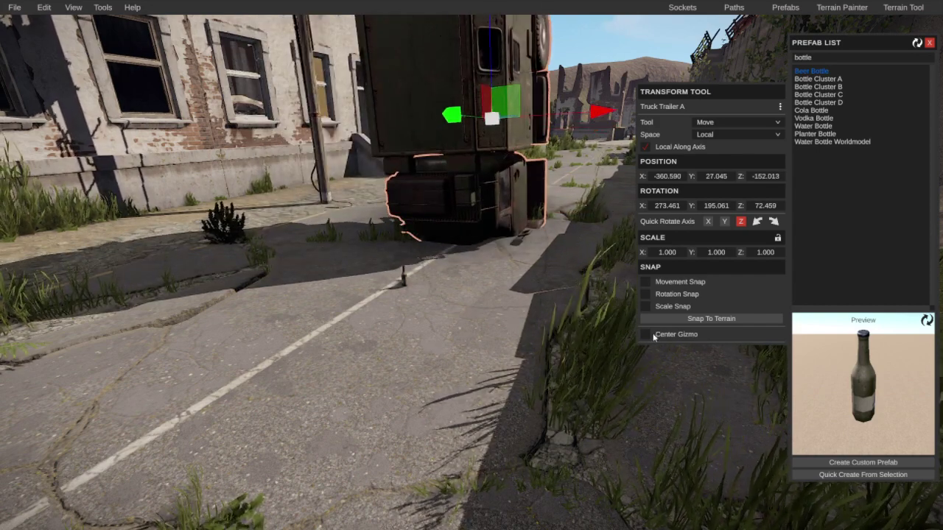
left_click_drag(465, 159, 453, 137)
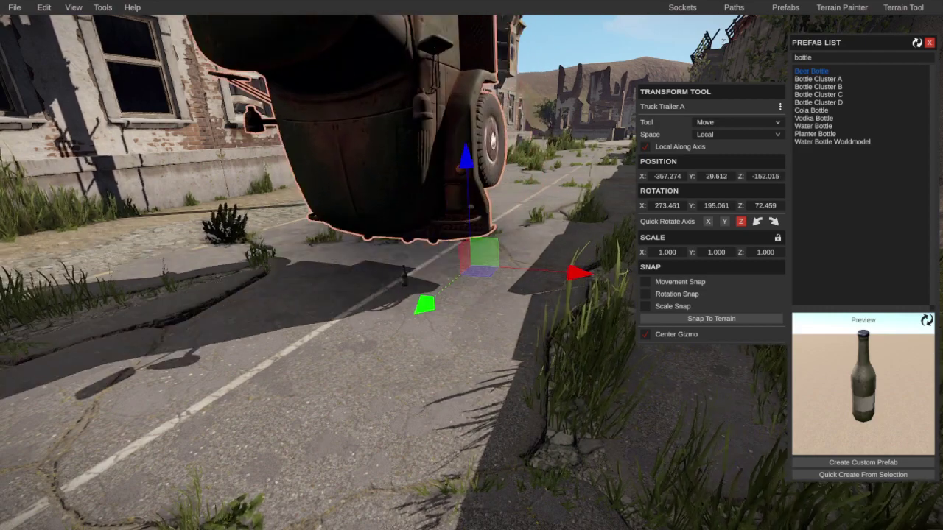
Step: Lower the trailer to balance on the bottle's neck at -356.635, 29.486, -151.721
right_click_drag(317, 436, 527, 276)
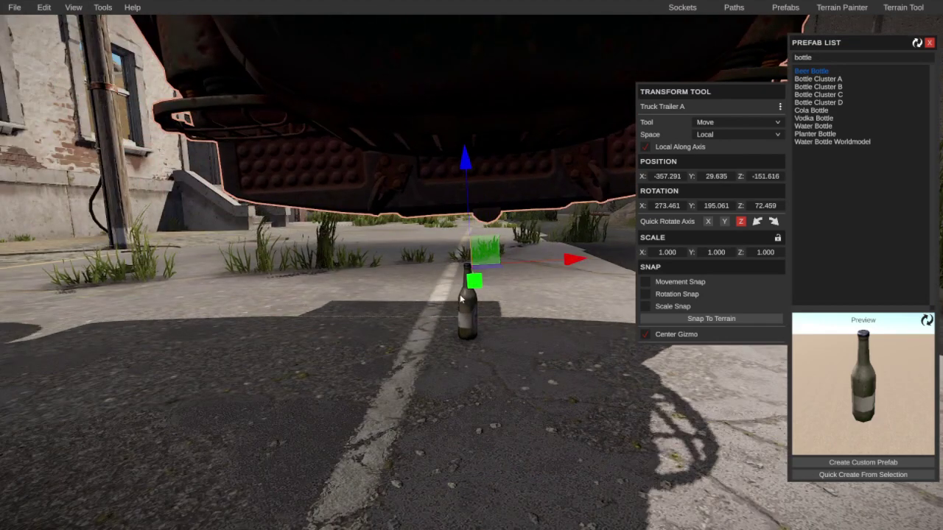
left_click_drag(461, 297, 425, 361)
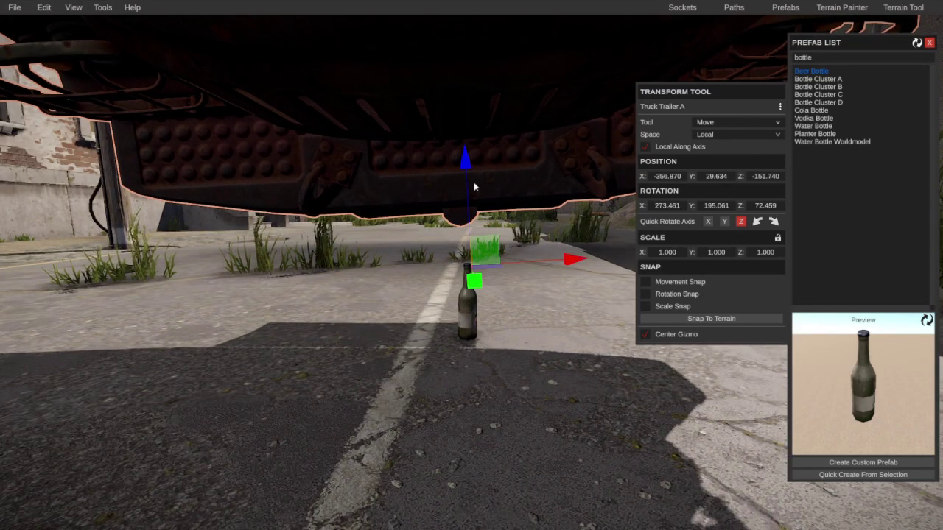
left_click_drag(472, 172, 474, 198)
mouse_move(518, 296)
right_mouse_down()
mouse_move(508, 299)
mouse_move(518, 296)
right_mouse_up()
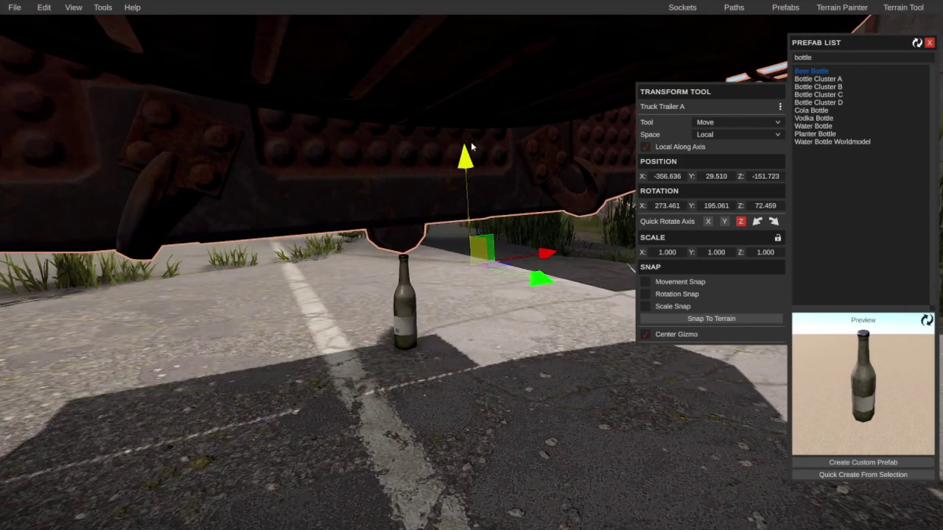
key("Escape")
right_click_drag(413, 265, 531, 232)
left_click(474, 225)
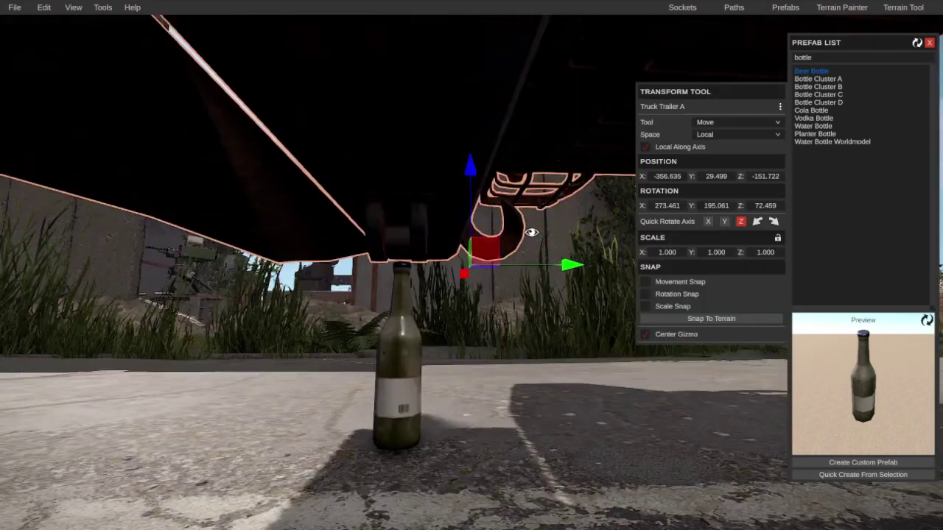
mouse_move(486, 171)
right_mouse_down()
mouse_move(435, 228)
mouse_move(425, 217)
mouse_move(477, 185)
right_mouse_up()
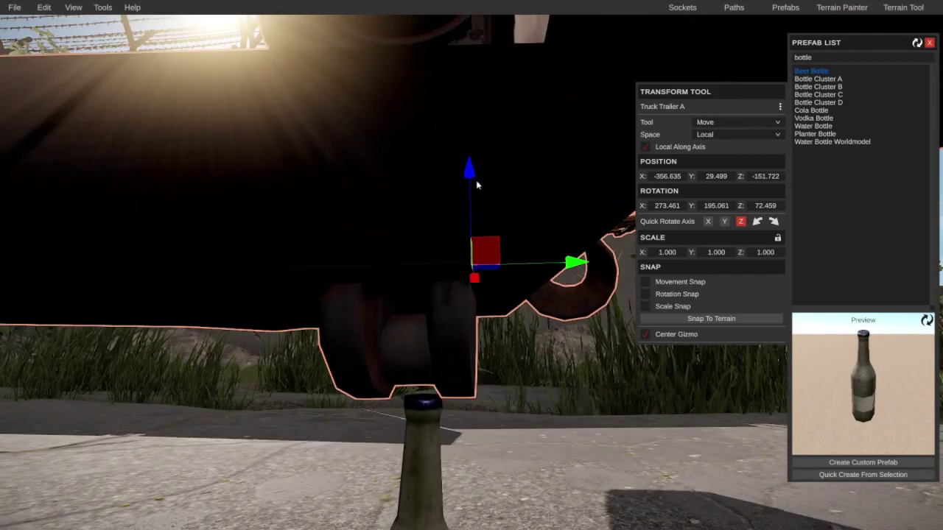
scroll(491, 331, "down", 3)
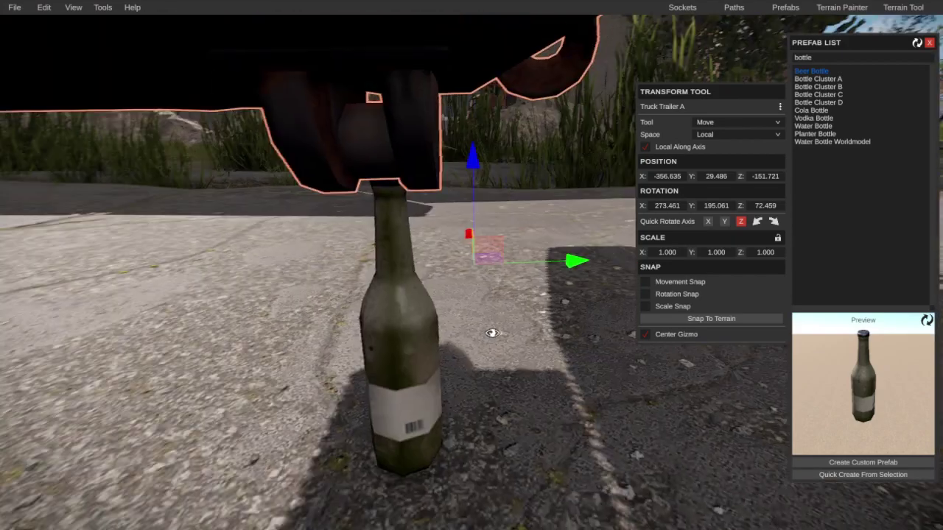
right_click_drag(491, 331, 63, 212)
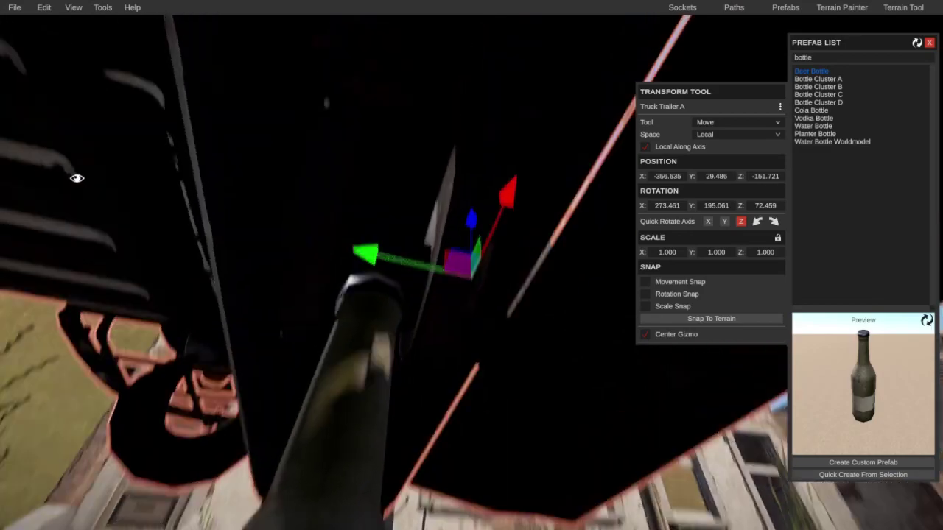
right_click_drag(77, 178, 656, 258)
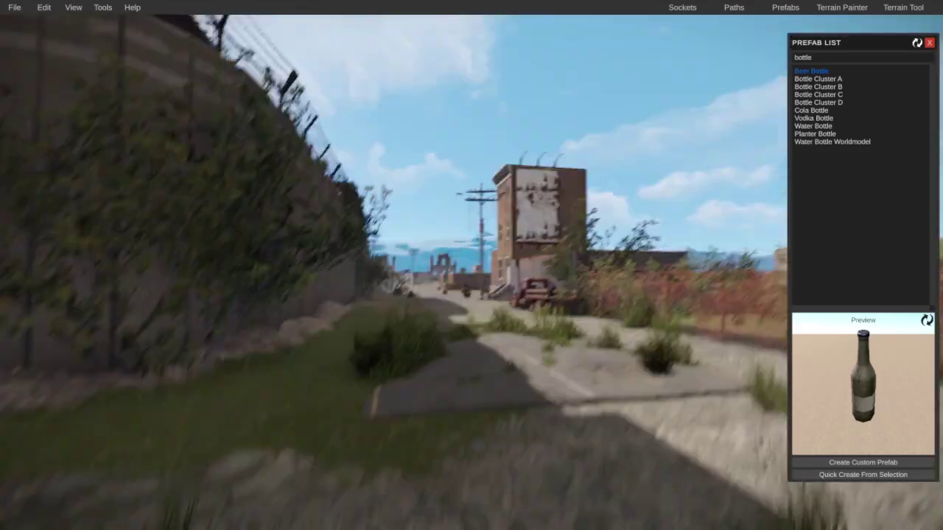
Step: Select the Truck Wreck Junk and move it toward the prison wall
right_click_drag(472, 265, 542, 274)
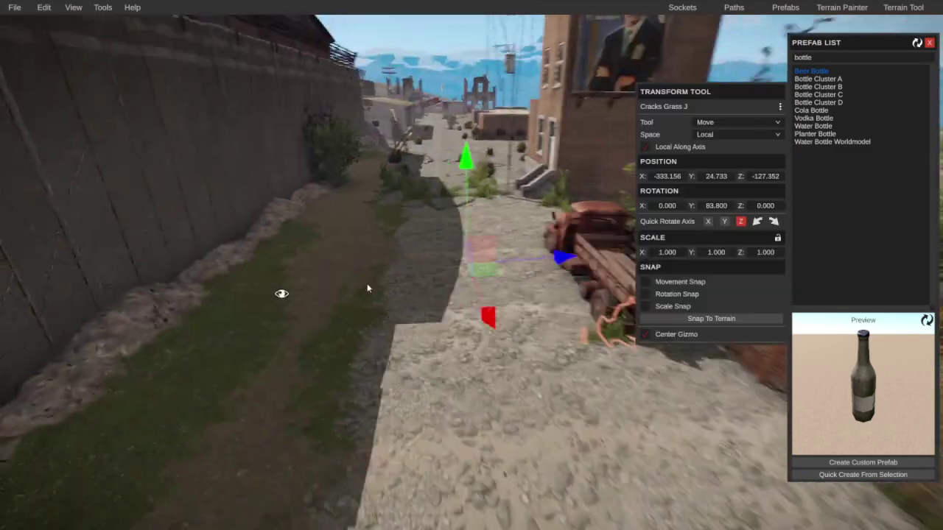
right_click_drag(442, 277, 460, 280)
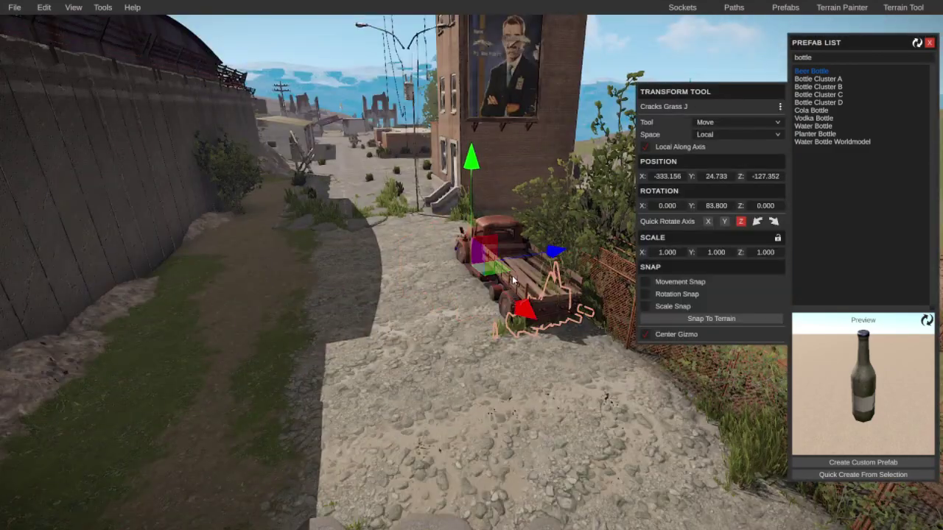
right_click_drag(503, 223, 343, 206)
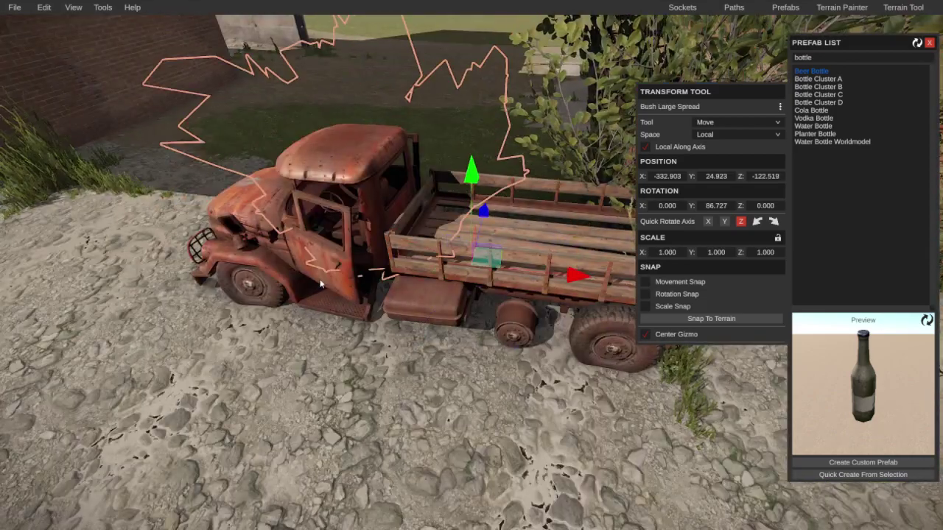
left_click(267, 285)
right_click_drag(266, 285, 362, 274)
left_click_drag(311, 320, 147, 412)
right_click_drag(147, 413, 327, 336)
Step: Stand the truck wreck on its side against the wall, Y 32.162, Z rotation 91.734
key("r")
key("e")
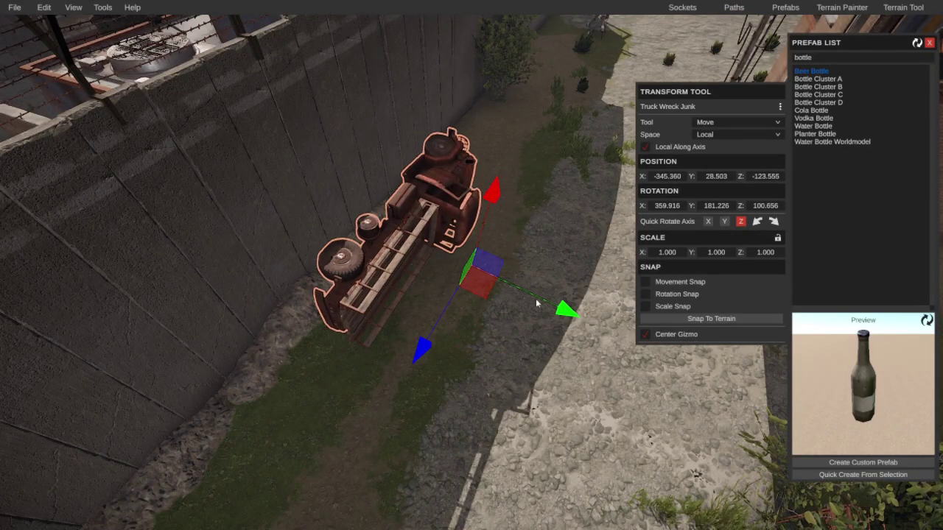
left_click_drag(537, 303, 462, 277)
right_click_drag(479, 278, 497, 171)
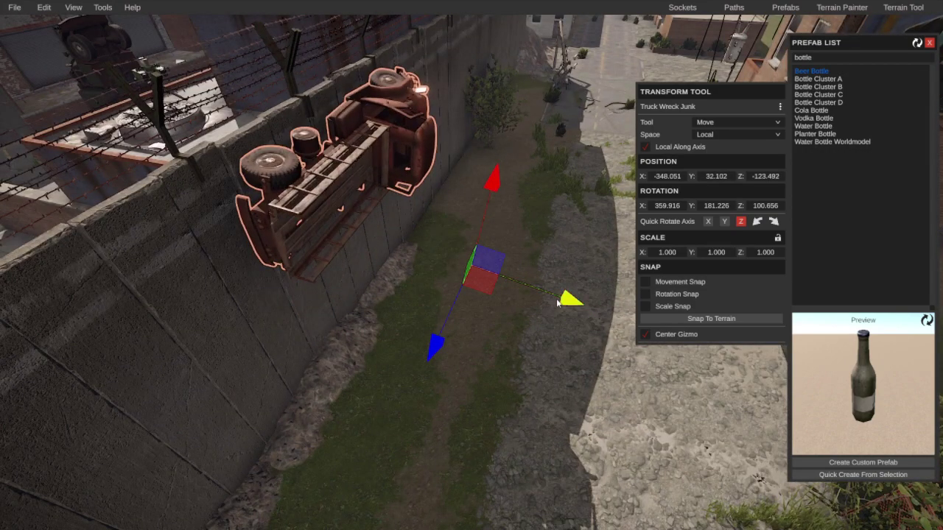
right_click_drag(526, 312, 562, 280)
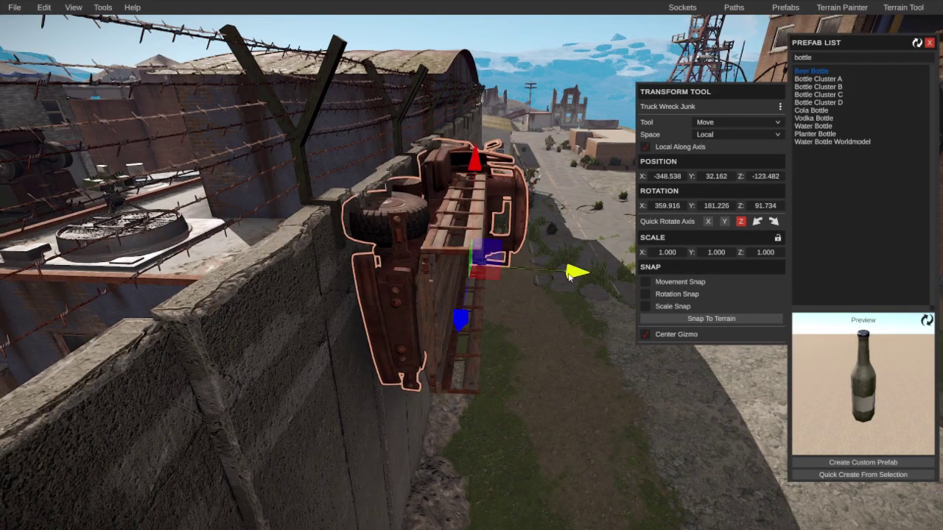
right_click_drag(568, 277, 376, 322)
Step: Delete the hinged elevator door inside the shop office
left_click(547, 346)
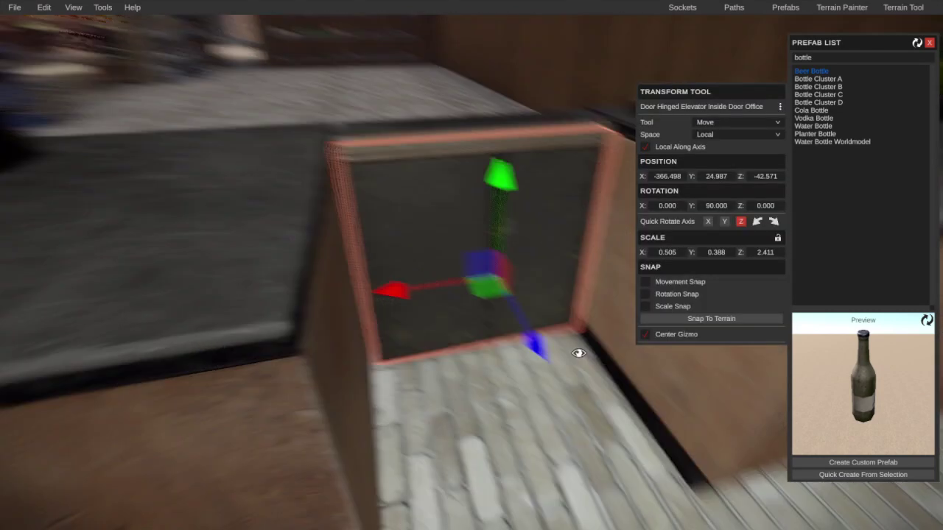
right_click_drag(579, 349, 547, 344)
key("Delete")
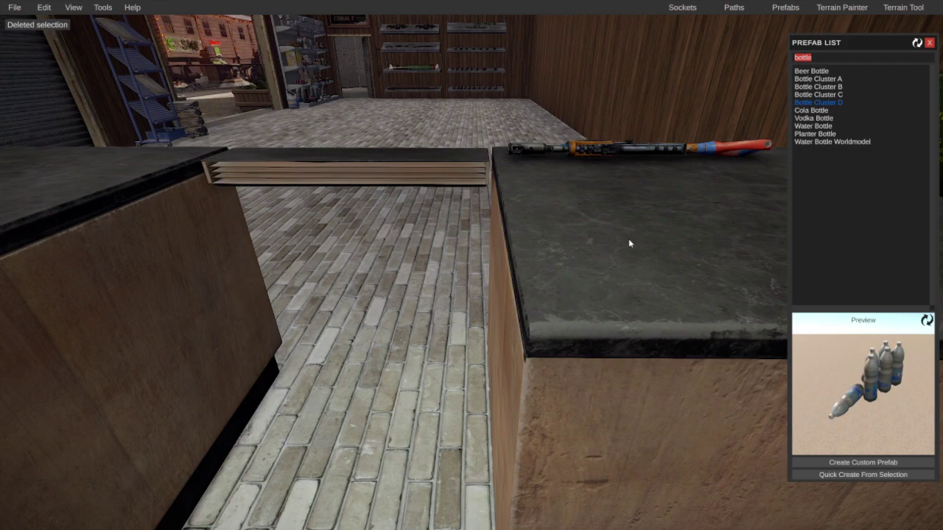
right_click_drag(585, 244, 937, 240)
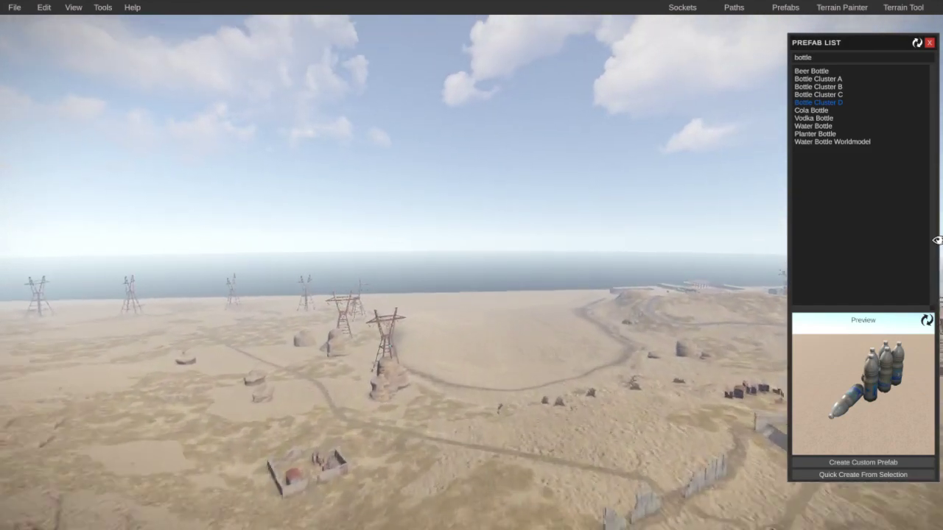
Step: Open the View menu and fly the camera across the plain toward the coastline
left_click(63, 6)
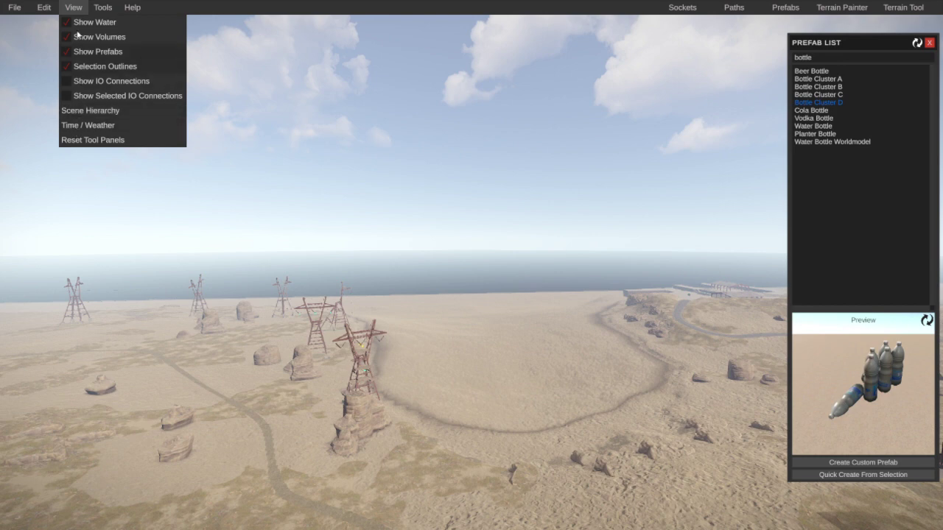
right_click_drag(360, 177, 737, 268)
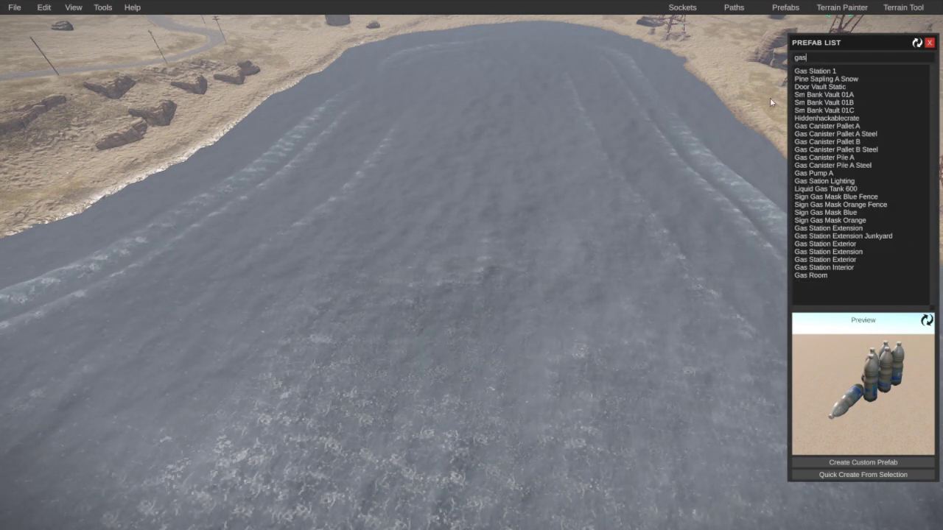
Step: Place the first Gas Station 1 on the water with height, splat and topology masks applied
left_click(461, 307)
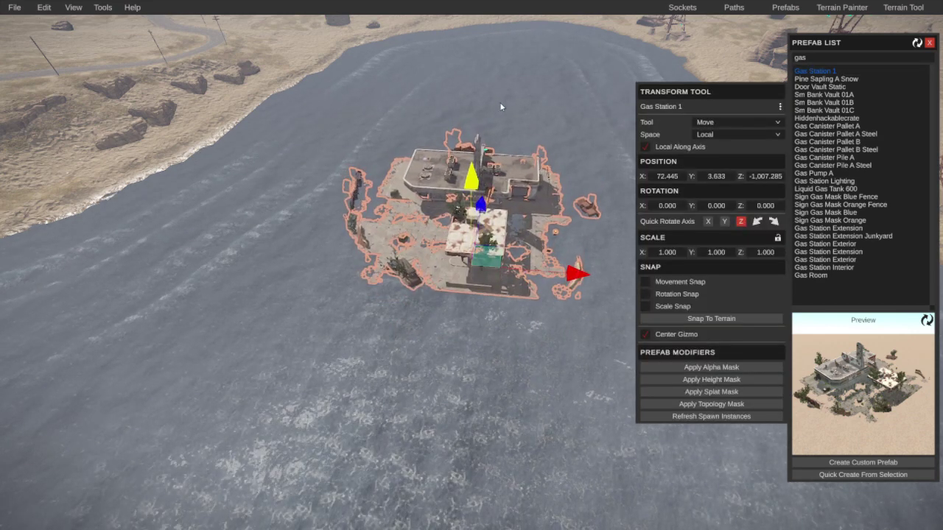
left_click(700, 379)
left_click(699, 392)
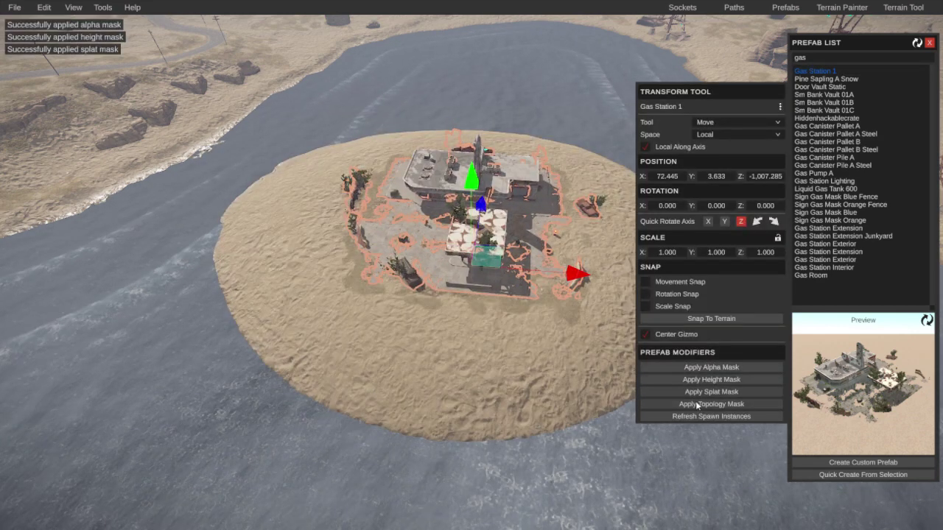
left_click(695, 404)
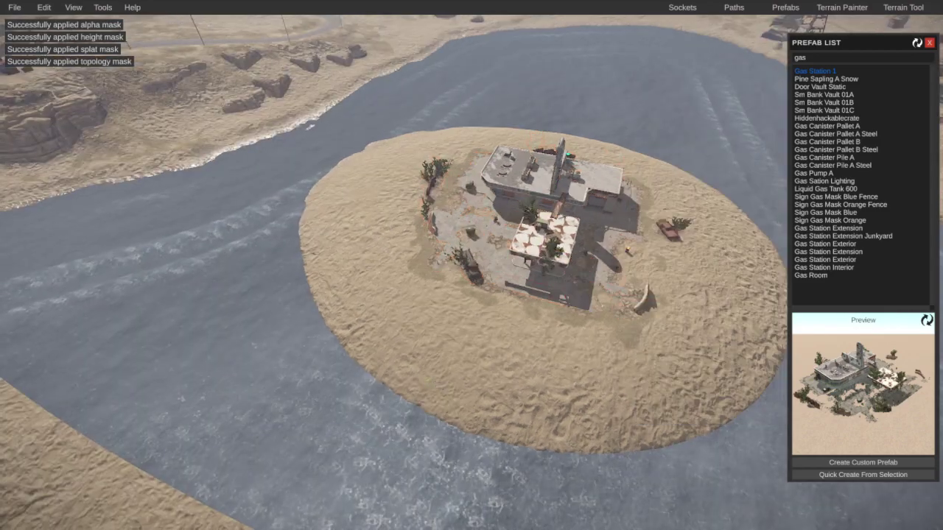
right_click_drag(199, 341, 428, 343)
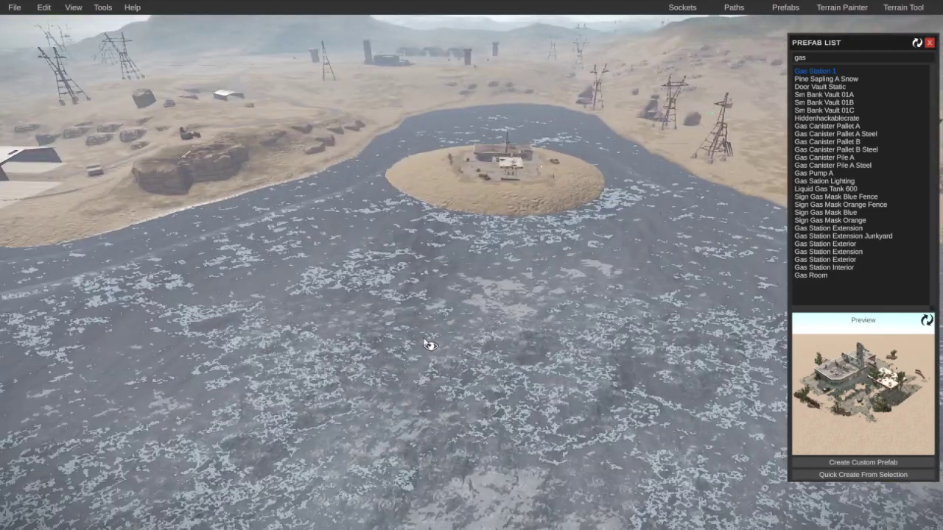
Step: Drop a second Gas Station 1 into the water and apply its alpha, height, splat and topology masks
left_click_drag(814, 69, 249, 411)
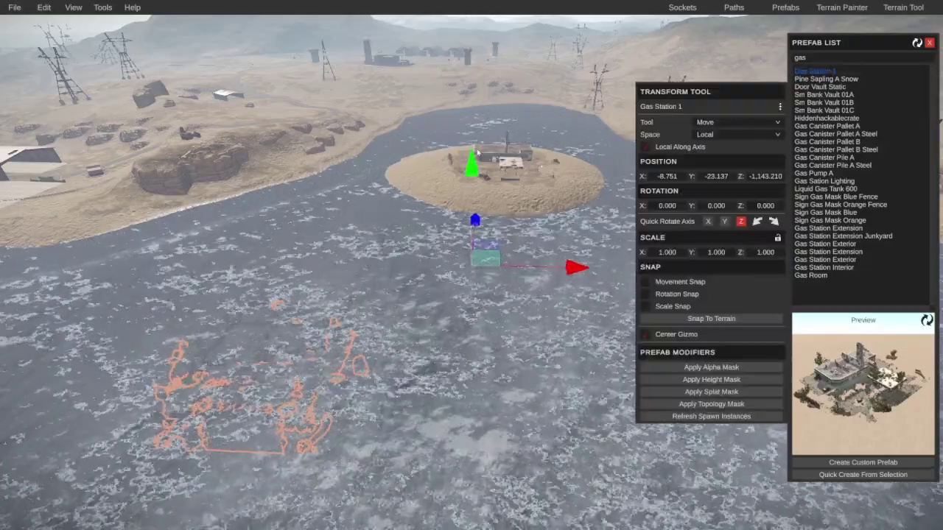
left_click(705, 367)
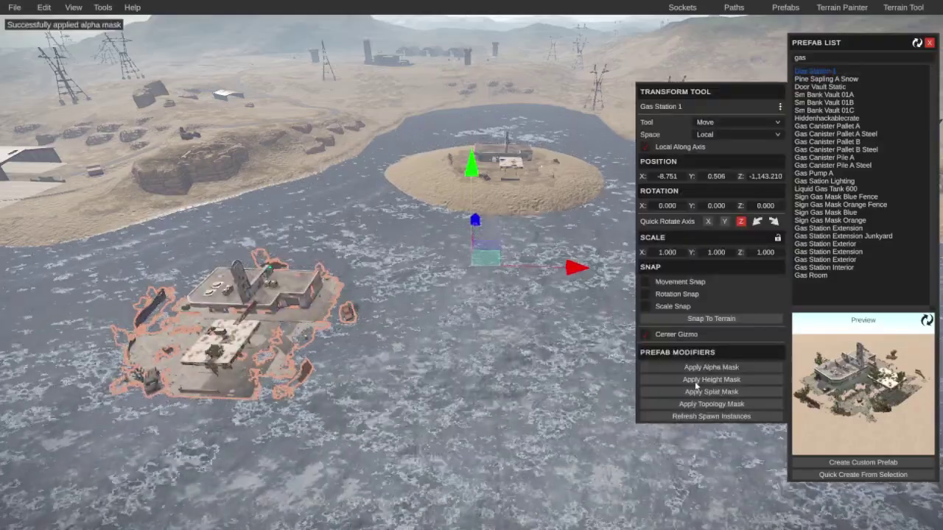
left_click(696, 379)
left_click(694, 392)
left_click(694, 404)
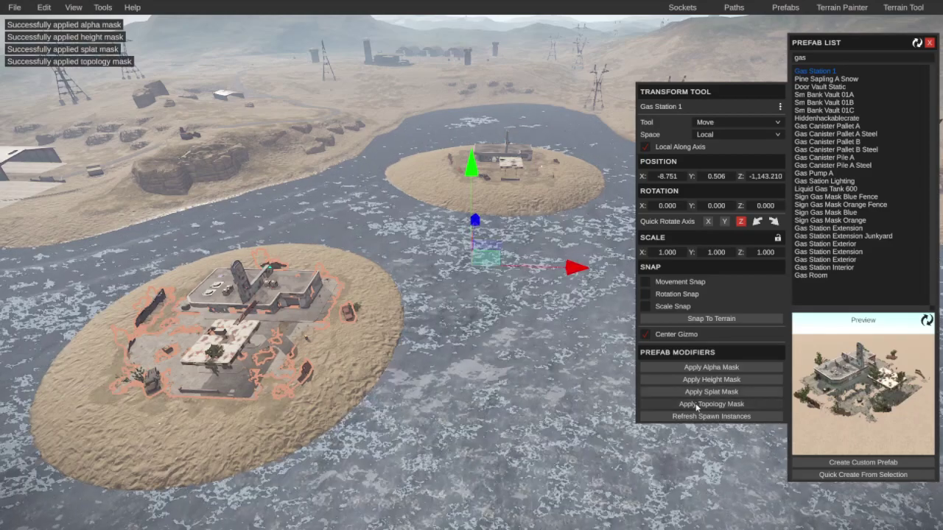
left_click(565, 436)
right_click_drag(565, 436, 542, 480)
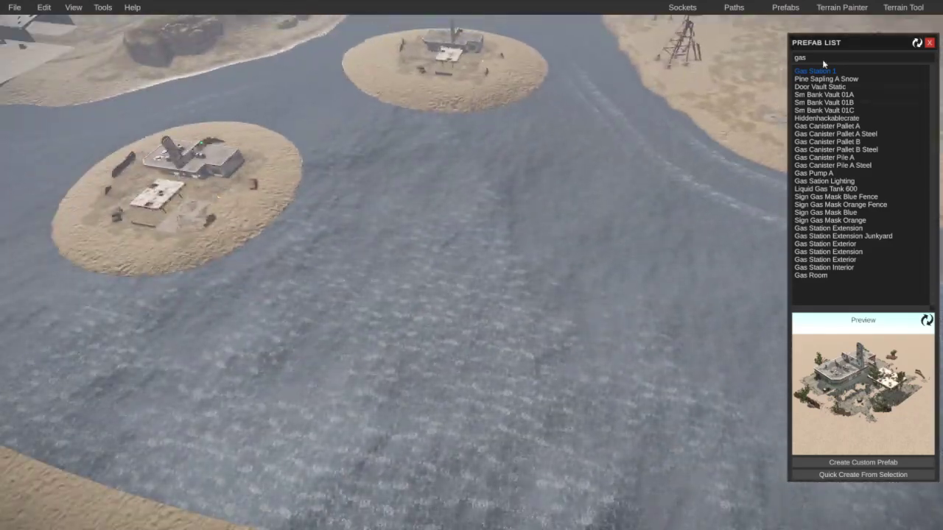
Step: Place a third Gas Station 1 on the water and raise a sand island under it
left_click(498, 282)
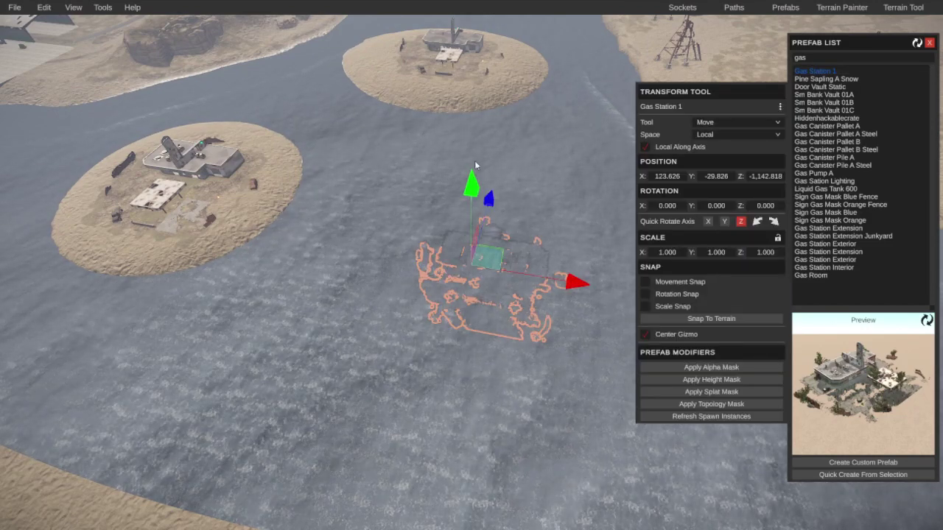
left_click(703, 382)
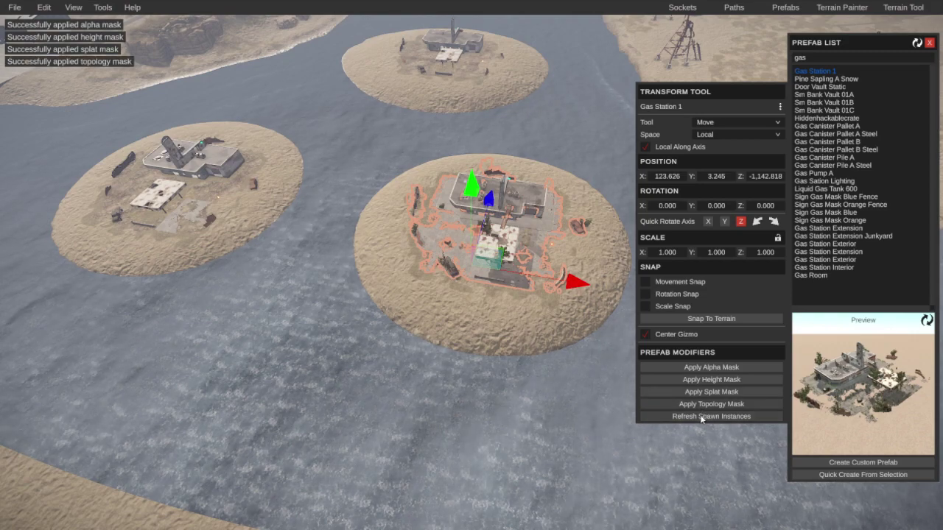
left_click(452, 393)
right_click_drag(453, 393, 663, 133)
Step: Put a Gas Station 1 in the harbour, lift it, raise its sand island, then drop another into the water
left_click(475, 187)
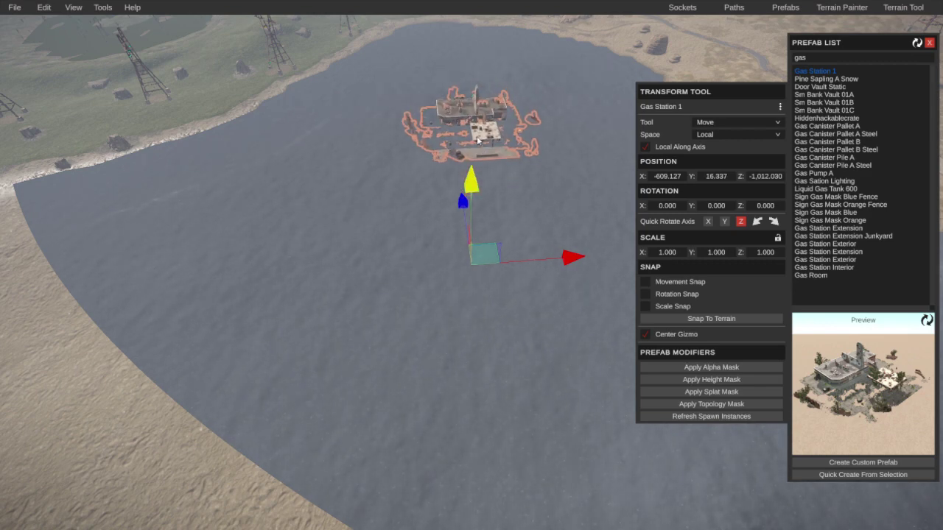
left_click_drag(478, 140, 477, 132)
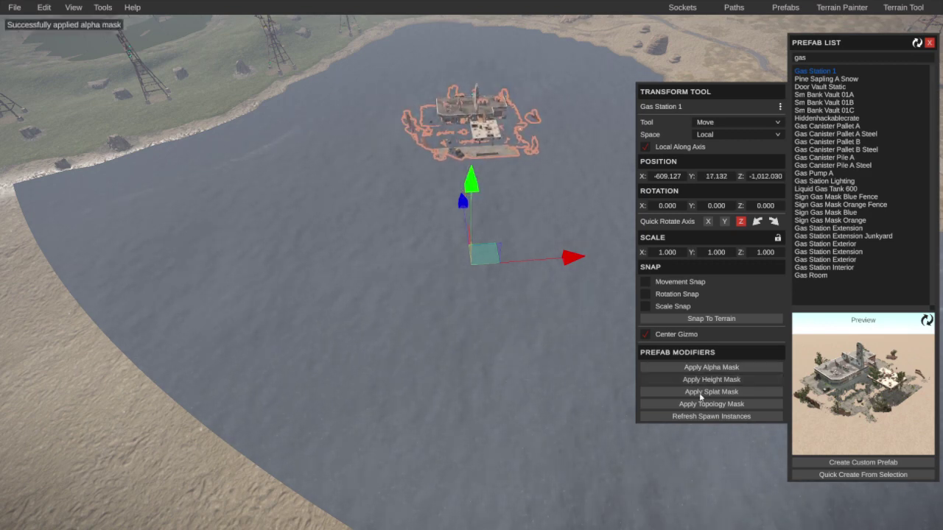
right_click_drag(590, 414, 461, 333)
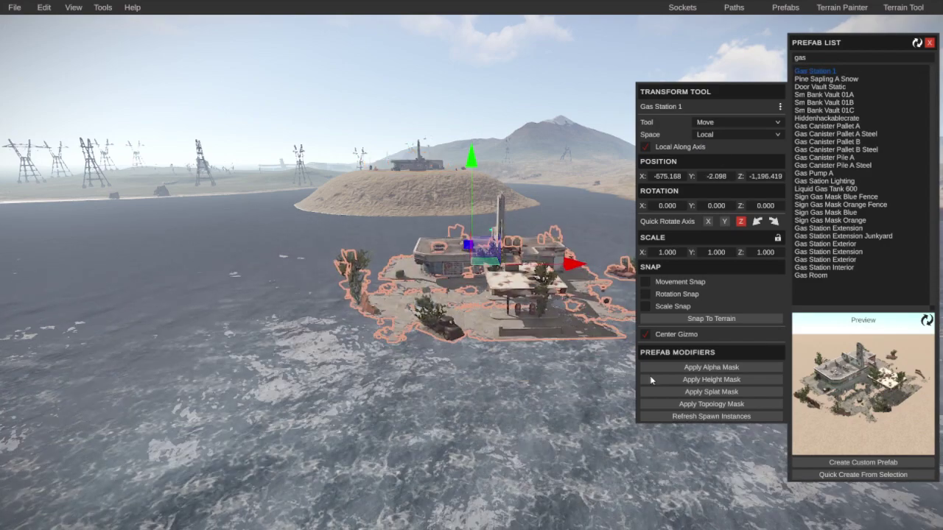
left_click(691, 379)
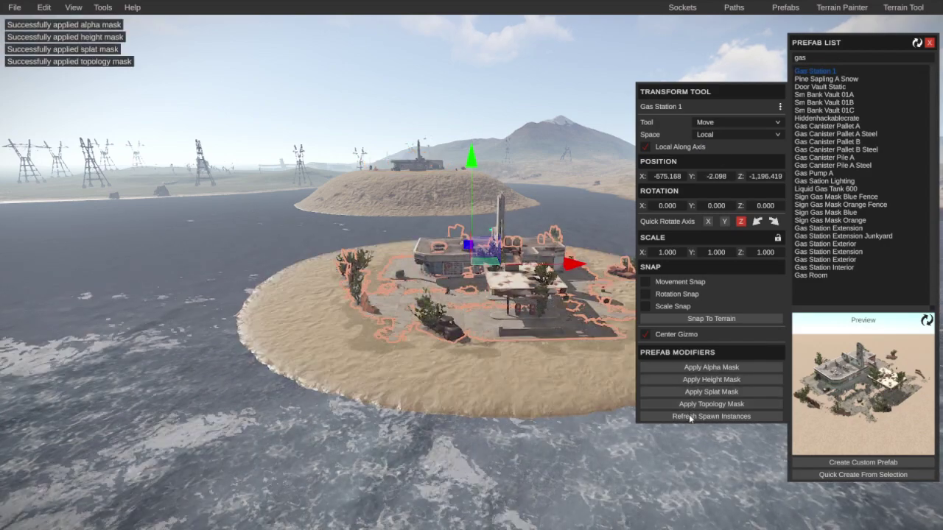
left_click(534, 426)
right_click_drag(534, 422, 510, 431)
left_click_drag(721, 162, 483, 265)
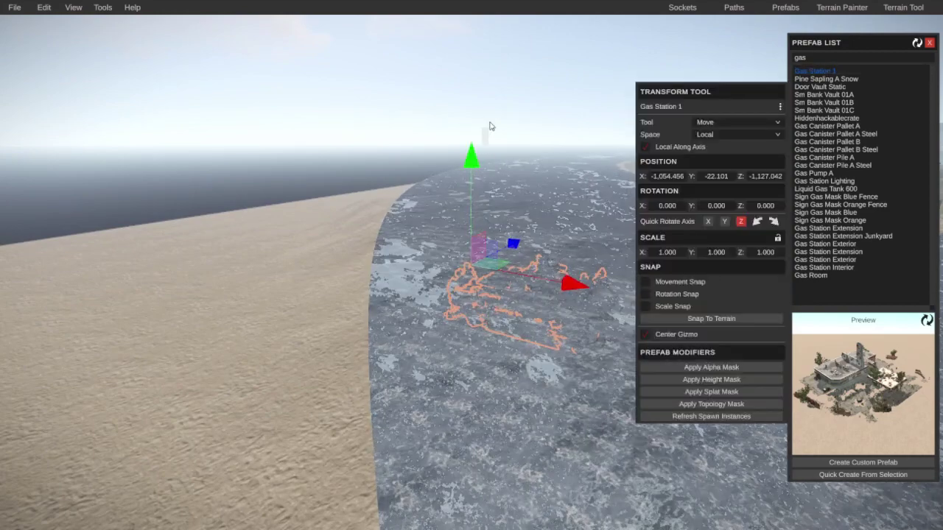
Step: Lift the sunken gas station above the water and apply its height and splat masks
left_click(480, 196)
left_click(498, 301)
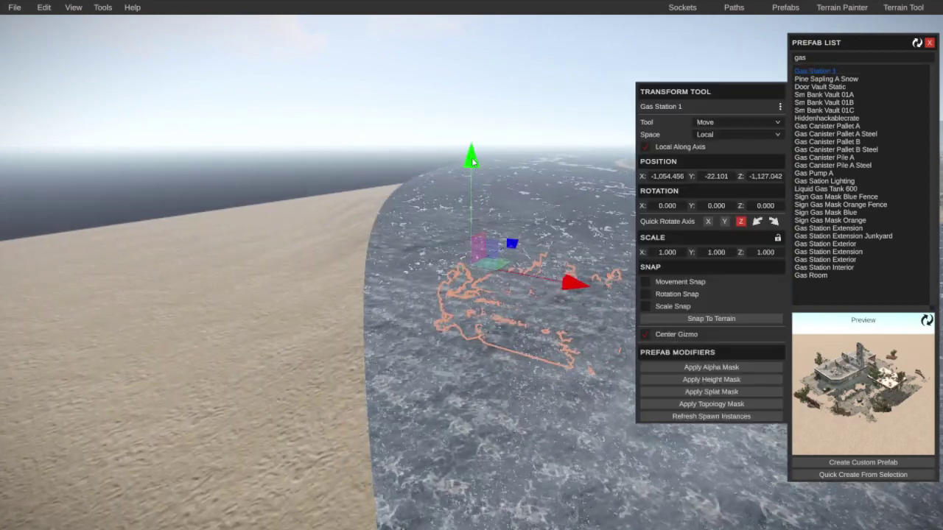
left_click_drag(471, 158, 478, 96)
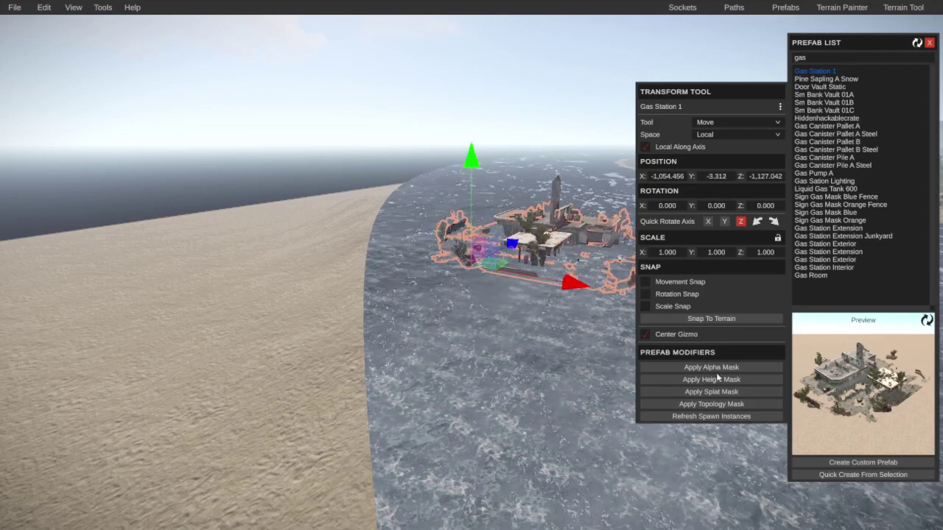
left_click_drag(473, 152, 501, 186)
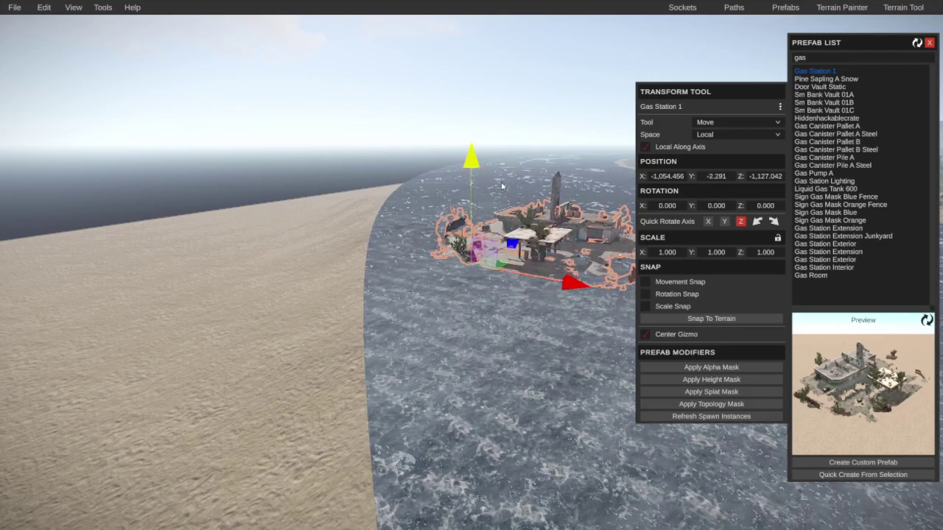
left_click(679, 379)
left_click(682, 392)
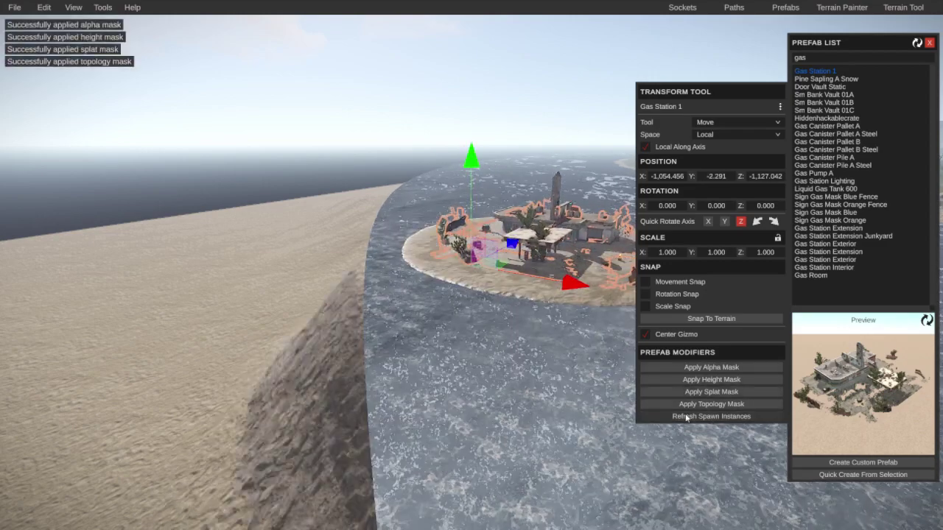
Step: Adjust the gas station's height slightly and raise a sand island beneath it
right_click_drag(530, 418, 653, 250)
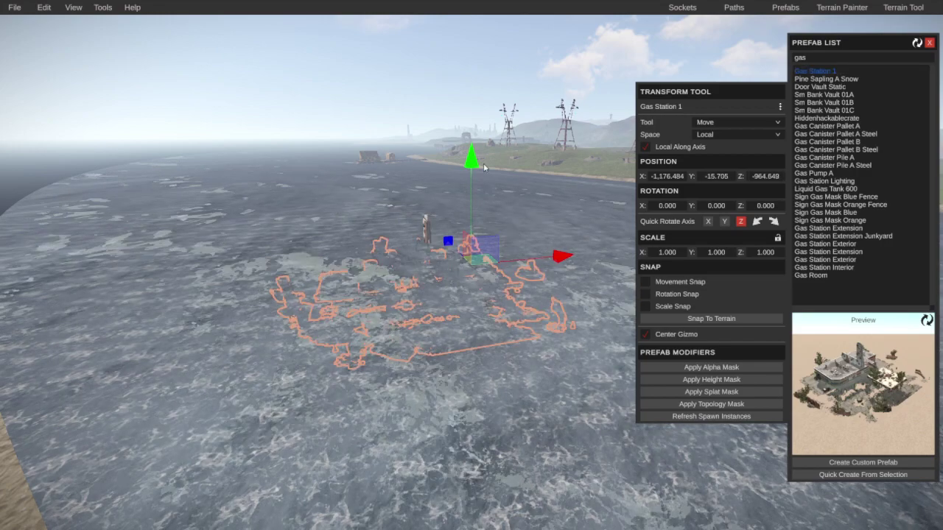
left_click_drag(467, 93, 467, 89)
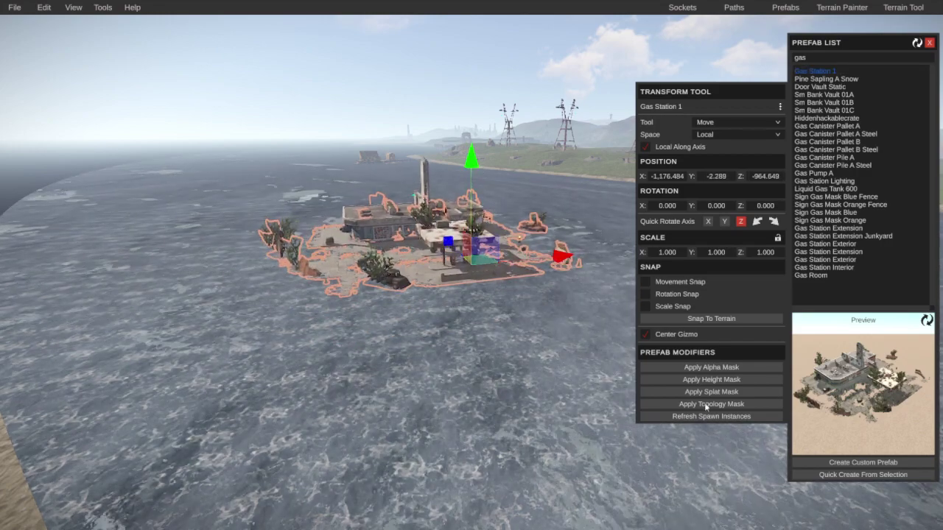
left_click(711, 380)
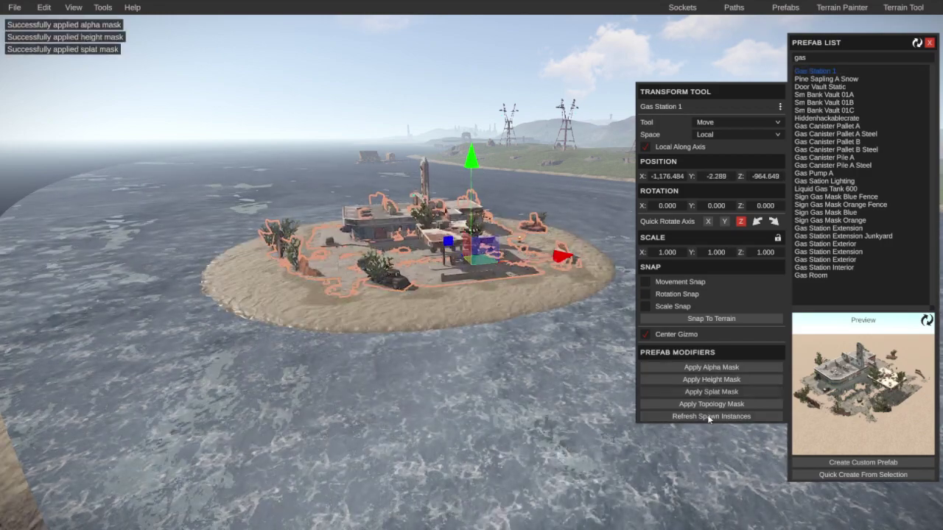
left_click(710, 417)
right_click_drag(709, 417, 599, 323)
Step: Duplicate the gas station, move the copy onto the water, and apply its alpha and height masks
left_click(599, 322)
key("ctrl+d")
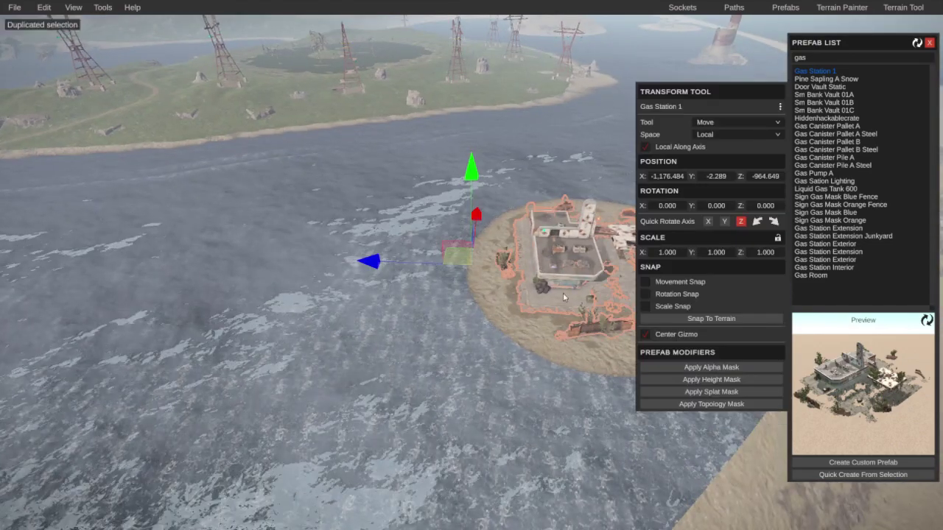
left_click_drag(391, 264, 89, 247)
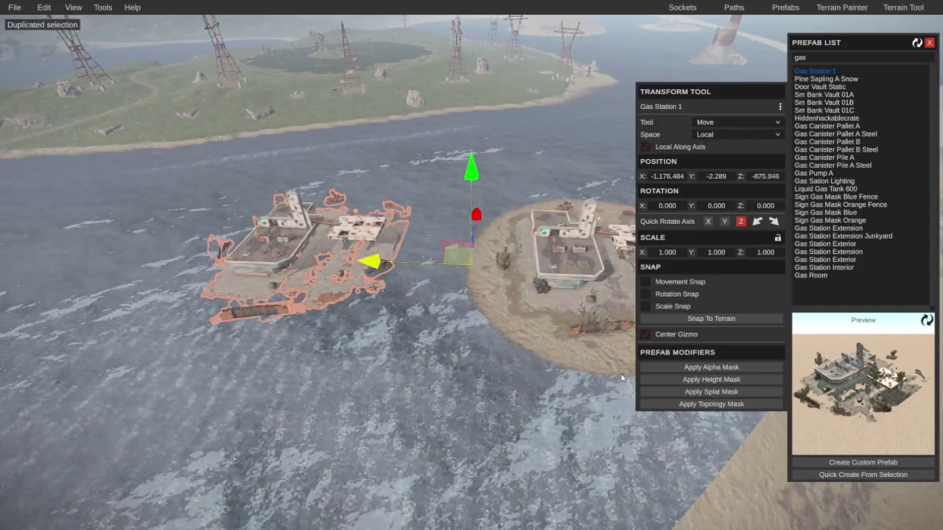
left_click(706, 367)
left_click(696, 380)
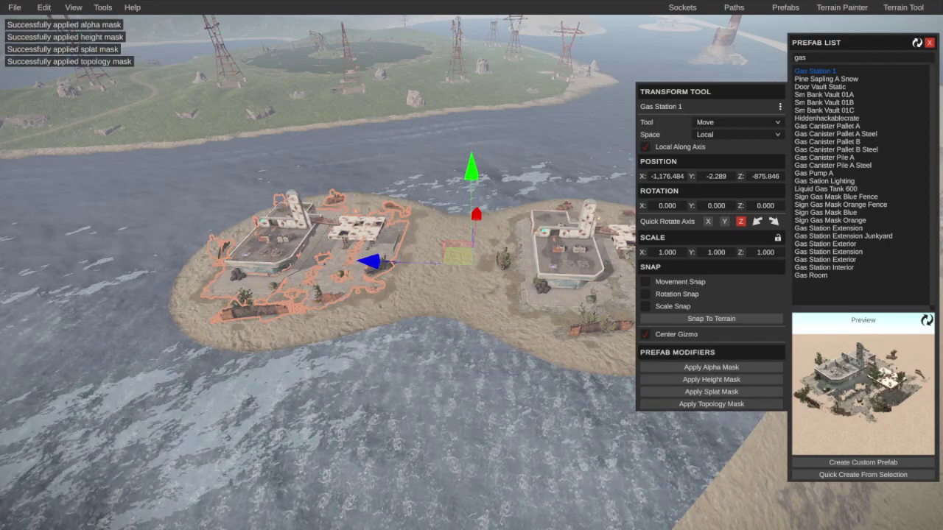
Step: Duplicate again, nudge the copy along Z, and apply alpha, height, splat and topology masks
key("f")
key("ctrl+d")
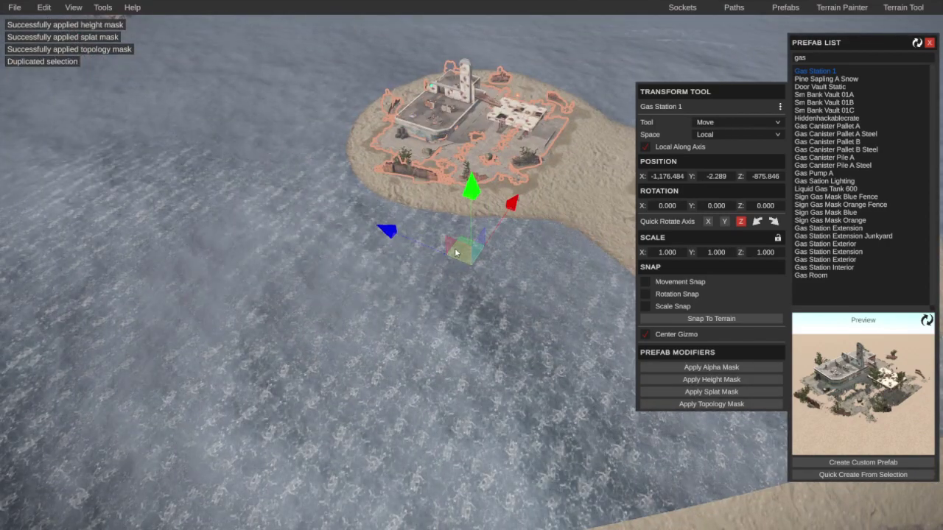
left_click_drag(387, 231, 254, 193)
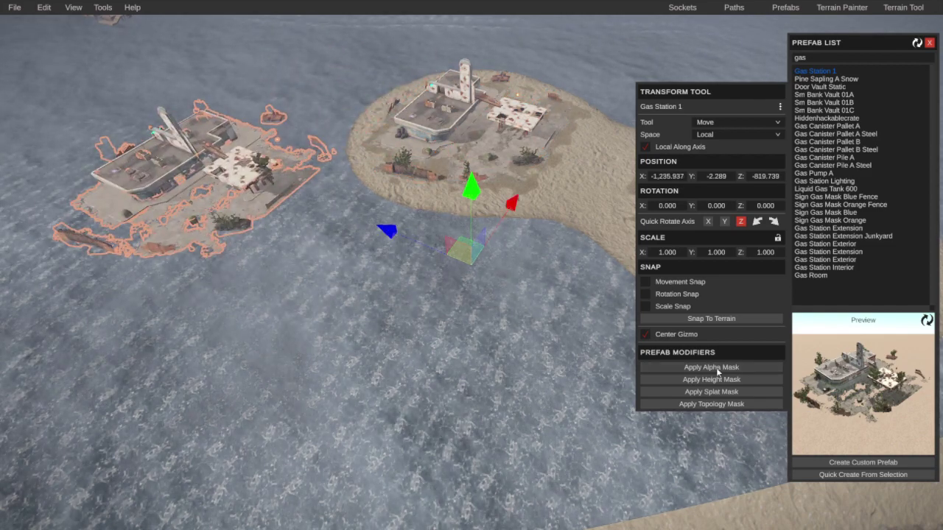
left_click(718, 372)
left_click(711, 379)
left_click(711, 392)
left_click(711, 404)
left_click(711, 404)
right_click_drag(626, 390, 452, 312)
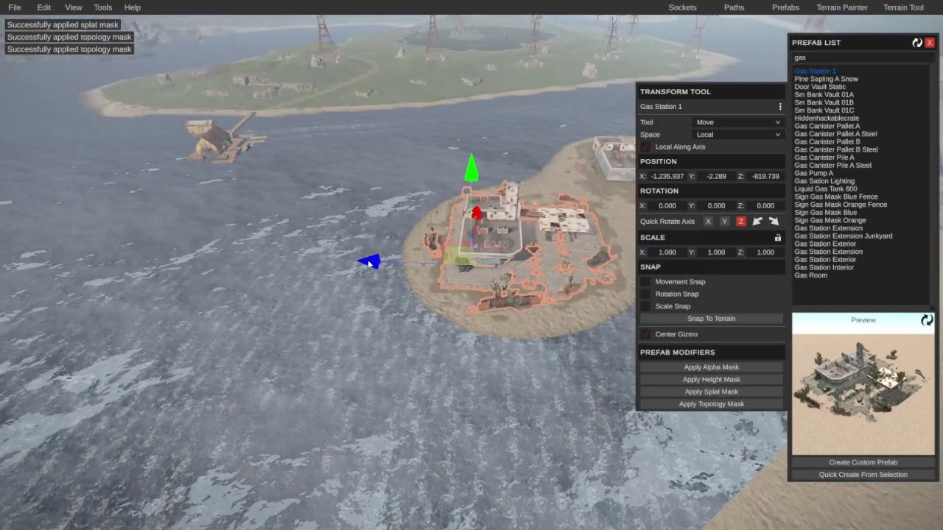
Step: Make another copy out on the water with height, alpha, splat and topology masks applied
key("ctrl+d")
left_click_drag(368, 264, 151, 281)
left_click(711, 379)
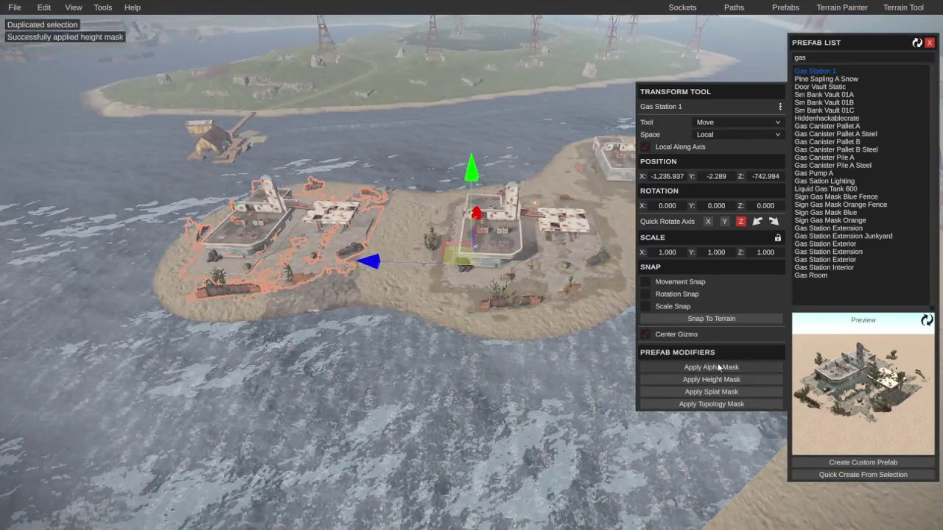
left_click(718, 366)
left_click(703, 392)
left_click(686, 403)
right_click_drag(619, 394, 434, 298)
Step: Duplicate the station along Z and give the copy alpha, height, splat and topology masks
key("ctrl+d")
left_click_drag(362, 270, 235, 306)
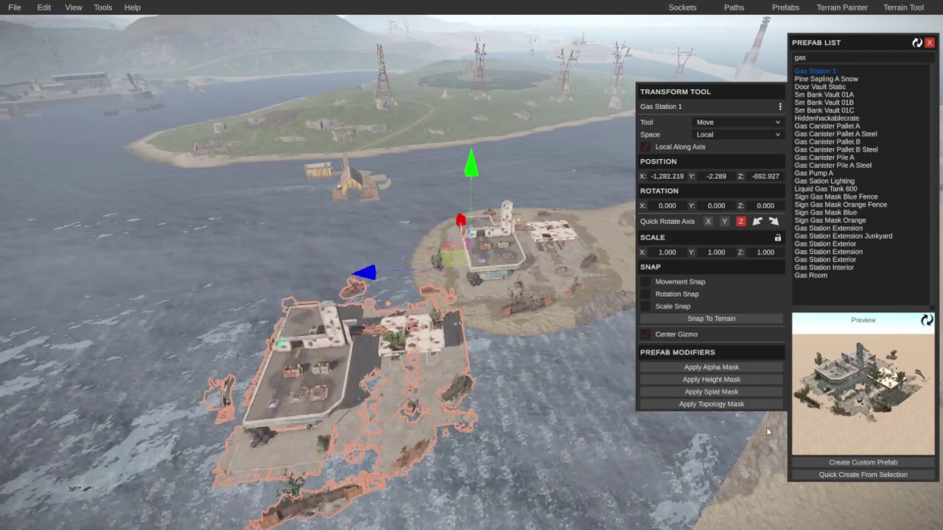
left_click(720, 368)
left_click(716, 379)
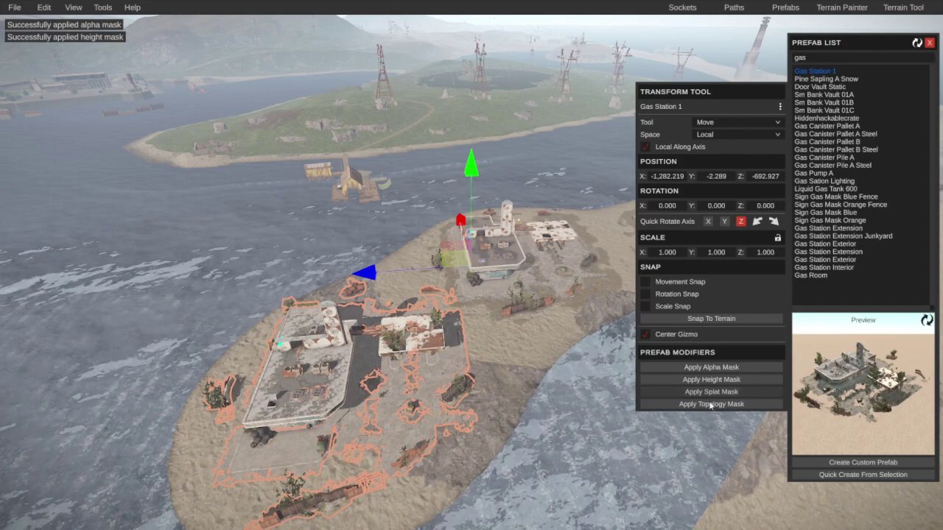
left_click(711, 404)
right_click_drag(516, 412, 241, 373)
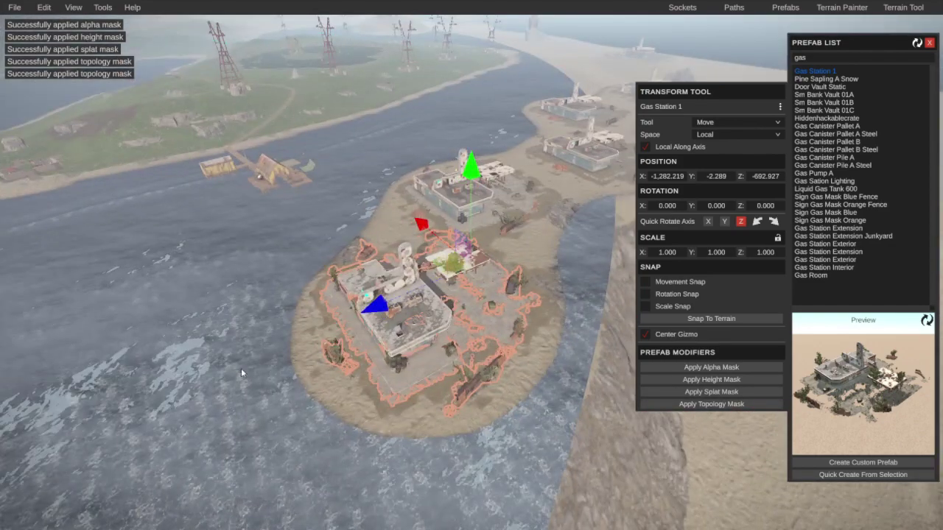
Step: Move the copy down-left off the island, raise sand and topology, then settle it in the water
left_click_drag(376, 304, 177, 389)
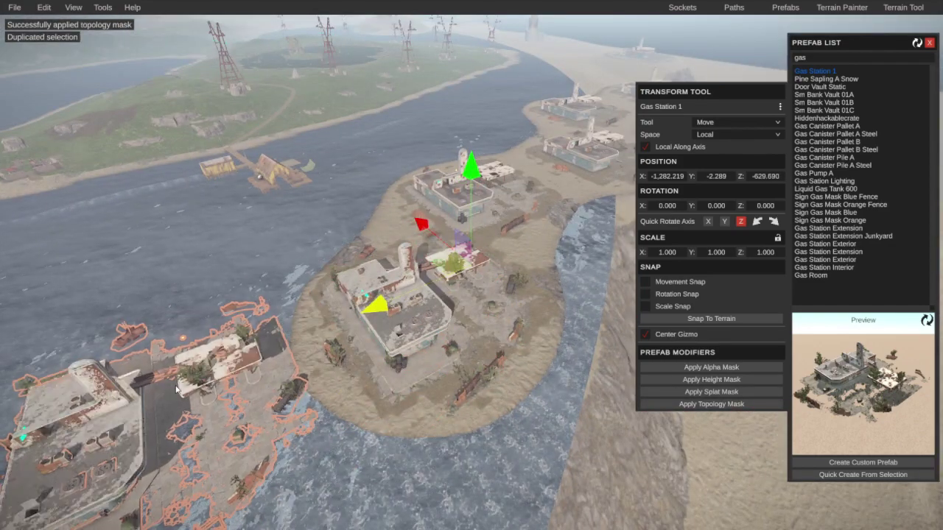
left_click(718, 380)
left_click(709, 404)
right_click_drag(456, 428, 422, 385)
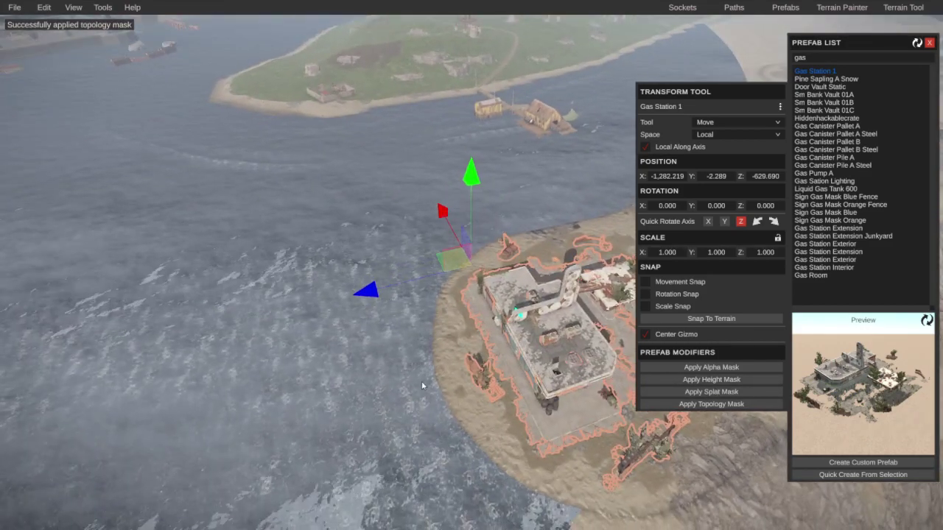
left_click_drag(362, 292, 295, 316)
left_click_drag(442, 212, 389, 63)
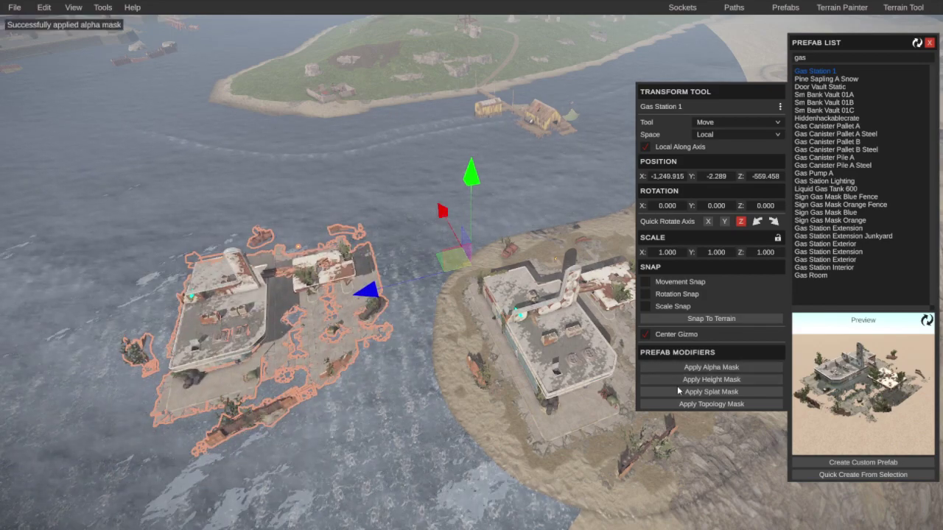
right_click_drag(562, 425, 385, 400)
Step: Add a further copy farther along Z with all four masks applied
key("ctrl+d")
left_click_drag(360, 286, 177, 338)
left_click(712, 368)
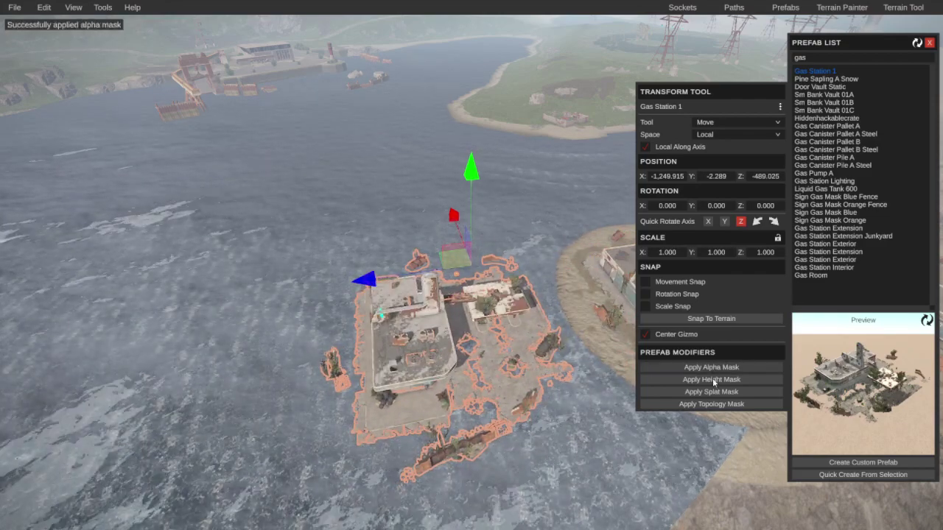
left_click(712, 379)
left_click(712, 392)
left_click(712, 403)
right_click_drag(639, 415, 507, 406)
Step: Extend the row with one more duplicate on its own masked sand island
key("ctrl+d")
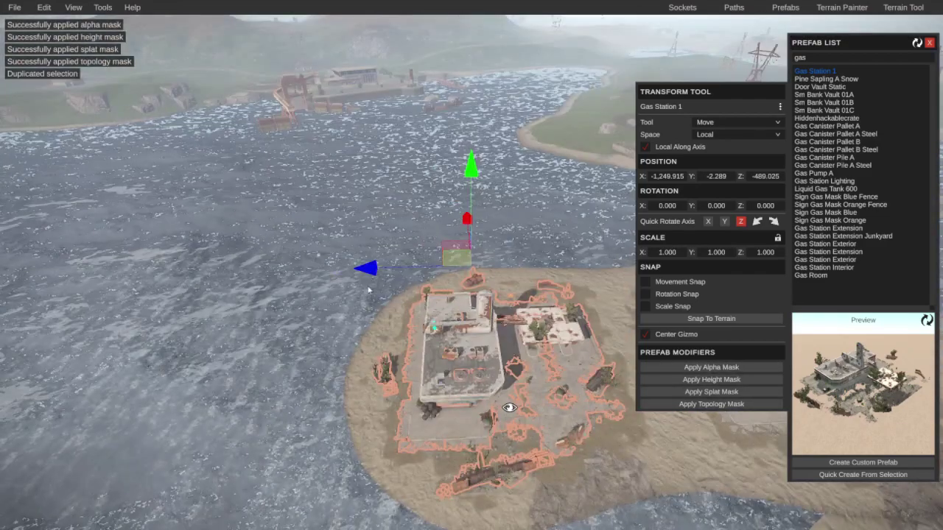
left_click_drag(366, 267, 21, 293)
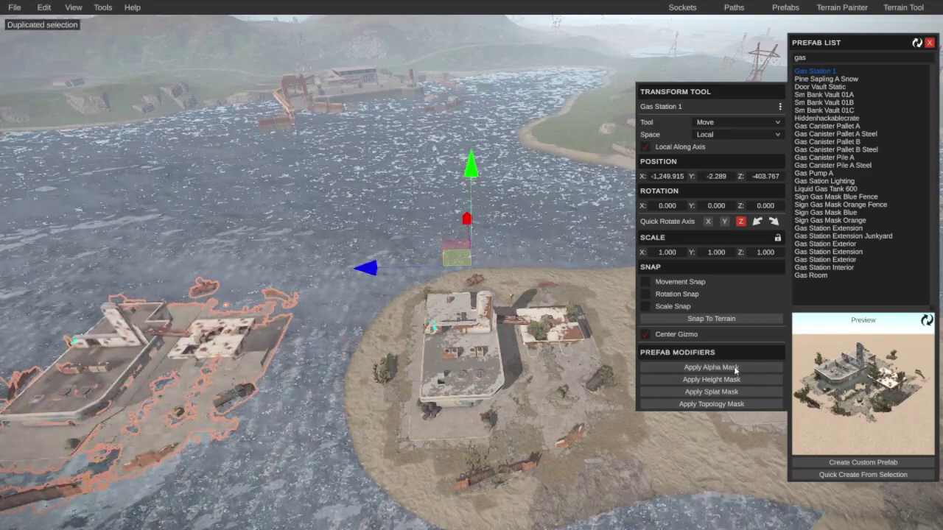
left_click(712, 368)
left_click(712, 380)
left_click(712, 392)
left_click(712, 404)
right_click_drag(604, 410, 564, 397)
Step: Duplicate the station to Z -328.666 and deselect it
key("ctrl+d")
left_click_drag(372, 267, 73, 294)
key("Escape")
right_click_drag(463, 227, 508, 383)
Step: Nudge the nearest gas station island along X and reapply its height and splat masks
left_click(501, 402)
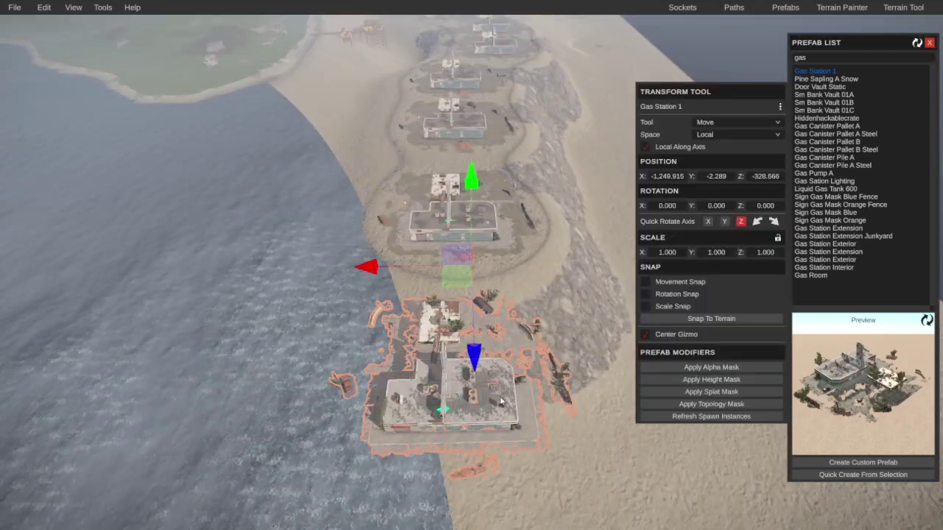
left_click_drag(375, 274, 294, 282)
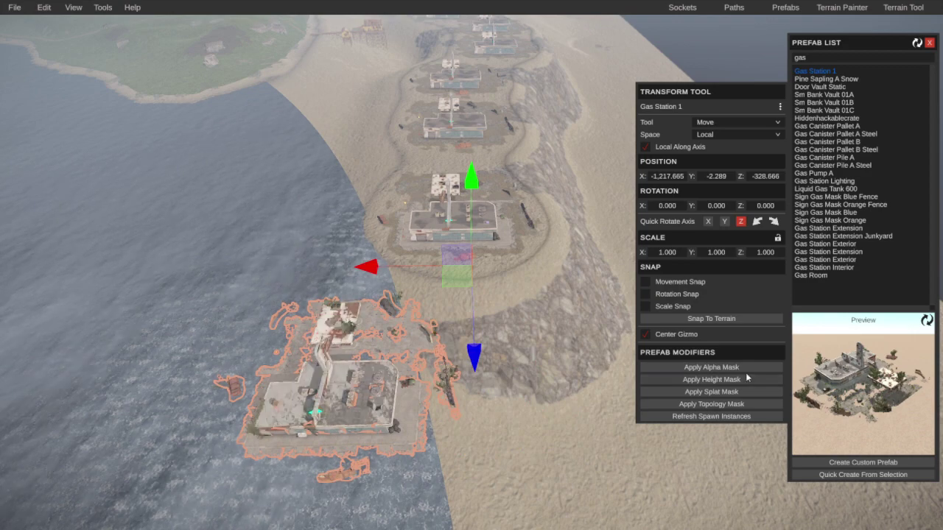
left_click(724, 381)
left_click(720, 392)
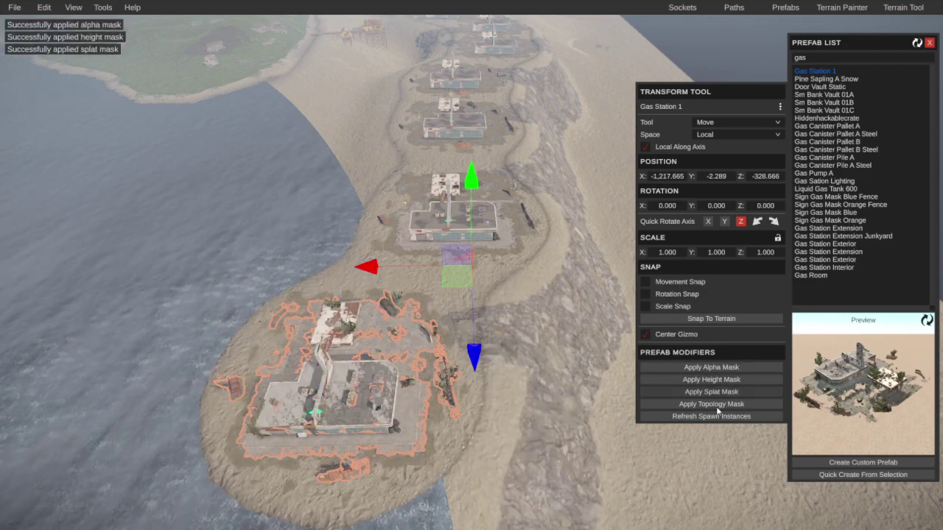
right_click_drag(710, 404, 406, 354)
Step: Duplicate a final copy to Z -248.913, shift it along X, and apply its masks
key("ctrl+d")
left_click_drag(365, 293, 140, 346)
left_click_drag(425, 230, 420, 234)
left_click(711, 367)
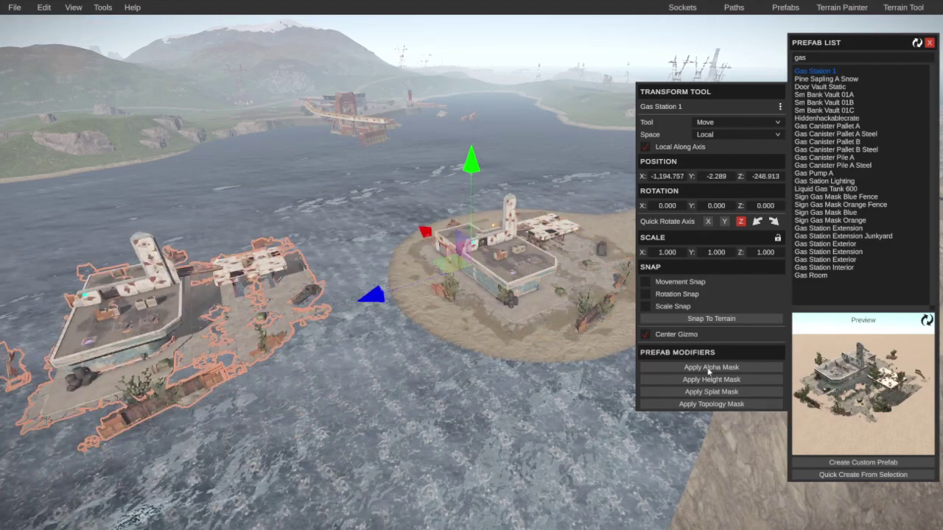
left_click(690, 391)
left_click(692, 404)
right_click_drag(385, 400, 466, 299)
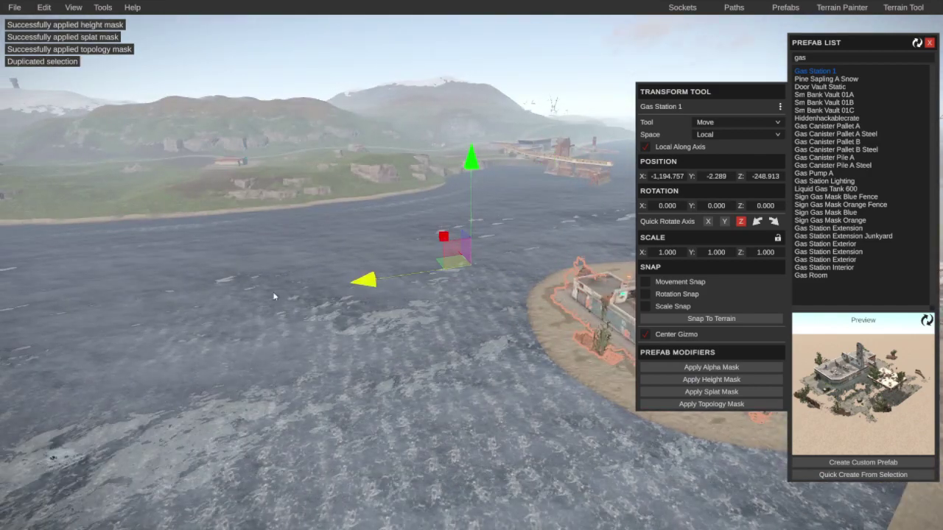
left_click_drag(440, 237, 431, 158)
left_click(719, 380)
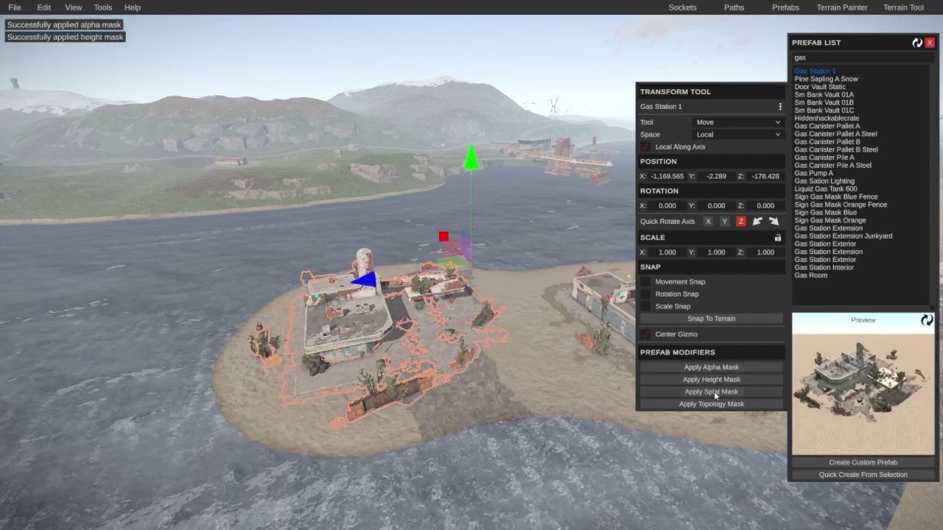
key("m")
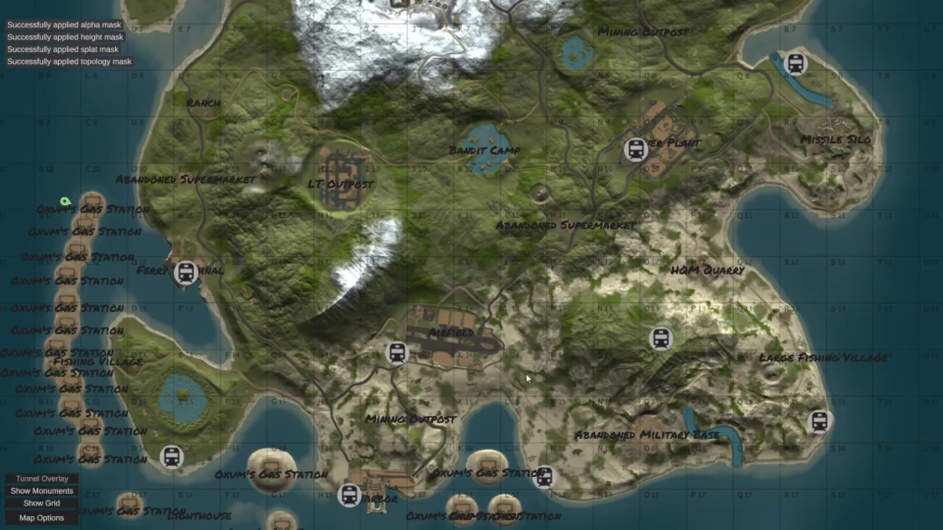
scroll(526, 374, "up", 3)
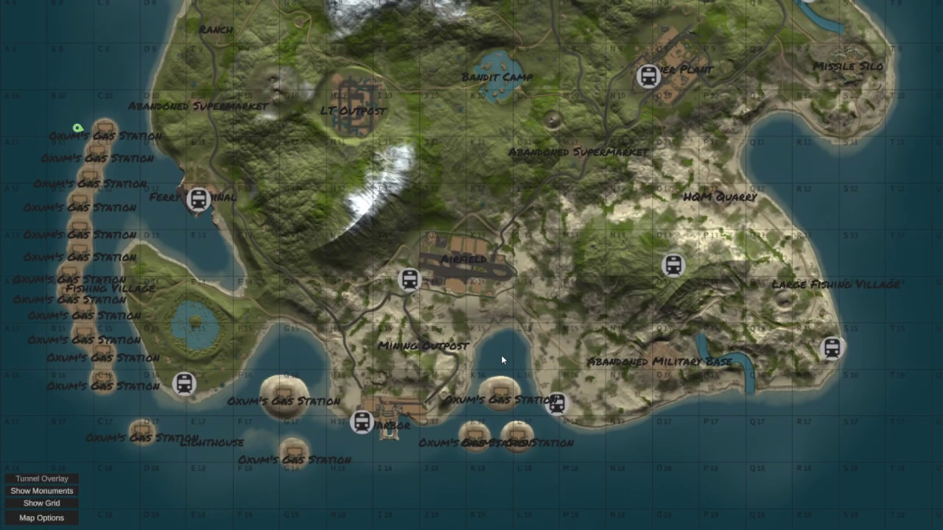
key("m")
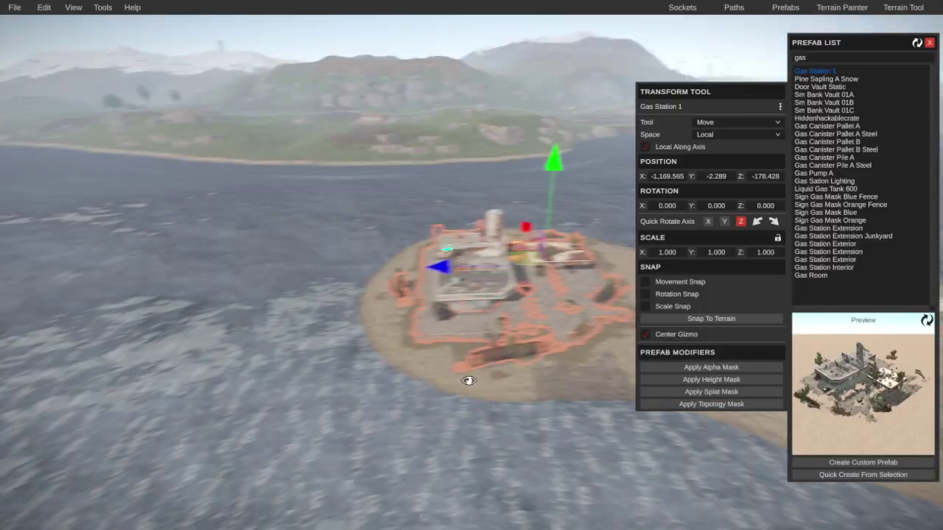
right_click_drag(467, 381, 482, 426)
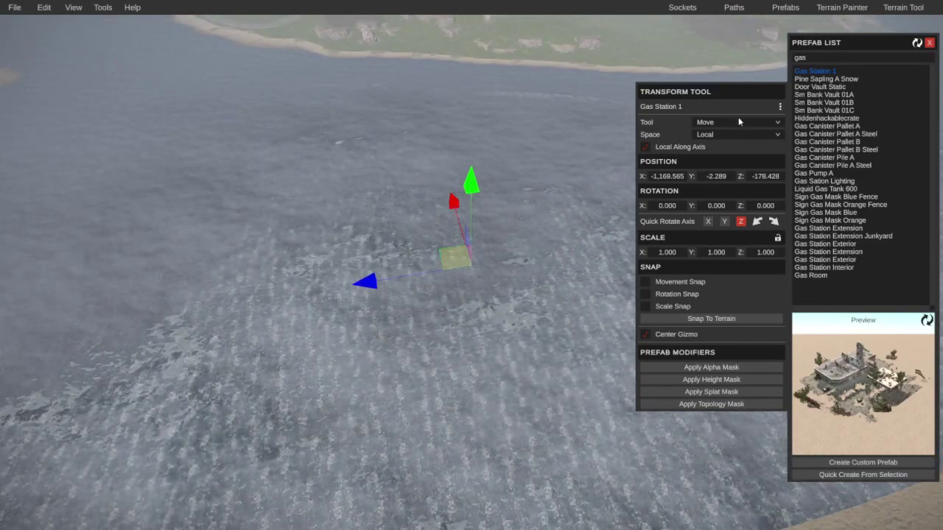
right_click_drag(388, 118, 390, 221)
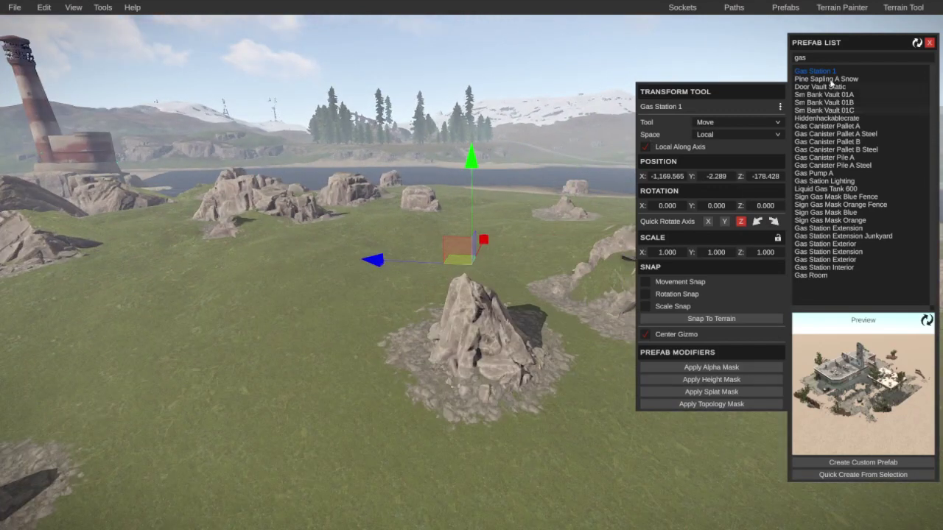
left_click_drag(827, 70, 464, 271)
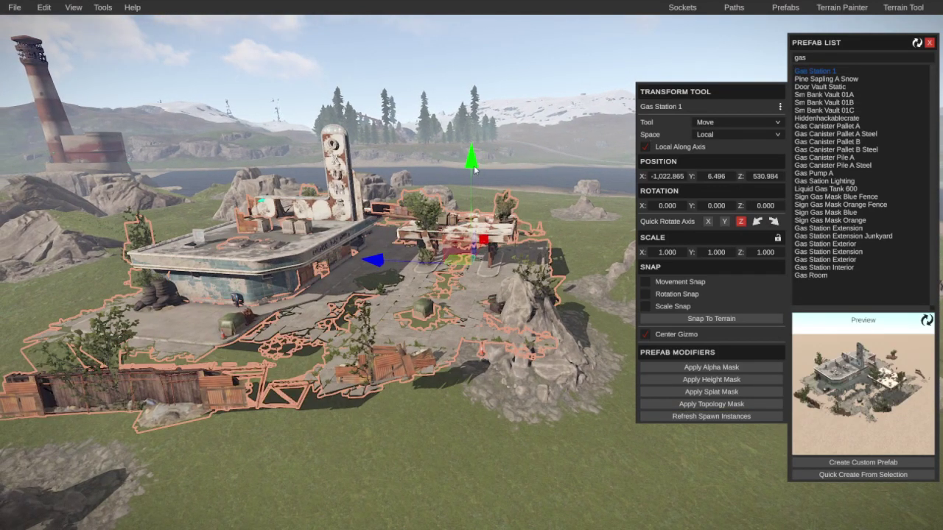
left_click_drag(475, 169, 490, 277)
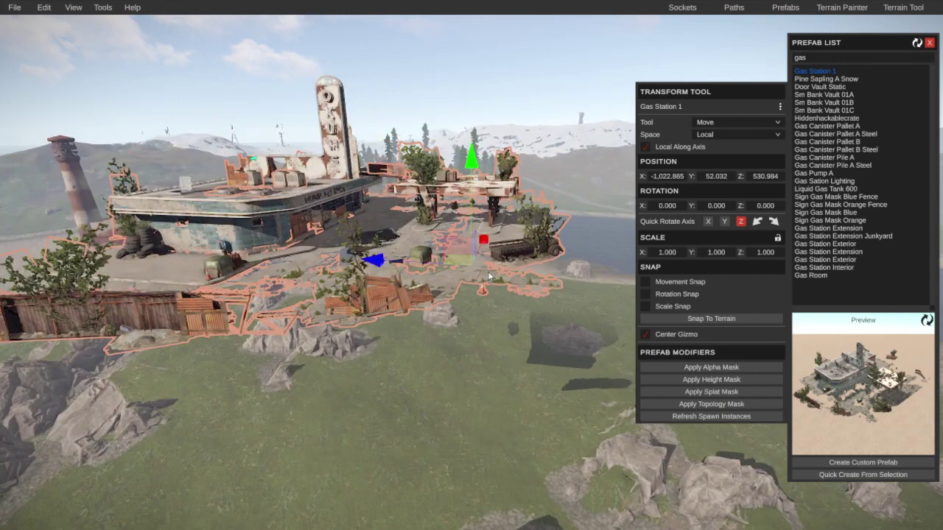
key("r")
key("e")
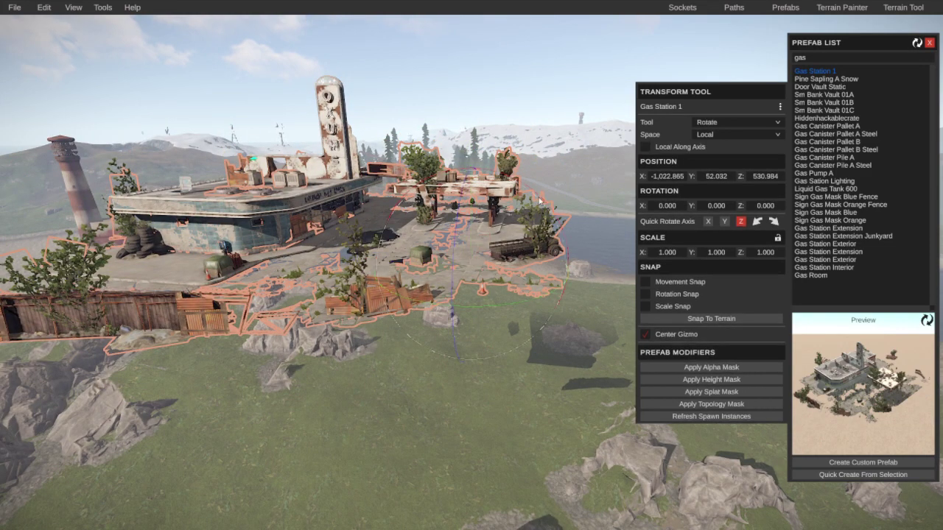
left_click_drag(540, 199, 609, 360)
left_click(545, 368)
right_click_drag(545, 369, 403, 364)
key("w")
key("s")
key("w")
left_click(404, 367)
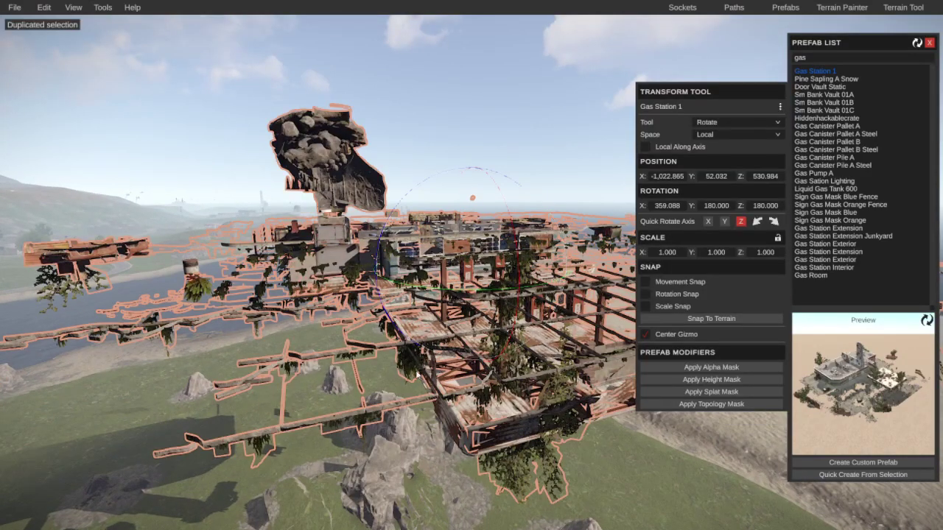
left_click_drag(396, 206, 382, 230)
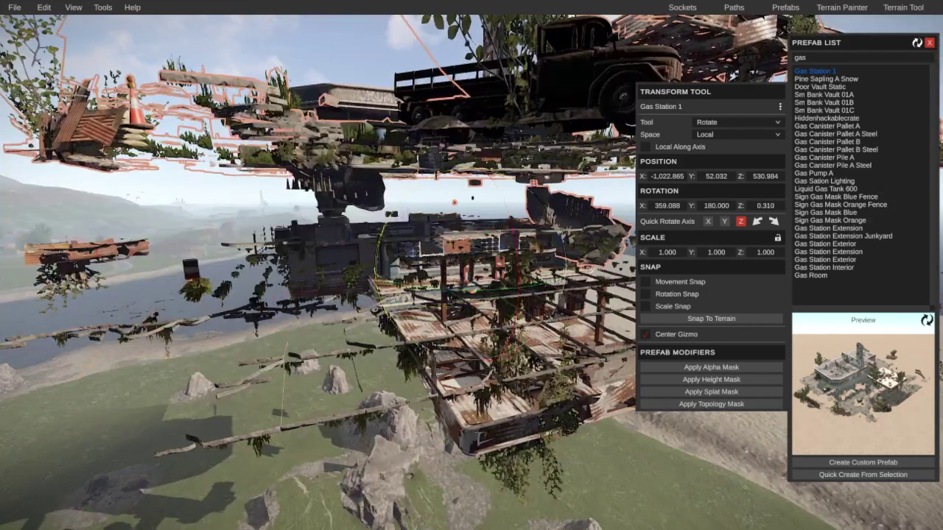
left_click_drag(471, 157, 461, 27)
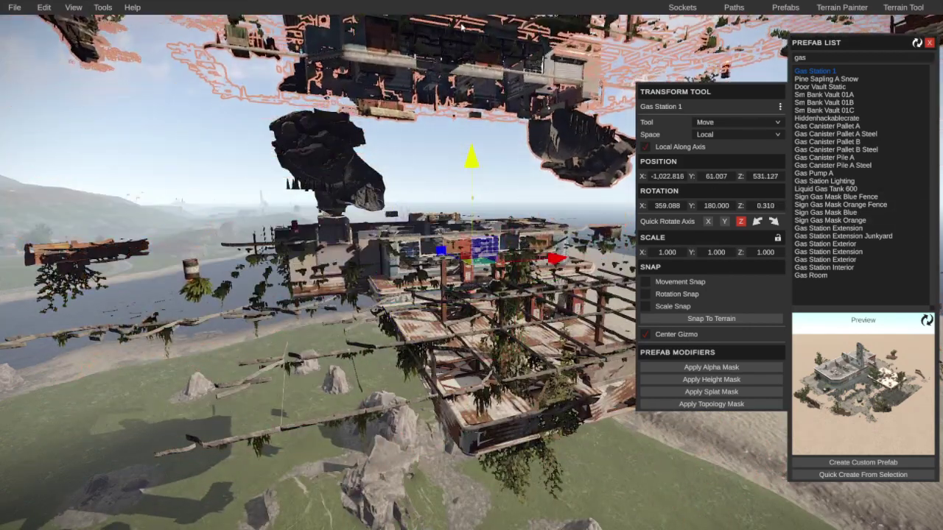
right_click_drag(396, 209, 458, 185)
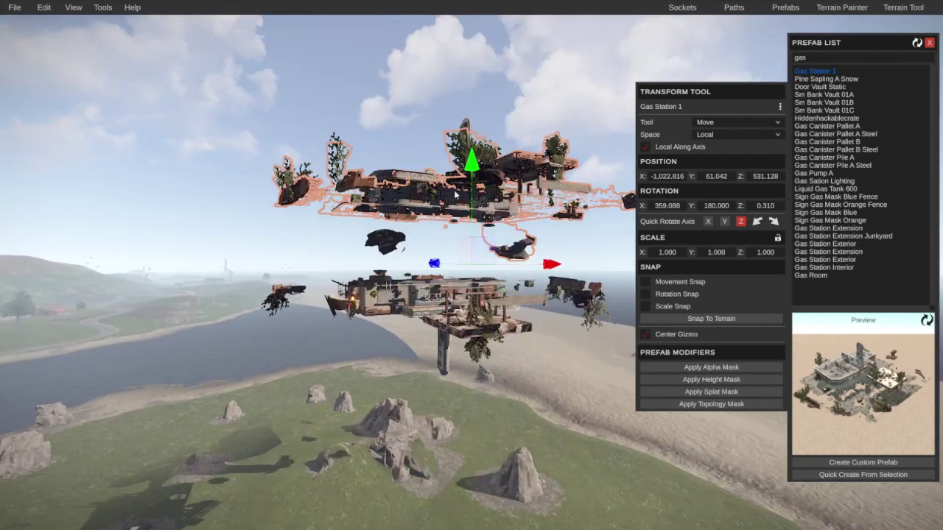
key("Delete")
left_click(442, 309)
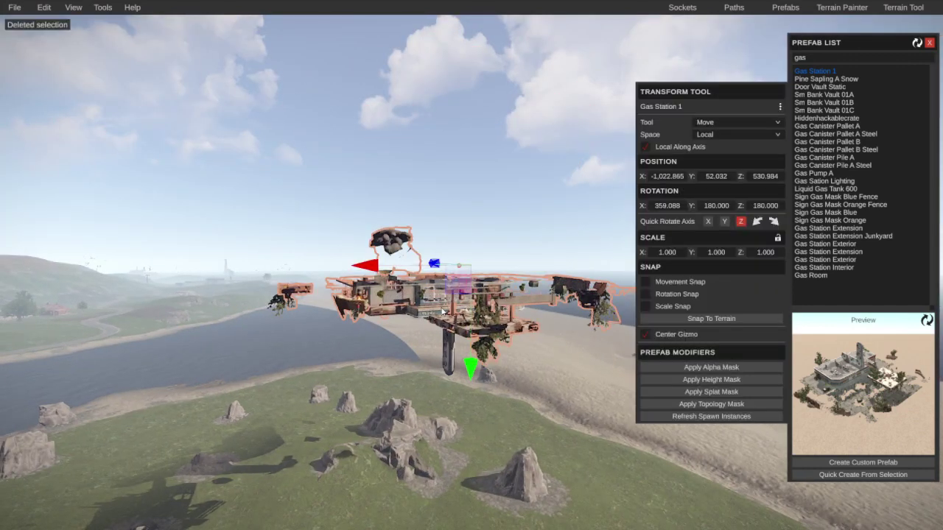
key("Delete")
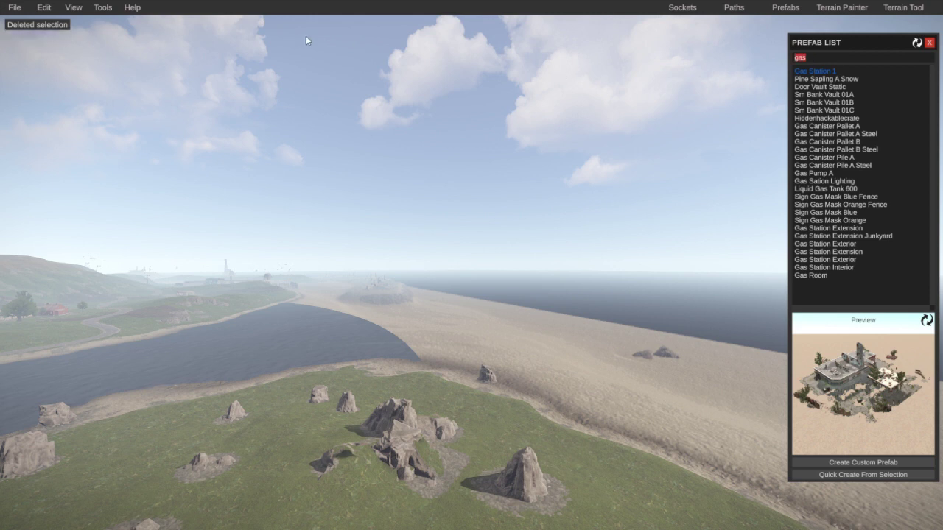
Step: Search prefabs for 'islan' and place a Circleisland into the sky
type("island")
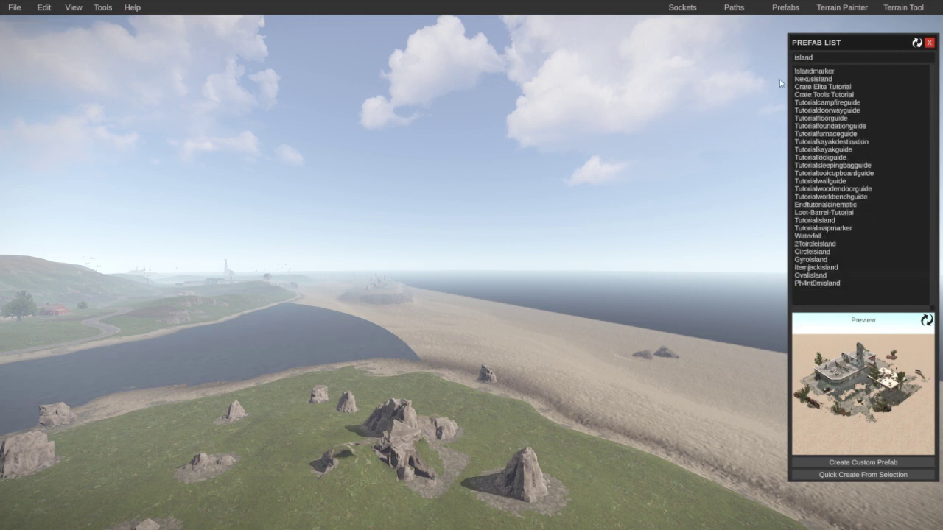
left_click(823, 79)
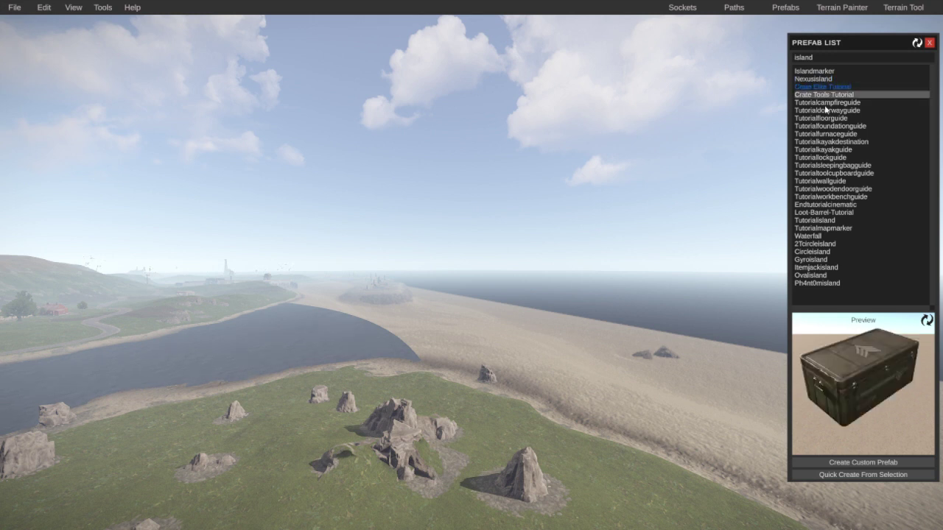
left_click(811, 275)
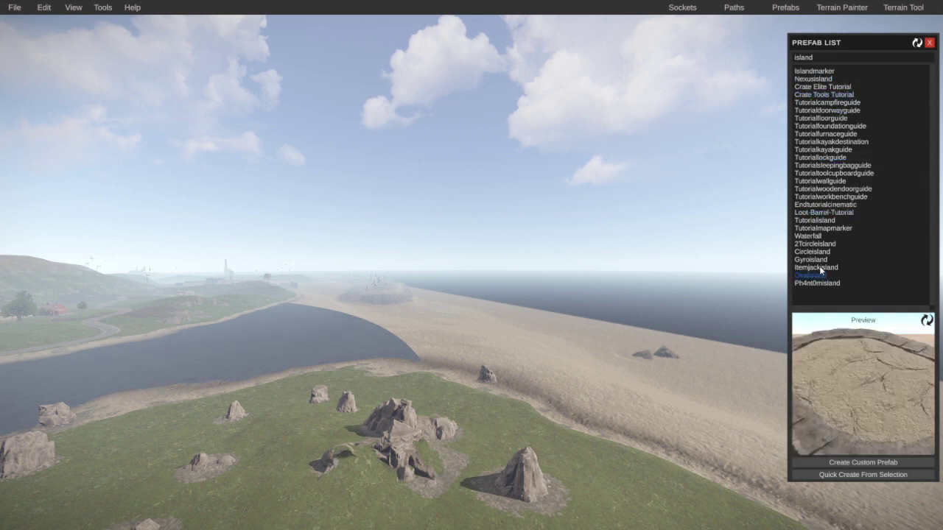
left_click(814, 260)
left_click_drag(812, 252, 350, 504)
right_click_drag(350, 504, 422, 316)
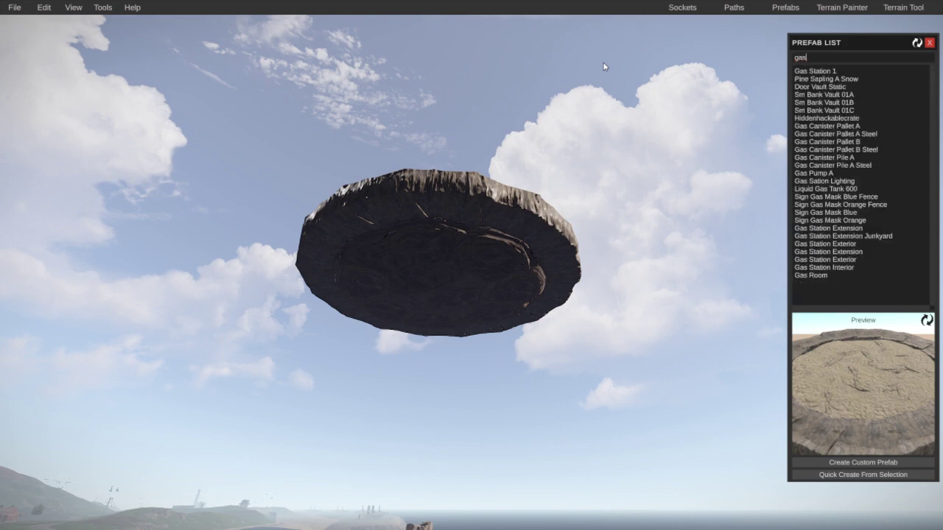
Step: Hang Gas Station 1 beneath the island, flipped upside down at rotation 0, 180, 180
left_click(815, 71)
left_click_drag(815, 70, 408, 318)
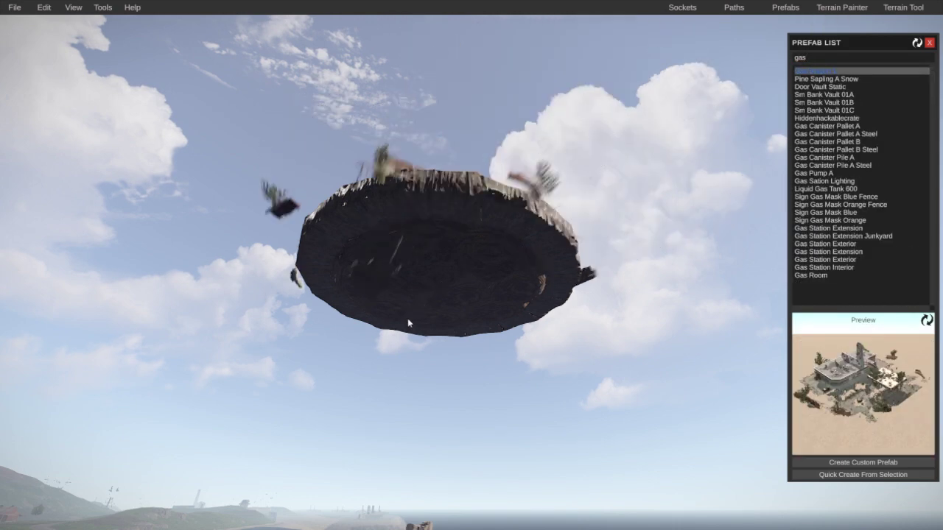
left_click(415, 298)
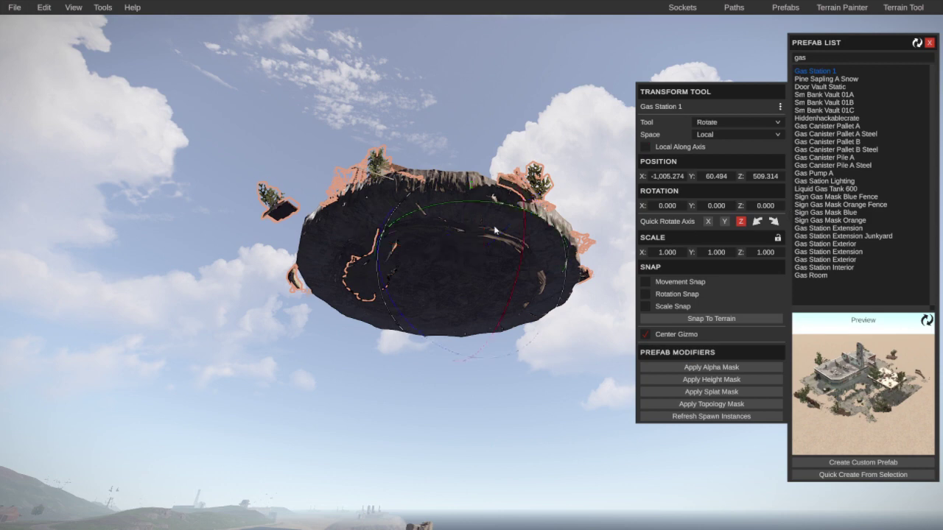
left_click_drag(524, 231, 511, 315)
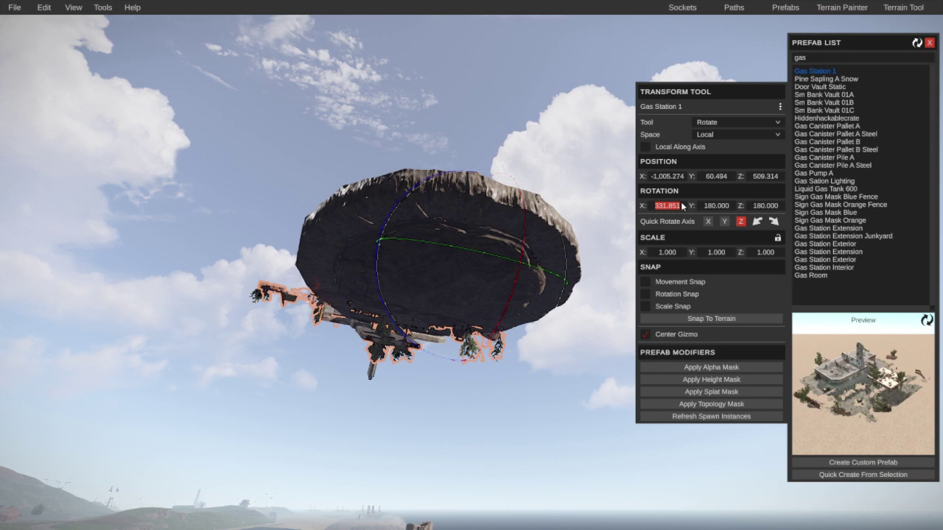
key("Return")
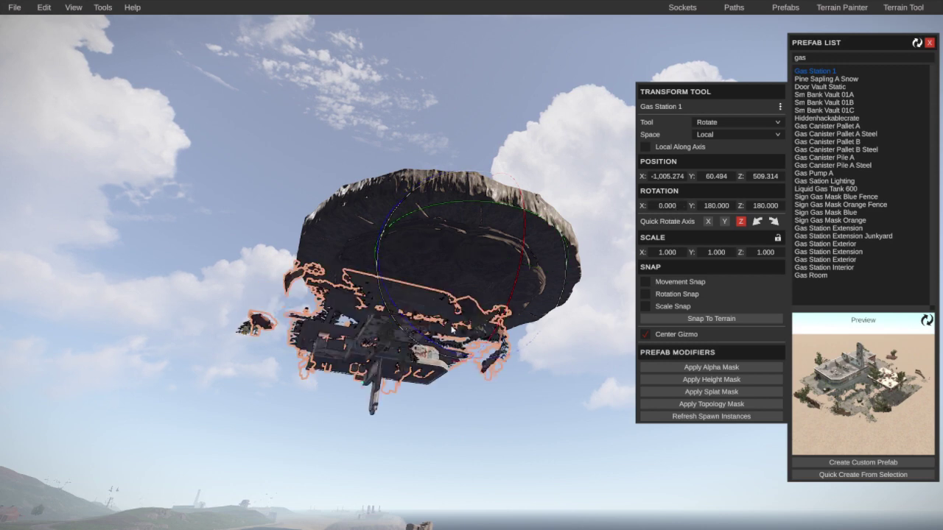
right_click_drag(451, 329, 606, 442)
left_click(521, 348)
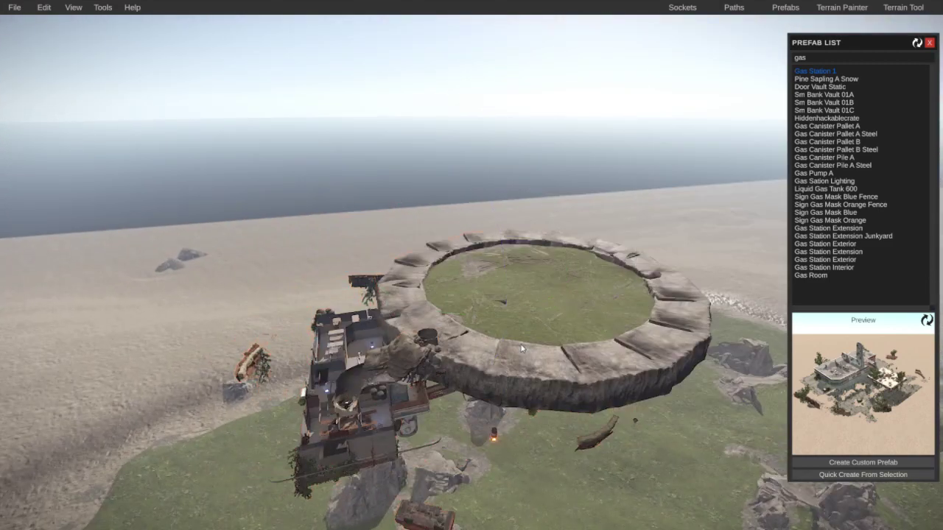
Step: Pull the Circleisland closer along Z and scale it to 2 on X, Y and Z
right_click_drag(582, 413, 572, 357)
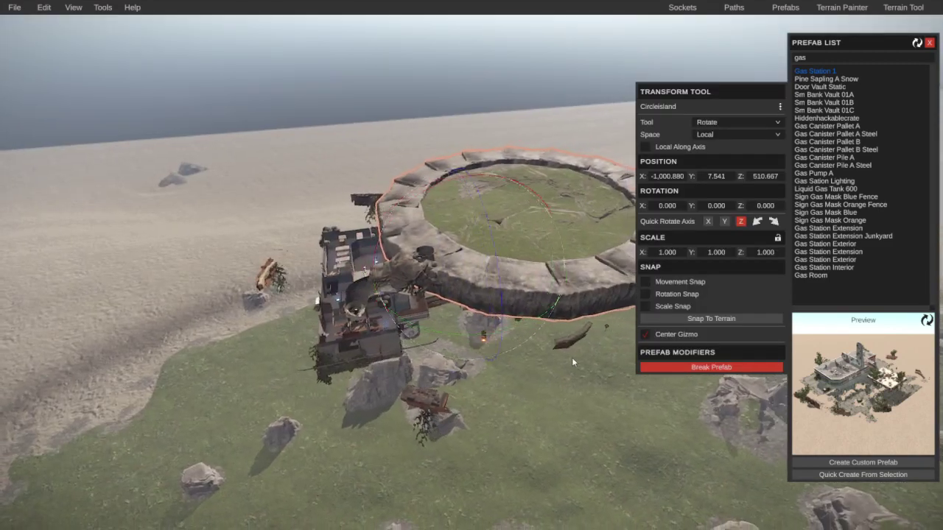
key("w")
left_click_drag(567, 263, 486, 274)
key("e")
key("r")
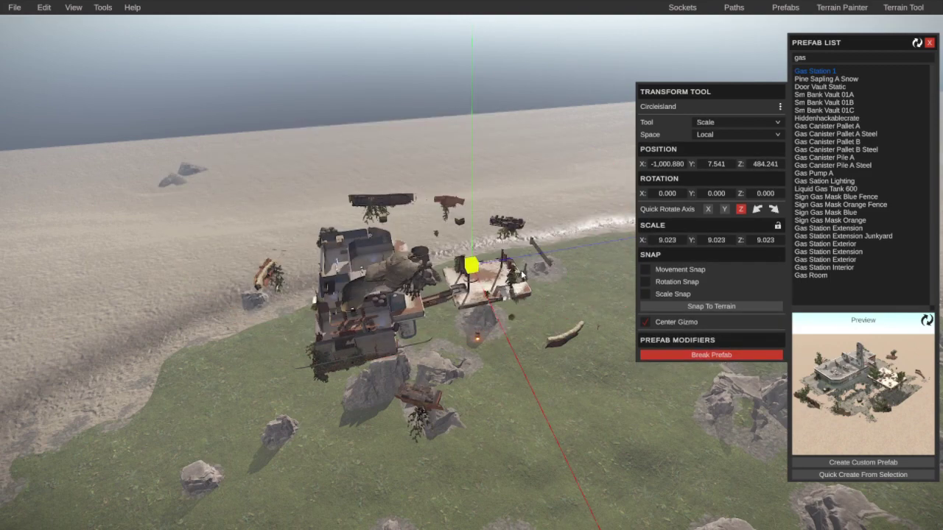
key("ctrl+z")
left_click_drag(508, 343, 521, 319)
mouse_move(562, 250)
left_mouse_down()
mouse_move(626, 238)
mouse_move(551, 252)
mouse_move(562, 259)
left_mouse_up()
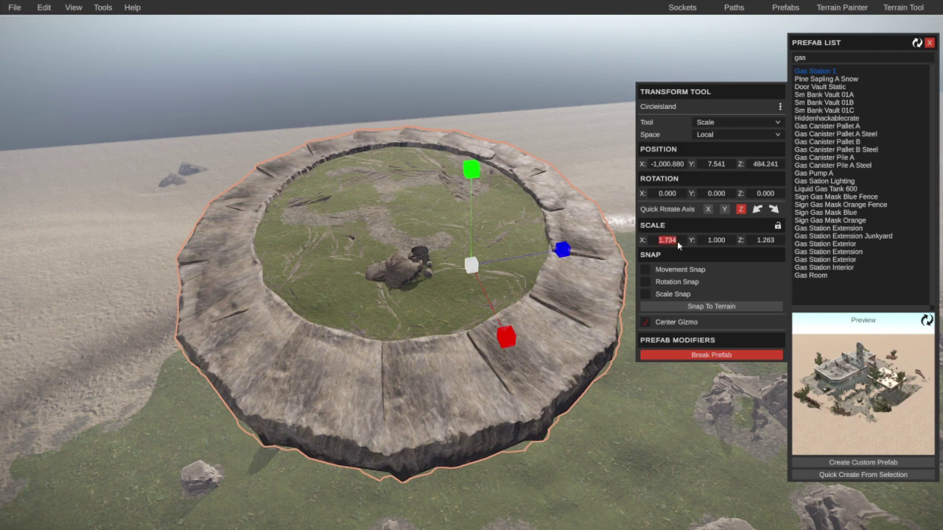
left_click(763, 241)
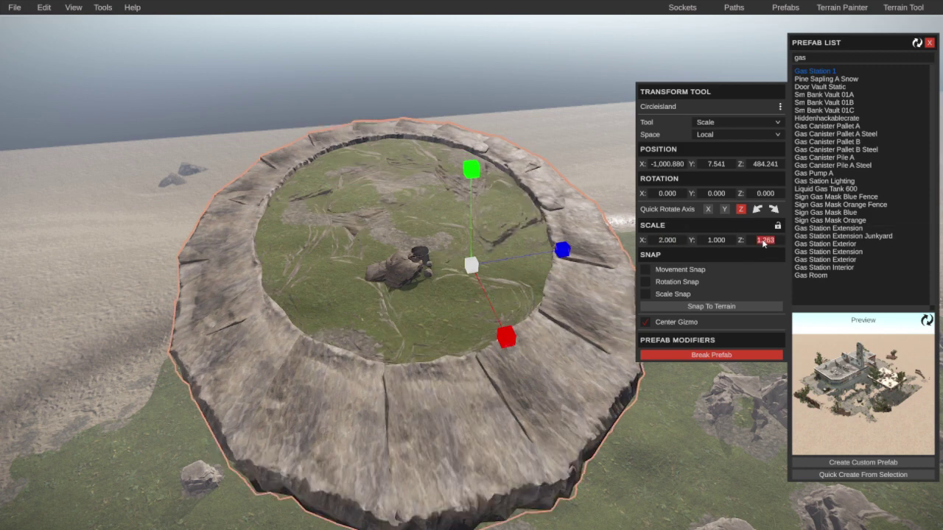
left_click(708, 241)
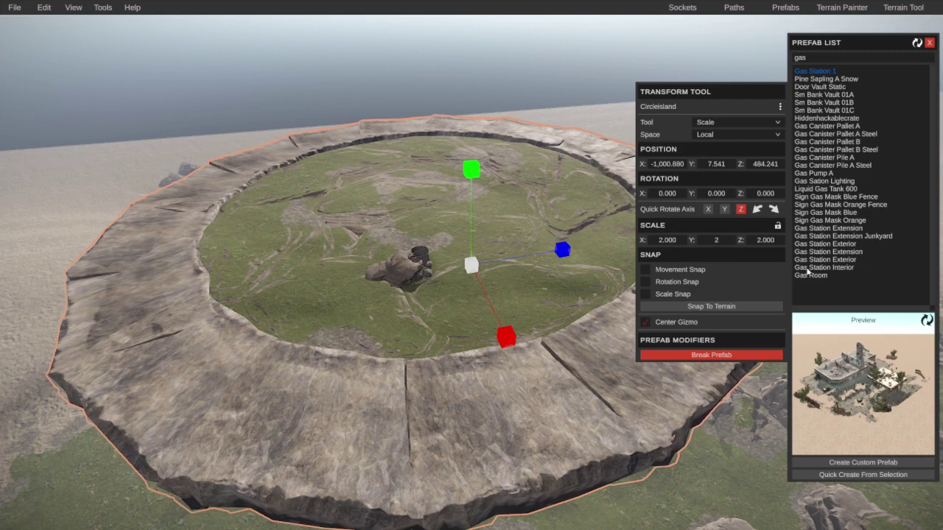
key("Return")
Step: Lower the enlarged Circleisland to Y -44.447
scroll(424, 375, "down", 10)
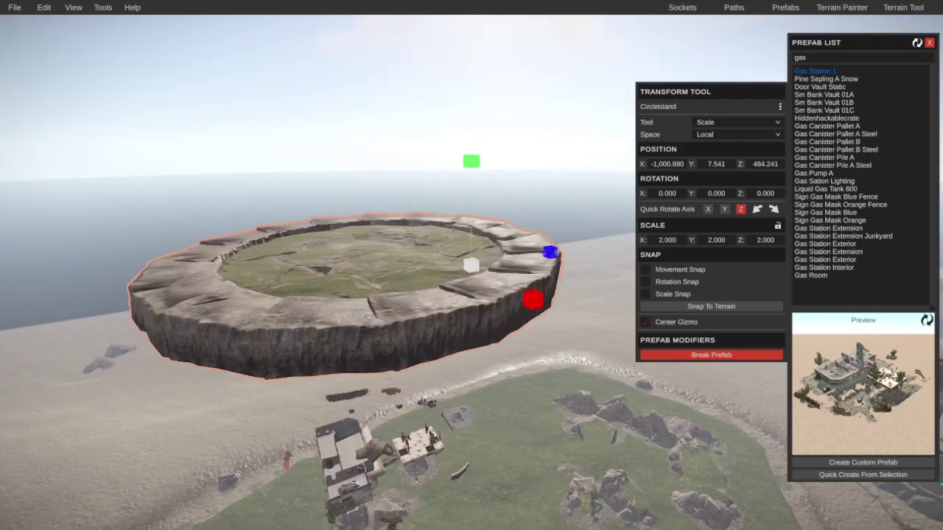
left_click(421, 372)
left_click(410, 324)
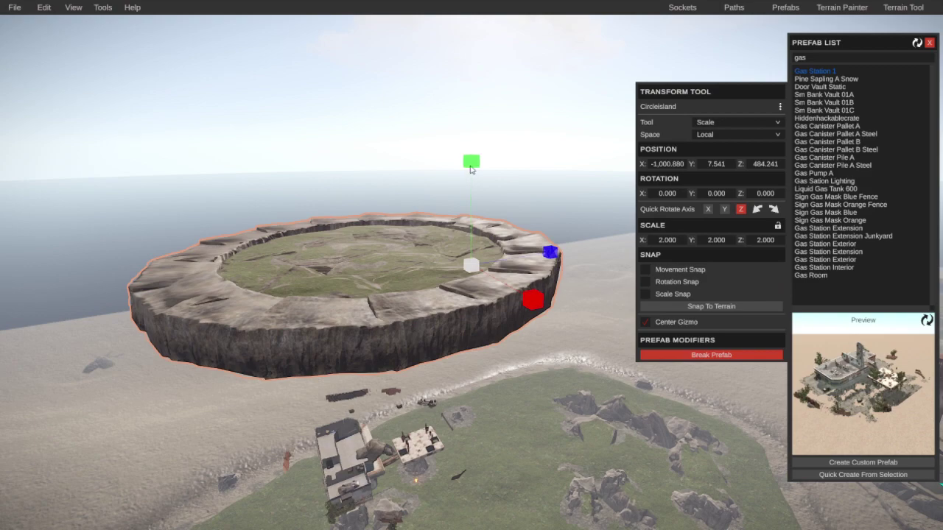
key("w")
left_click_drag(471, 164, 458, 310)
right_click_drag(471, 332, 374, 318)
Step: Spin the Circleisland through several quarter turns about Y and back to its original orientation
left_click(438, 291)
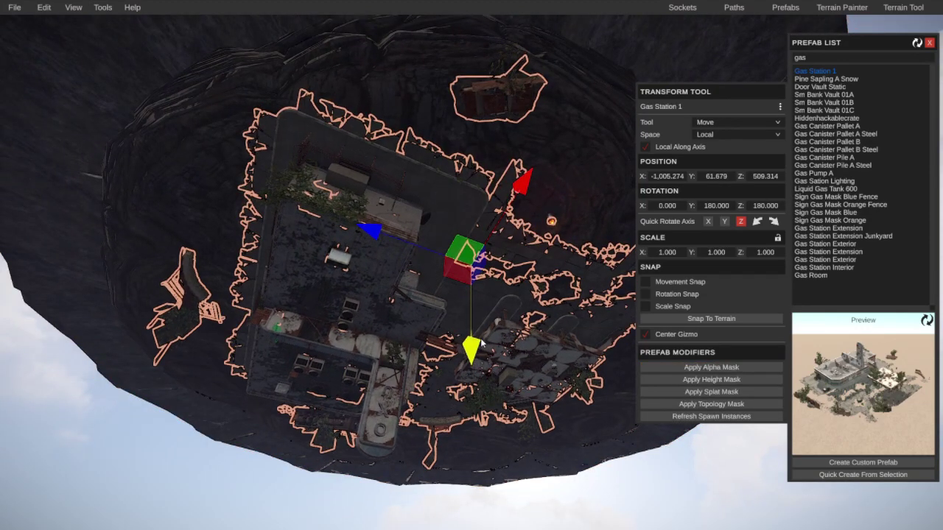
right_click_drag(477, 352, 696, 224)
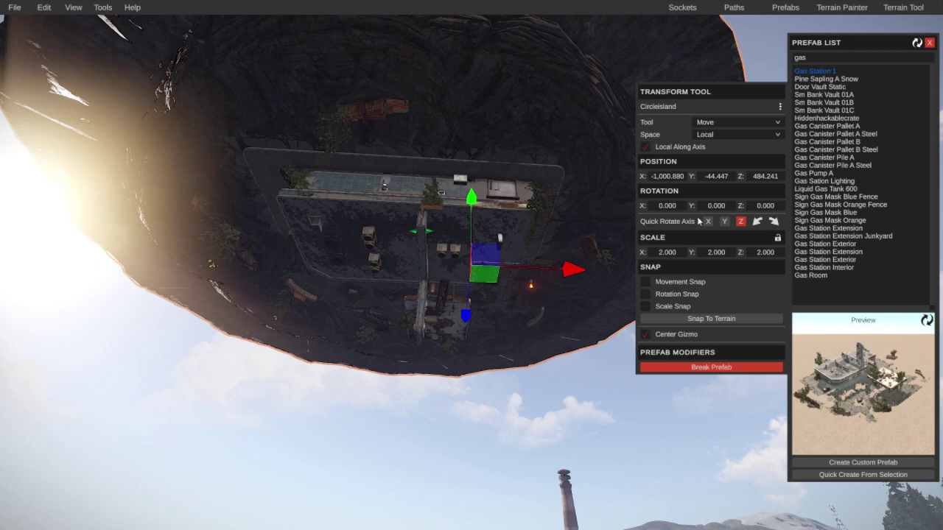
left_click(773, 222)
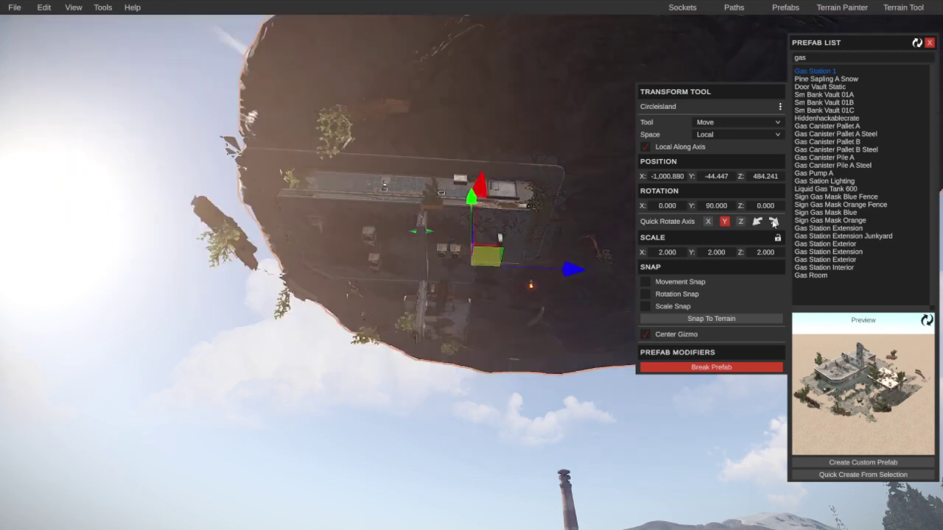
left_click(773, 221)
left_click(773, 222)
left_click(773, 222)
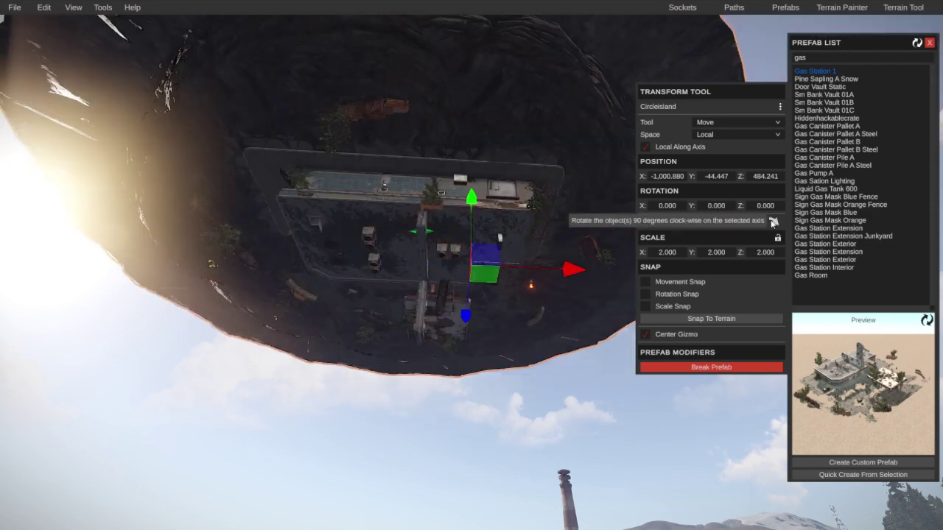
left_click(773, 222)
left_click(773, 222)
left_click(773, 222)
left_click(773, 222)
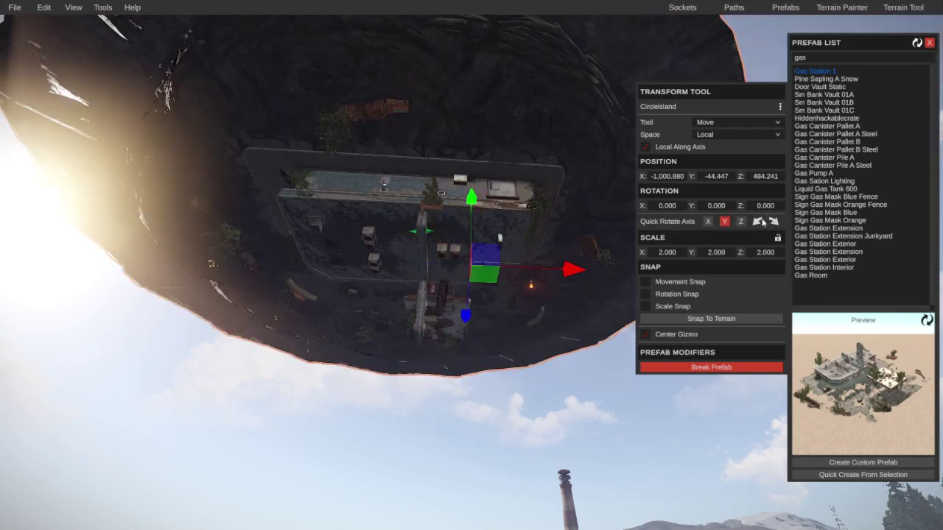
left_click(773, 222)
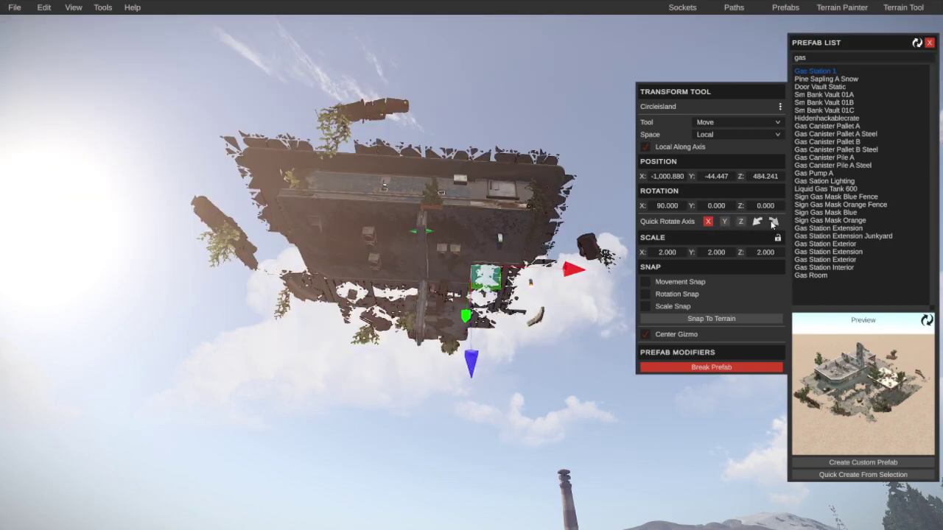
Step: Drag the island upward, then undo the raise and rotation so it stays at Y -44.447
right_click_drag(578, 305, 478, 376)
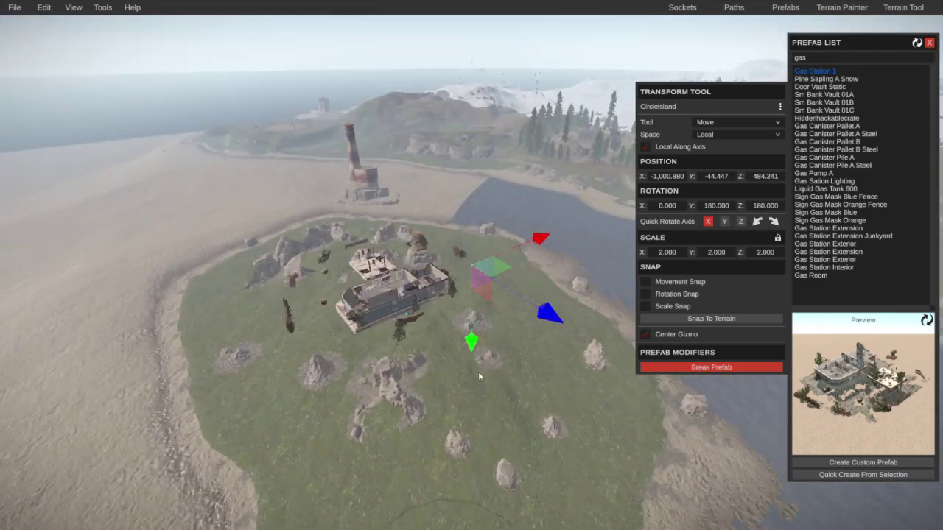
left_click_drag(486, 261, 537, 62)
left_click_drag(471, 342, 475, 298)
right_click_drag(475, 298, 477, 233)
key("ctrl+z")
key("ctrl+z")
key("ctrl+z")
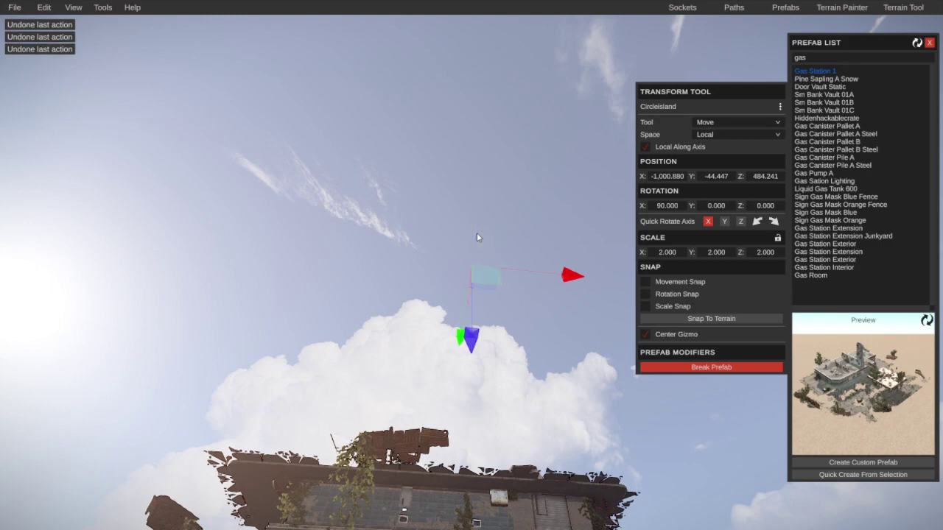
key("ctrl+z")
right_click_drag(449, 403, 6, 454)
Step: Replace the 'gas' prefab search with 'monoment' and preview Water Treatment Plant 1
left_click(810, 58)
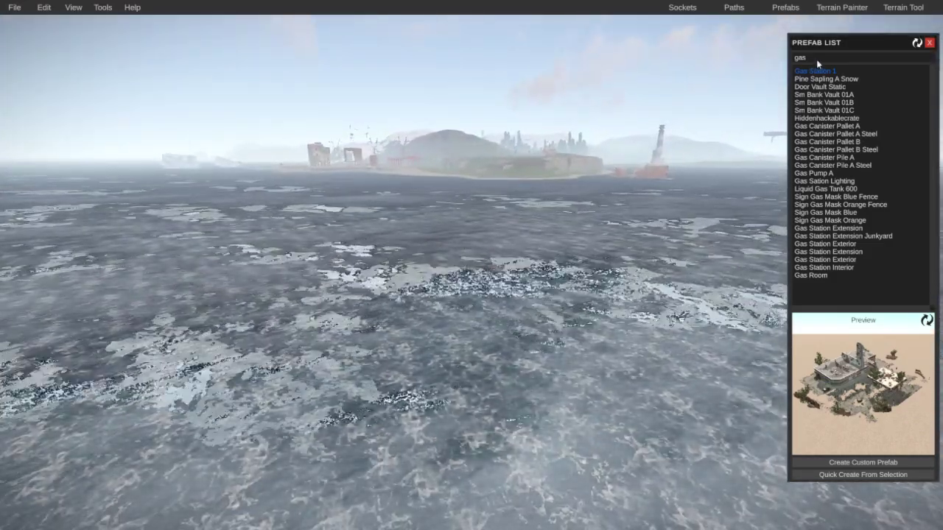
key("BackSpace")
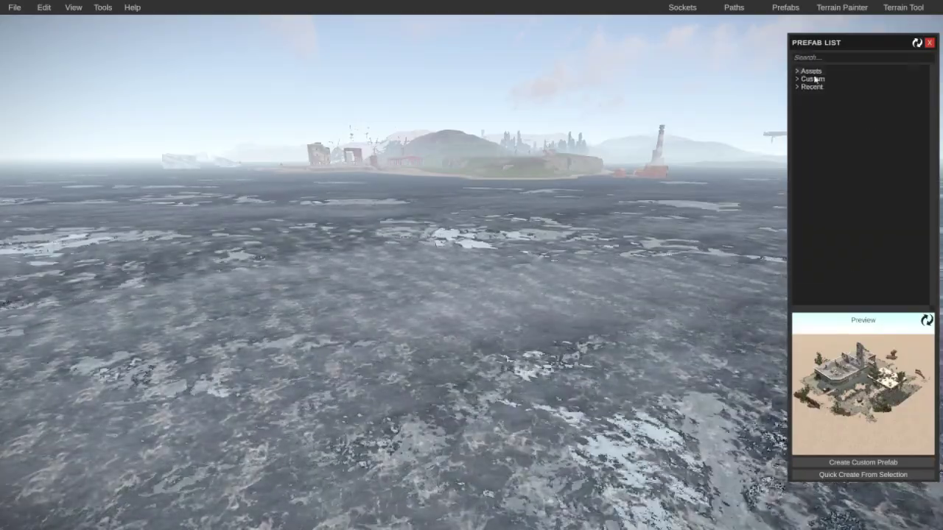
type("m")
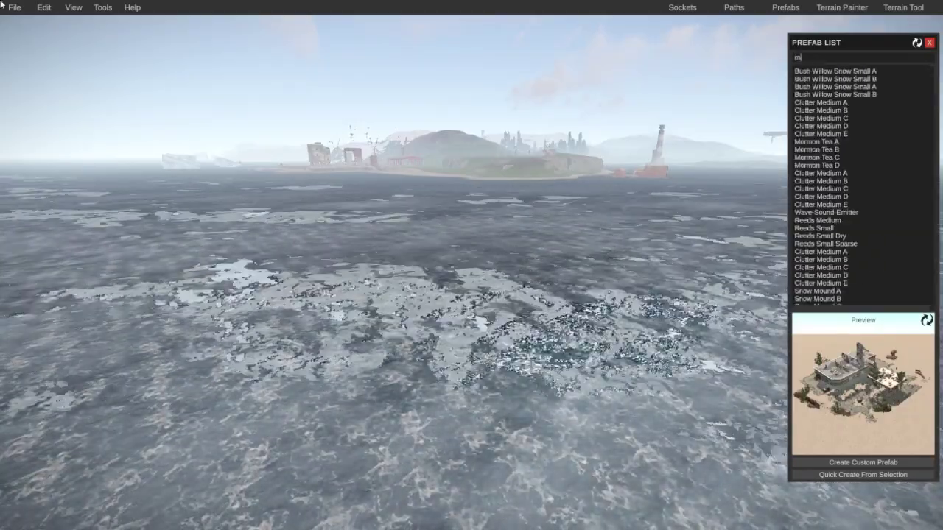
type("onoment")
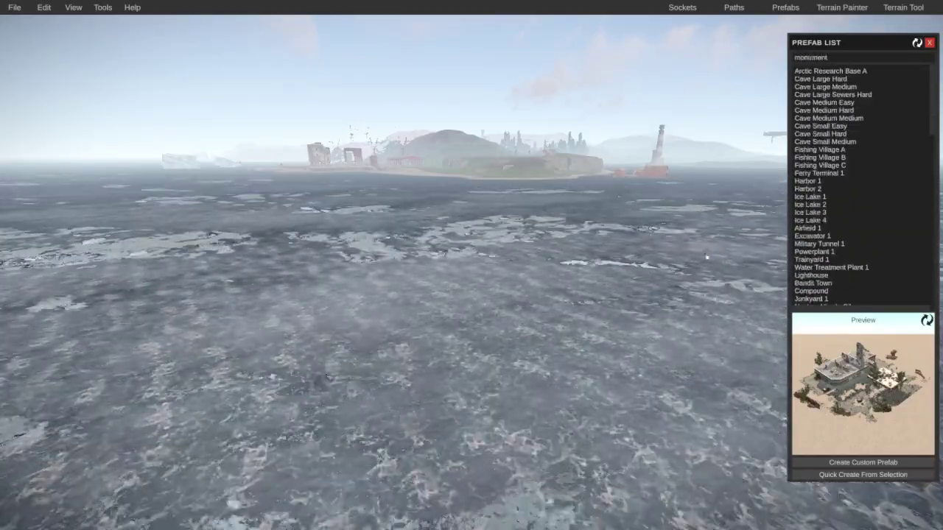
left_click(835, 267)
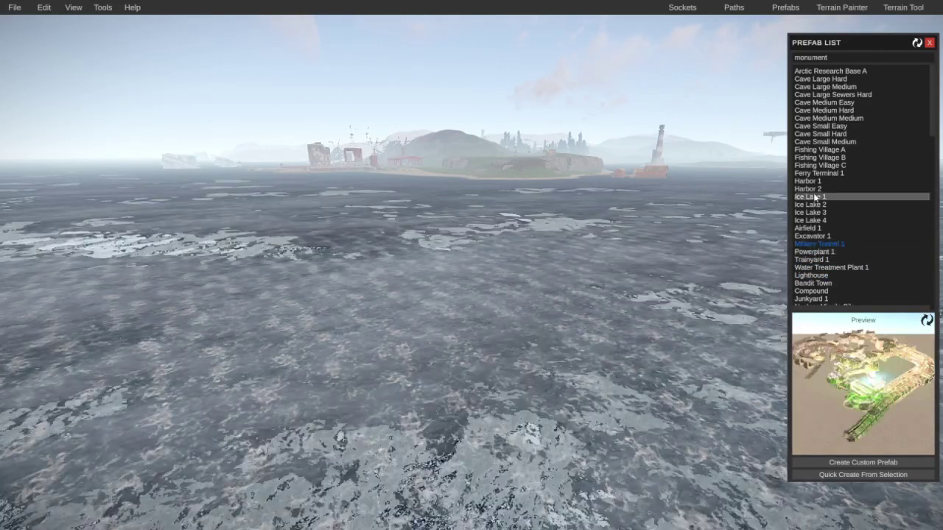
Step: Place Ice Lake 1 on the terrain, sink it slightly, and apply its height and snow masks
left_click(814, 197)
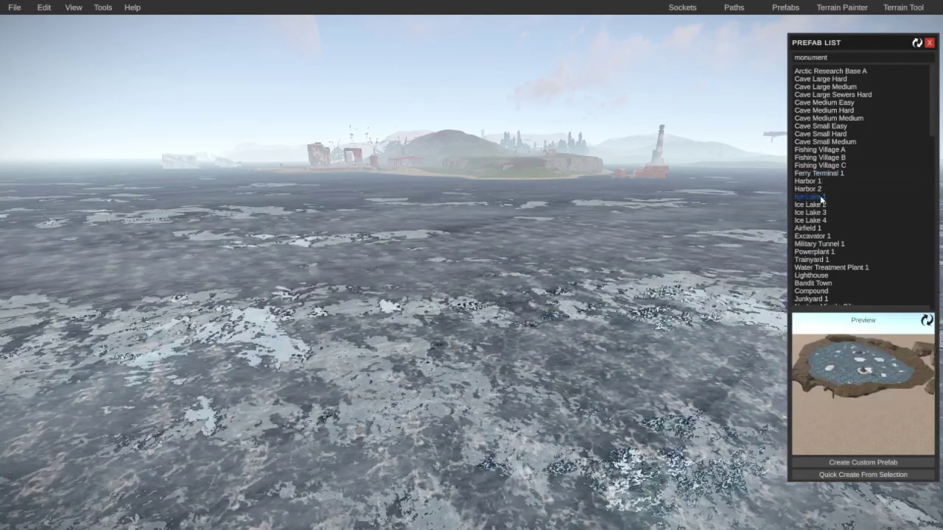
left_click_drag(821, 198, 459, 254)
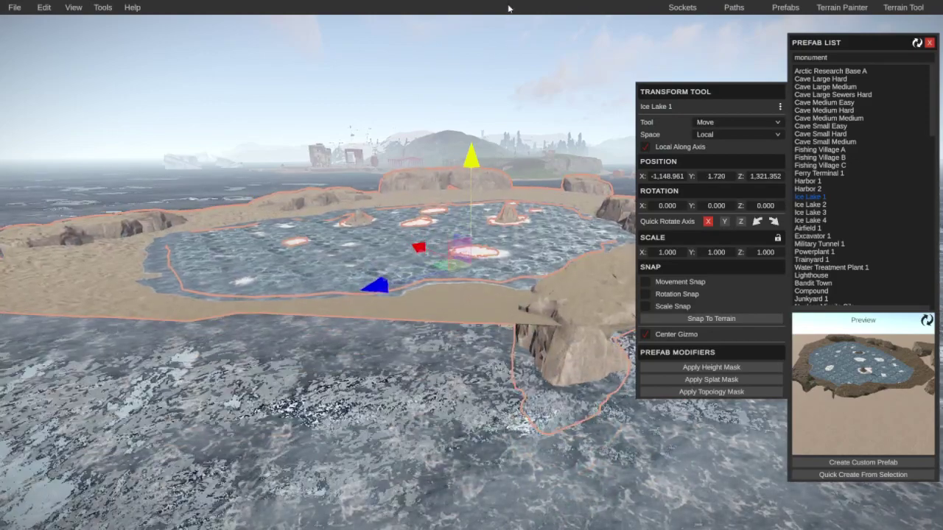
left_click_drag(508, 8, 700, 381)
left_click(699, 369)
left_click(698, 379)
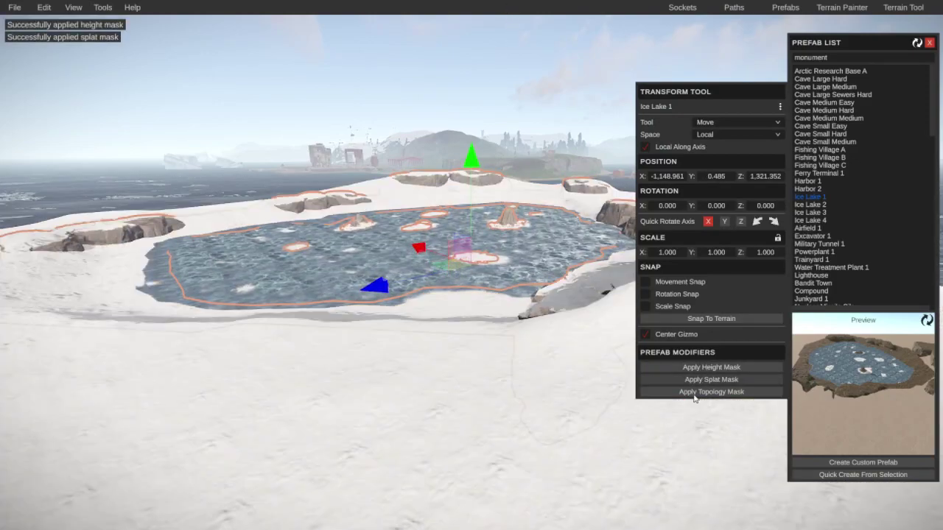
right_click_drag(577, 406, 462, 413)
Step: Pick Ice Lake 2, then select the ice lake in the map and delete it
left_click(814, 205)
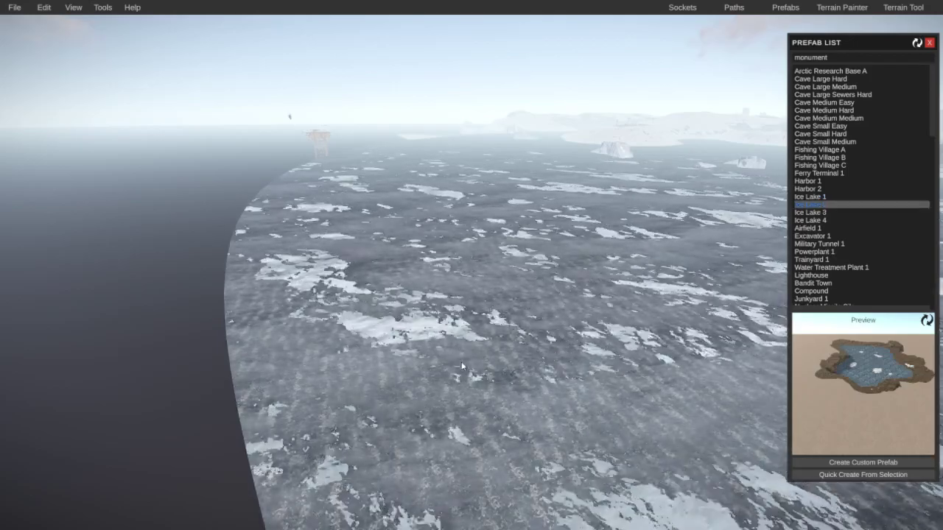
right_click_drag(475, 280, 446, 382)
left_click(428, 332)
key("Delete")
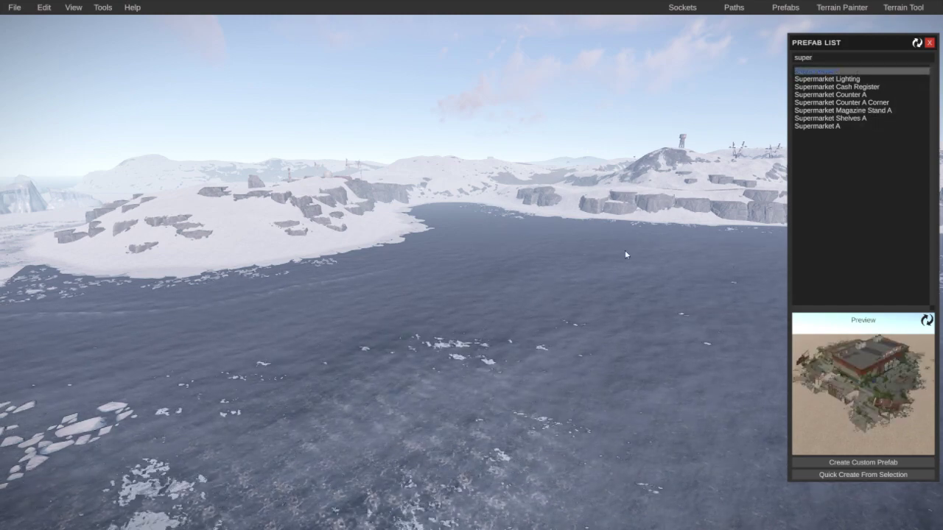
Step: Drop Supermarket 1 in the sea, lift it out of the water, and apply height, splat and topology masks
left_click(507, 416)
key("f")
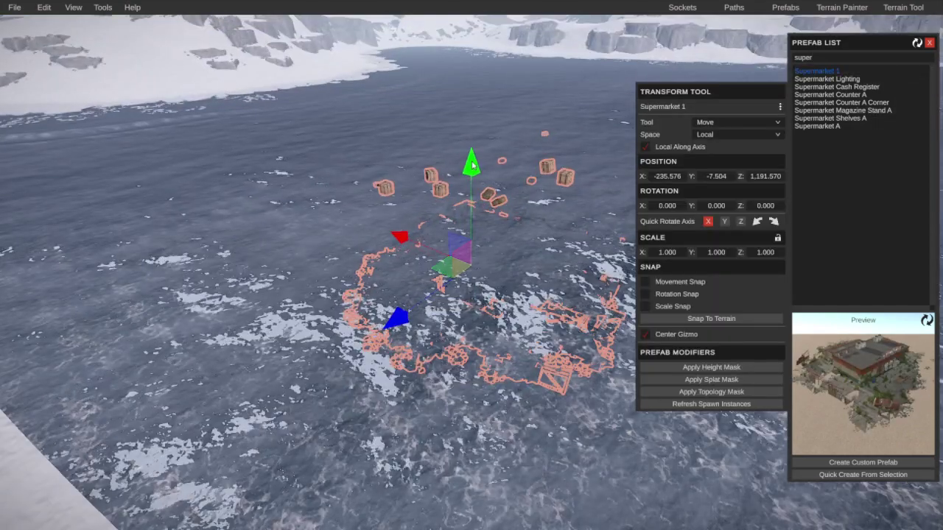
left_click_drag(473, 165, 483, 104)
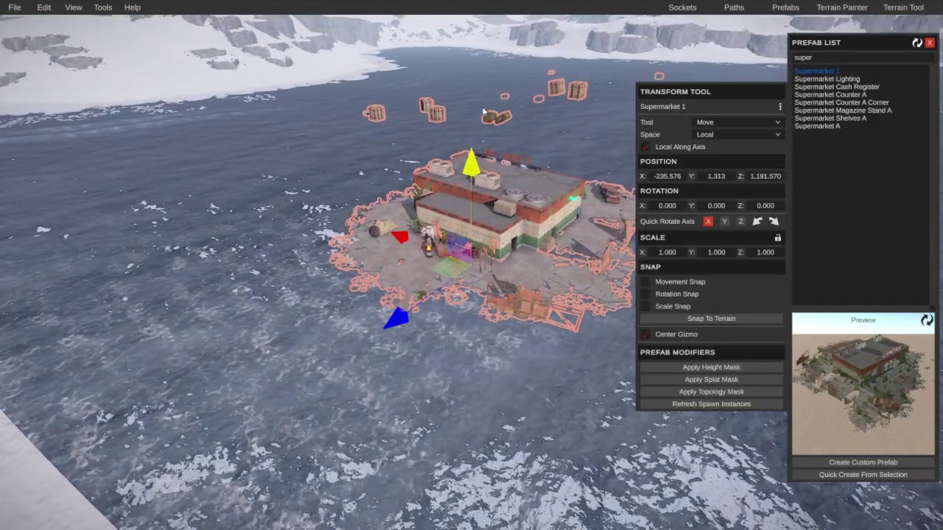
left_click(696, 367)
left_click(696, 380)
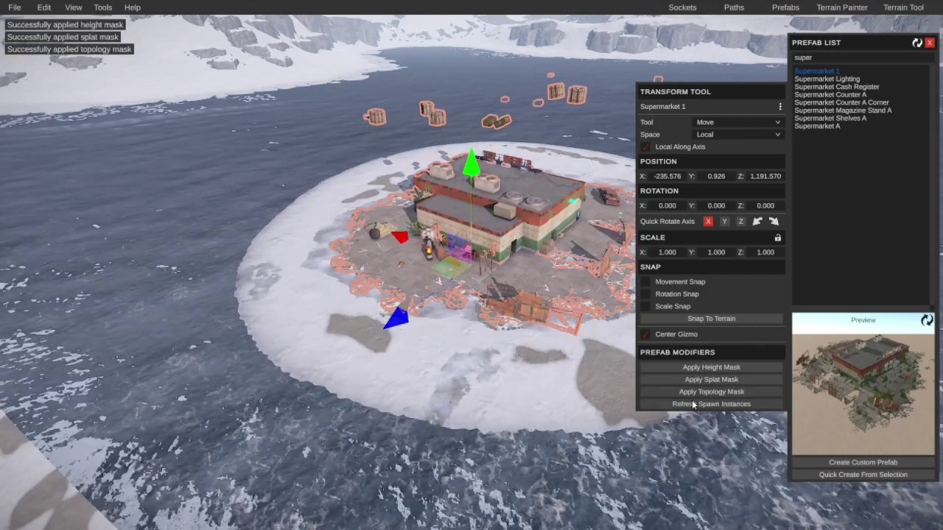
left_click(590, 412)
right_click_drag(589, 413, 558, 393)
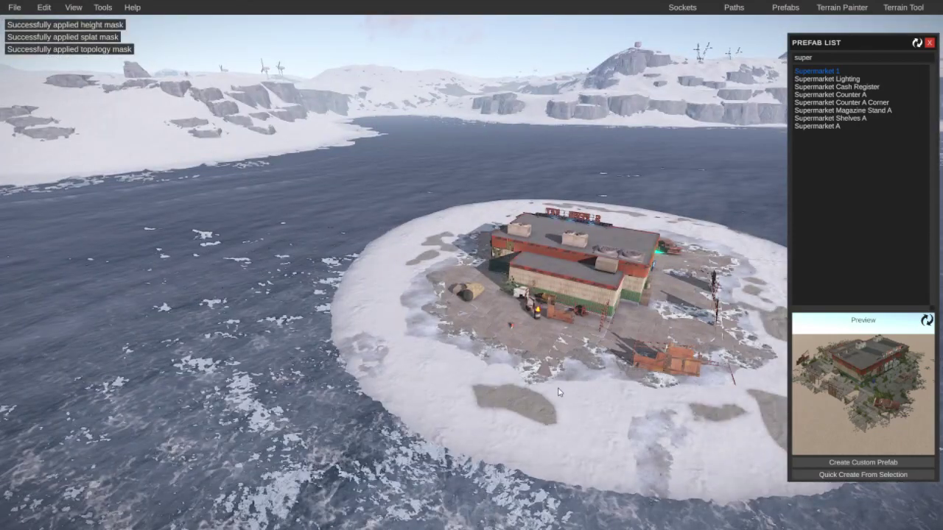
left_click(549, 326)
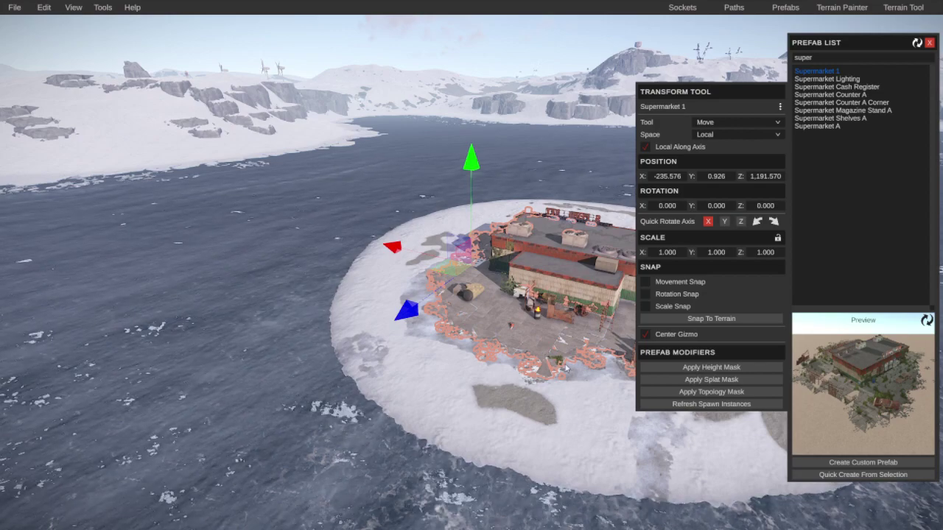
left_click(566, 367)
right_click_drag(566, 367, 500, 413)
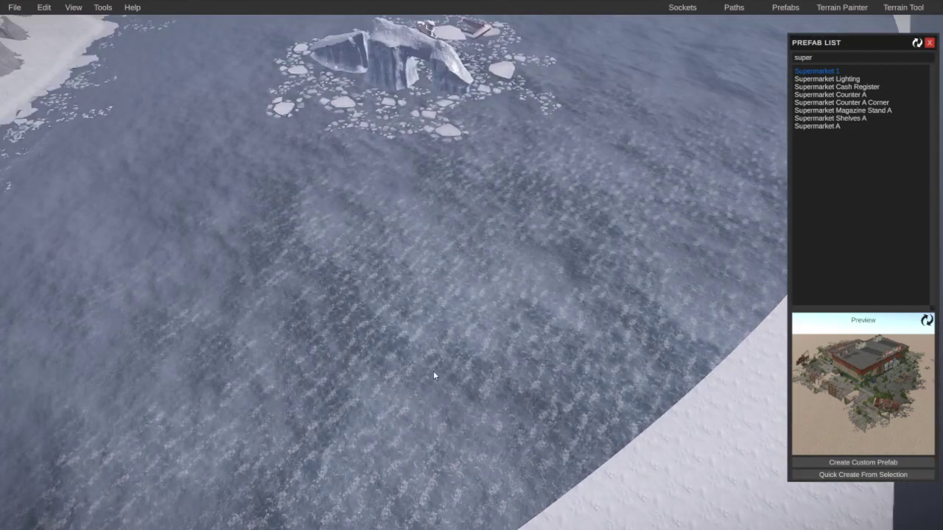
right_click_drag(444, 341, 418, 322)
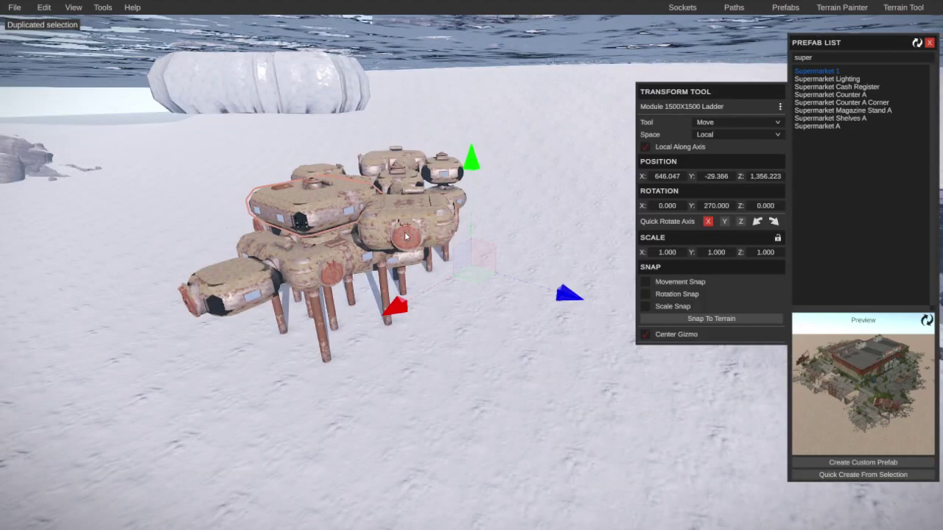
right_click_drag(405, 234, 796, 126)
key("w")
Step: Clear the supermarket search, expand the Custom prefabs and place Lticeberg in the river
left_click(798, 127)
left_click(807, 118)
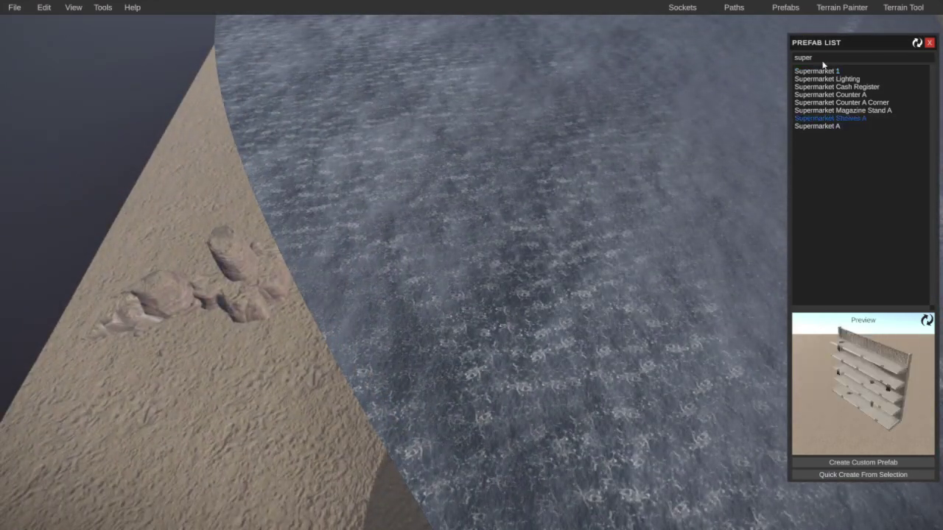
key("BackSpace")
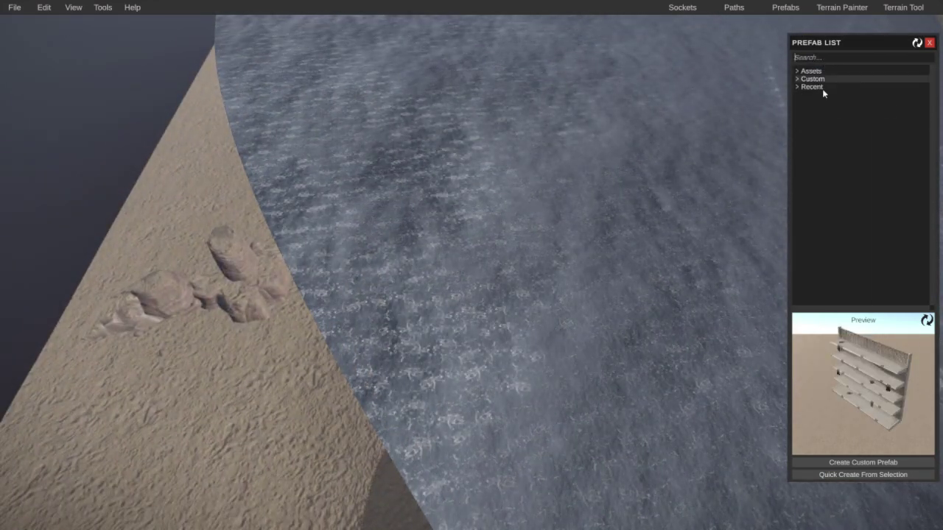
left_click(819, 79)
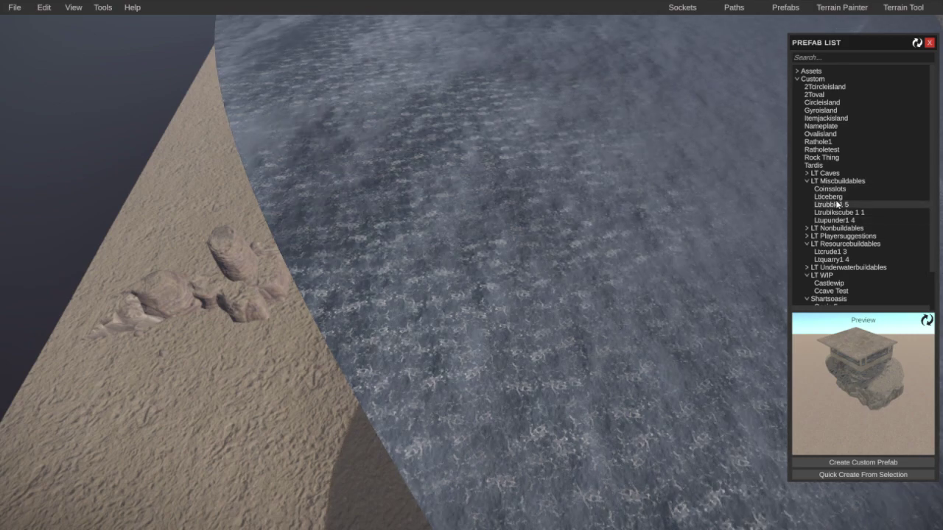
left_click(593, 257)
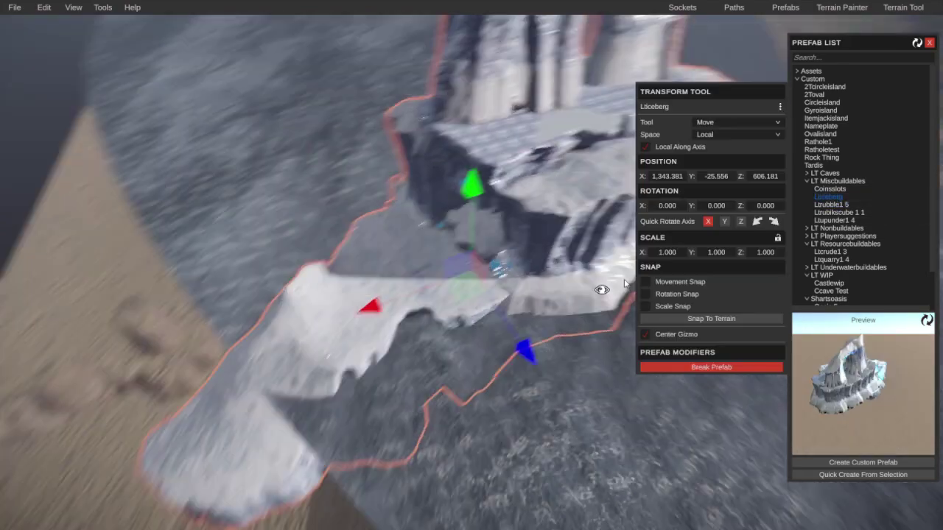
Step: Duplicate the iceberg several times with Ctrl+D, sliding each copy further along the river
right_click_drag(600, 288, 744, 262)
left_click(579, 276)
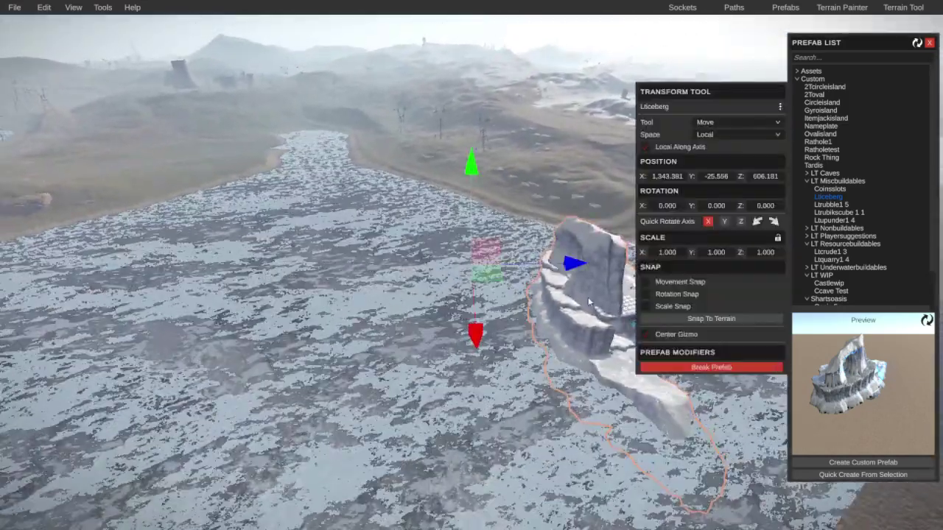
key("ctrl+d")
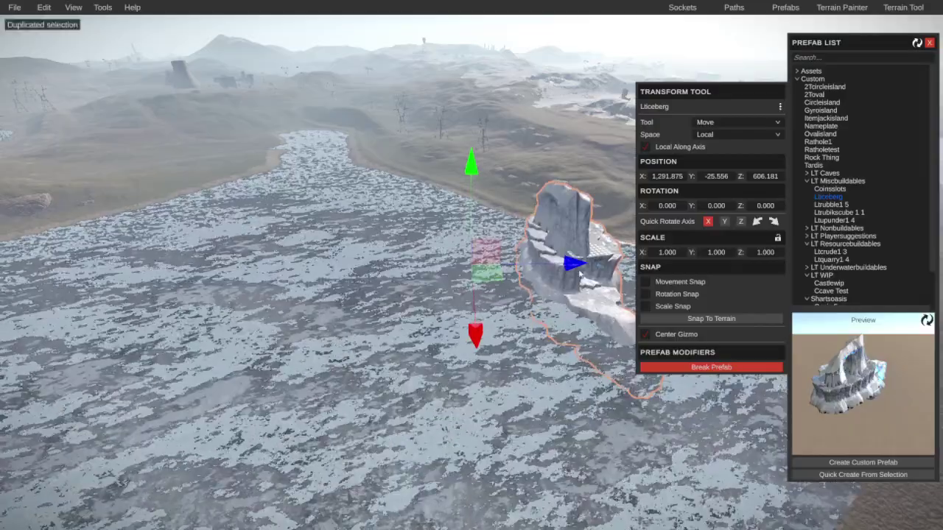
key("ctrl+d")
left_click_drag(569, 269, 498, 284)
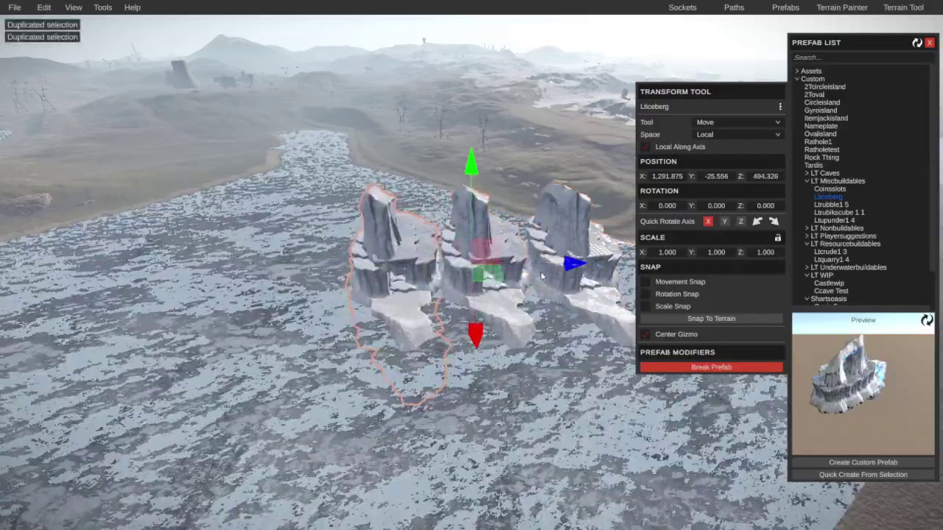
key("ctrl+d")
left_click_drag(572, 263, 562, 266)
left_click_drag(460, 289, 393, 298)
key("ctrl+d")
scroll(393, 298, "down", 5)
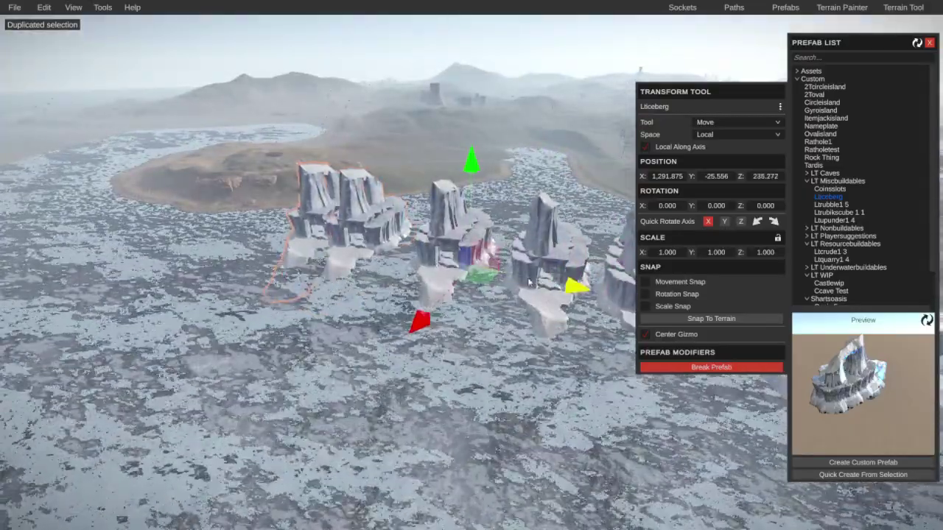
right_click_drag(529, 282, 442, 280)
Step: Place a Ltrubikscube 1 1 in the lake and delete the extra cube copy
scroll(832, 234, "down", 2)
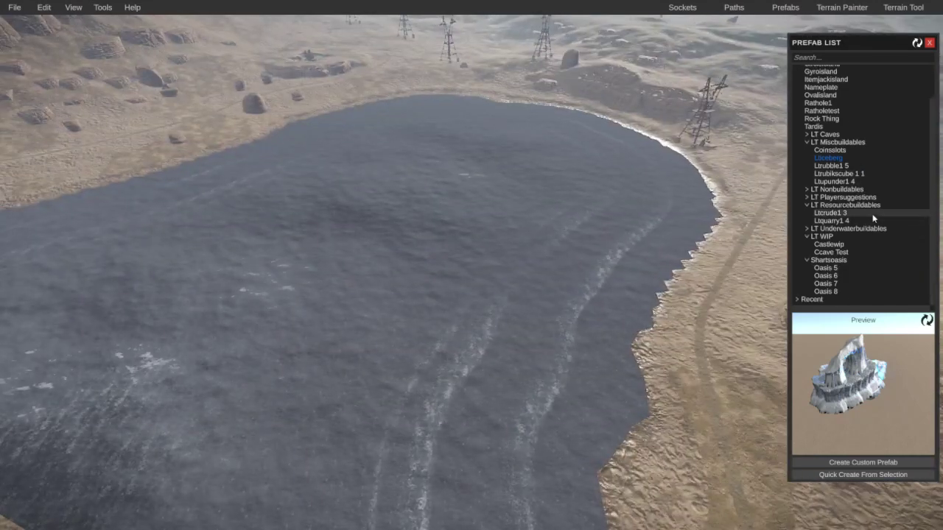
left_click(839, 174)
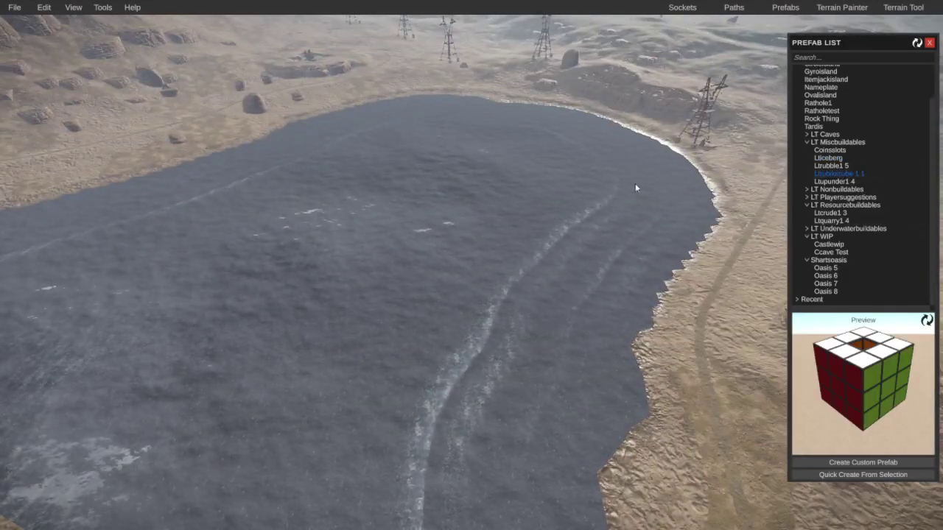
left_click(462, 193)
left_click_drag(476, 346, 471, 339, "shift")
scroll(437, 217, "up", 6)
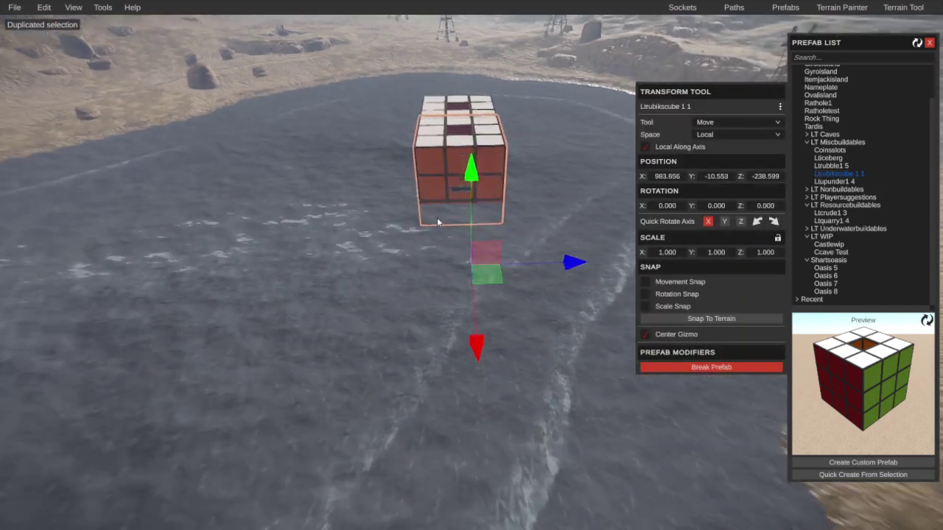
key("Delete")
scroll(435, 195, "down", 3)
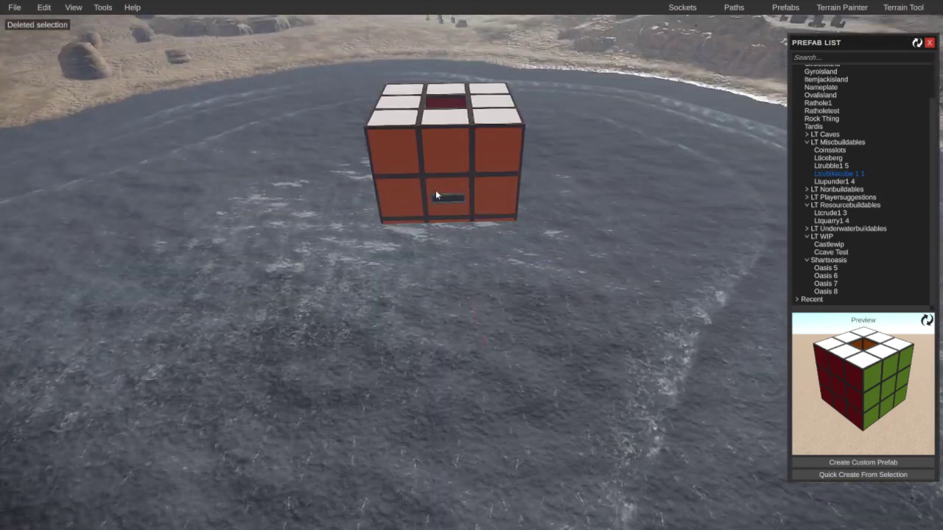
Step: Scale the Rubik's cube up to 4.1 times its size
left_click(436, 194)
scroll(504, 260, "down", 6)
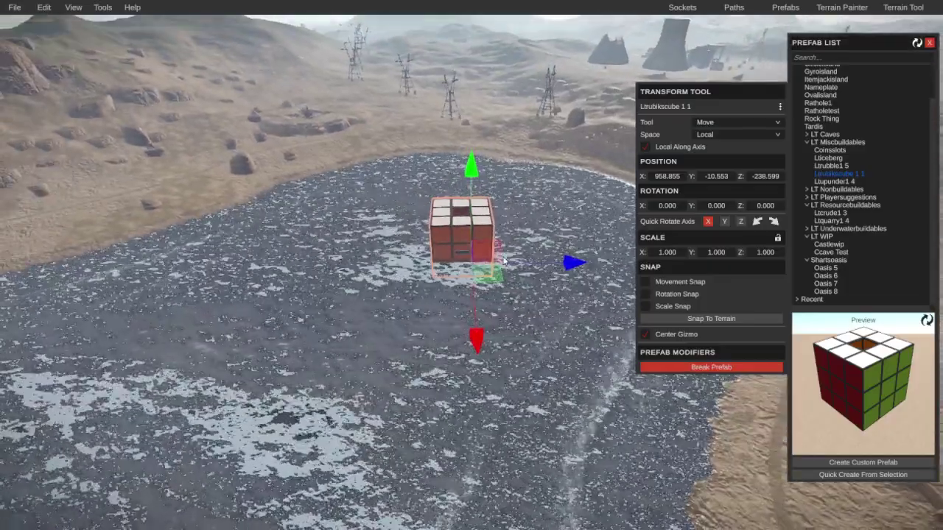
key("r")
left_click_drag(504, 263, 486, 271)
right_click_drag(486, 271, 446, 274)
key("w")
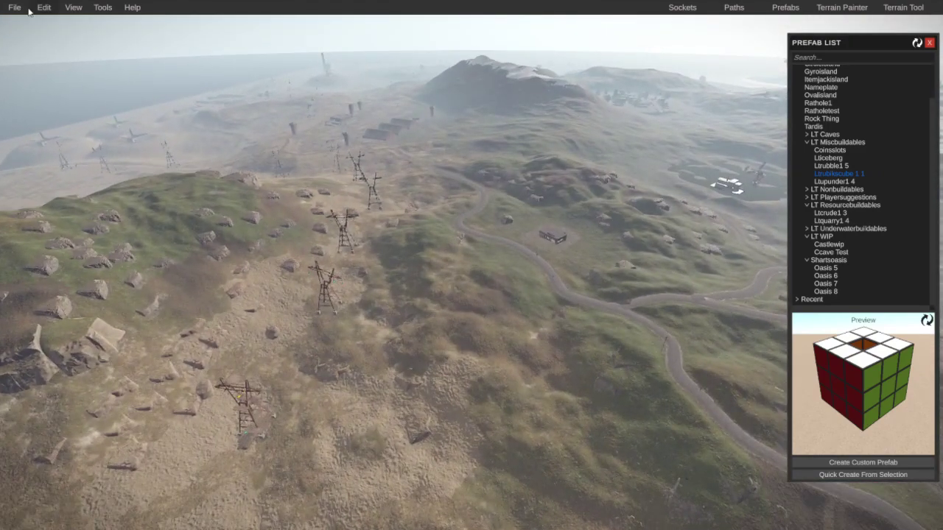
Step: Save the map with File > Save As as 12.1LTApril2024 in the Rust maps folder
left_click(14, 6)
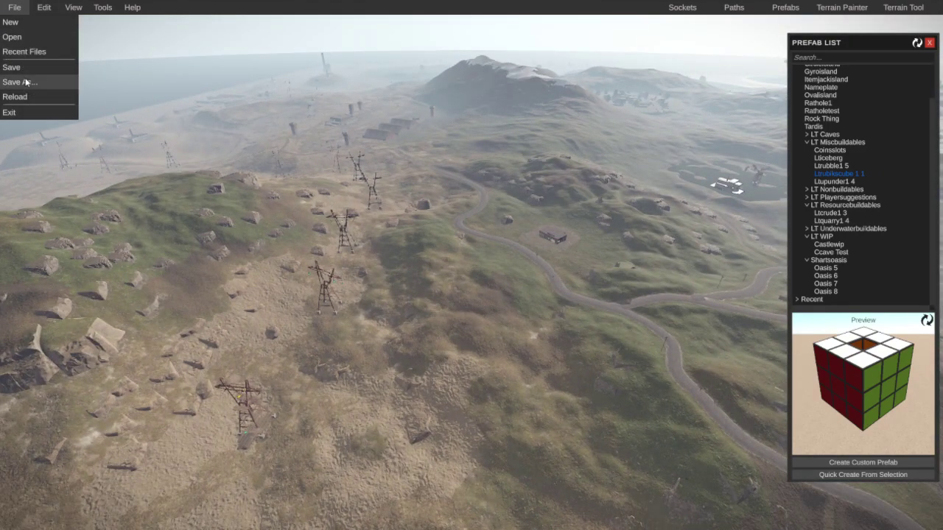
left_click(26, 81)
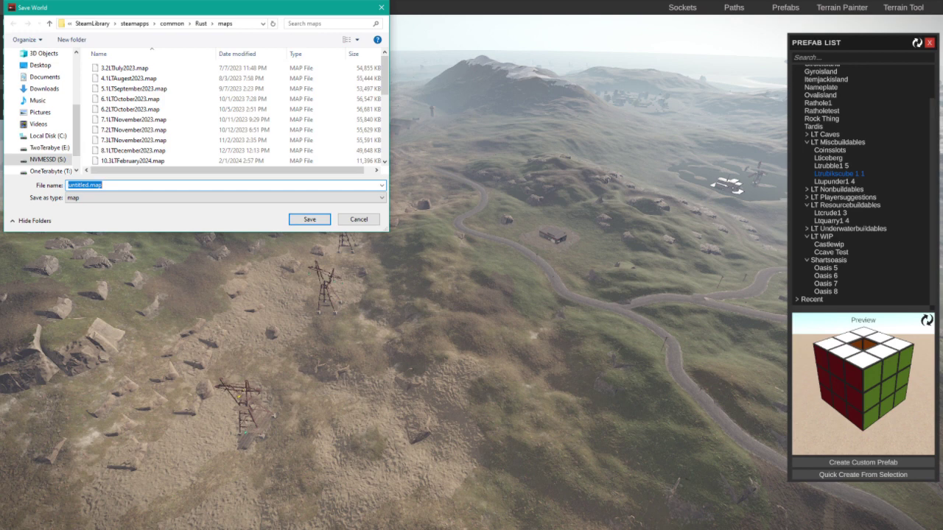
scroll(203, 154, "down", 3)
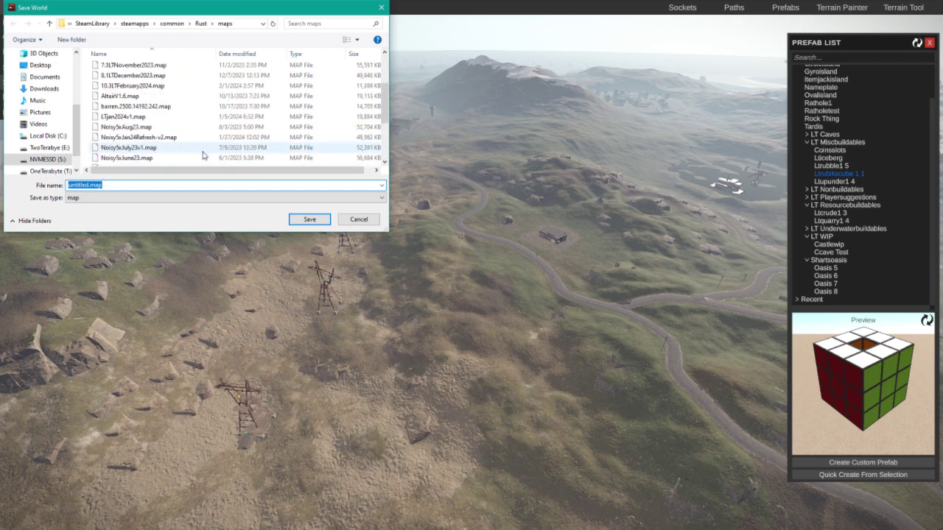
scroll(199, 151, "up", 1)
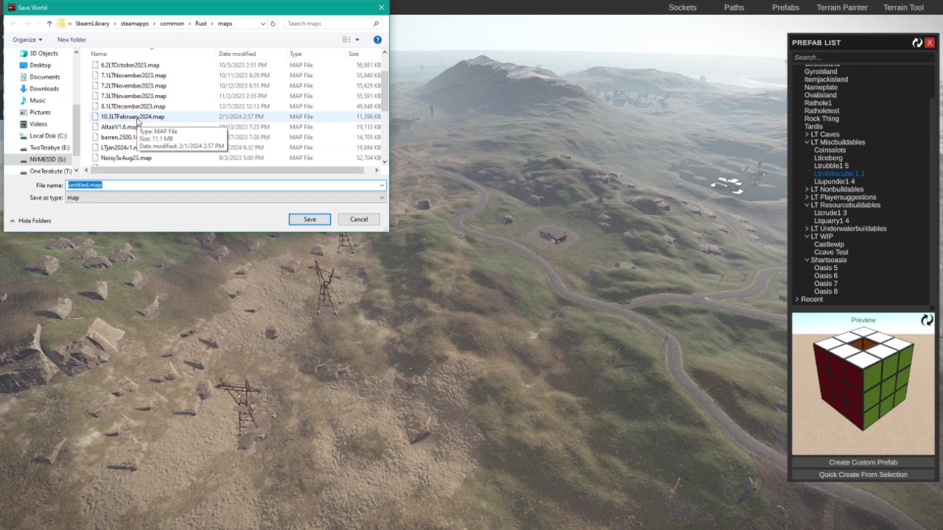
type("12")
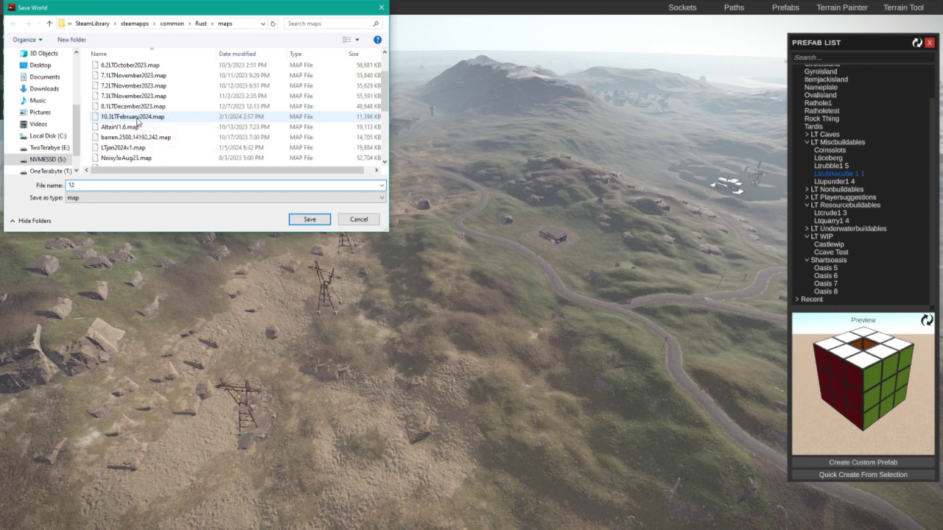
type(".")
type("1LTAP")
type("pri")
type("l202")
type("4")
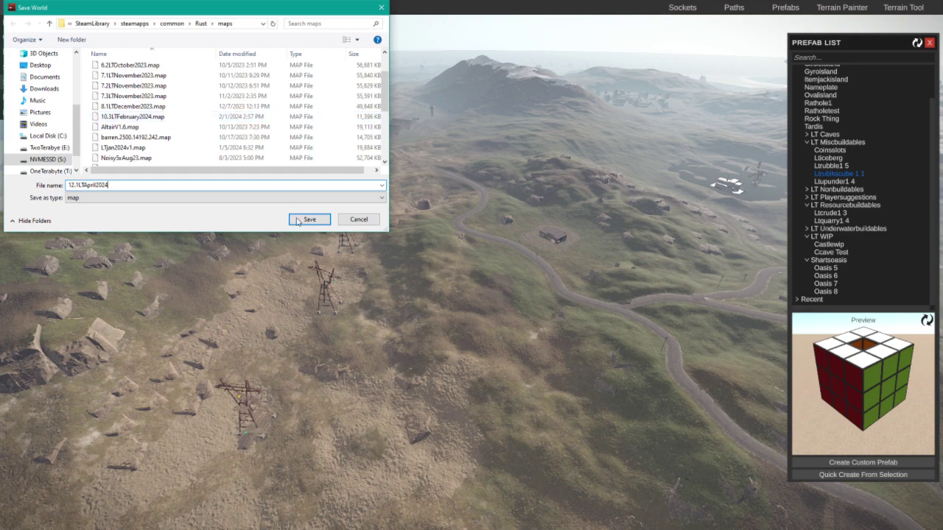
left_click(301, 217)
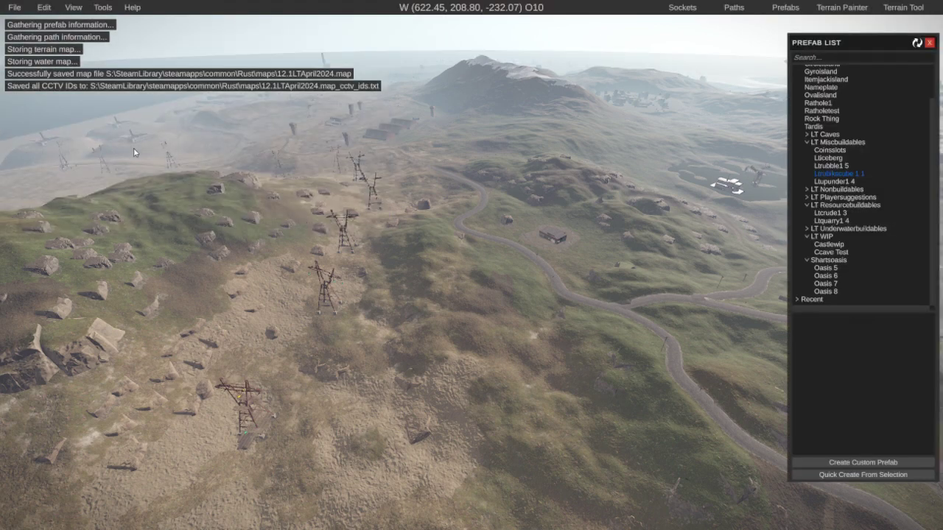
Step: Exit RustEdit through File > Exit and confirm the quit prompt
left_click(44, 7)
mouse_move(14, 7)
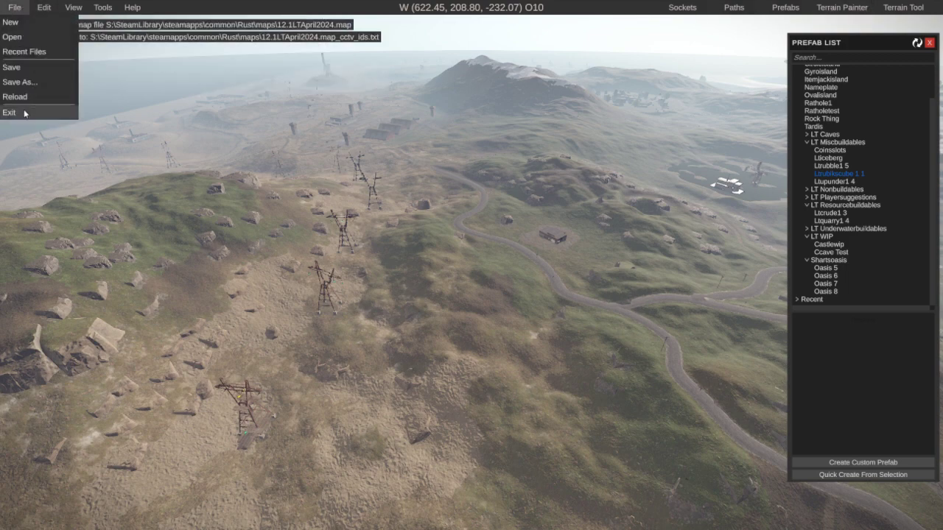
left_click(15, 112)
left_click(455, 273)
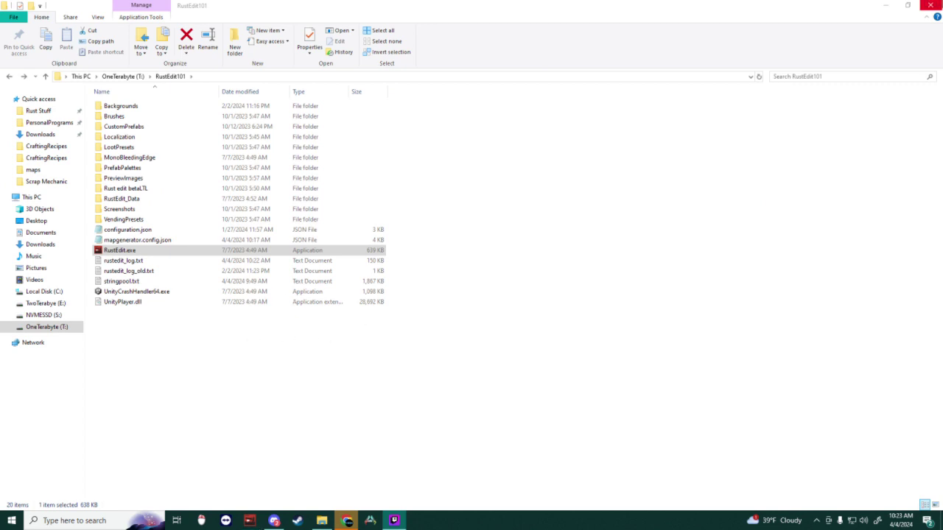
Step: Close the RustEdit101 File Explorer window
left_click(931, 5)
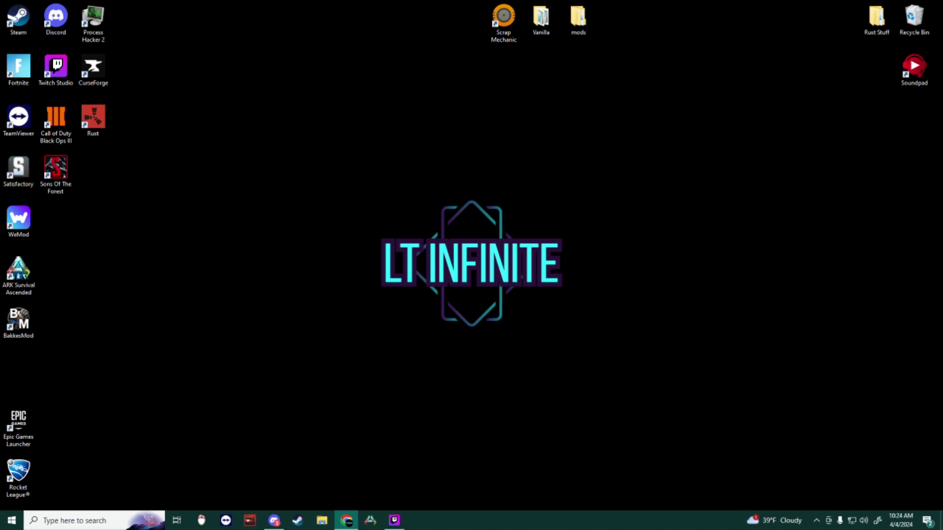
Step: In the remote session, stop the Rust server by entering quit in its console
key("alt+Tab")
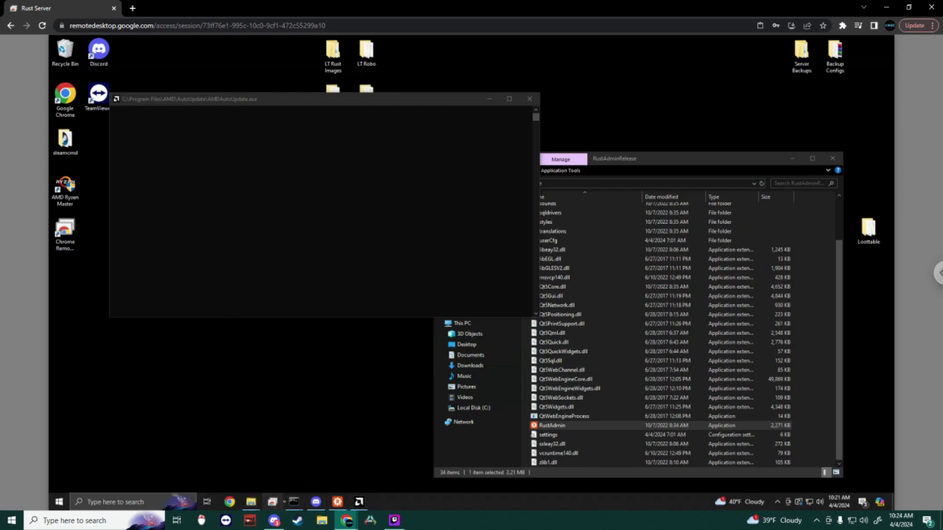
left_click(272, 501)
left_click(273, 501)
mouse_move(293, 502)
left_click(278, 484)
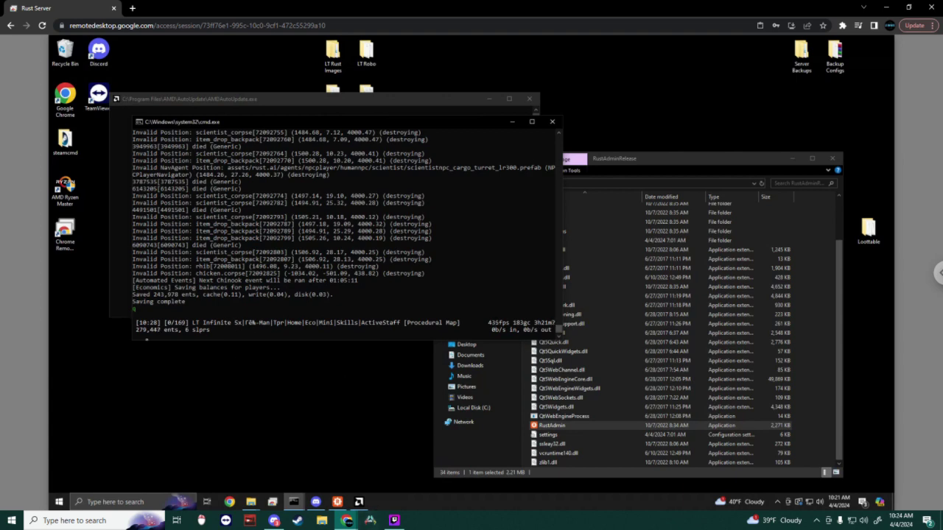
type("uit")
key("Return")
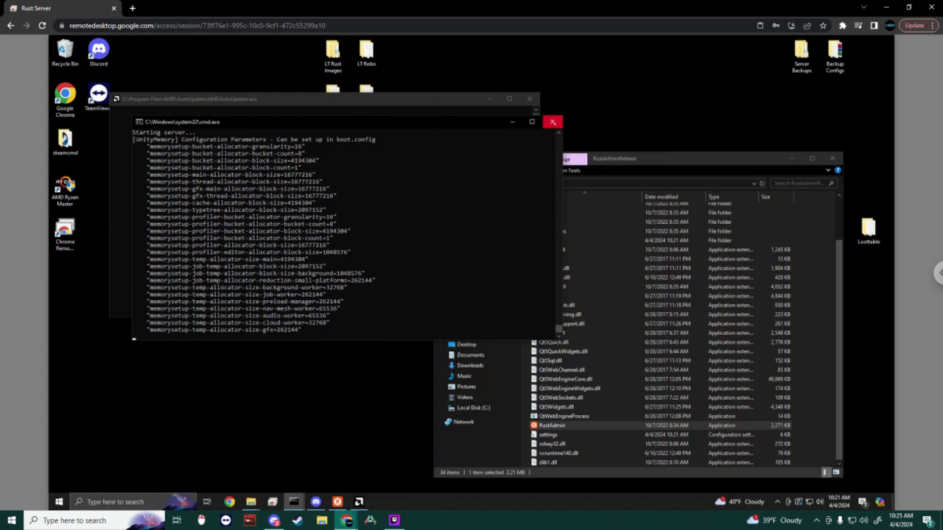
Step: Close the server console and RustAdminRelease window, then open the 5x folder's Start file options
left_click(552, 122)
left_click_drag(637, 159, 527, 144)
left_click(721, 145)
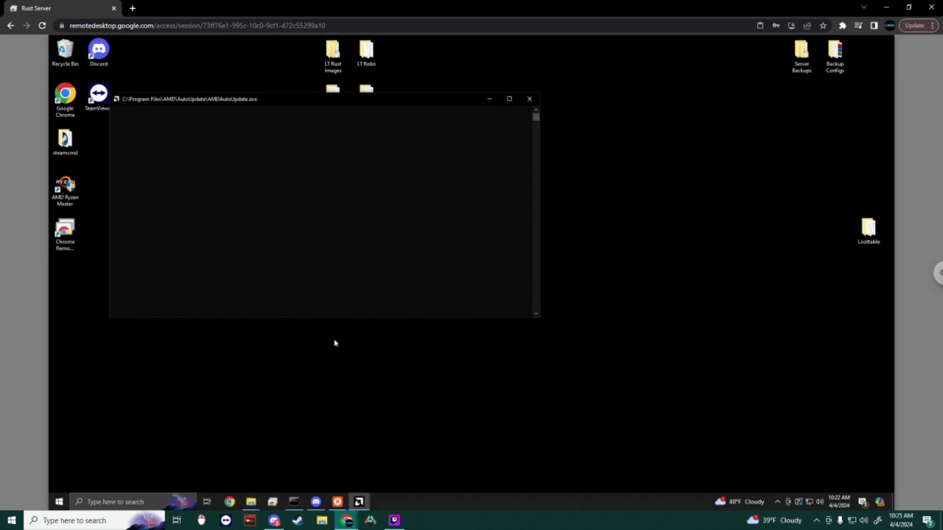
mouse_move(252, 502)
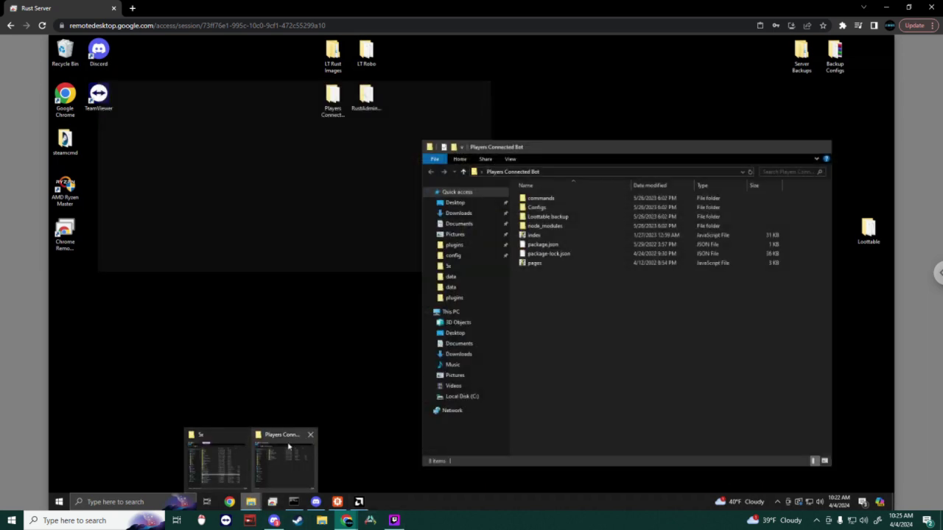
left_click(221, 459)
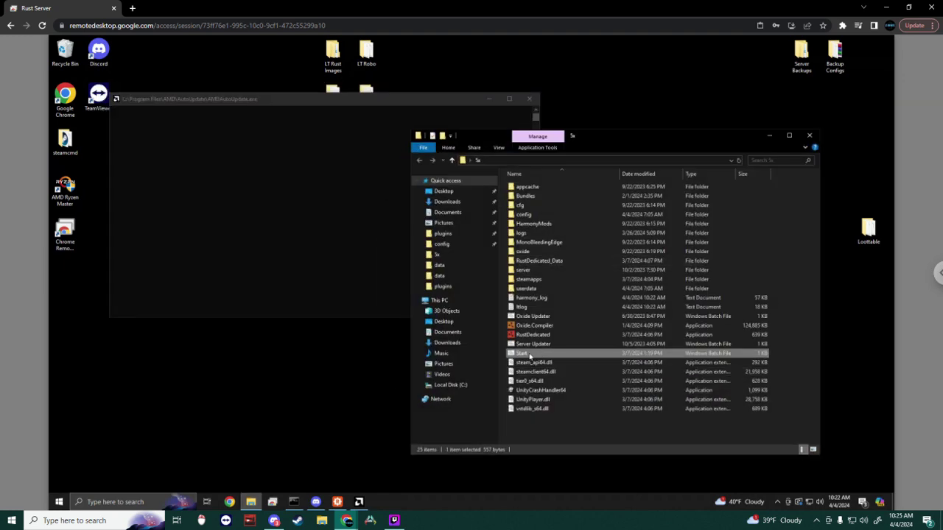
right_click(530, 355)
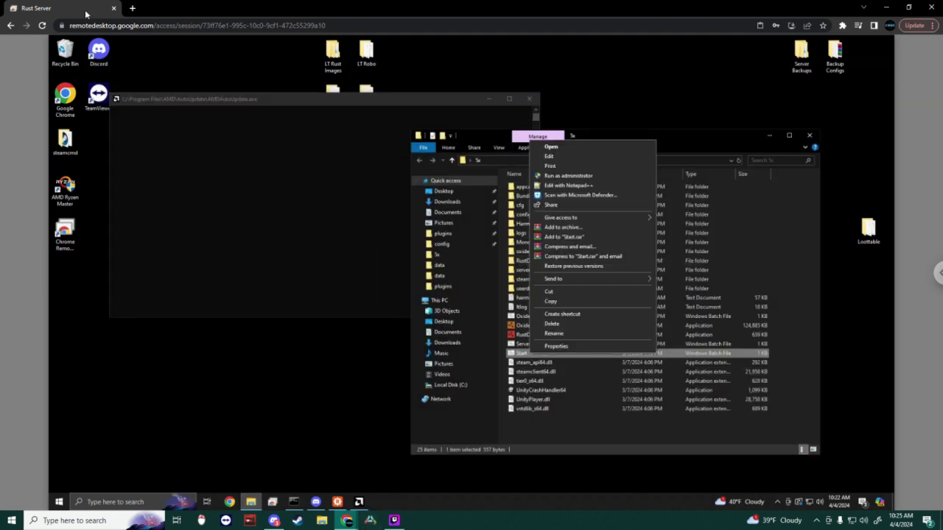
left_click(134, 10)
Step: Search for dropbox, go to the Dropbox website, then open local File Explorer
type("dr")
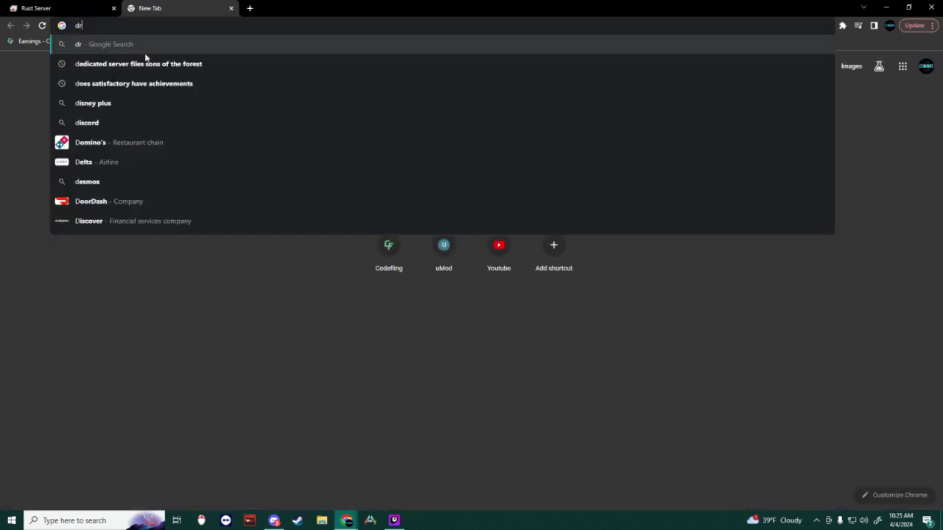
type("opbo")
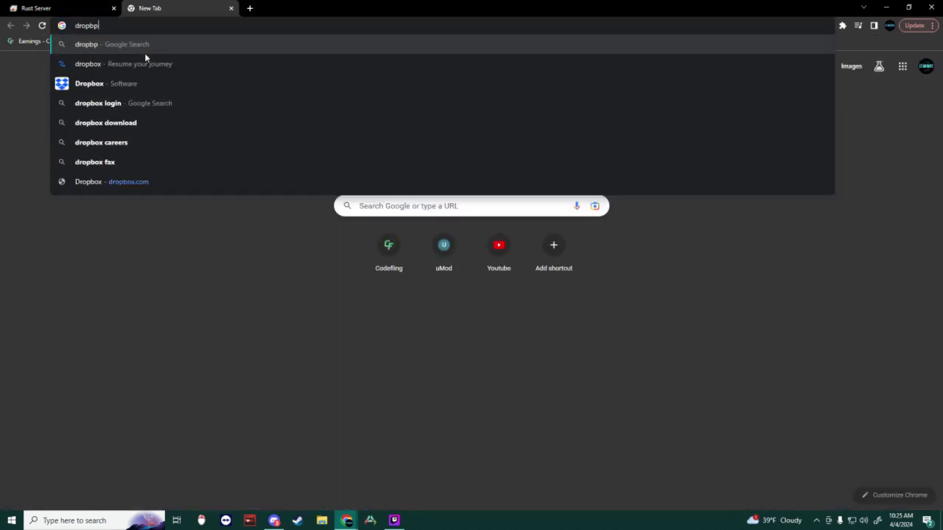
type("x")
key("Return")
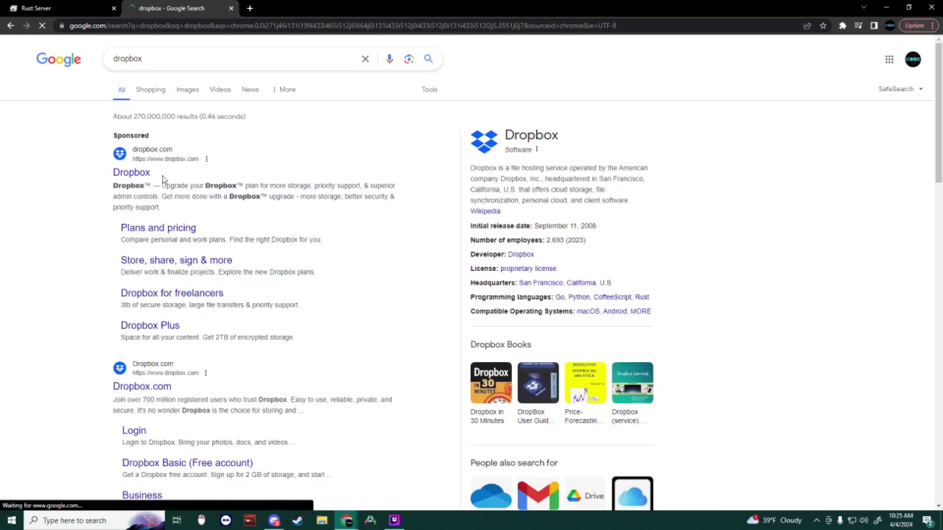
left_click(132, 173)
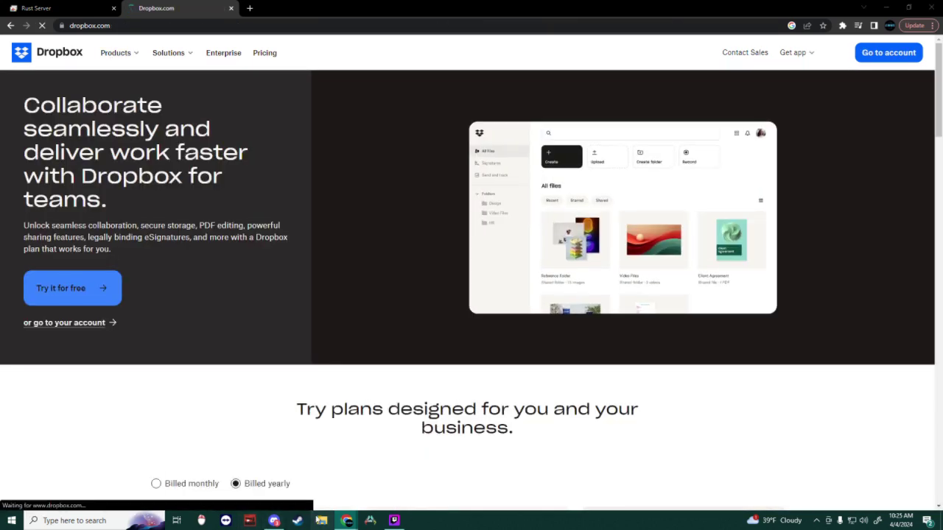
left_click(322, 521)
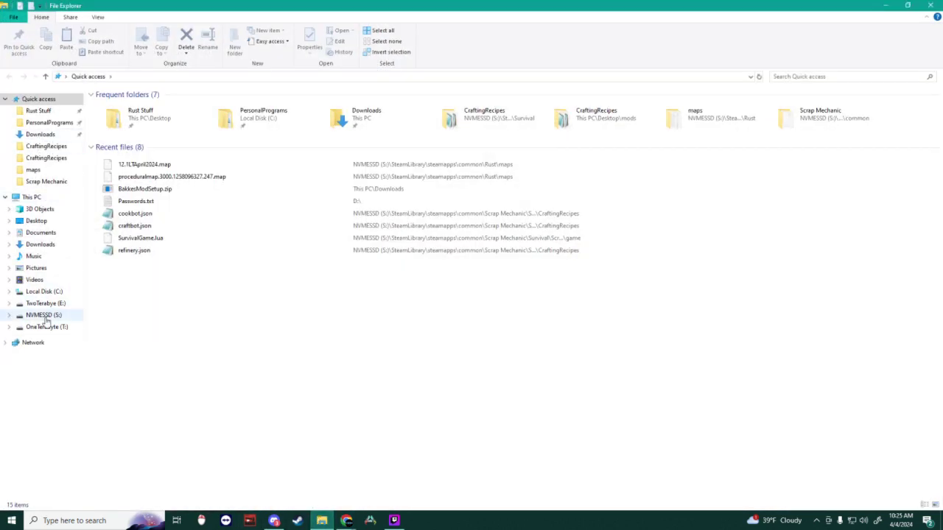
Step: Open Desktop\Rust Stuff\LT.Maps, then browse to S:\SteamLibrary\steamapps\common\Rust\maps
left_click(38, 219)
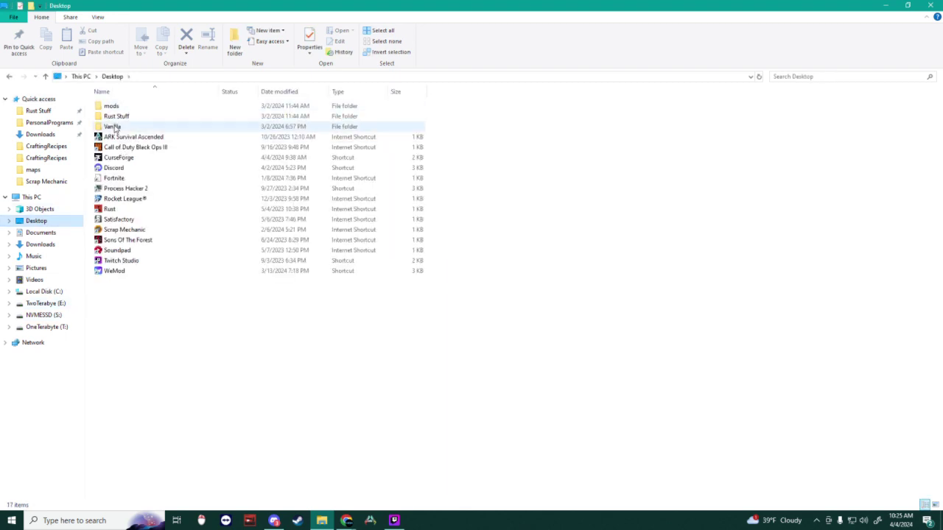
double_click(116, 118)
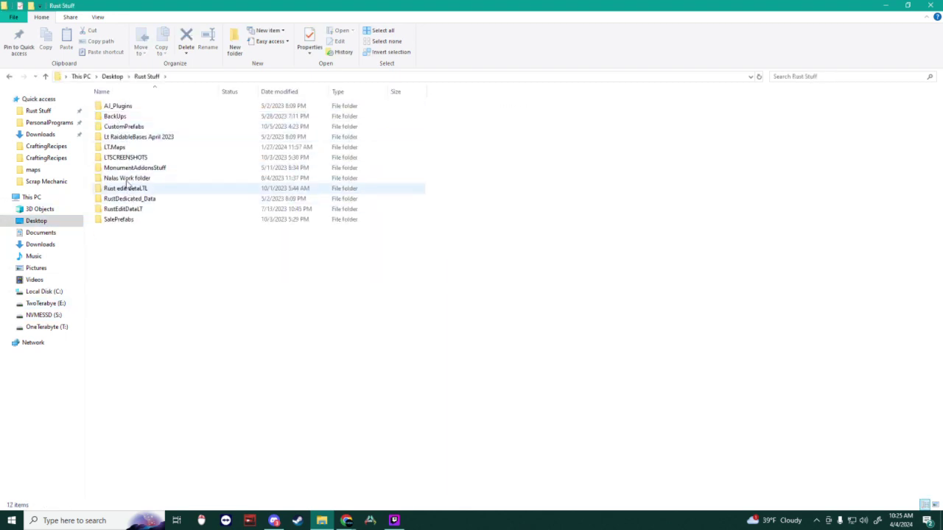
double_click(115, 147)
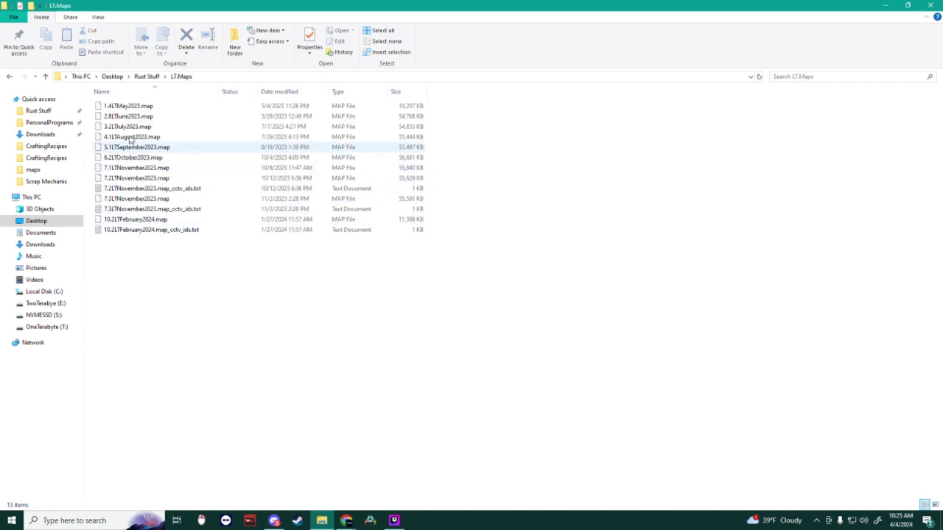
left_click(47, 304)
left_click(44, 315)
double_click(138, 118)
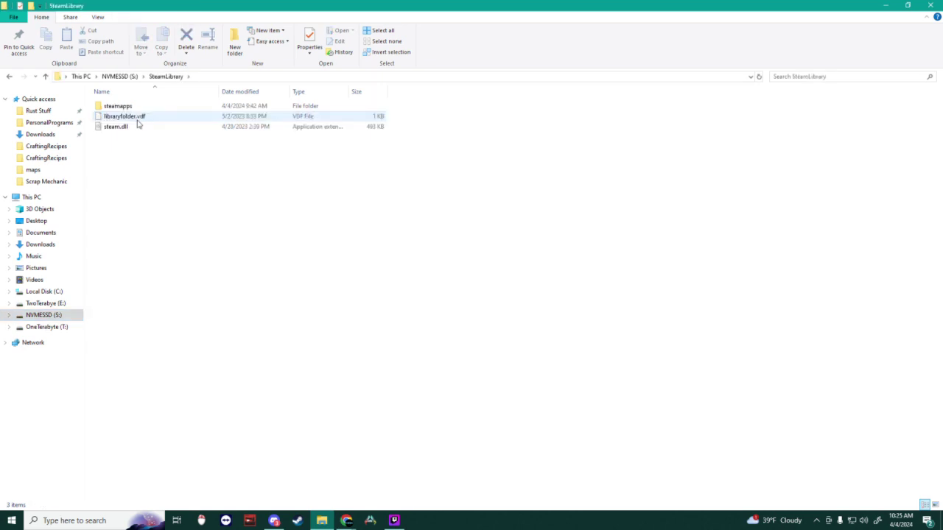
left_click(129, 109)
double_click(128, 111)
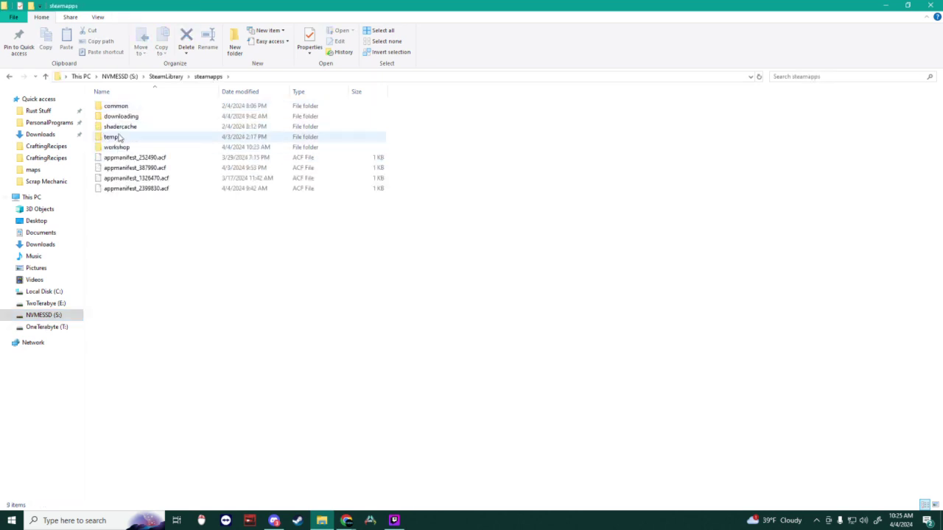
double_click(110, 105)
double_click(110, 116)
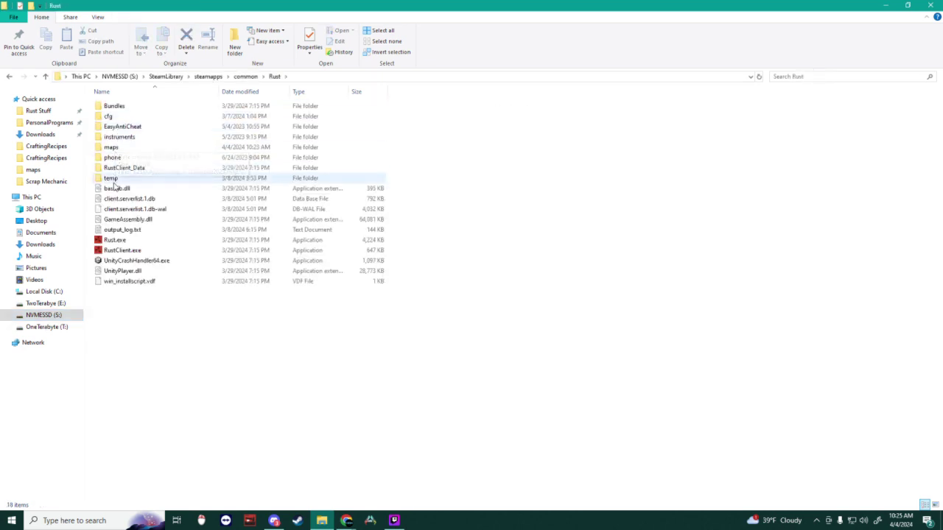
double_click(110, 147)
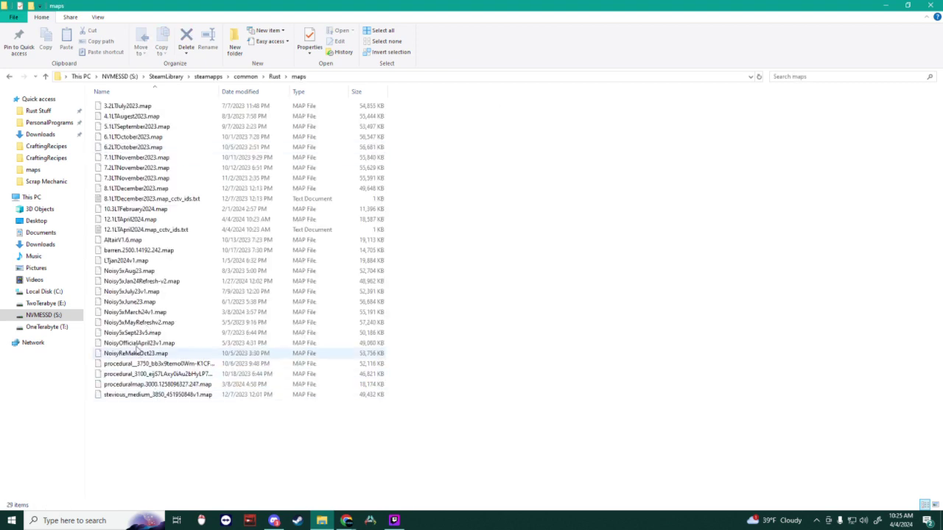
Step: Delete 12.1LTApril2024.map_cctv_ids.txt and move 12.1LTApril2024.map into the Rust Stuff folder
right_click(138, 230)
left_click(176, 434)
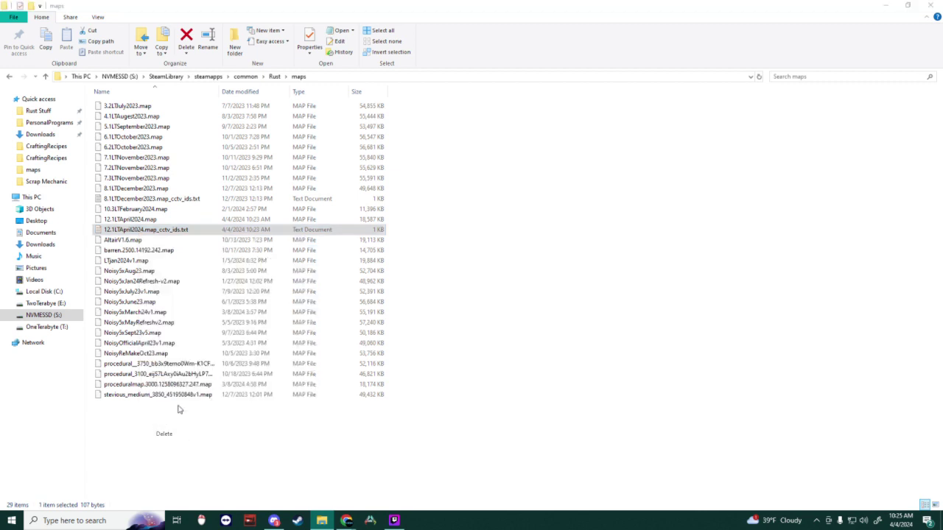
double_click(288, 11)
left_click_drag(583, 150, 561, 169)
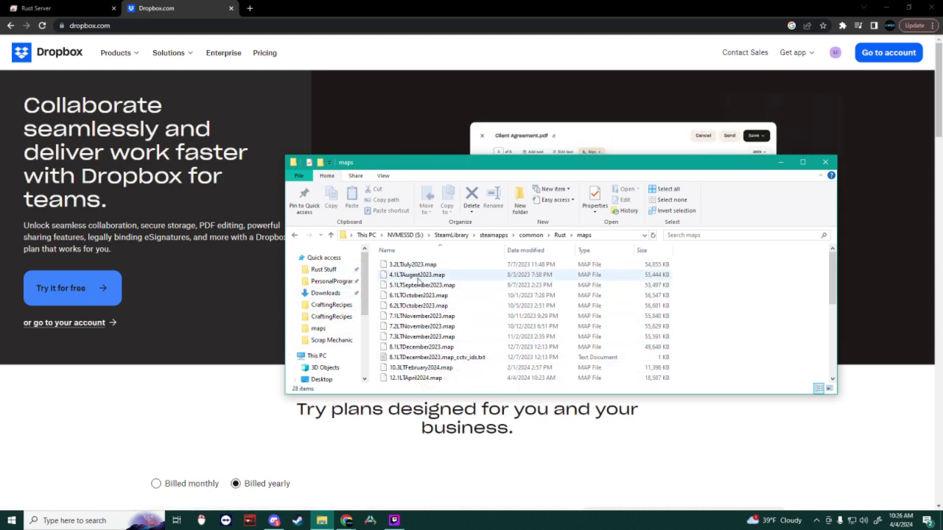
scroll(417, 310, "down", 2)
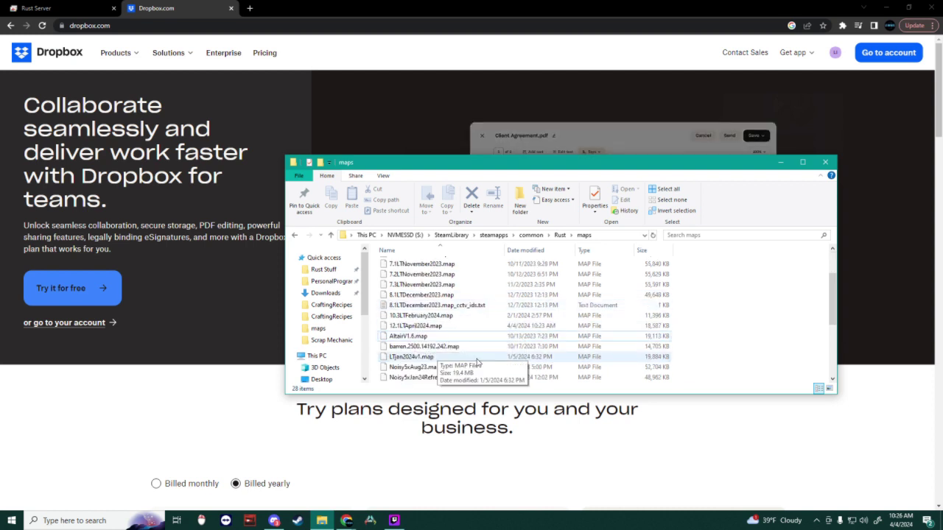
left_click_drag(415, 330, 324, 269)
scroll(462, 325, "down", 4)
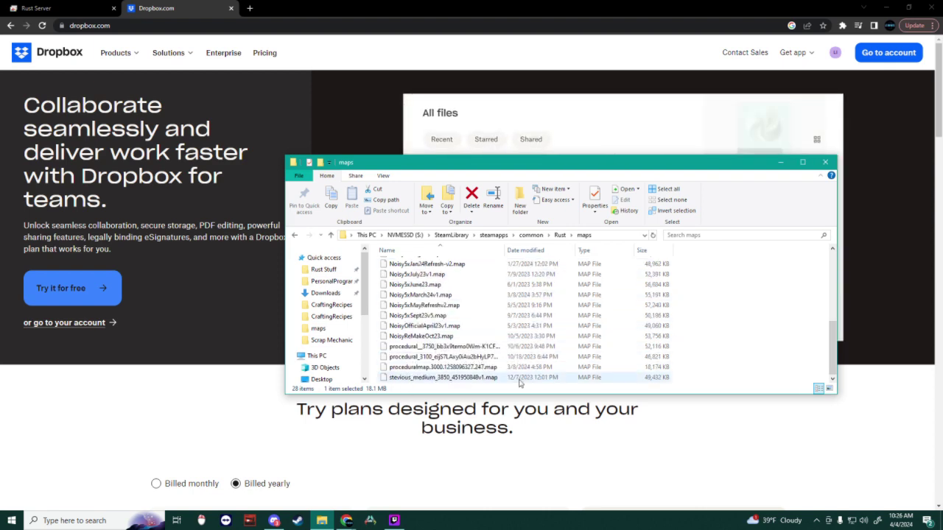
Step: Delete all 28 remaining files in the Rust maps folder
left_click(802, 162)
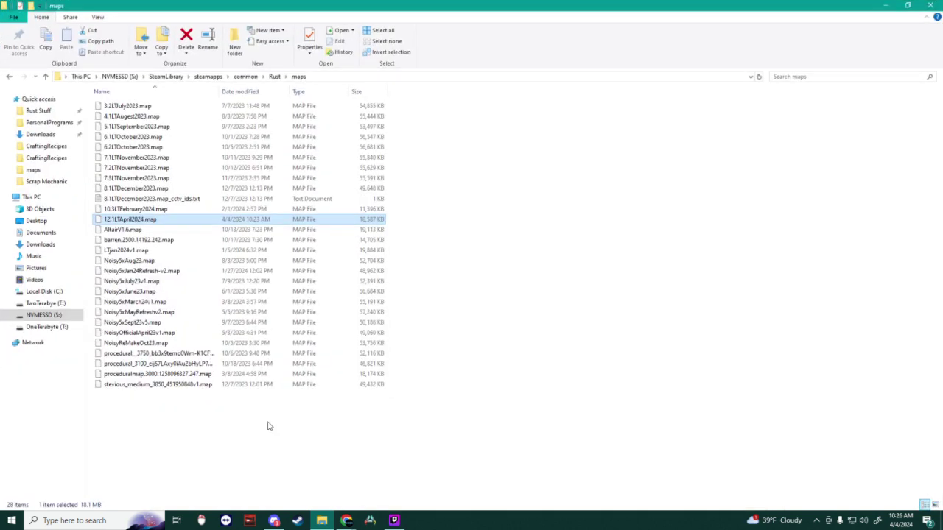
left_click_drag(268, 425, 211, 108)
right_click(211, 108)
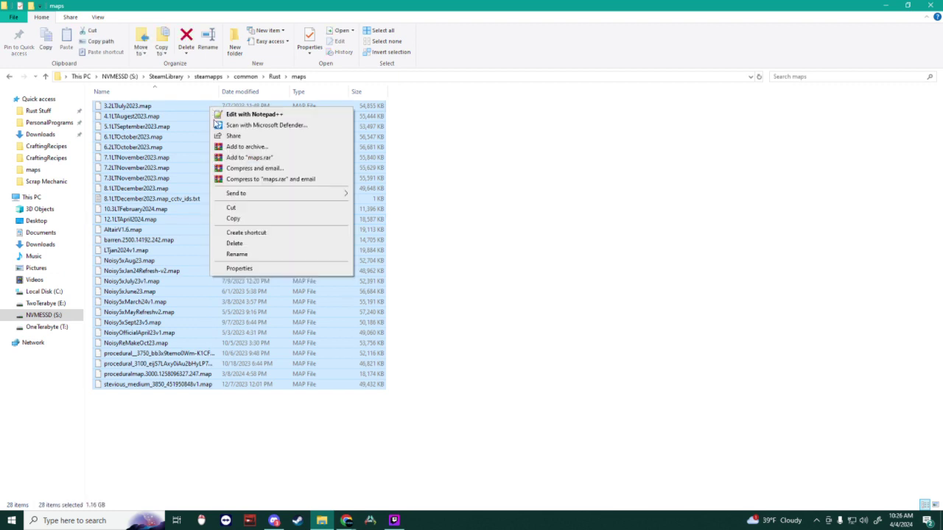
left_click(257, 244)
Step: File the map inside Rust Stuff, open LT.Maps, and shift the window lower right
left_click(28, 112)
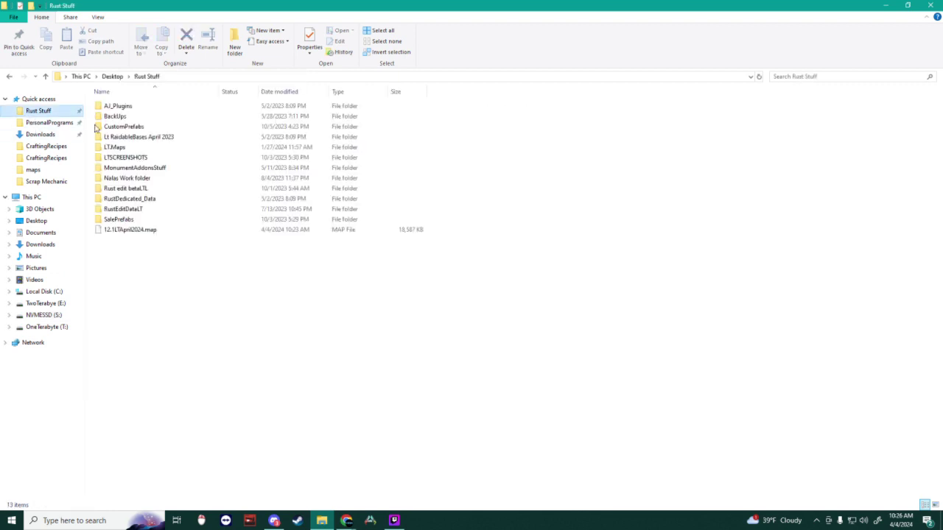
left_click_drag(137, 230, 147, 144)
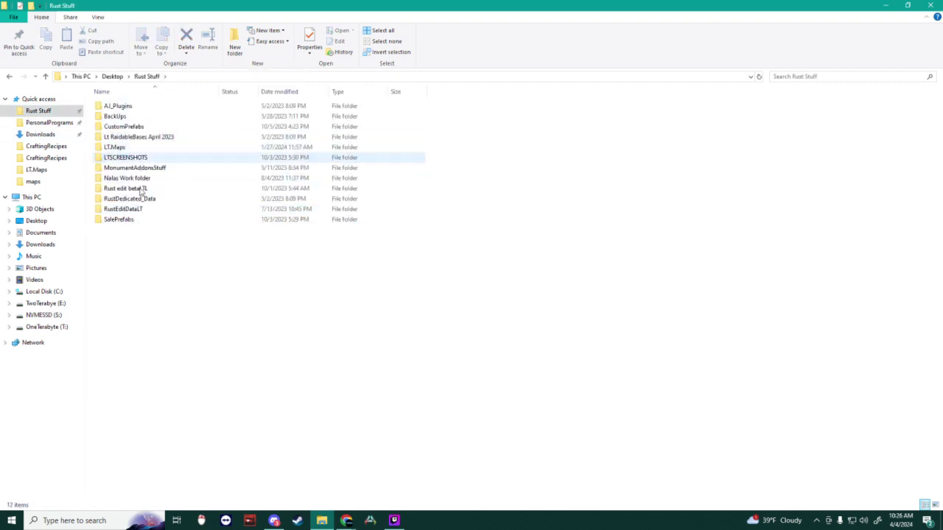
double_click(114, 147)
double_click(252, 6)
left_click_drag(251, 11, 598, 197)
Step: Return to the Dropbox home file list and dismiss the upgrade prompt
left_click(58, 63)
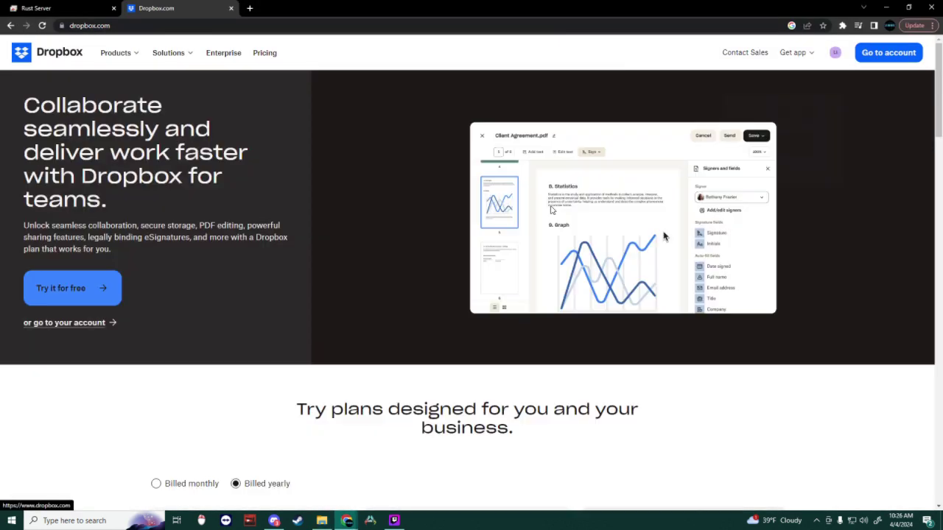
left_click(59, 63)
left_click(322, 520)
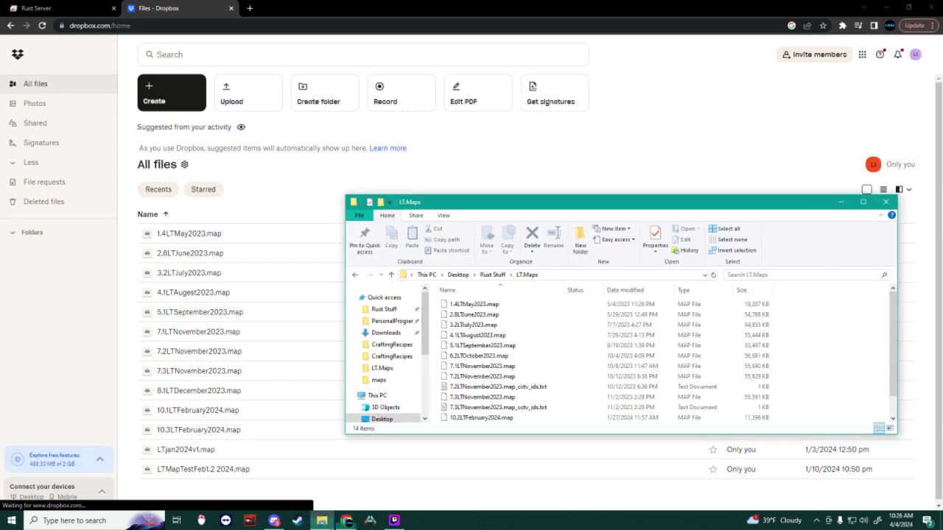
left_click(643, 99)
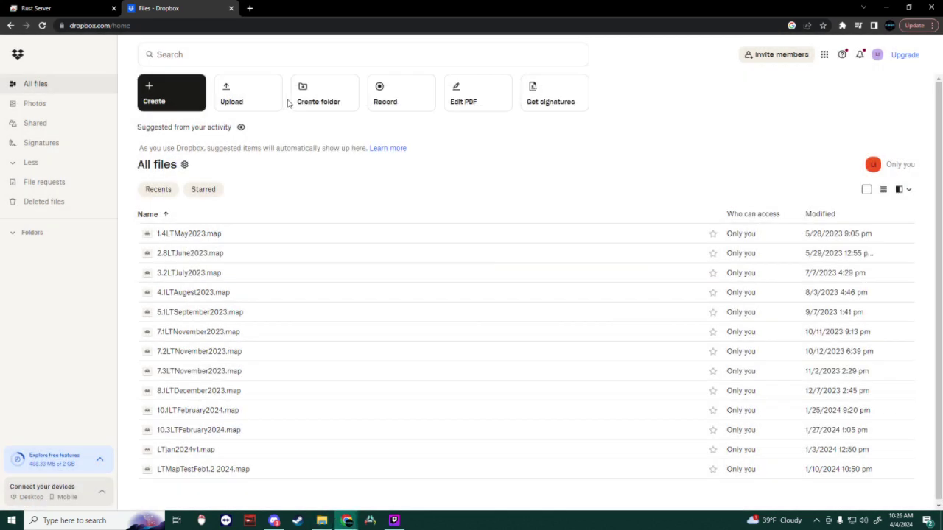
Step: Upload 12.1LTApril2024.map to Dropbox, copy its share link, and close the tab
left_click(251, 105)
left_click(243, 125)
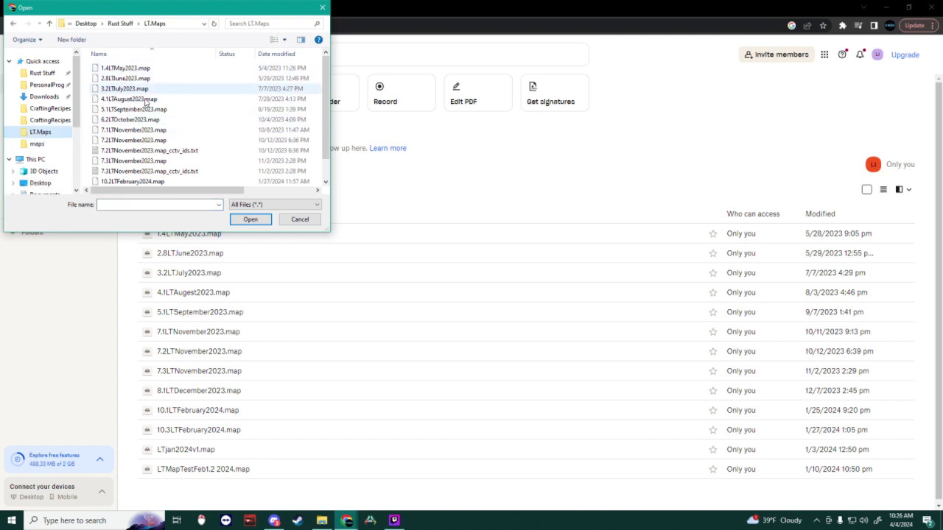
scroll(152, 112, "down", 1)
left_click(147, 180)
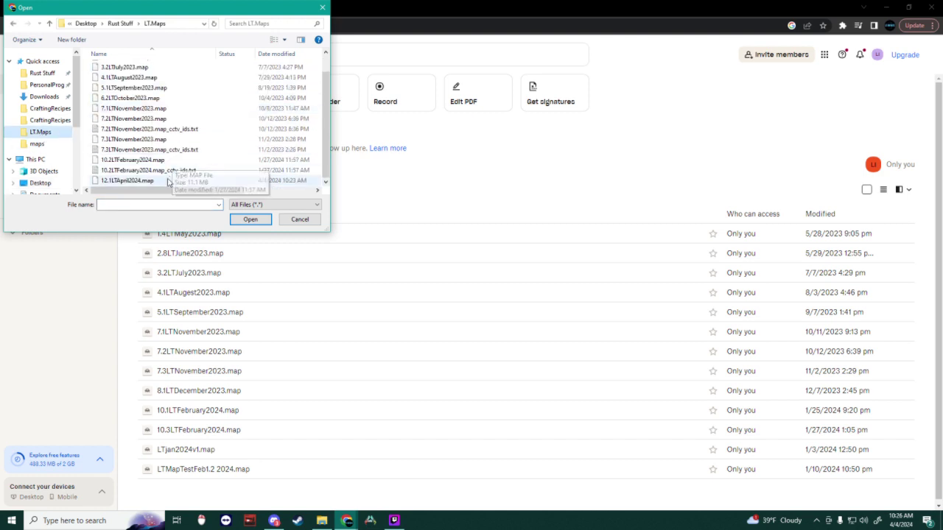
left_click(251, 221)
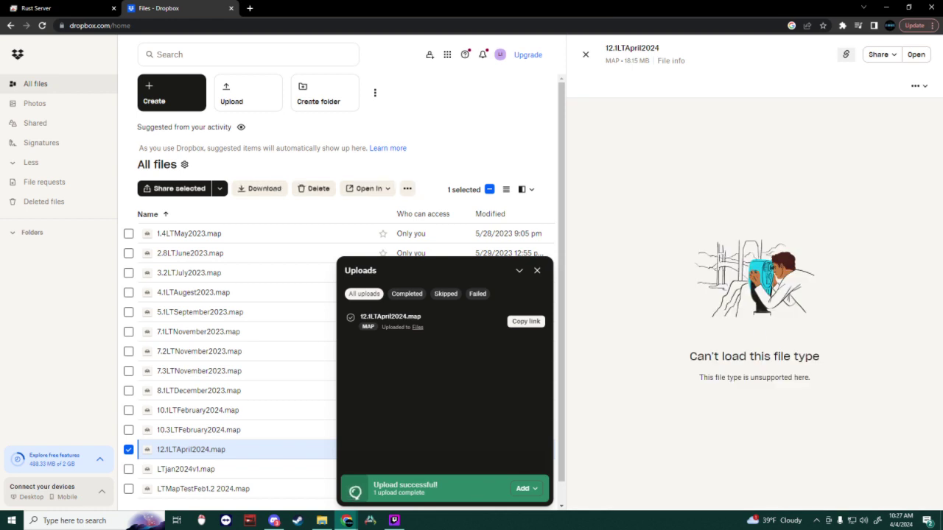
left_click(527, 322)
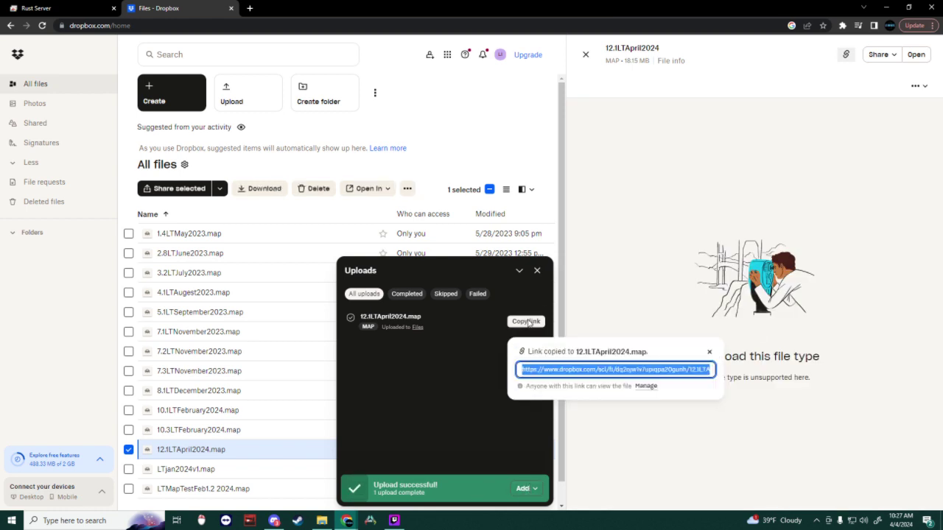
left_click(231, 8)
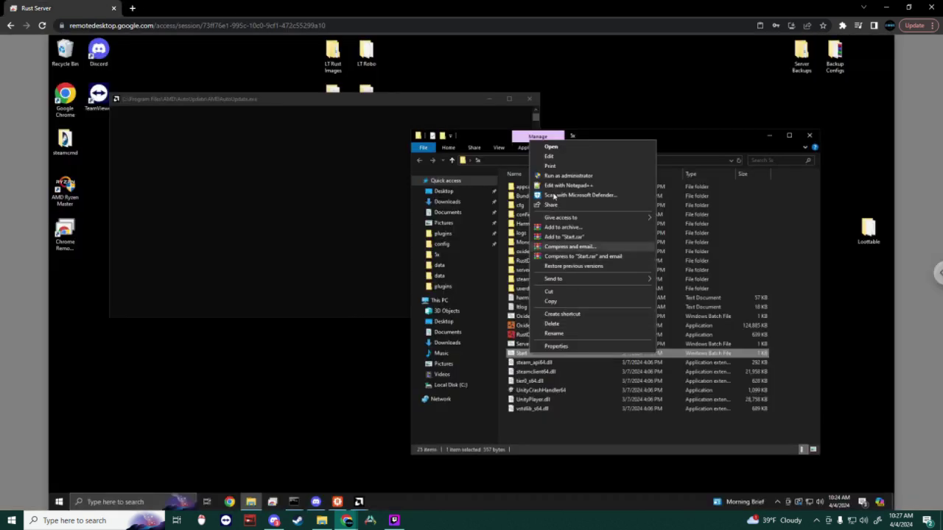
left_click(579, 444)
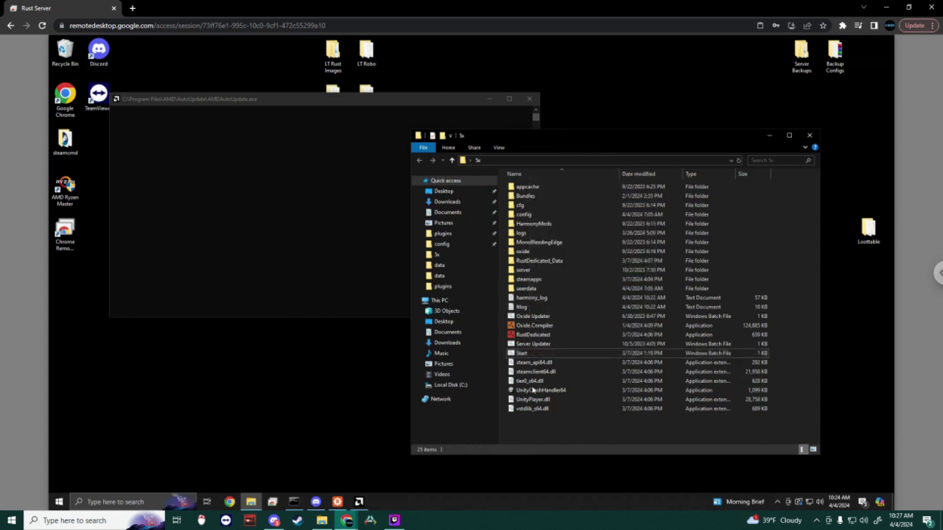
right_click(507, 360)
right_click(518, 353)
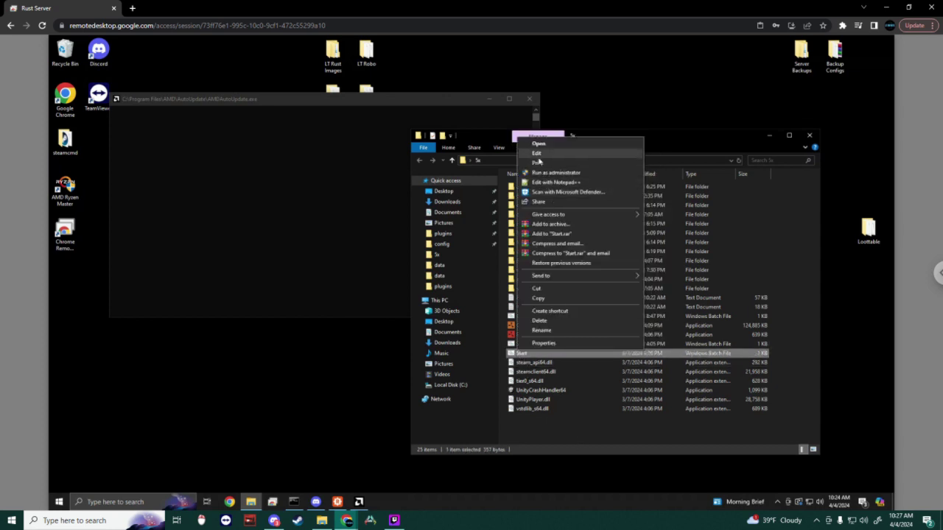
left_click(538, 154)
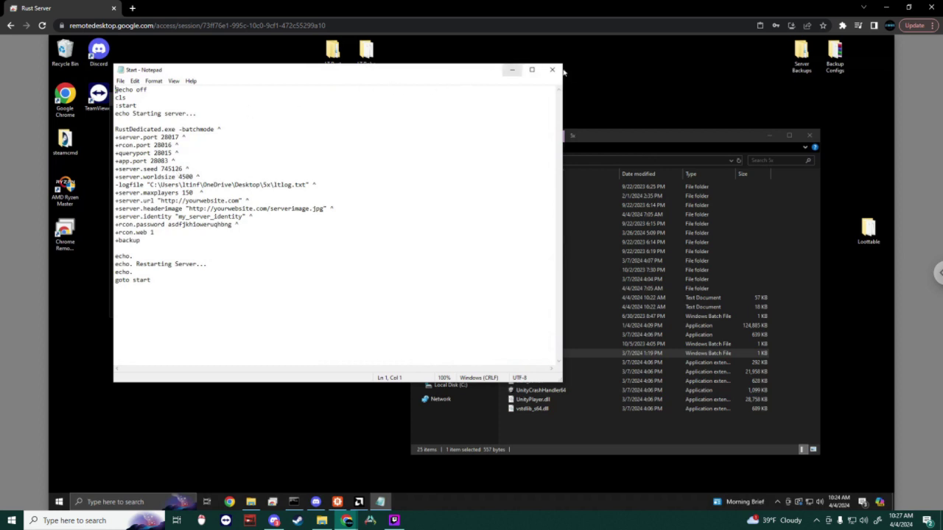
left_click_drag(537, 11, 546, 171)
double_click(876, 19)
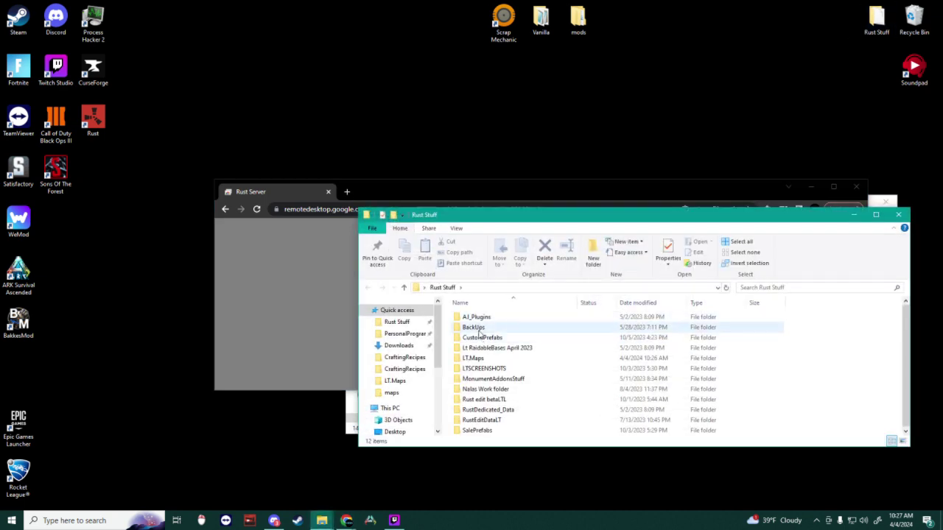
double_click(479, 327)
left_click(478, 317)
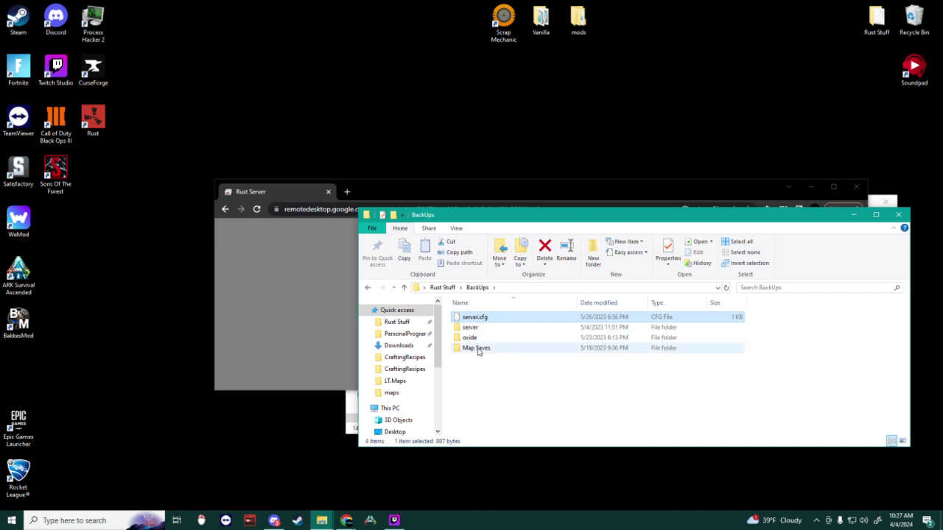
left_click(898, 214)
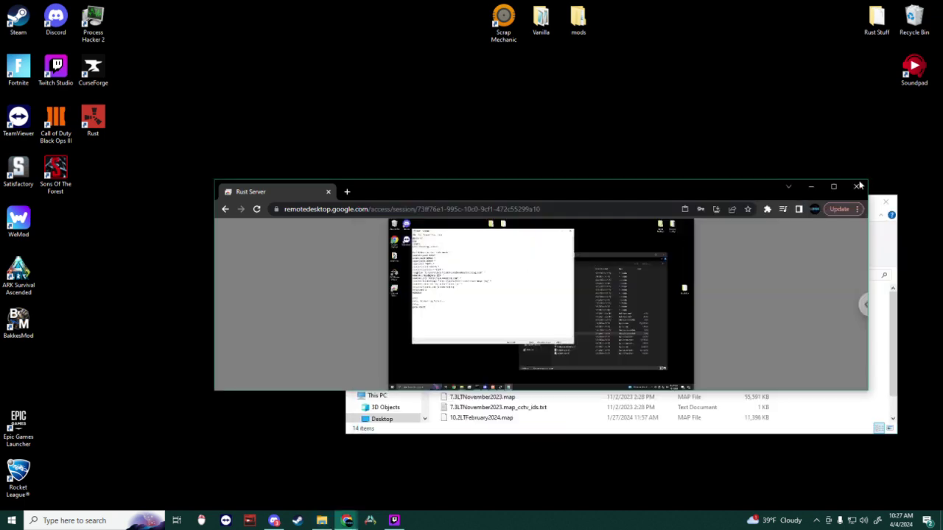
left_click_drag(781, 185, 797, 1)
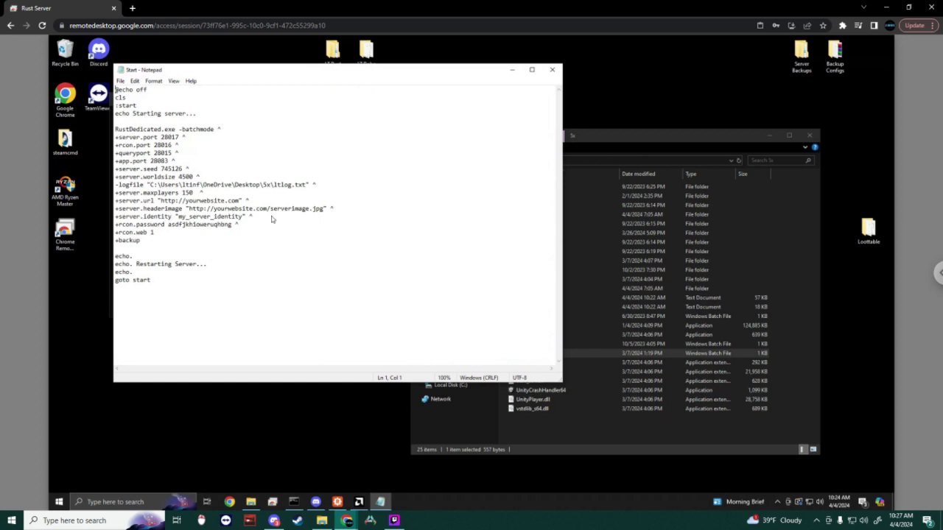
left_click(553, 69)
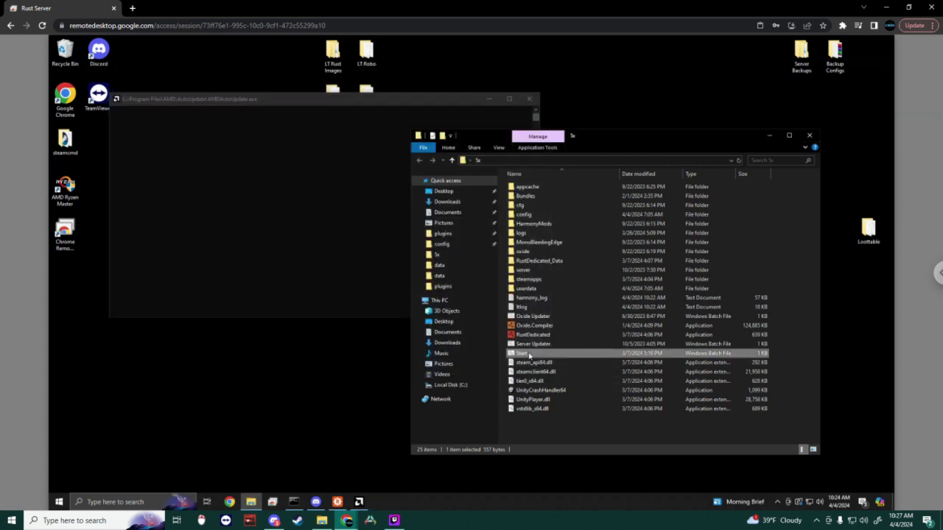
right_click(529, 355)
Step: Swap Start.bat's +server.seed and +server.worldsize lines for +levelurl with the pasted Dropbox link, then save
left_click(571, 194)
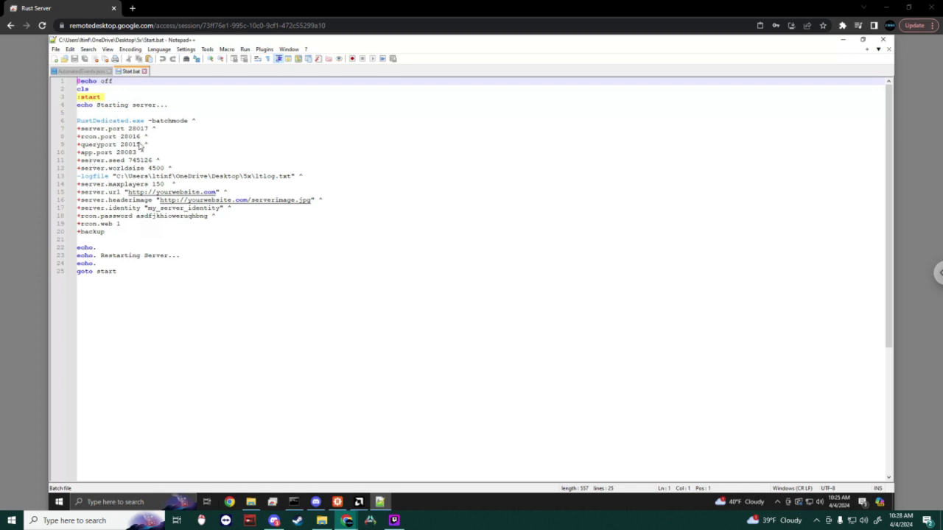
left_click_drag(172, 169, 74, 164)
key("Delete")
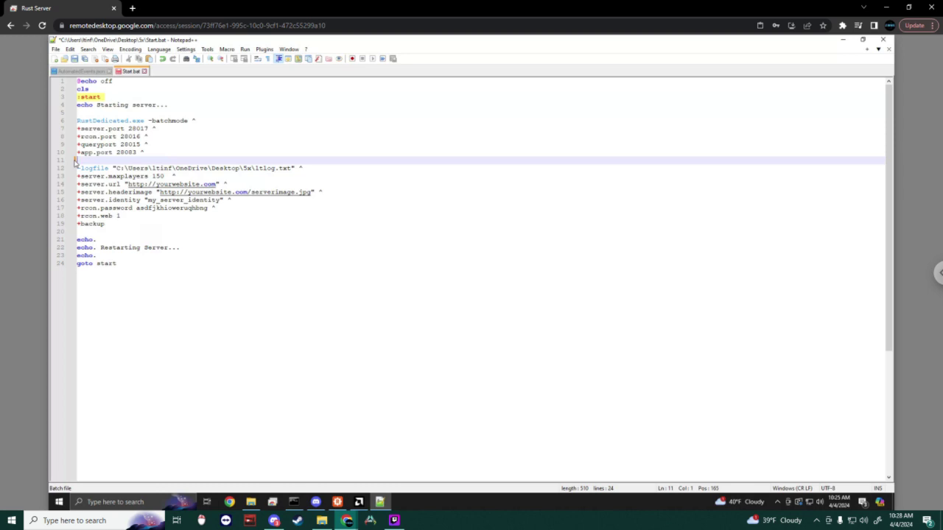
type("+lev")
type("lev")
type("elurl")
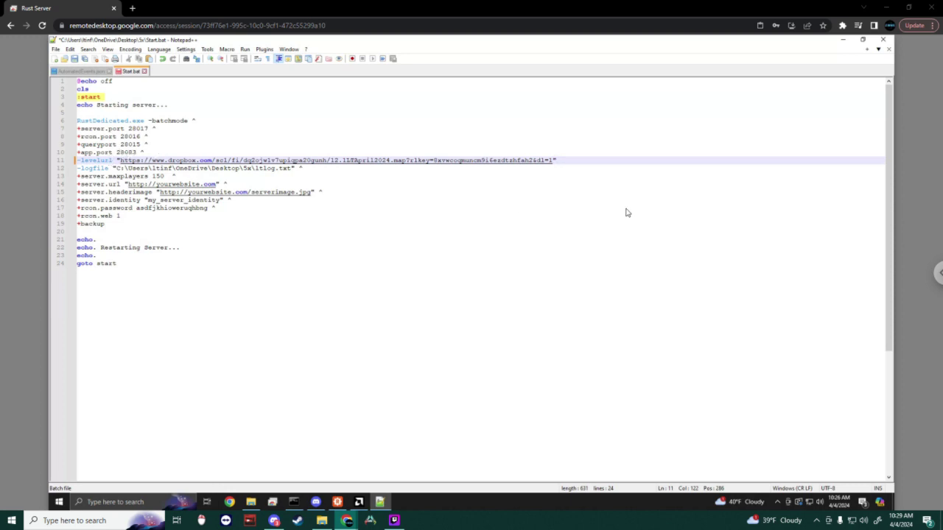
left_click(74, 59)
left_click(884, 39)
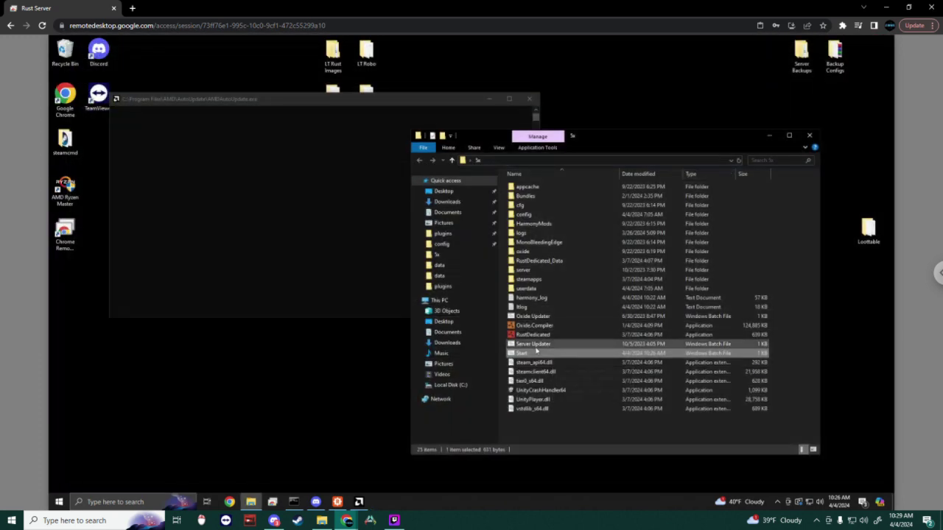
Step: Delete the old map and player data files in server\my_server_identity below serveremoji
left_click(525, 271)
double_click(525, 272)
double_click(534, 189)
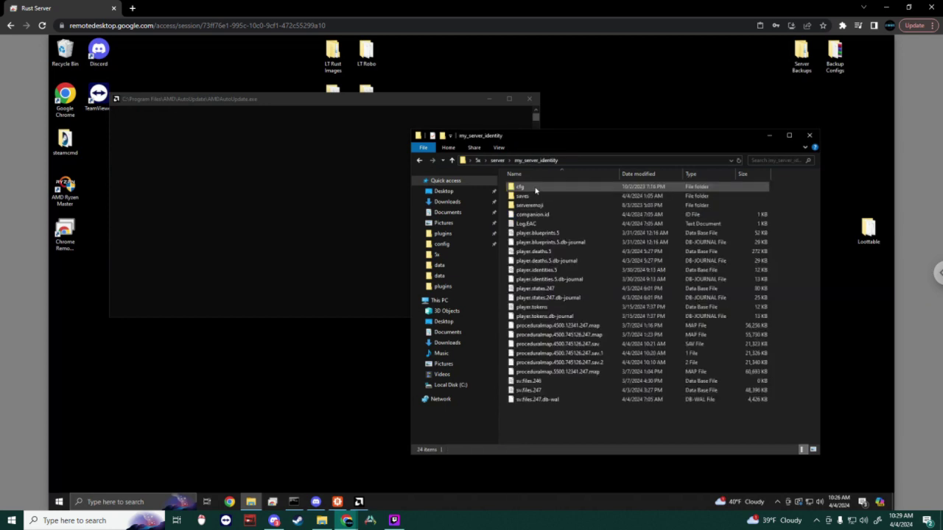
left_click_drag(579, 424, 525, 212)
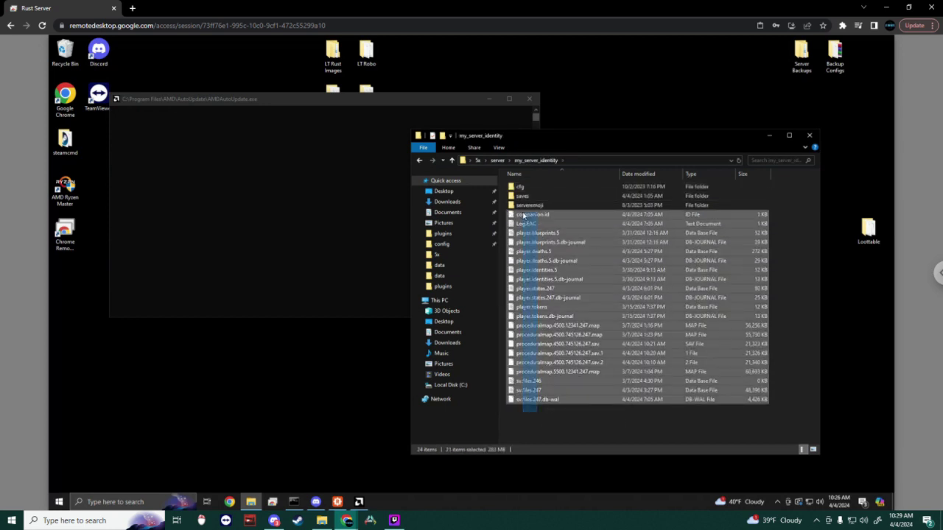
right_click(526, 215)
left_click(546, 348)
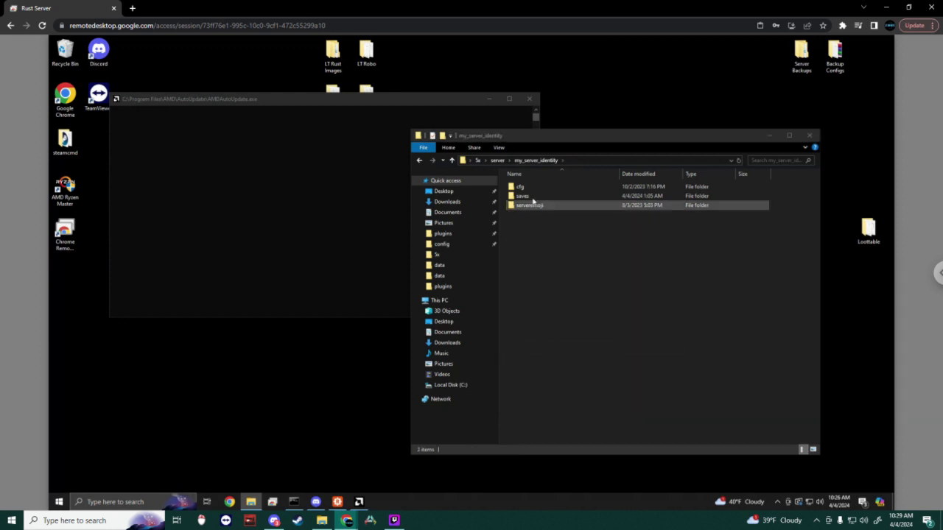
Step: Delete save folders 0–4 inside saves, then go back up to the server folder
double_click(527, 196)
left_click_drag(545, 275, 537, 184)
right_click(525, 196)
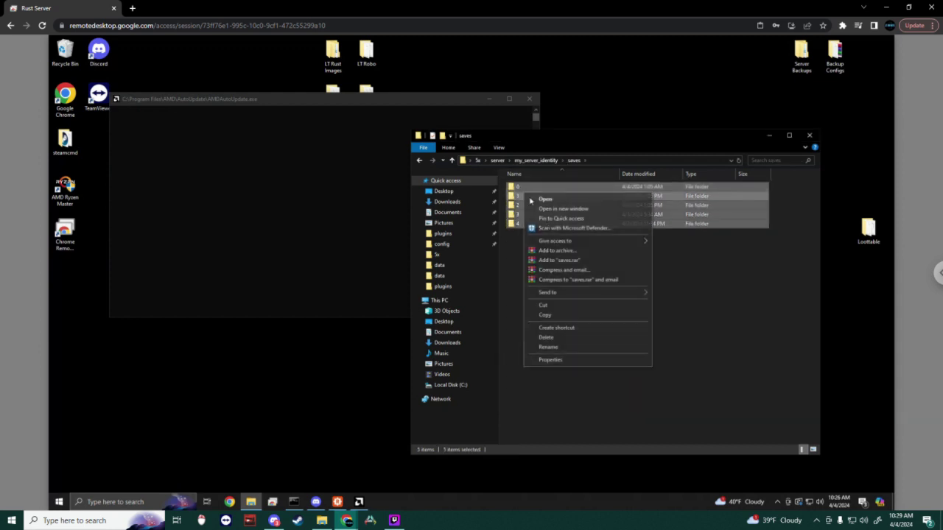
left_click(546, 337)
left_click(418, 161)
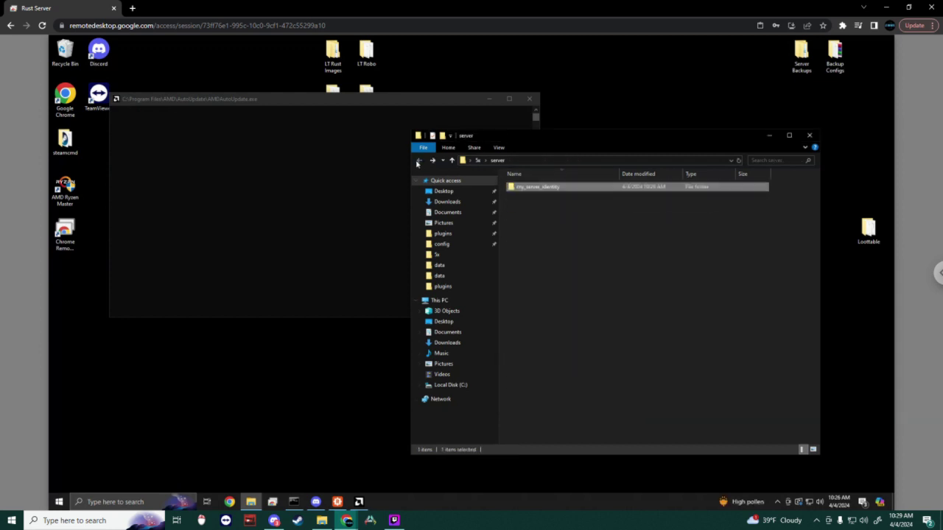
left_click(418, 161)
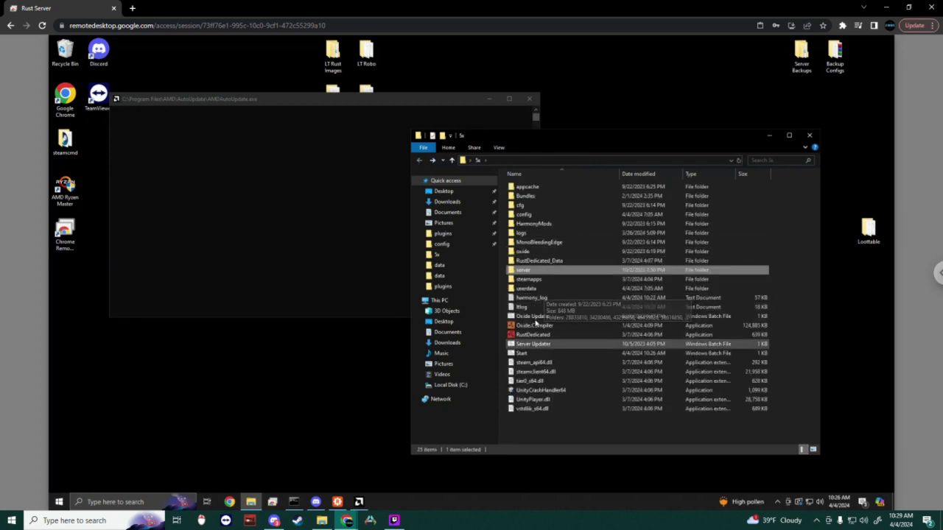
Step: In oxide\data, select VanishPlayers, UberTool, SortButton, SimpleKillFeed, NTeleportation, MonumentAddons, MoneyTime and SubmersiblePump files
double_click(524, 251)
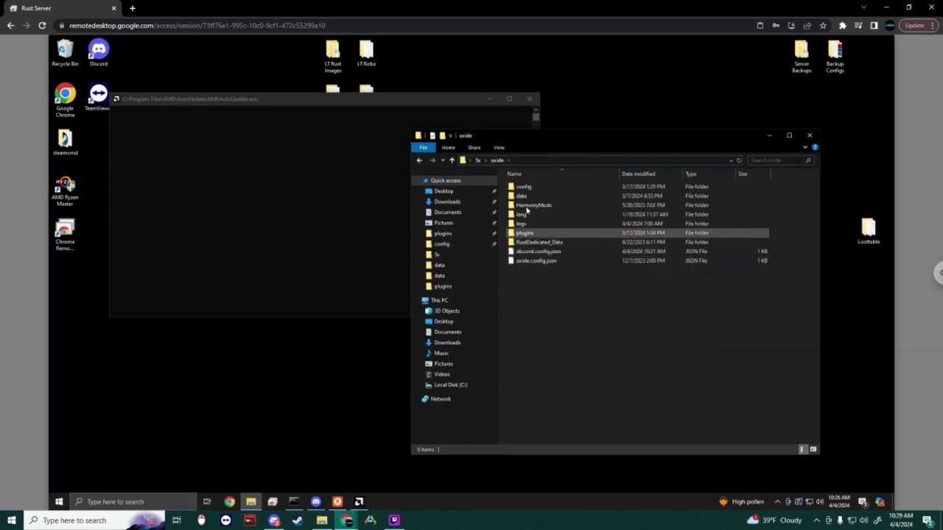
double_click(526, 197)
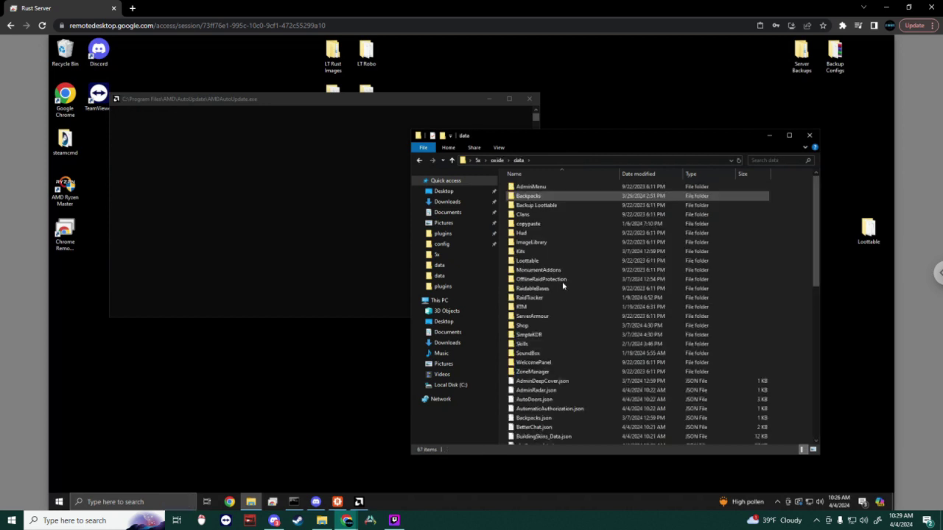
scroll(563, 286, "down", 13)
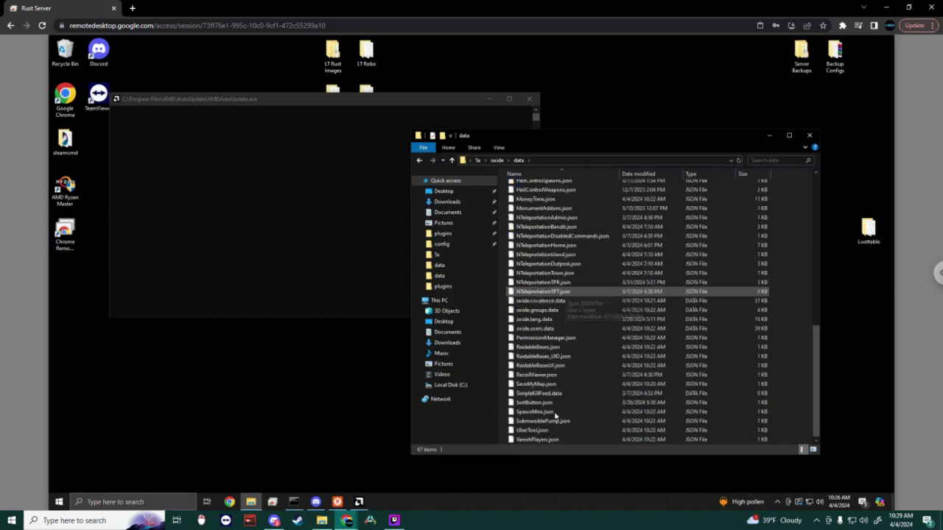
left_click(527, 439)
left_click(532, 430, "shift")
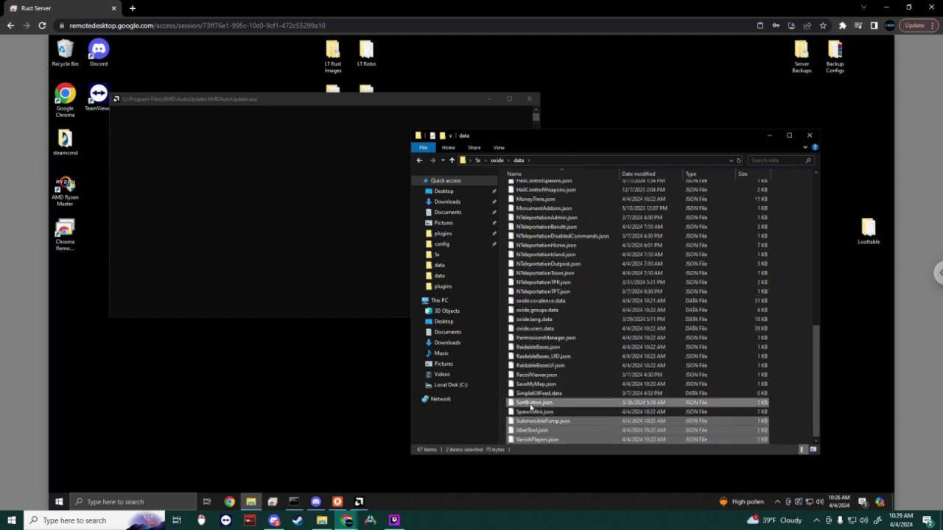
left_click(531, 402, "shift")
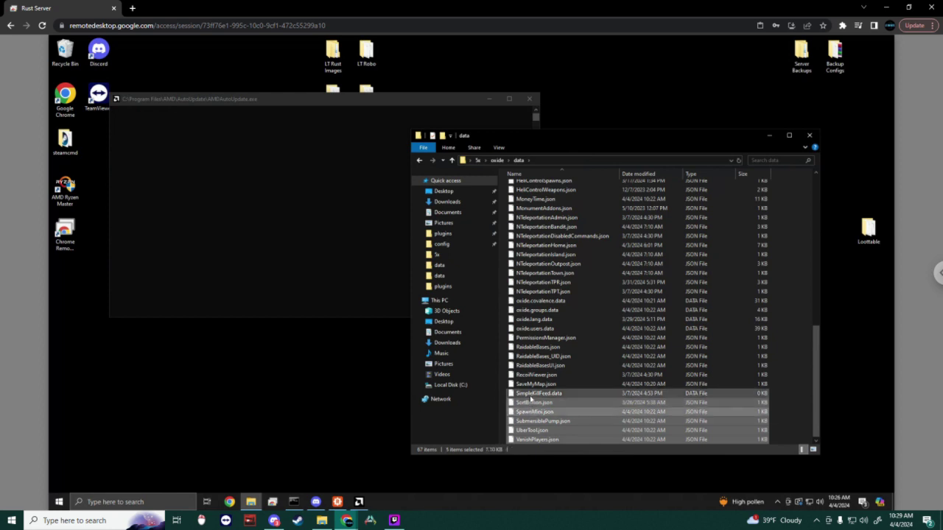
left_click(531, 395, "shift")
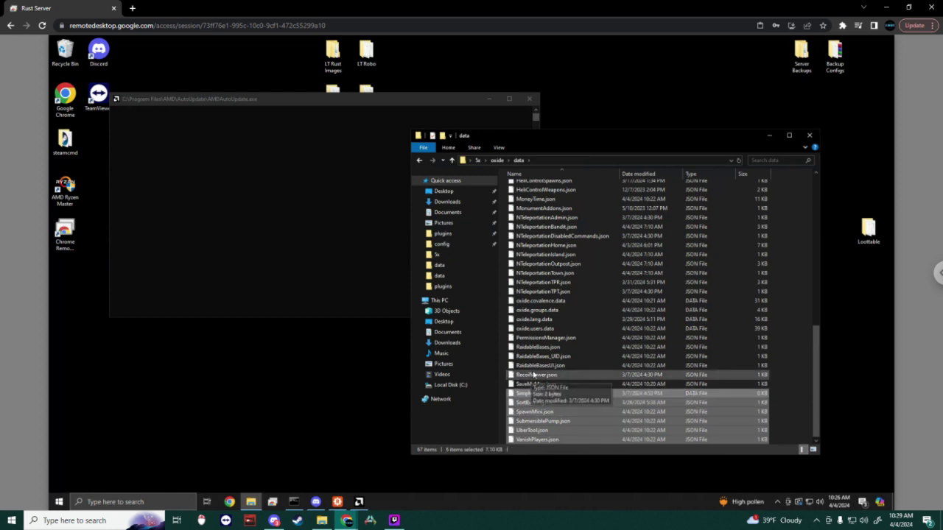
left_click(533, 365, "shift")
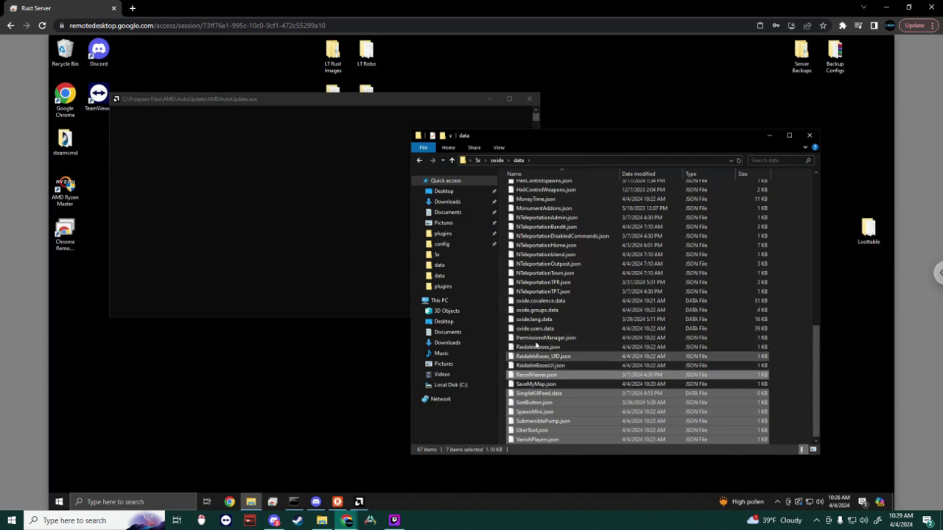
left_click(537, 338, "ctrl")
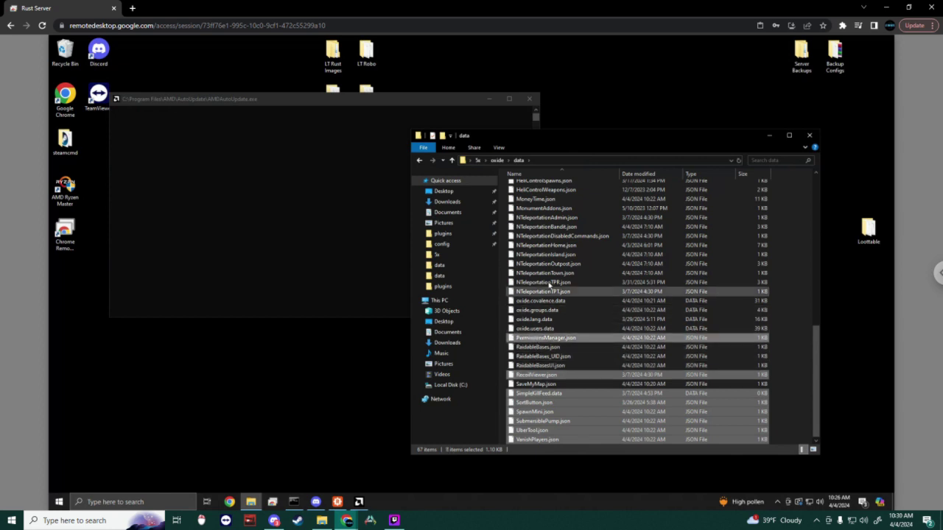
left_click(540, 273, "ctrl")
left_click(540, 264, "ctrl")
left_click(540, 254, "ctrl")
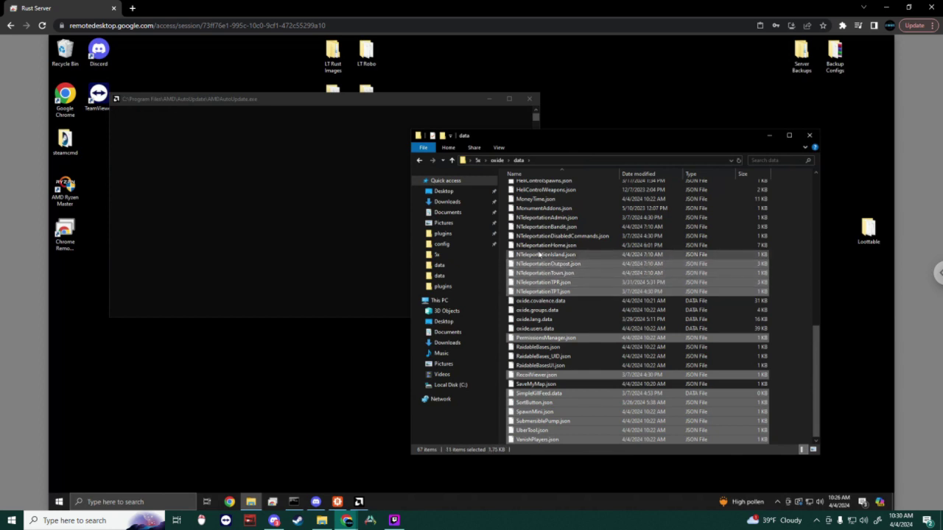
left_click(540, 245, "ctrl")
left_click(540, 235, "ctrl")
left_click(540, 227, "ctrl")
left_click(540, 217, "ctrl")
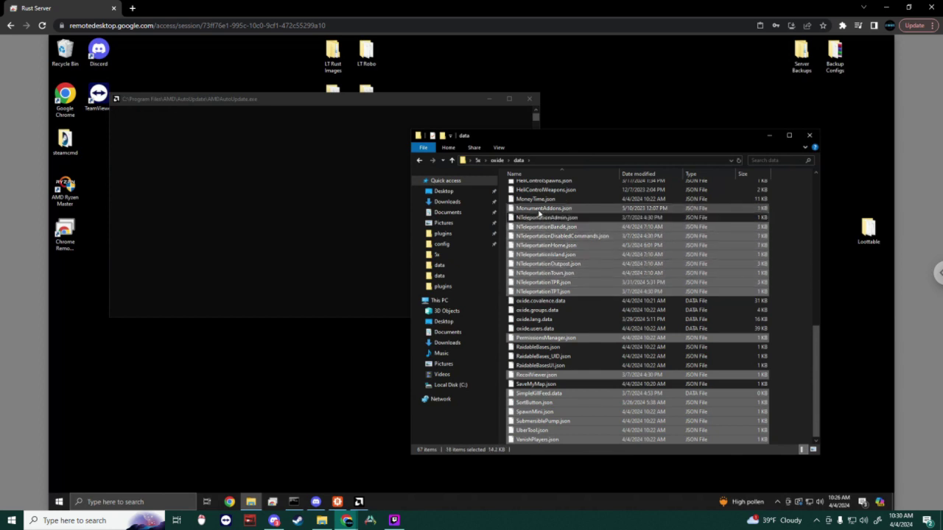
left_click(540, 208, "ctrl")
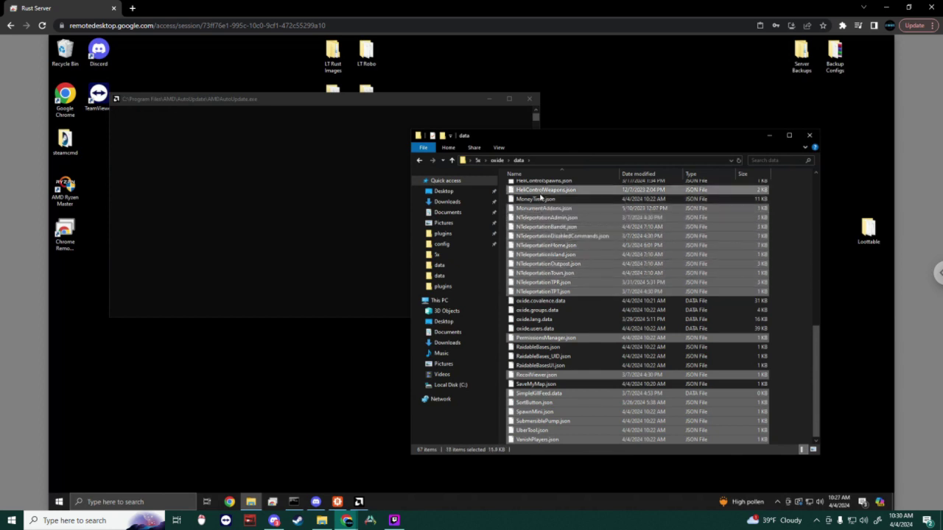
left_click(535, 199, "ctrl")
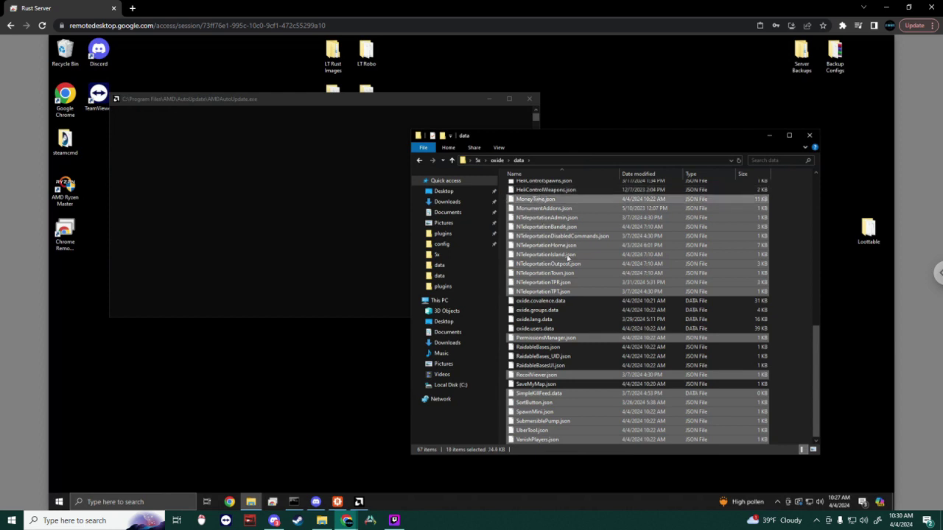
left_click(546, 422, "ctrl")
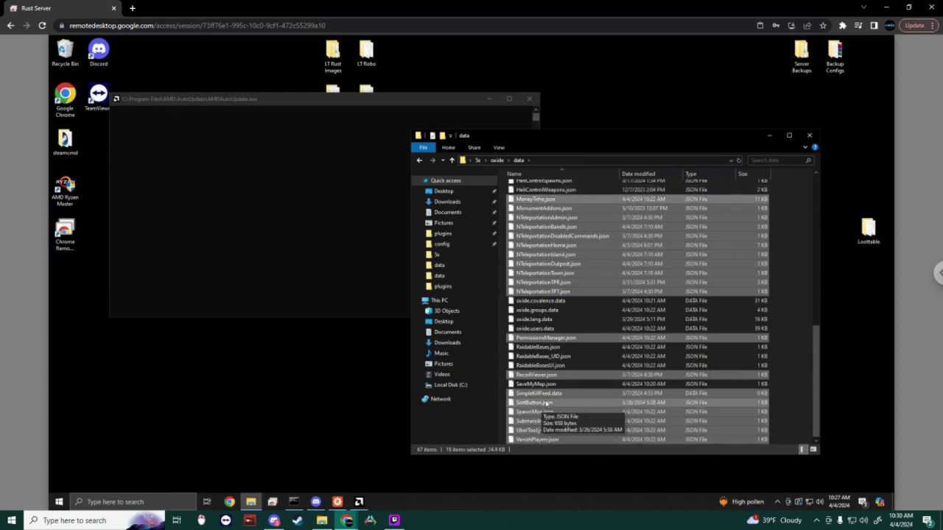
Step: Add HeliControlCooldowns through AdminDeepCover, excluding GlobalOfflineRaidProtection, and delete all 30 selected files
scroll(576, 372, "up", 2)
scroll(576, 372, "up", 5)
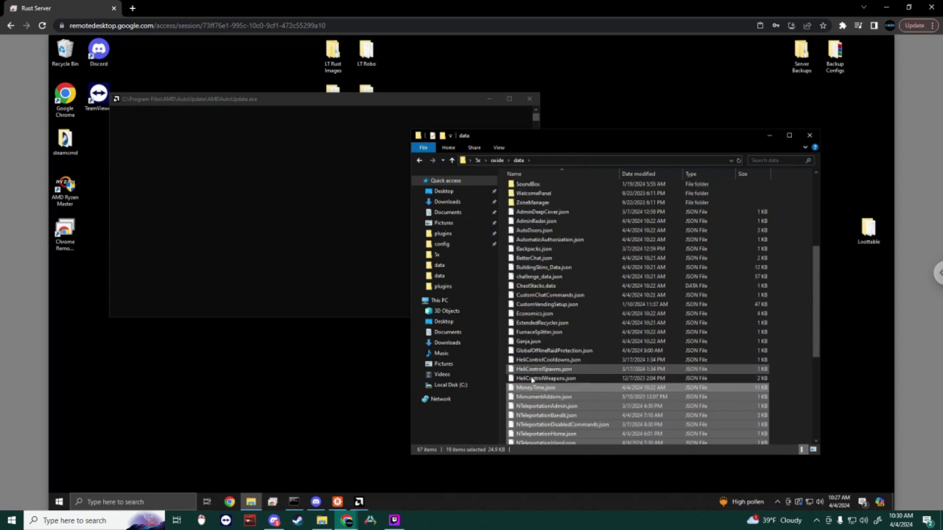
left_click(533, 359, "ctrl")
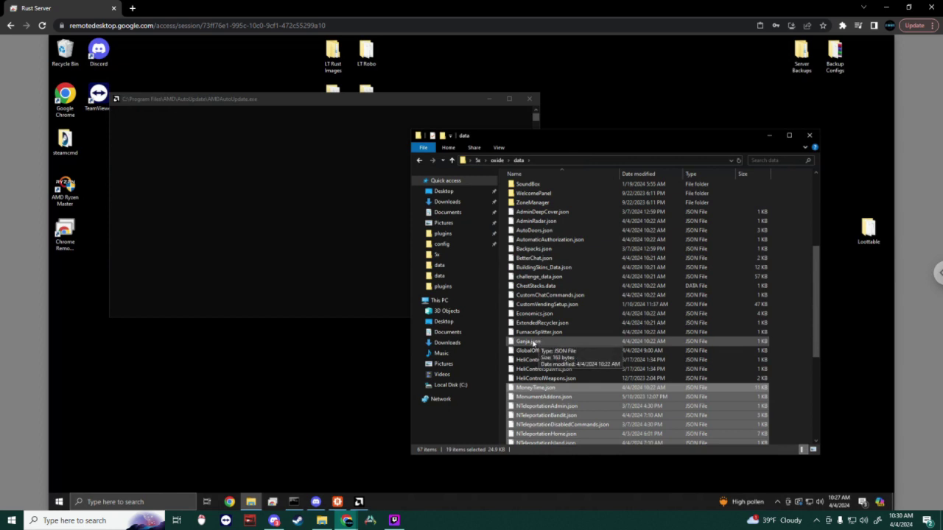
left_click(598, 351, "ctrl")
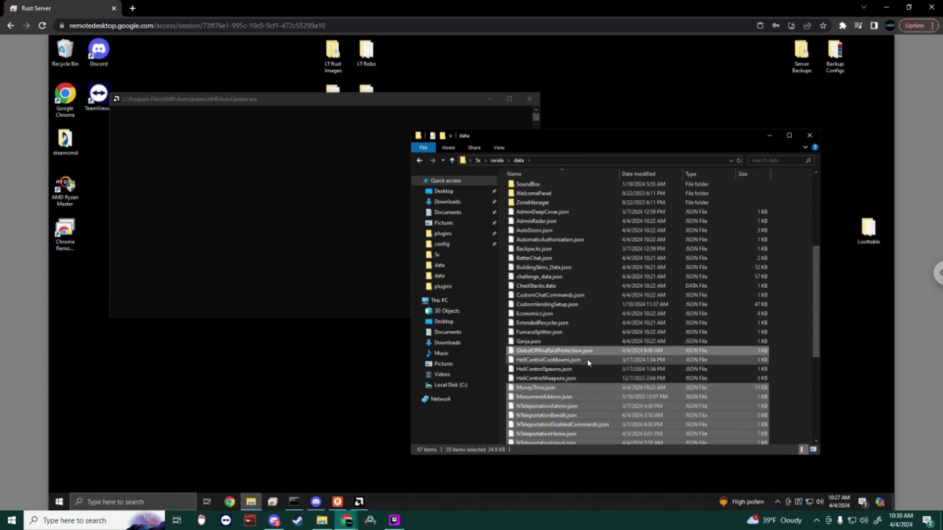
left_click(563, 352, "ctrl")
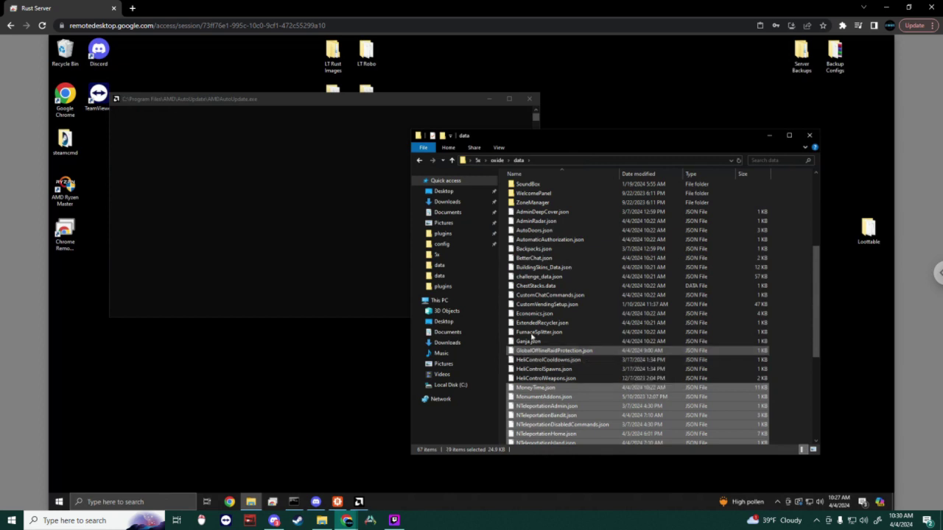
left_click(537, 333, "ctrl")
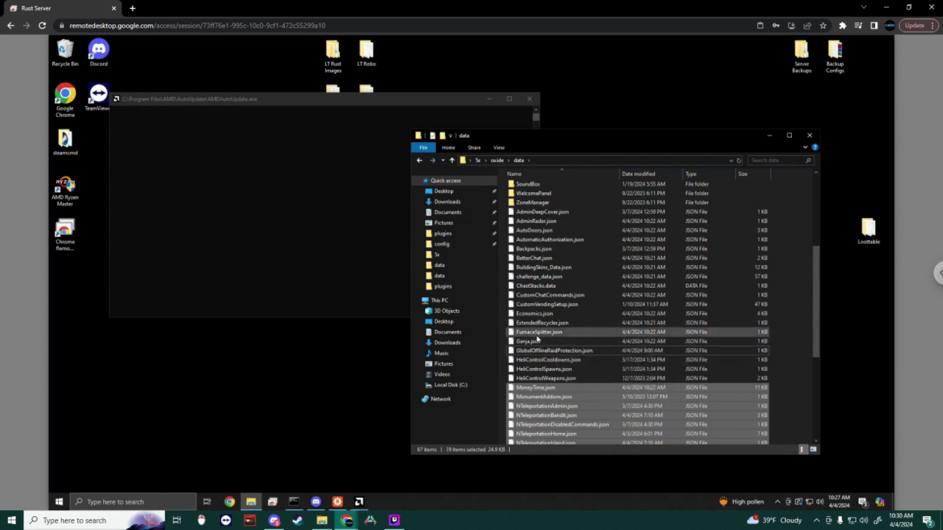
left_click(535, 323, "ctrl")
left_click(535, 315, "ctrl")
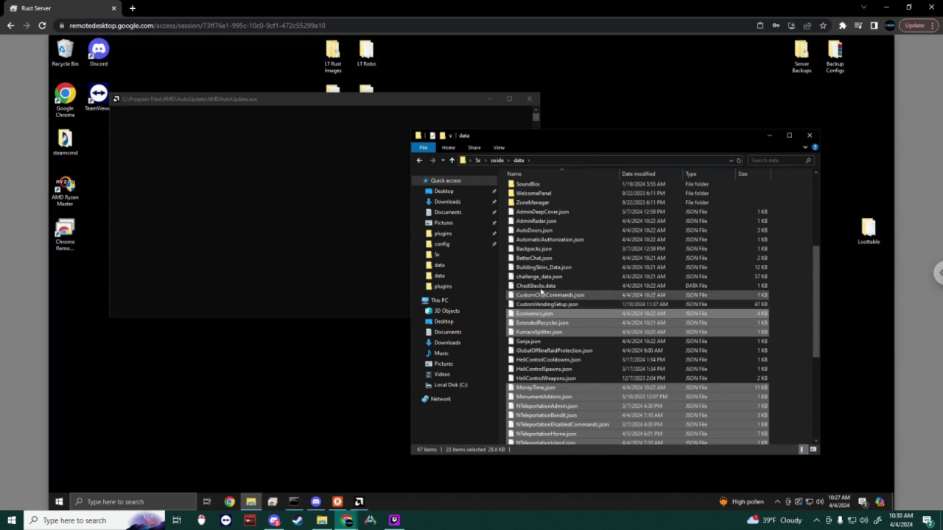
left_click(537, 285, "ctrl")
left_click(539, 277, "ctrl")
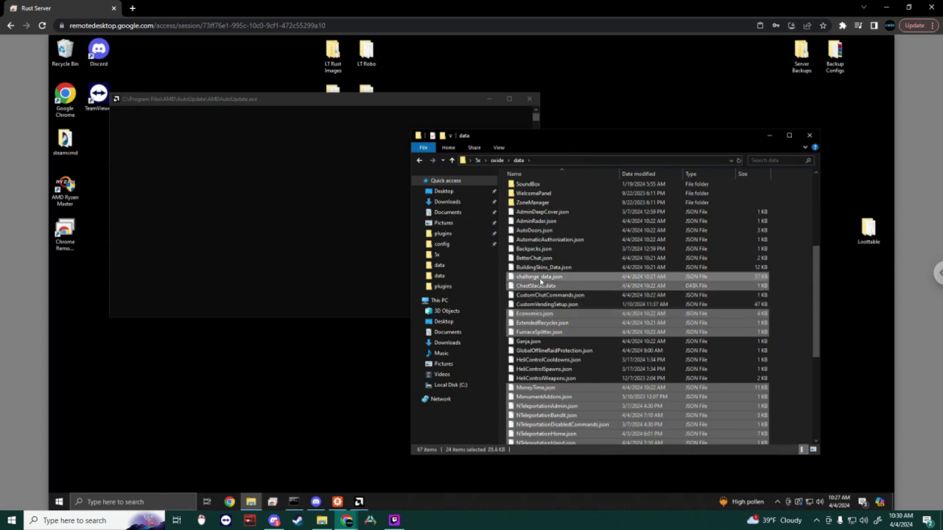
left_click(545, 304, "ctrl")
left_click(545, 296, "ctrl")
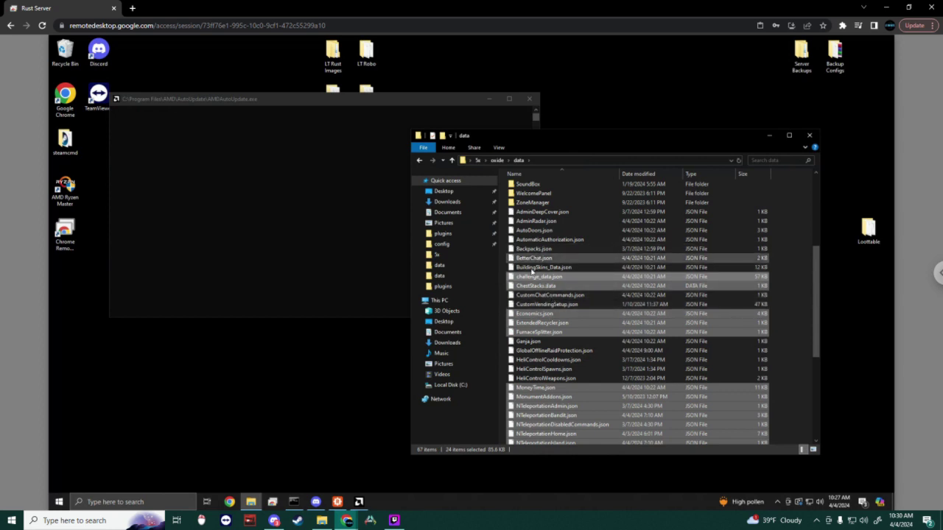
left_click(531, 269, "ctrl")
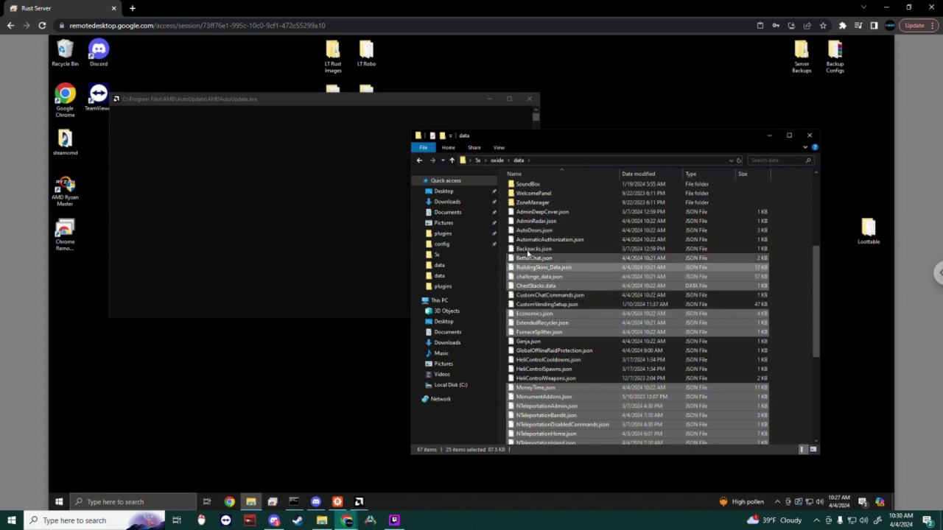
left_click(524, 249, "ctrl")
left_click(531, 230, "ctrl")
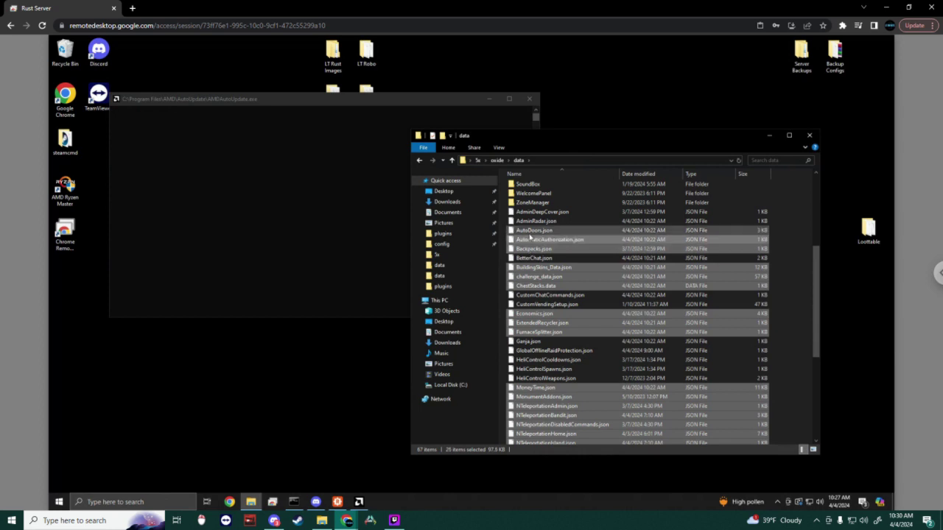
left_click(529, 239, "ctrl")
left_click(531, 221, "ctrl")
left_click(531, 213, "ctrl")
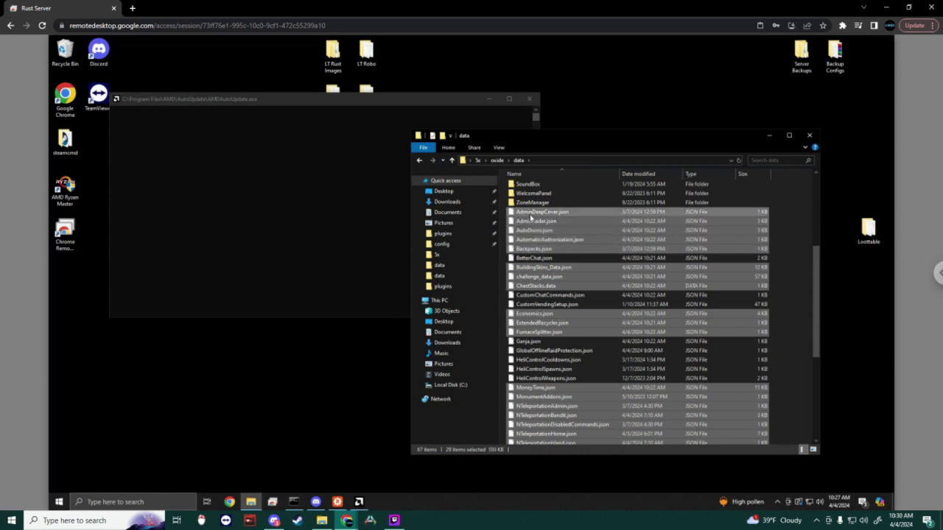
right_click(531, 217)
left_click(554, 350)
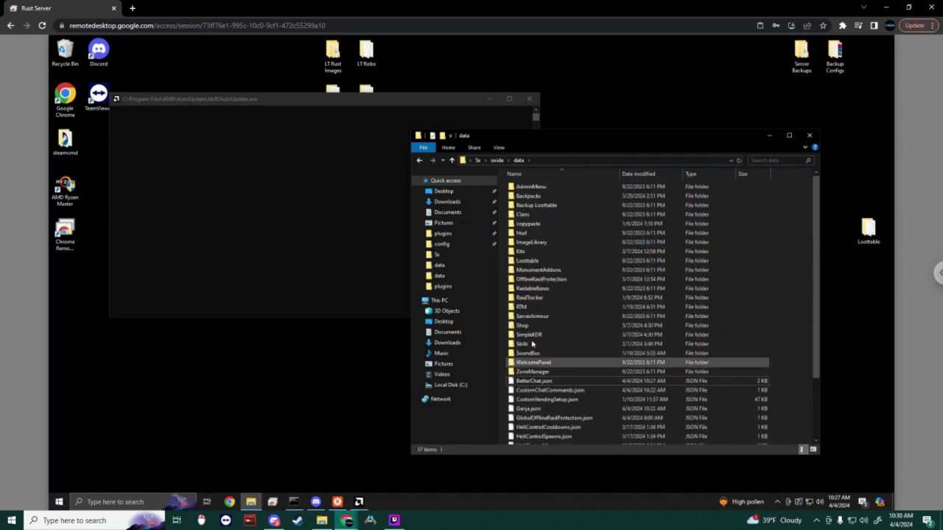
Step: Delete Shop\PlayerData.json and the Backpacks folder from oxide\data
double_click(527, 326)
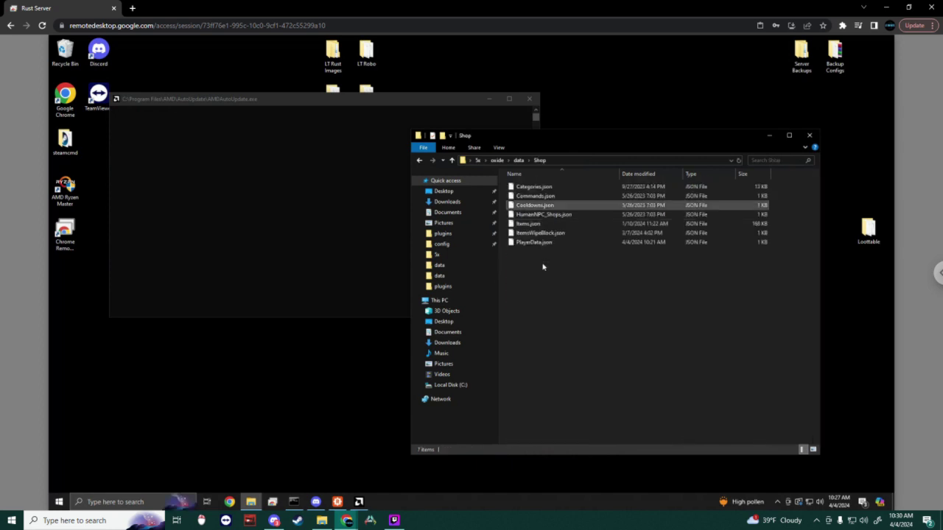
left_click(541, 245)
right_click(541, 246)
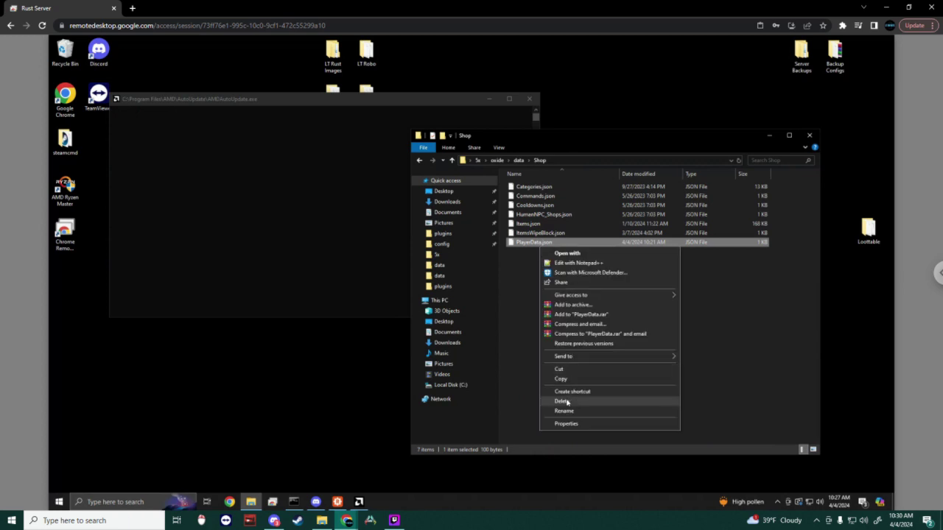
left_click(563, 401)
key("BackSpace")
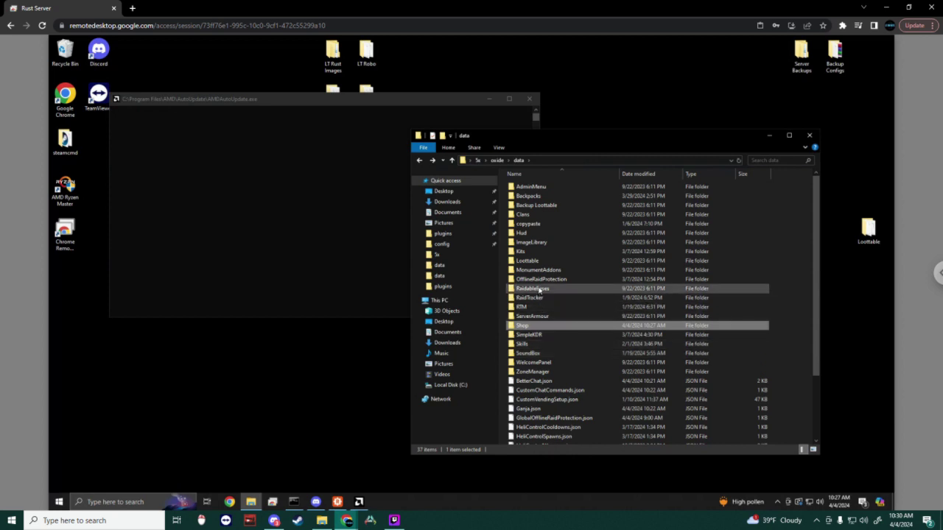
right_click(542, 197)
left_click(577, 373)
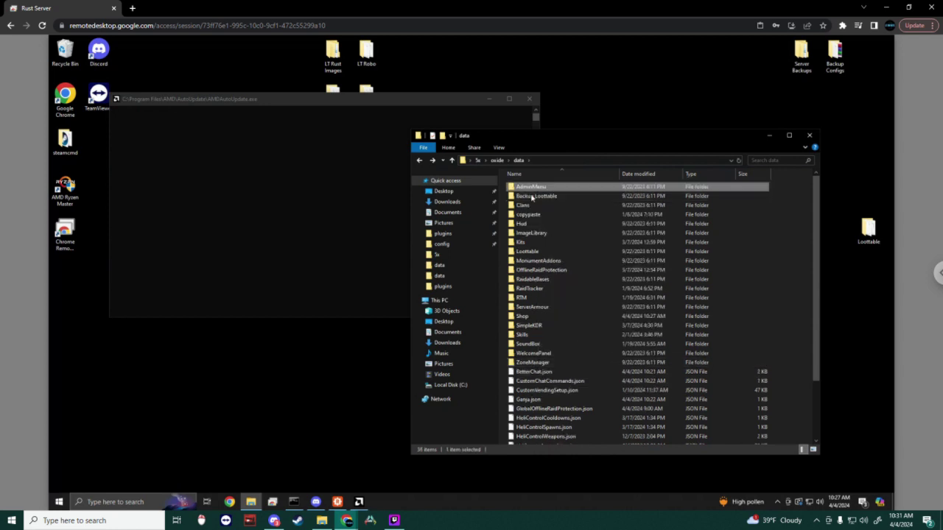
Step: Delete Kits\player_data.json and return to the data folder
double_click(531, 242)
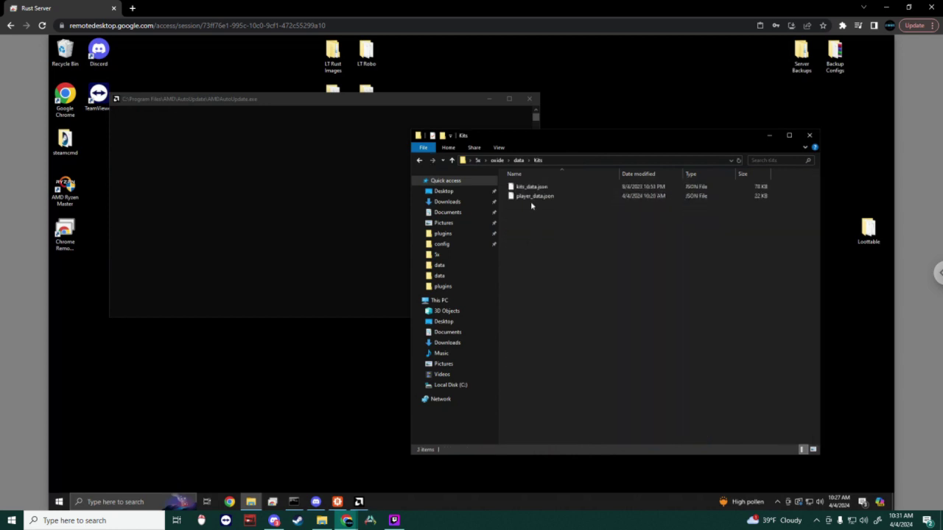
left_click(532, 197)
right_click(534, 196)
left_click(564, 352)
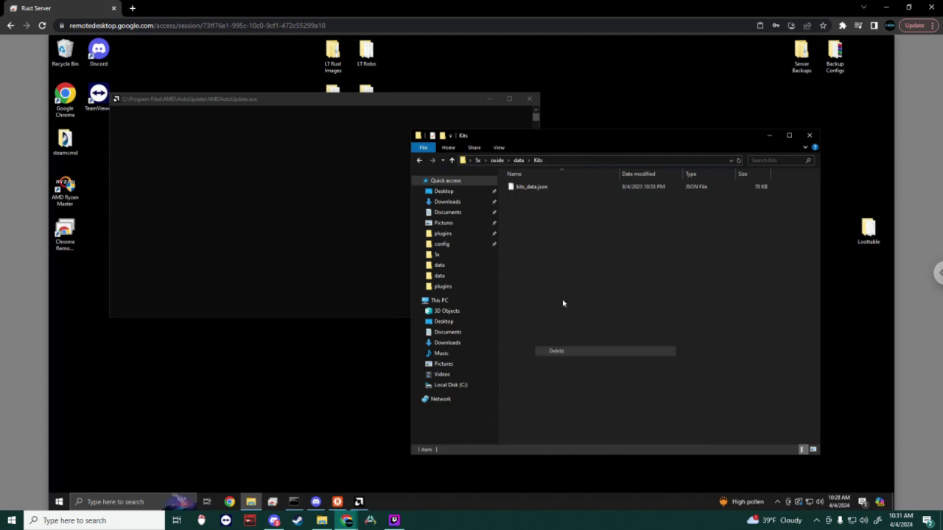
left_click(419, 160)
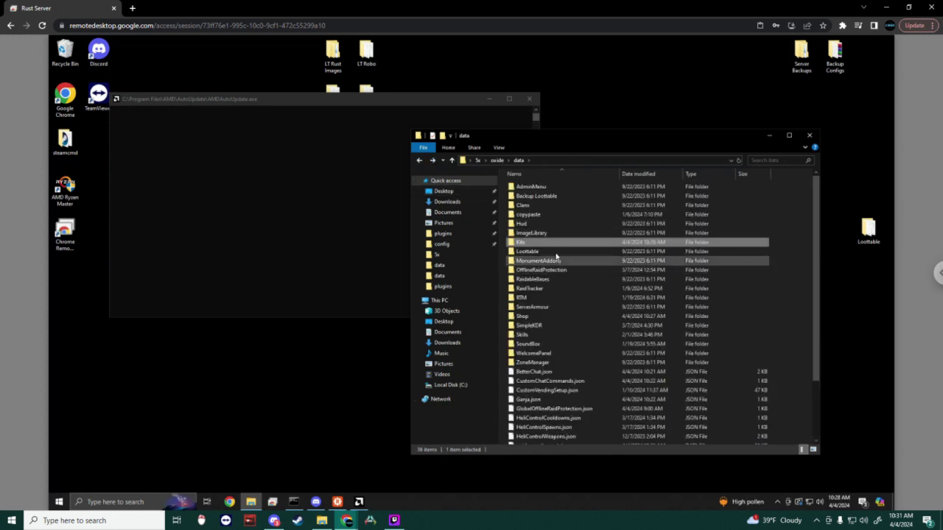
Step: Delete SimpleKDR\PlayerData.json, cancelling an accidental rename, and return to the data folder
left_click(533, 326)
double_click(533, 329)
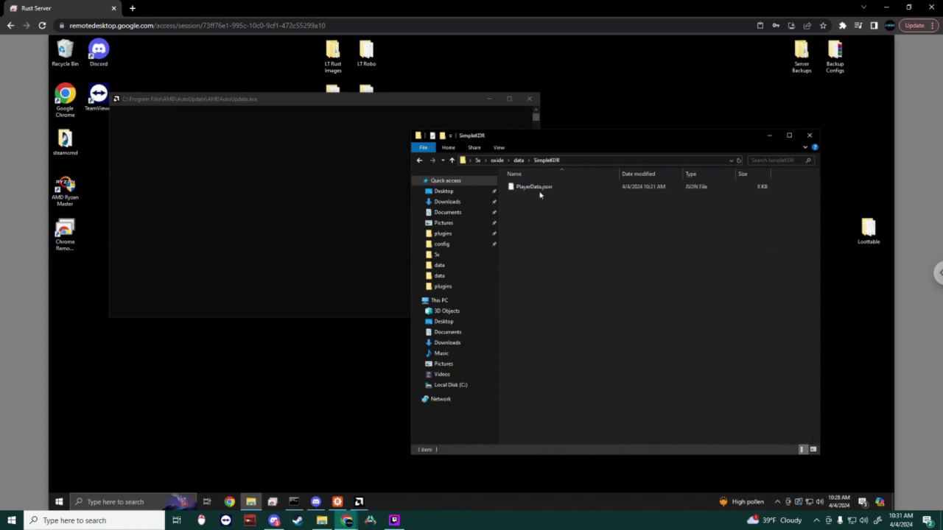
right_click(540, 187)
left_click(554, 352)
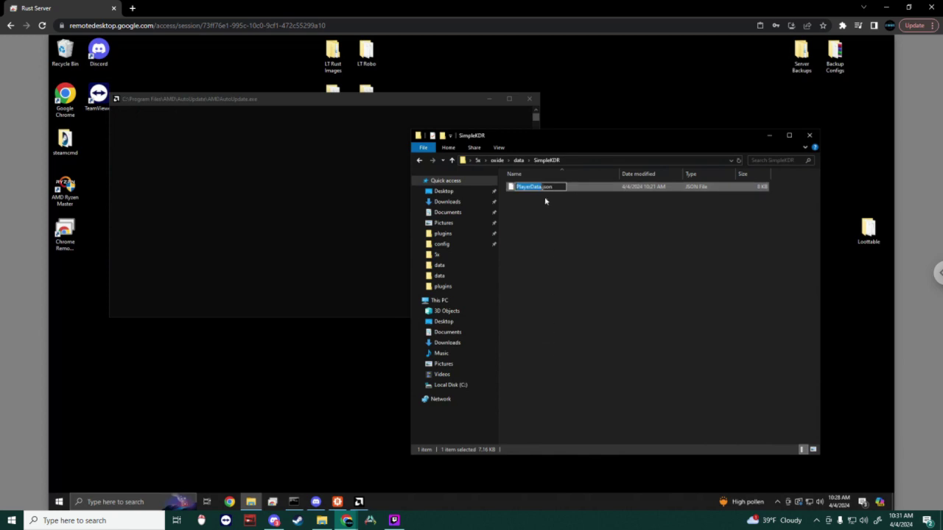
left_click(583, 193)
right_click(584, 193)
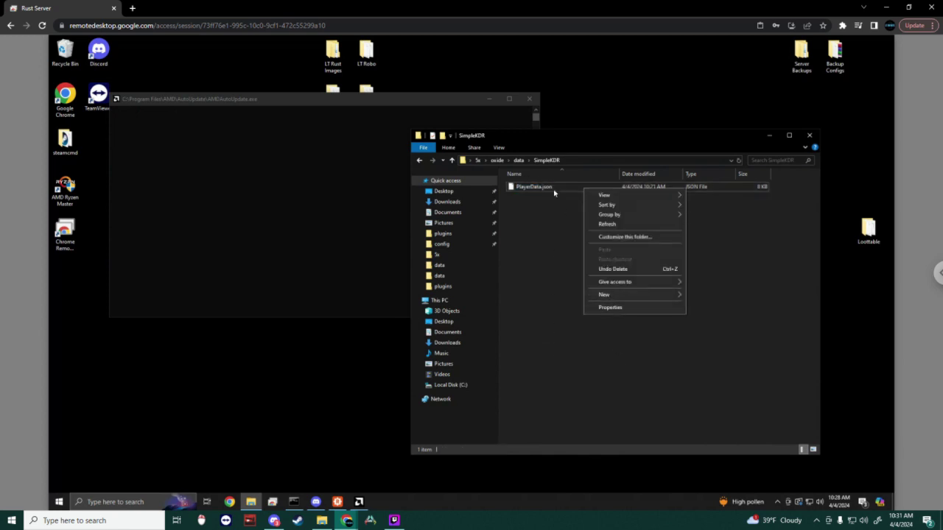
left_click(552, 187)
right_click(552, 187)
left_click(573, 340)
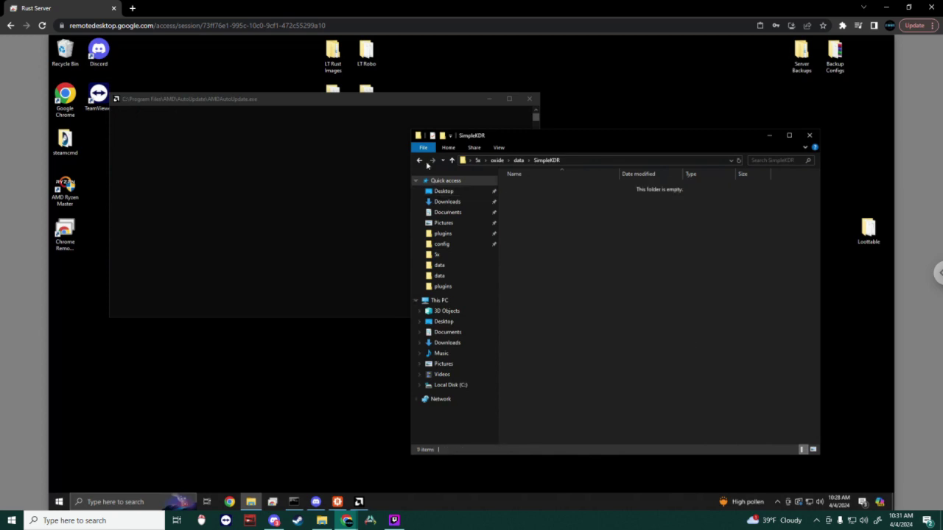
left_click(420, 162)
Step: Go back up to the 5x server folder and run Start.bat to launch the server
left_click(420, 161)
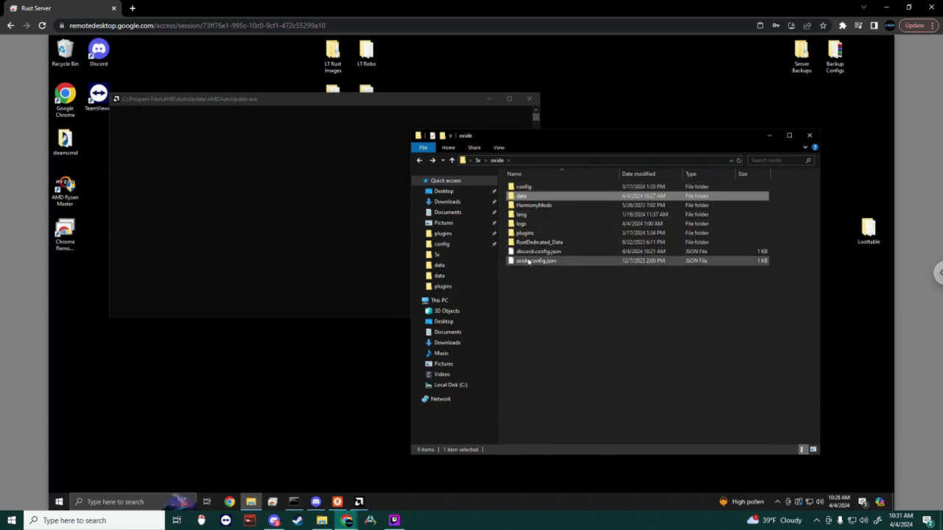
left_click(423, 148)
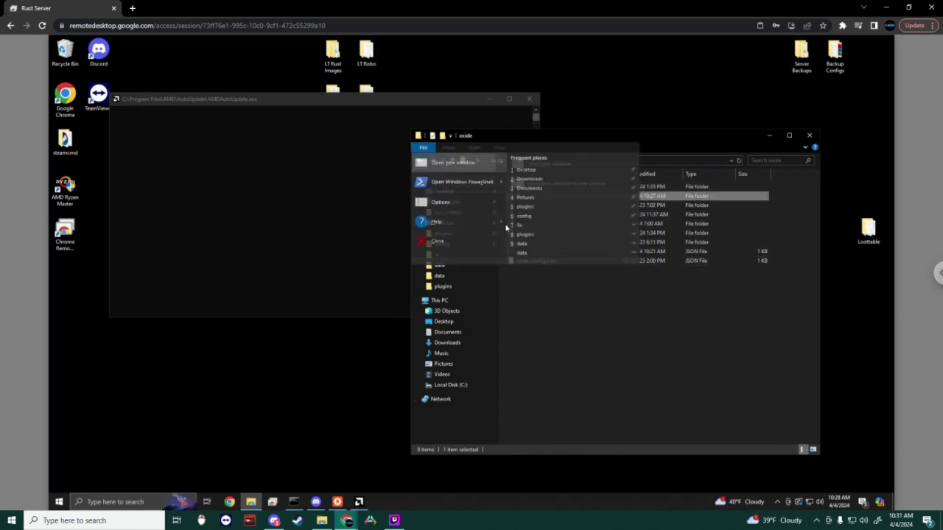
left_click(423, 148)
left_click(420, 161)
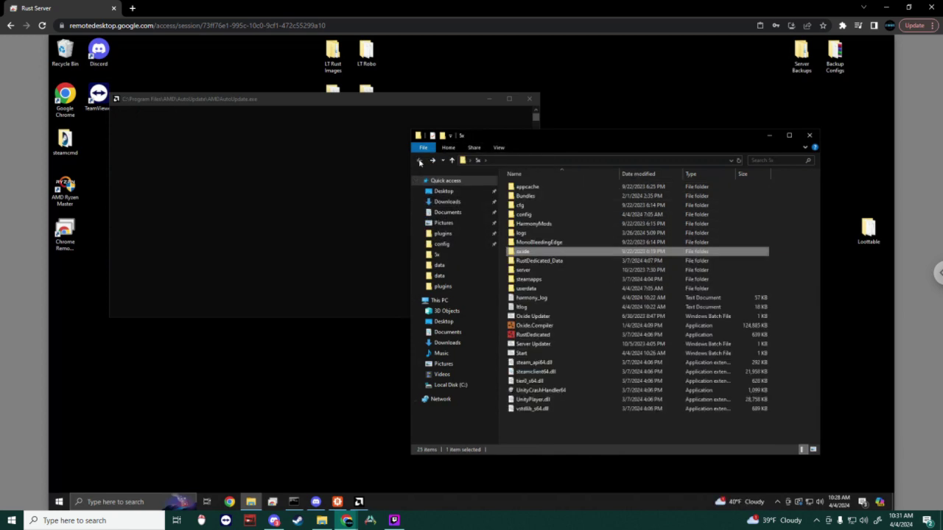
double_click(523, 353)
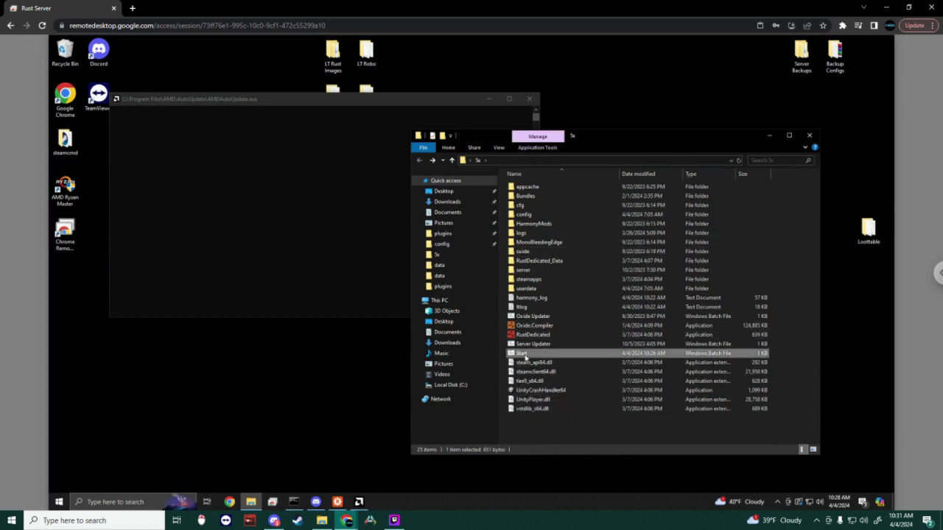